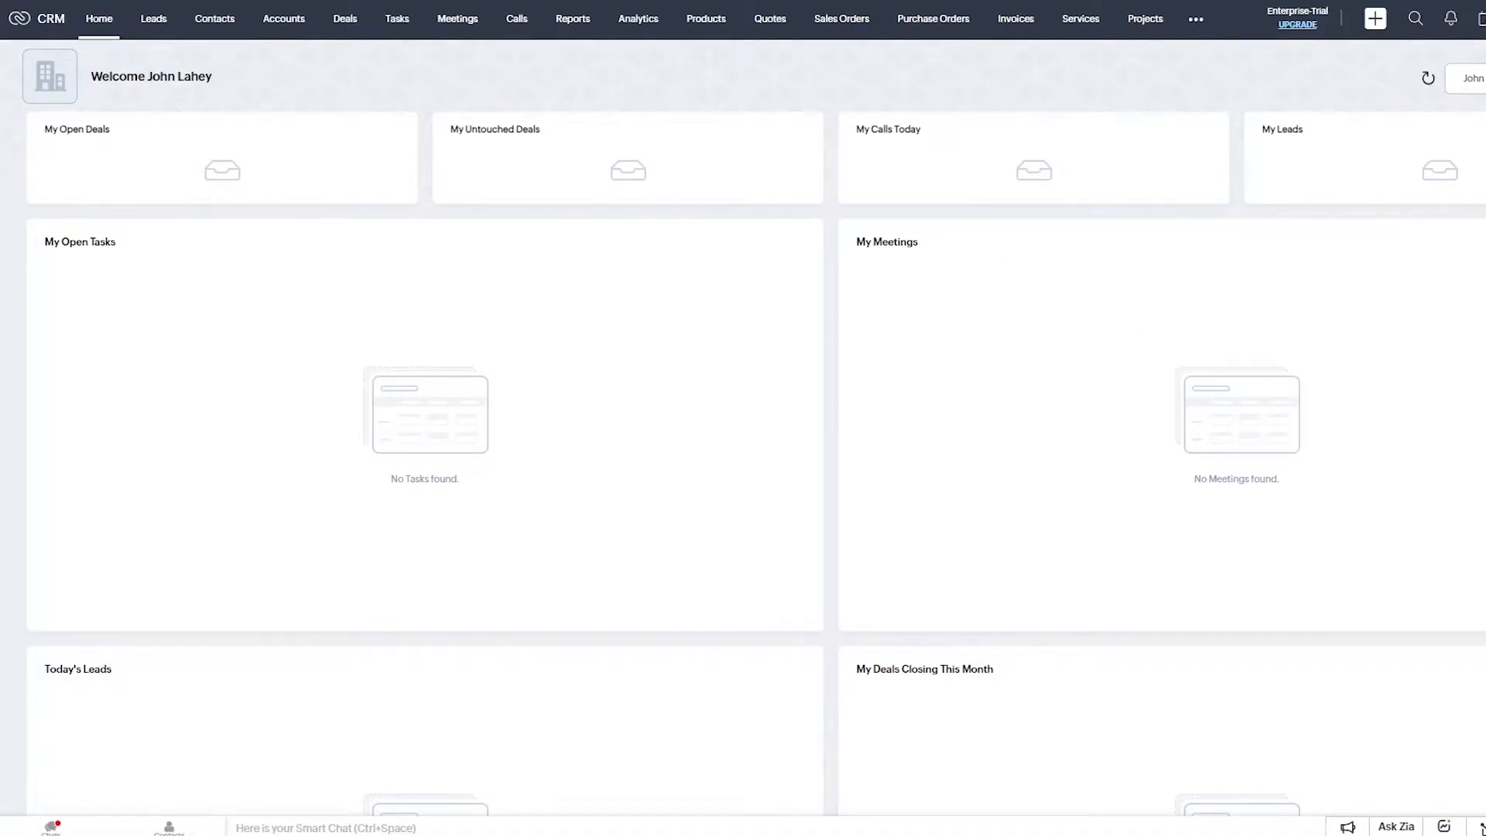
Bring up the home page views list and dismiss the Sample Data Population notification.
click(1455, 80)
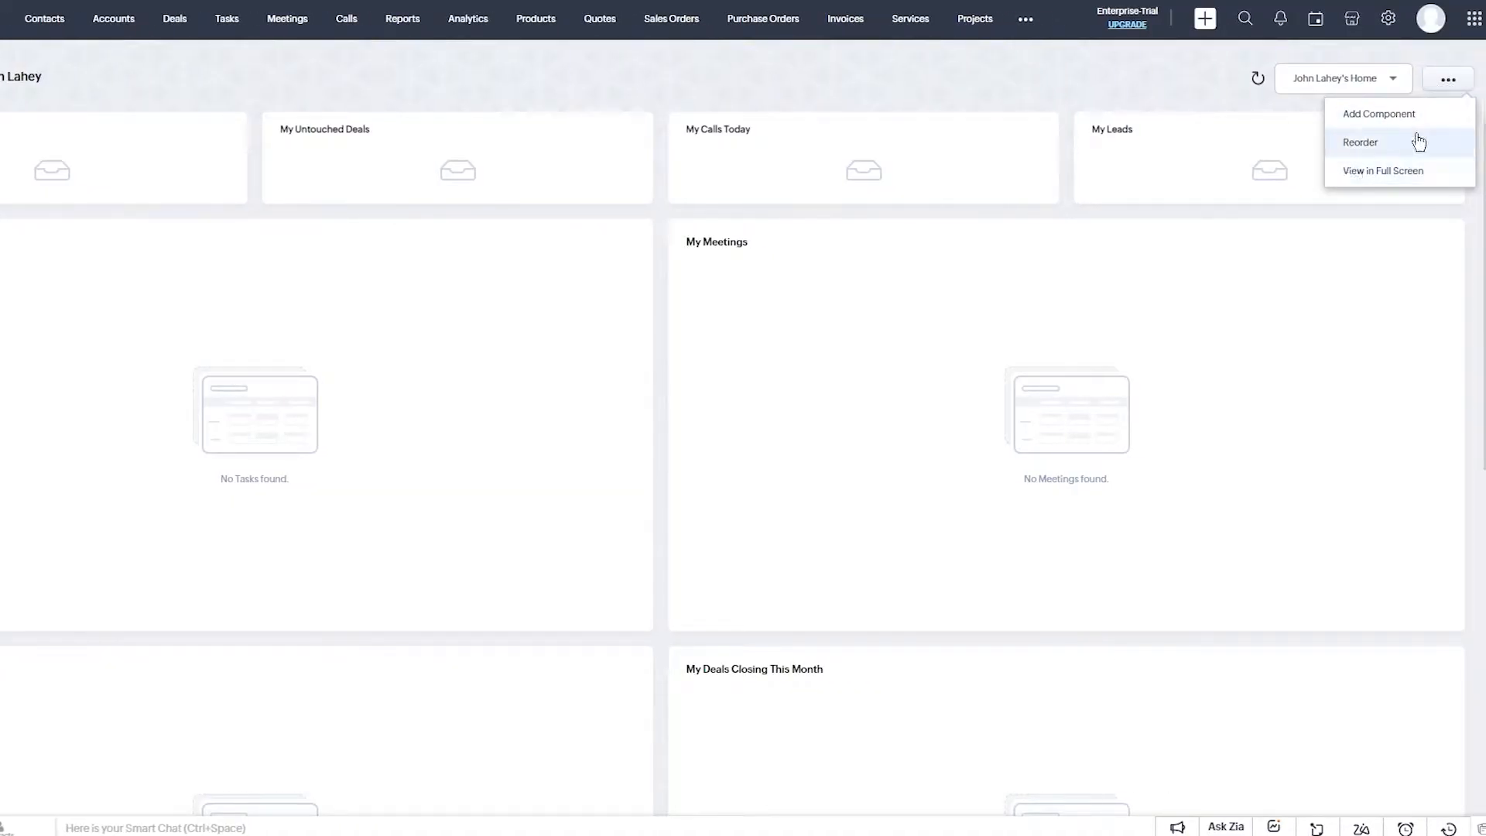
click(1382, 87)
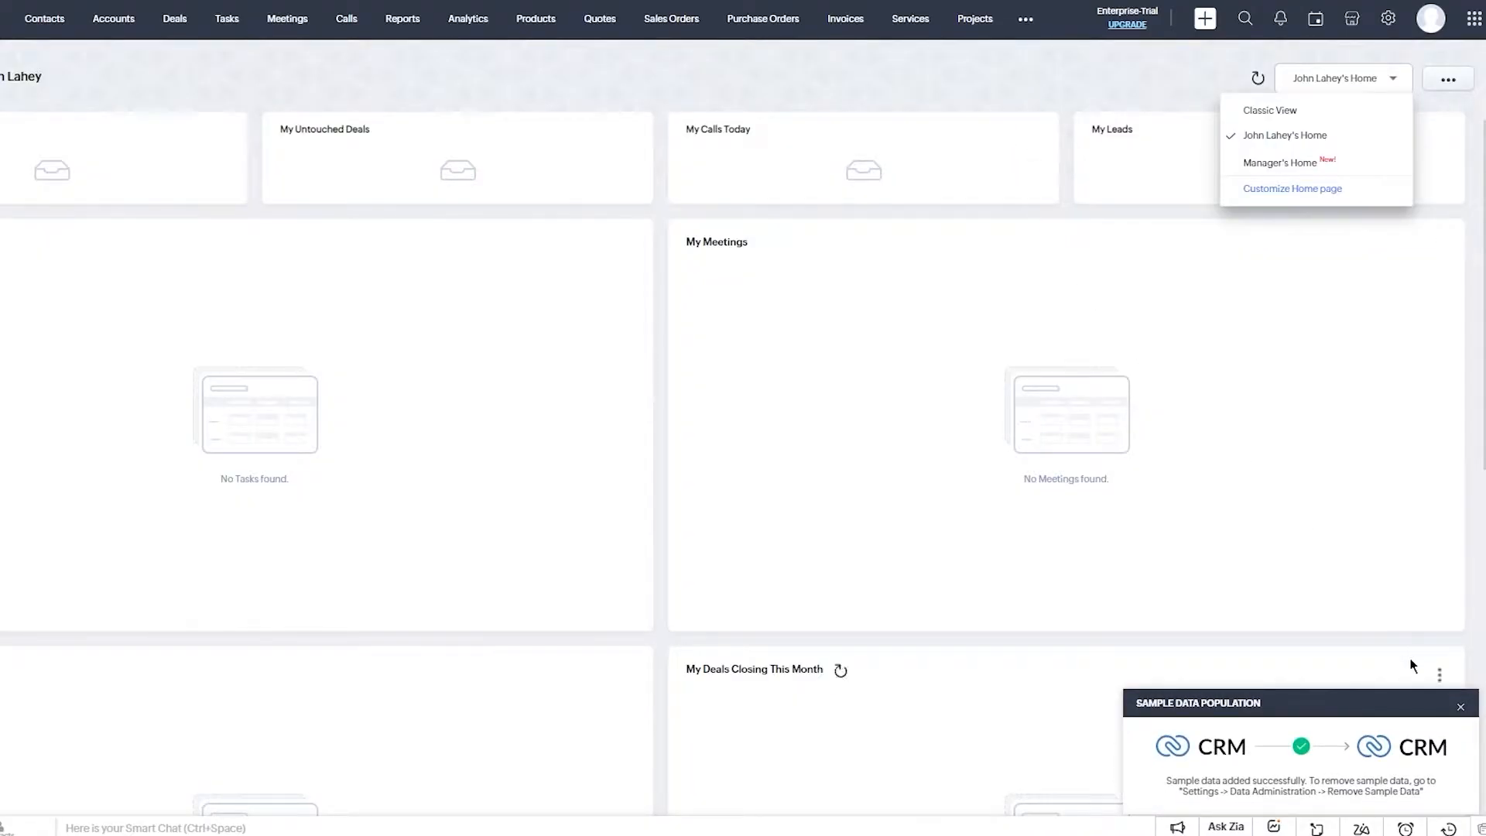
click(1460, 709)
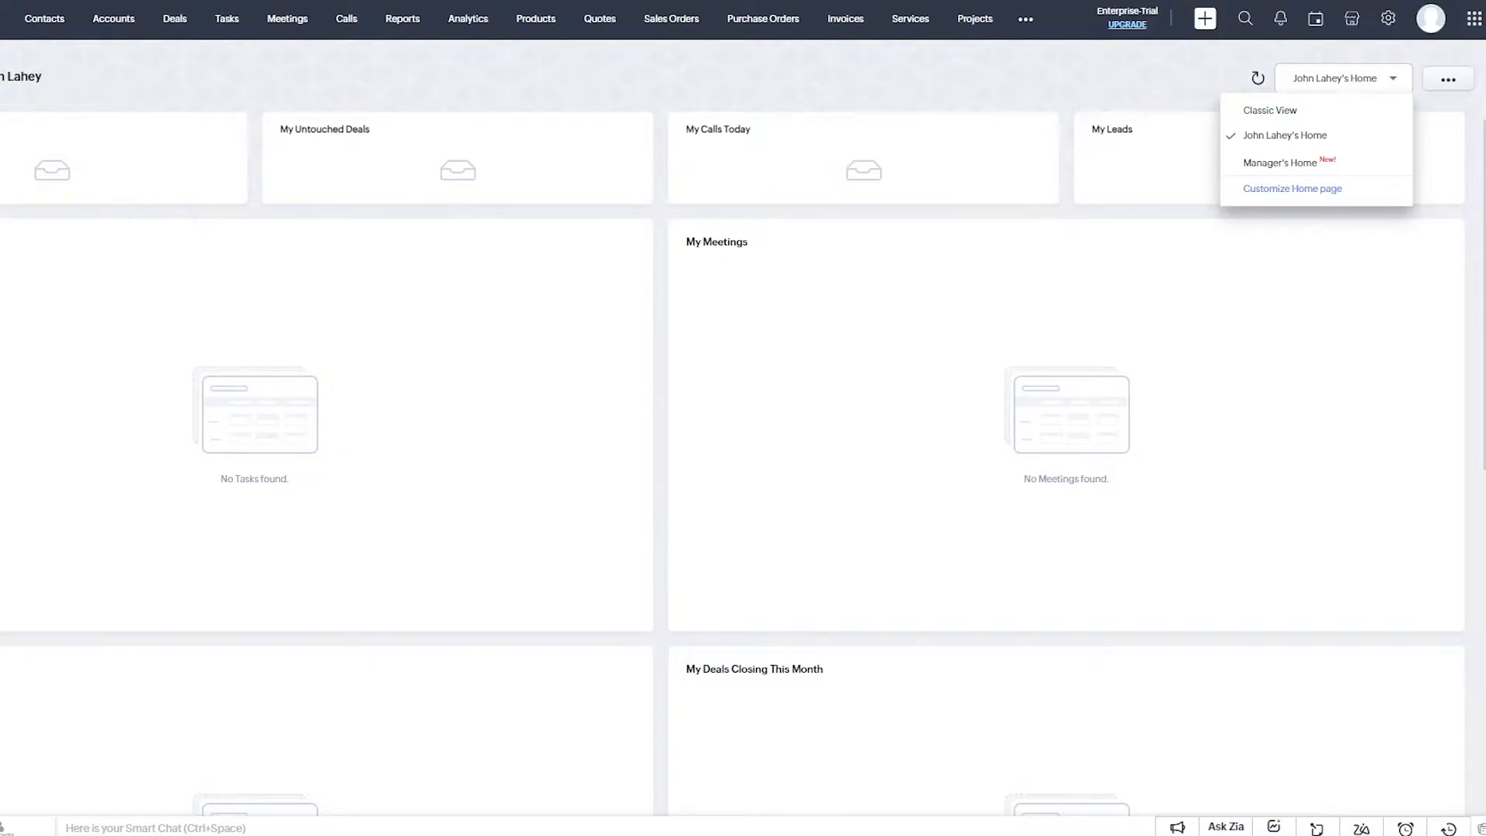
Close the home view list and '...' menu, then scroll the dashboard down and back to the top.
click(628, 115)
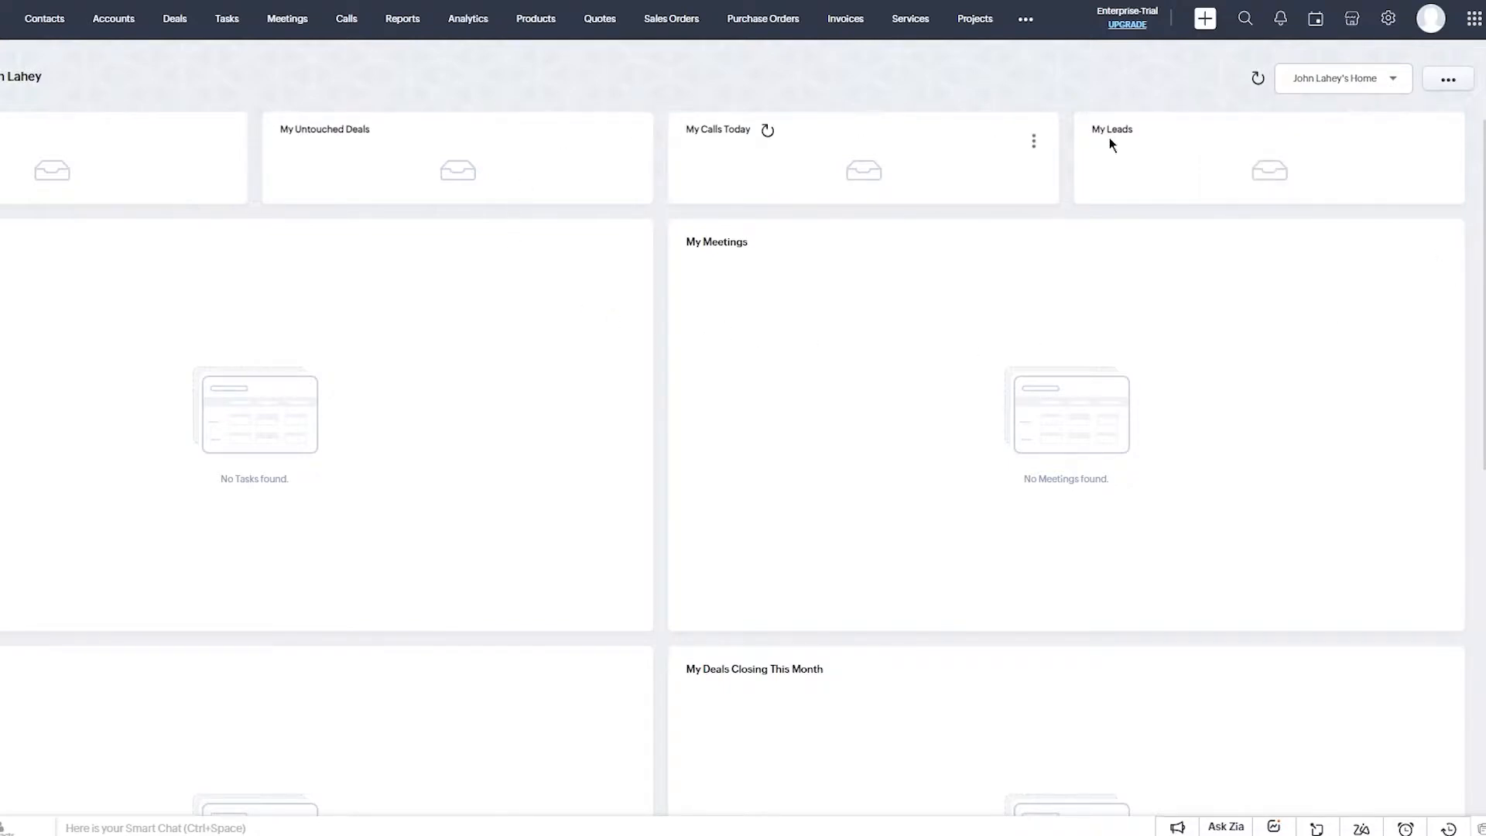
click(1404, 92)
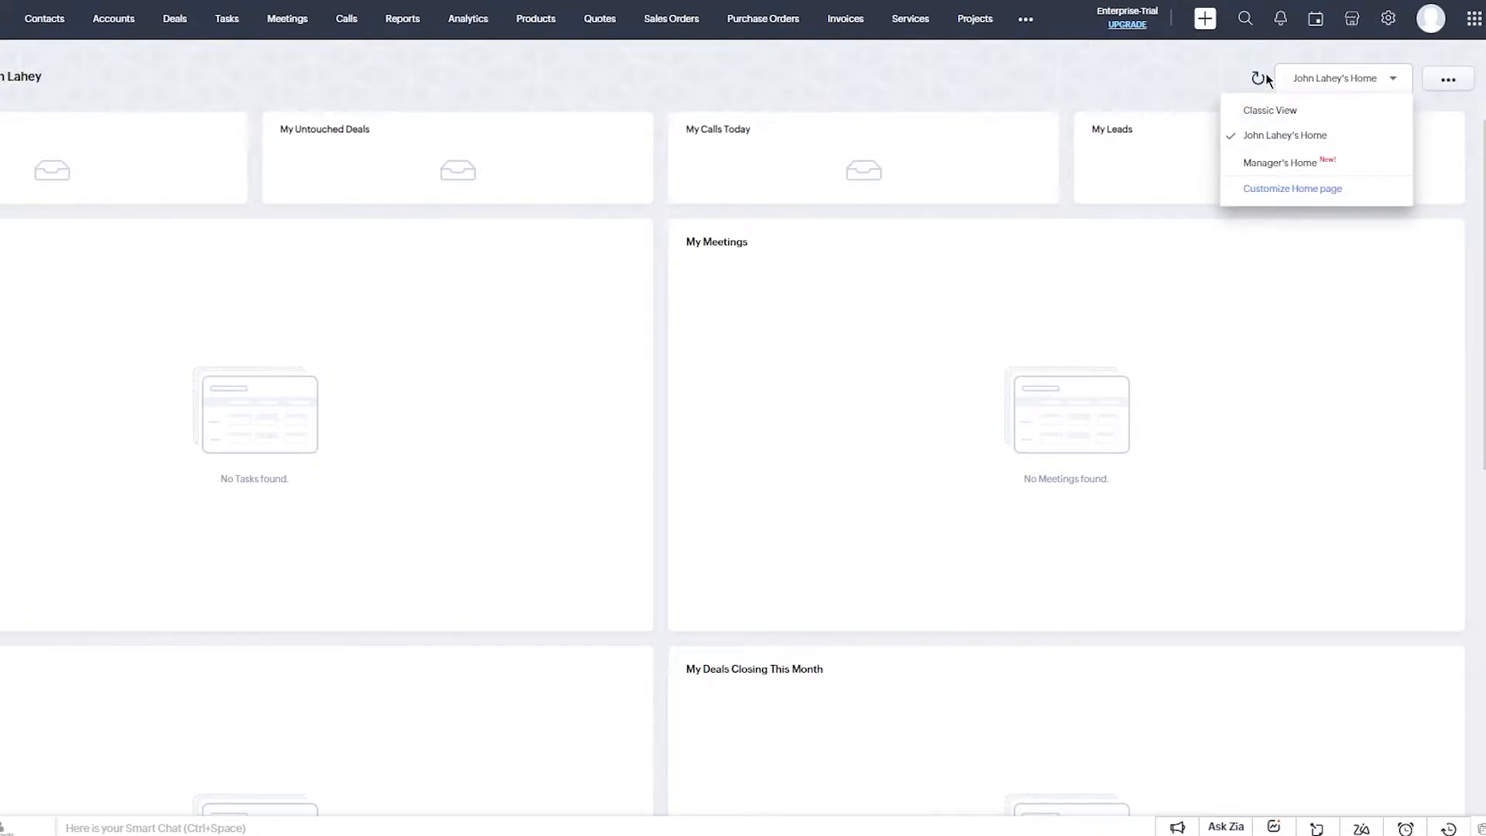
click(1353, 87)
click(1448, 79)
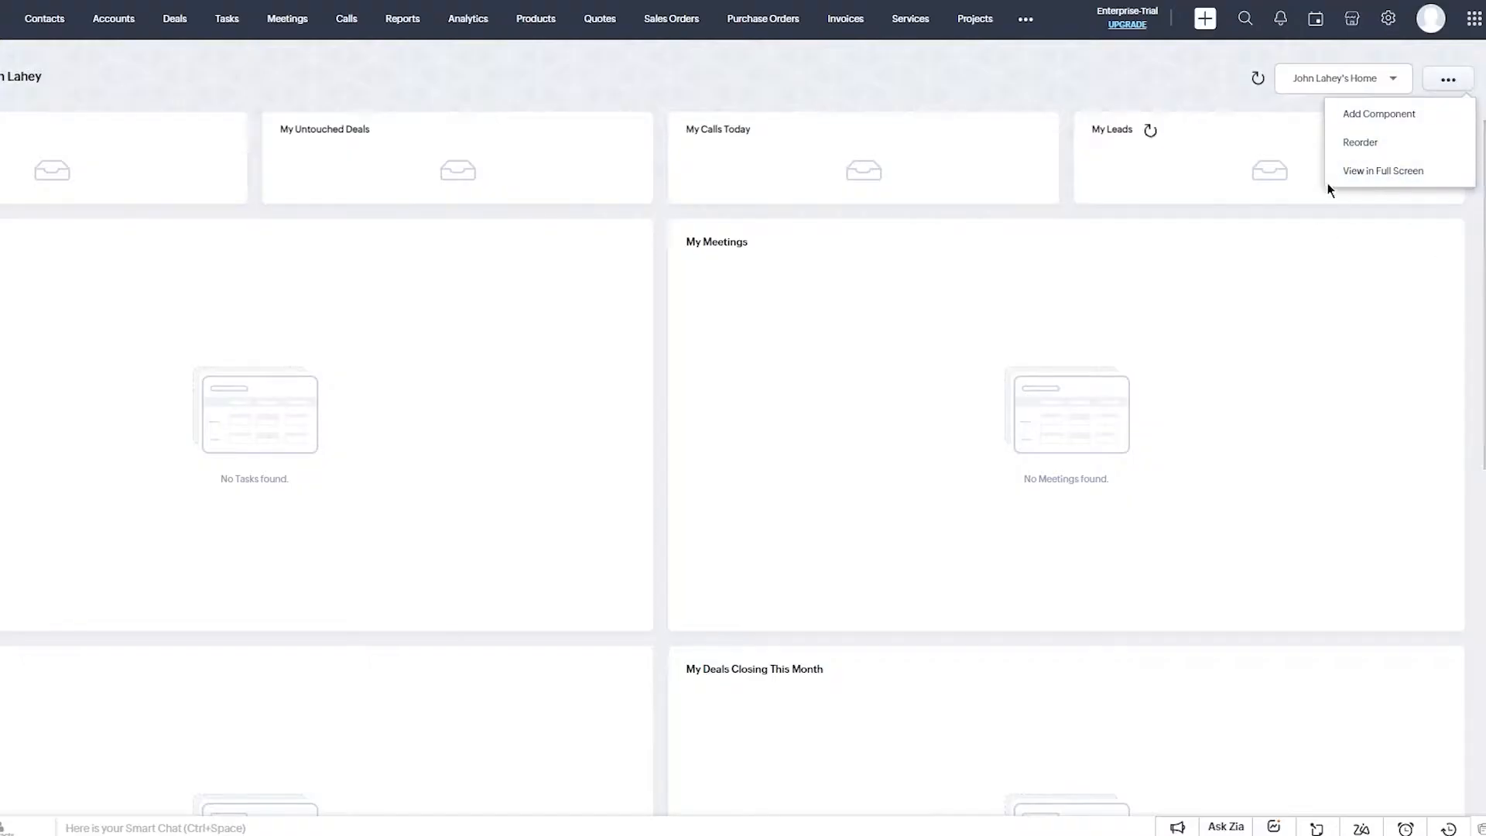
scroll(1157, 232, down, 8)
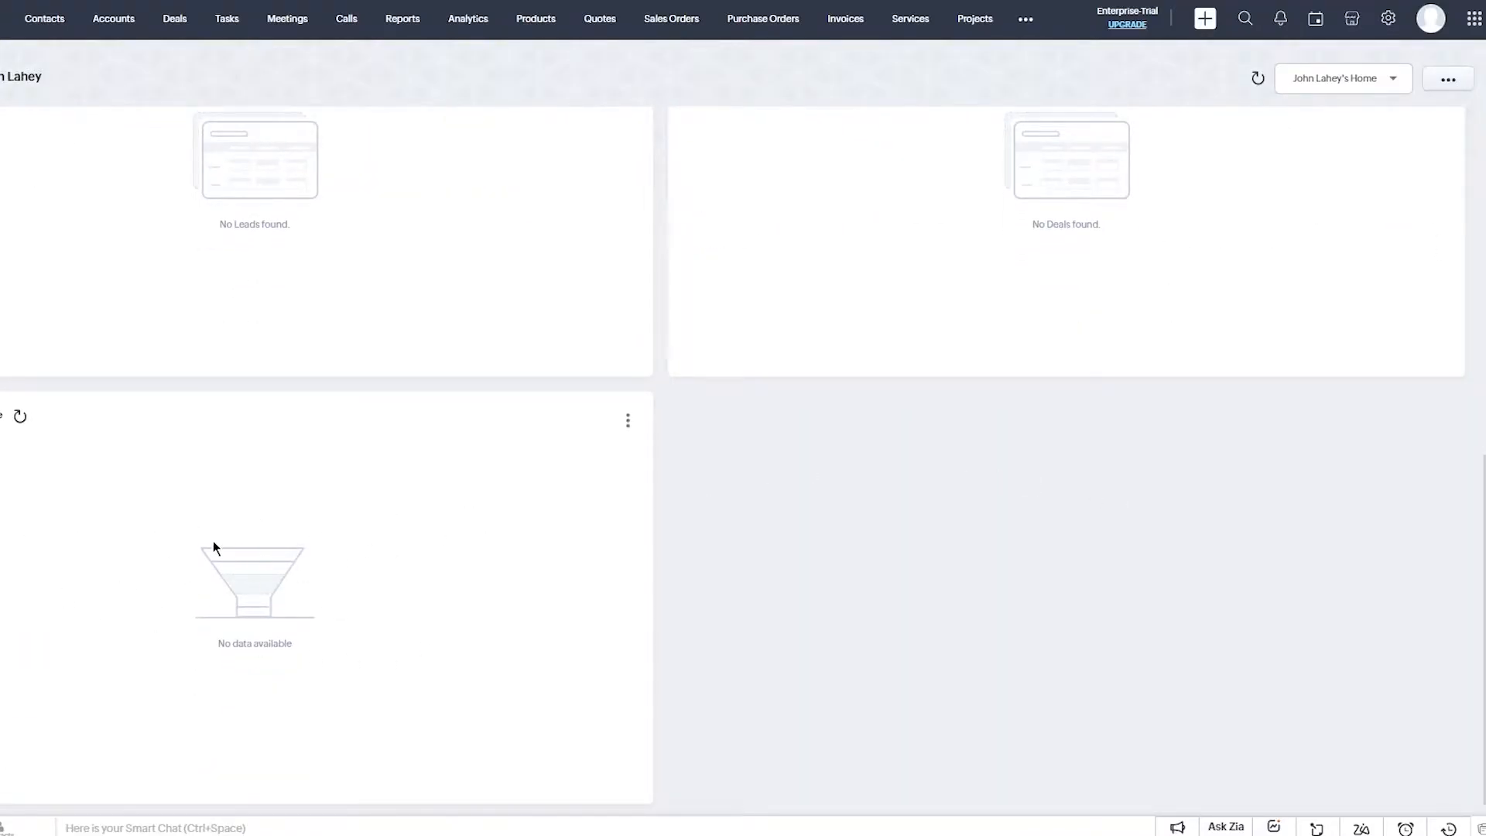
scroll(313, 488, up, 8)
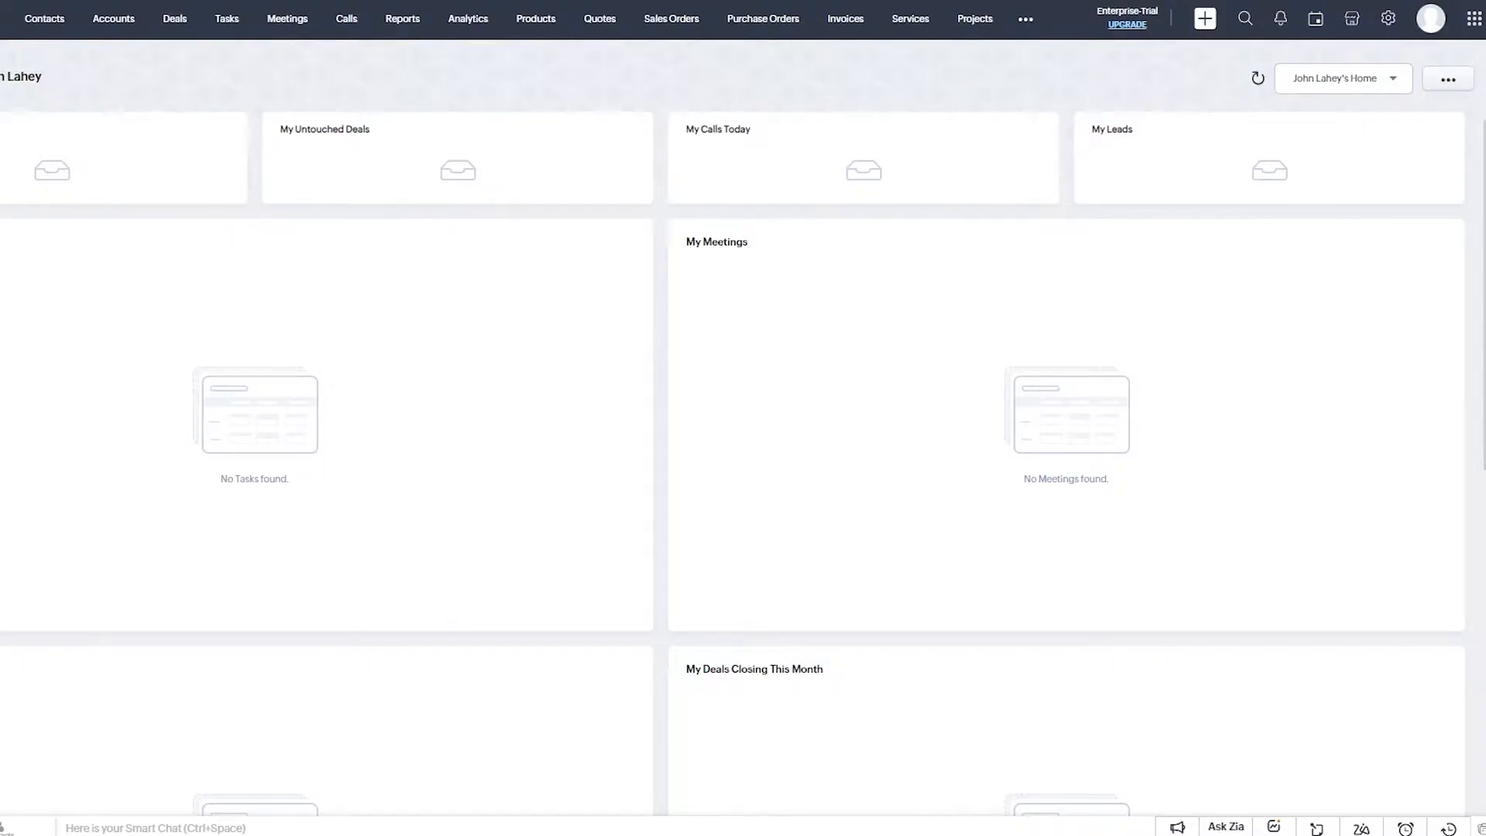
Add a Leads THIS MONTH dashboard component named 'ijgjgkh' to the home page.
click(1448, 79)
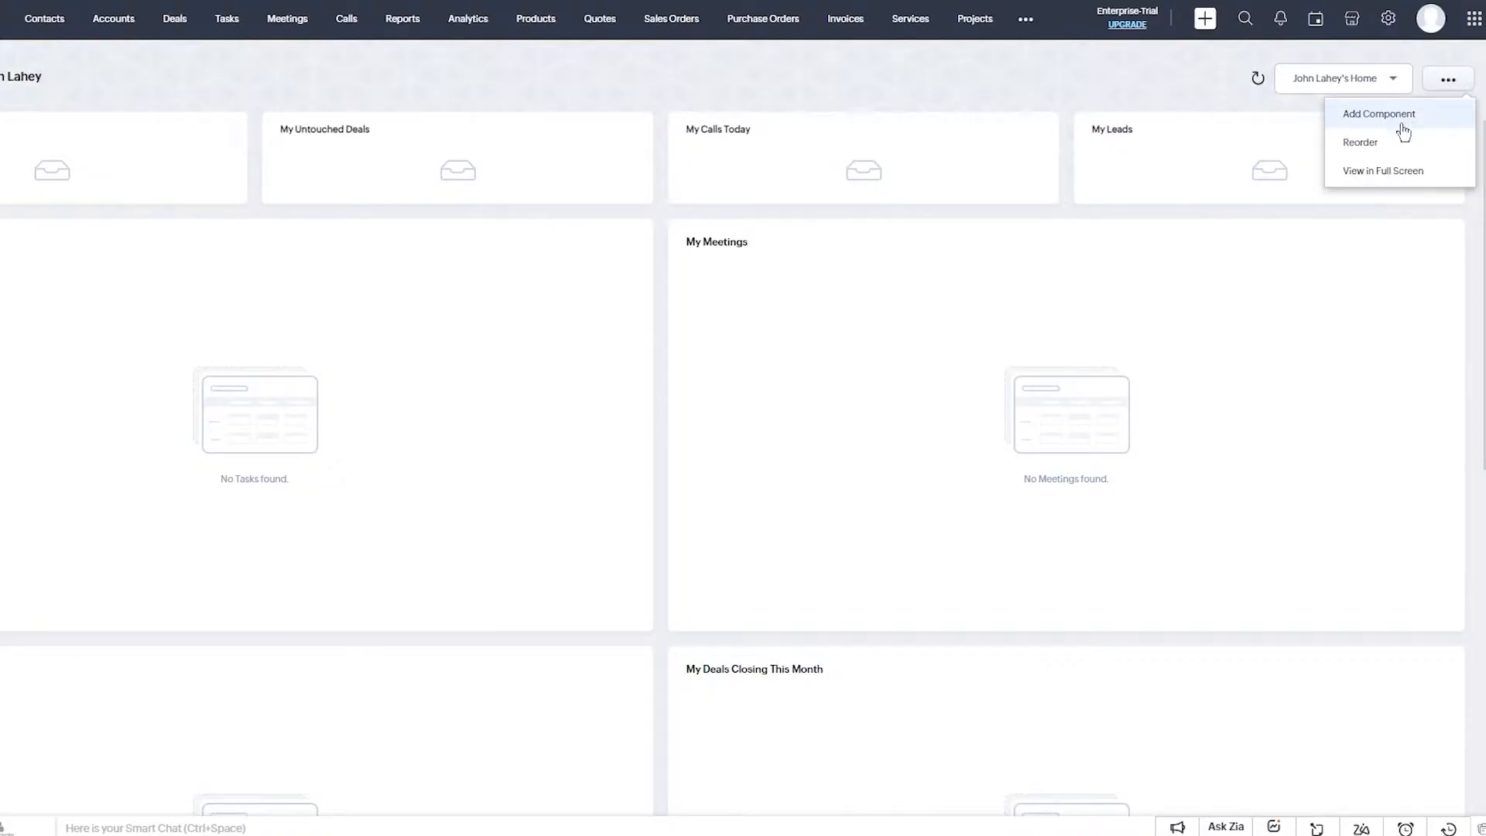
click(1386, 116)
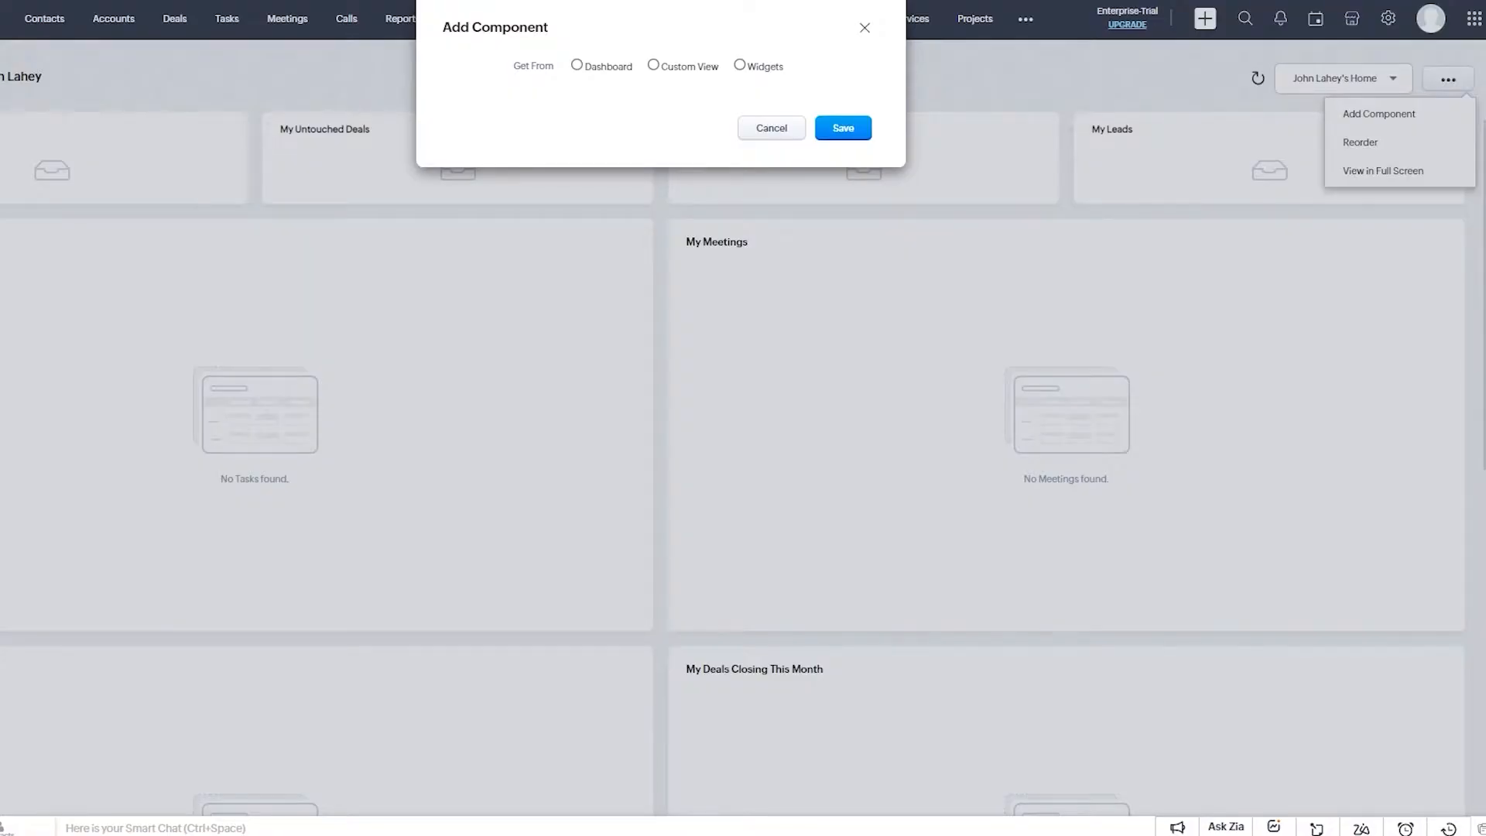
click(611, 68)
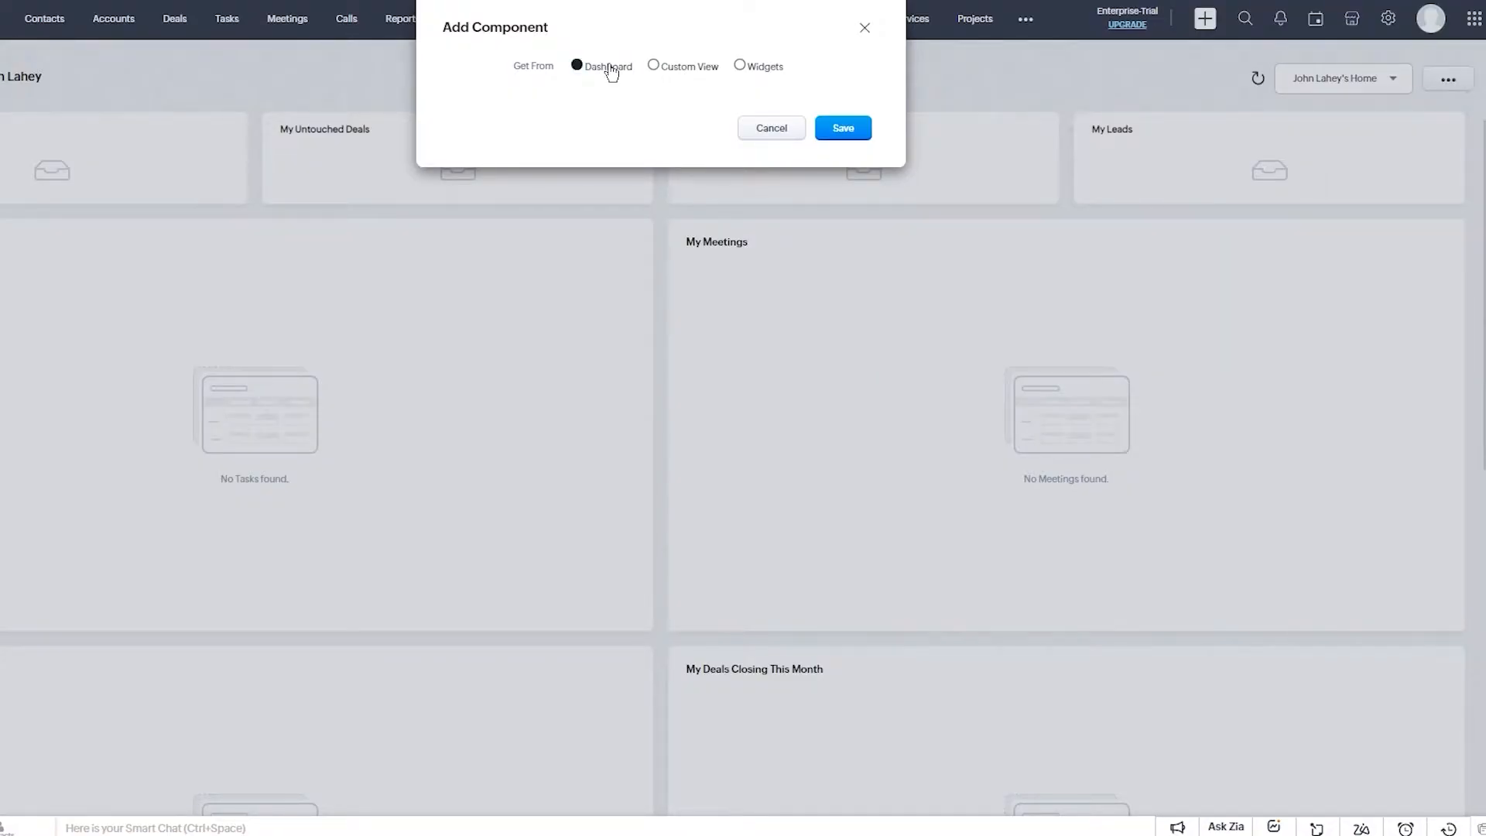
text(ijgjgkh)
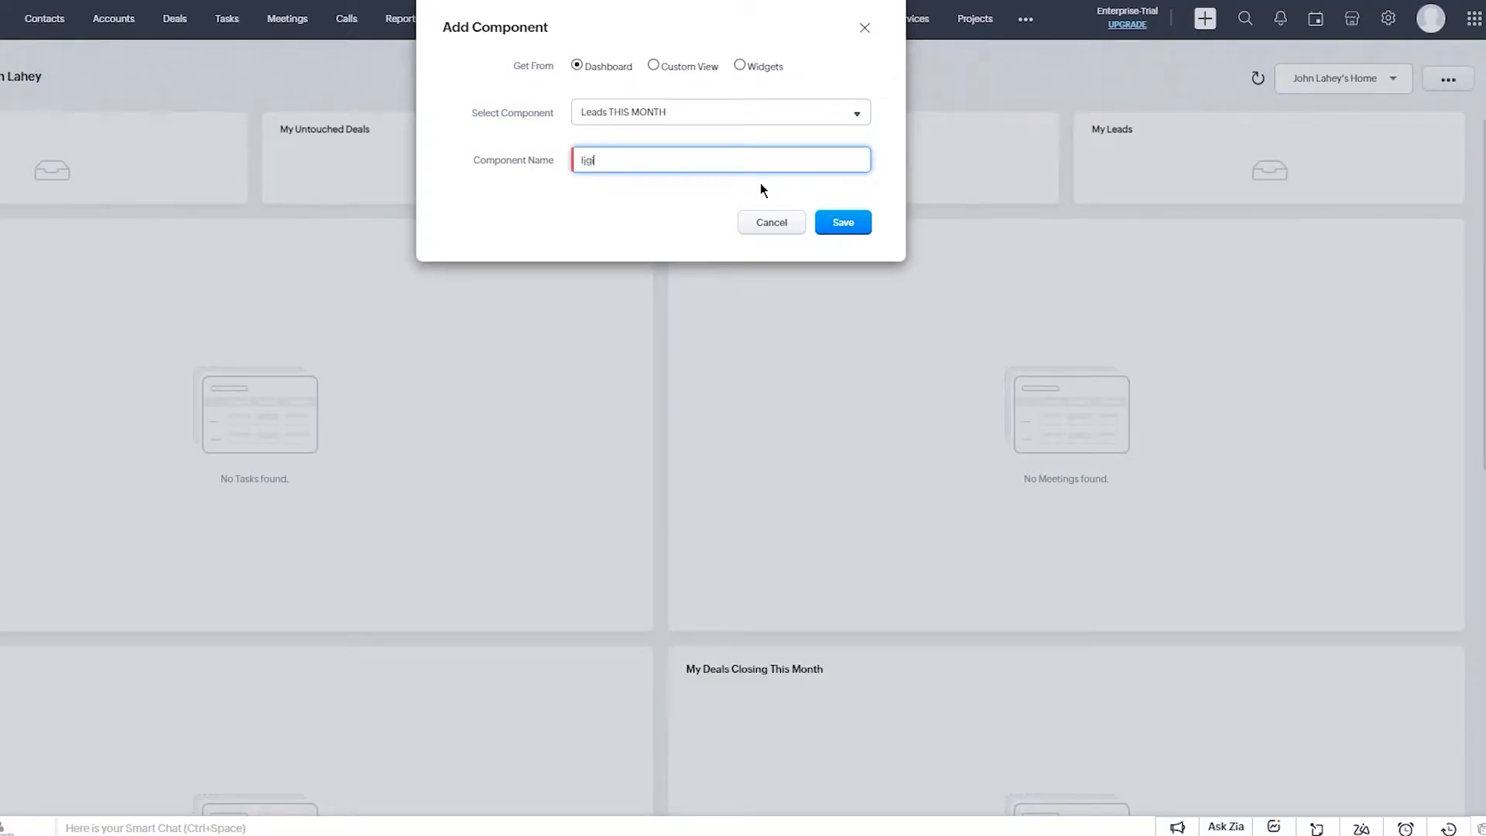
click(838, 235)
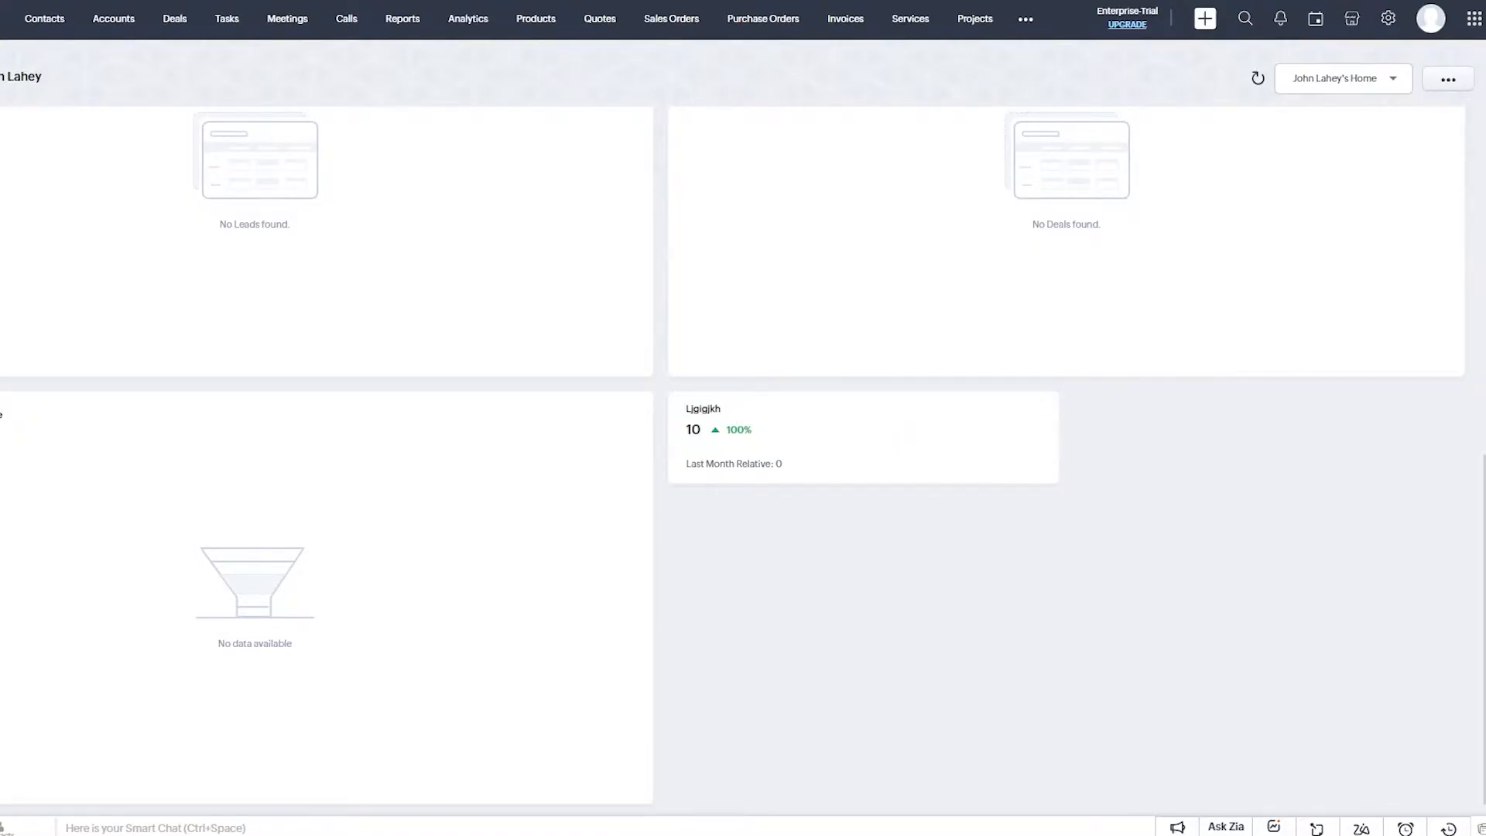
scroll(1241, 252, up, 10)
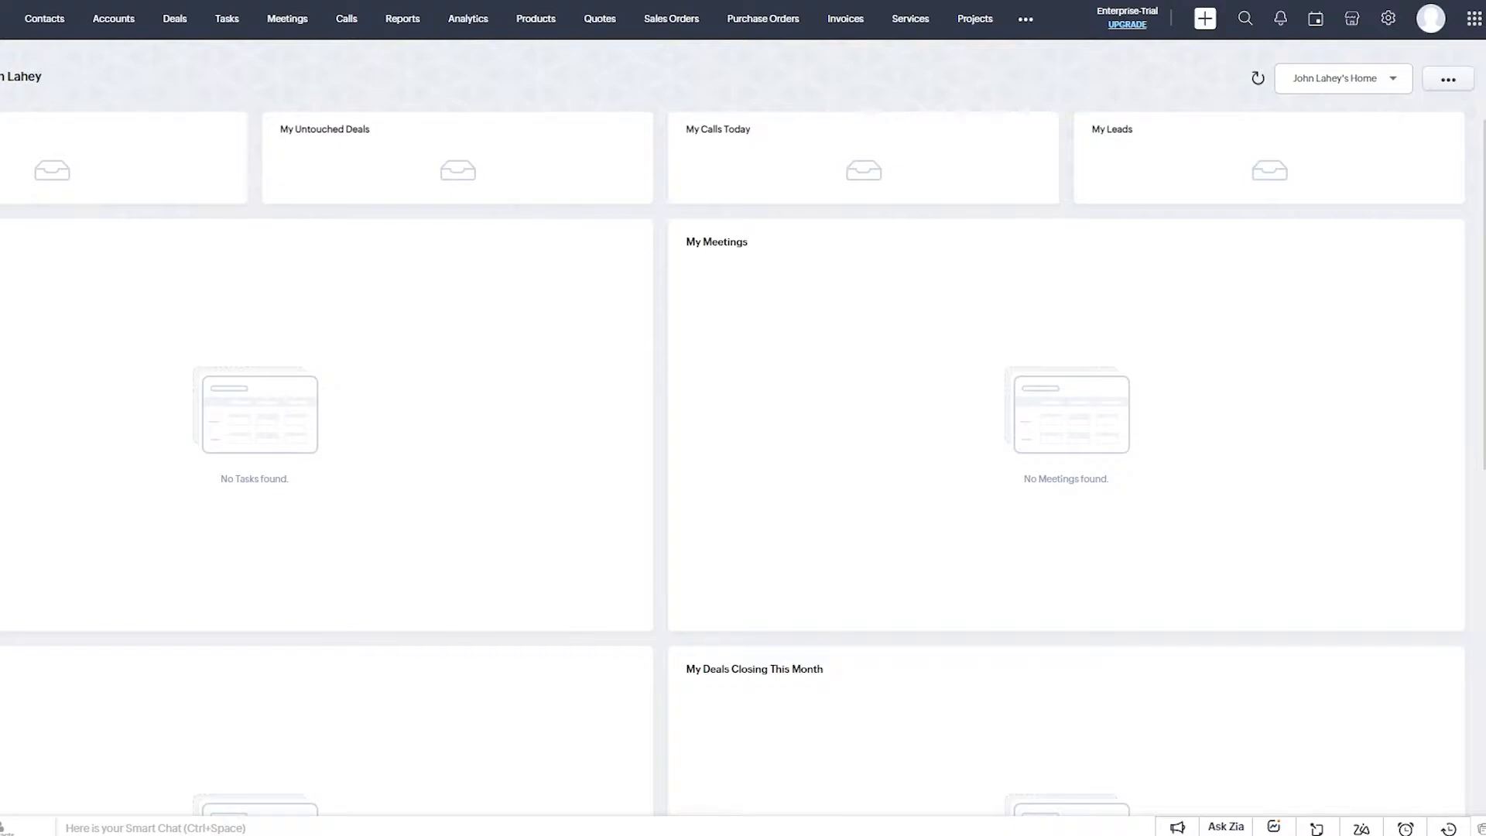
click(1280, 22)
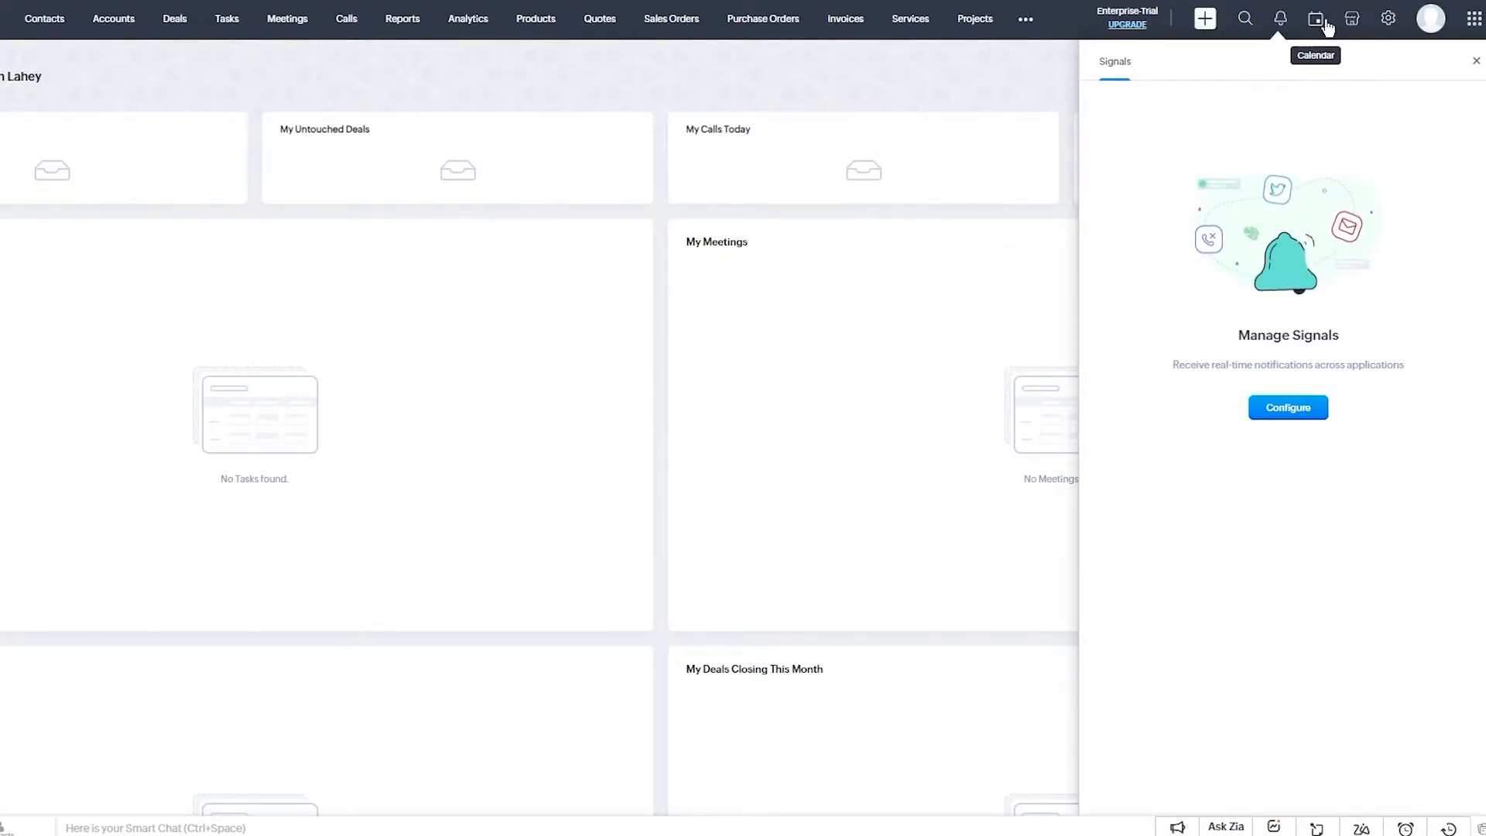
click(1315, 22)
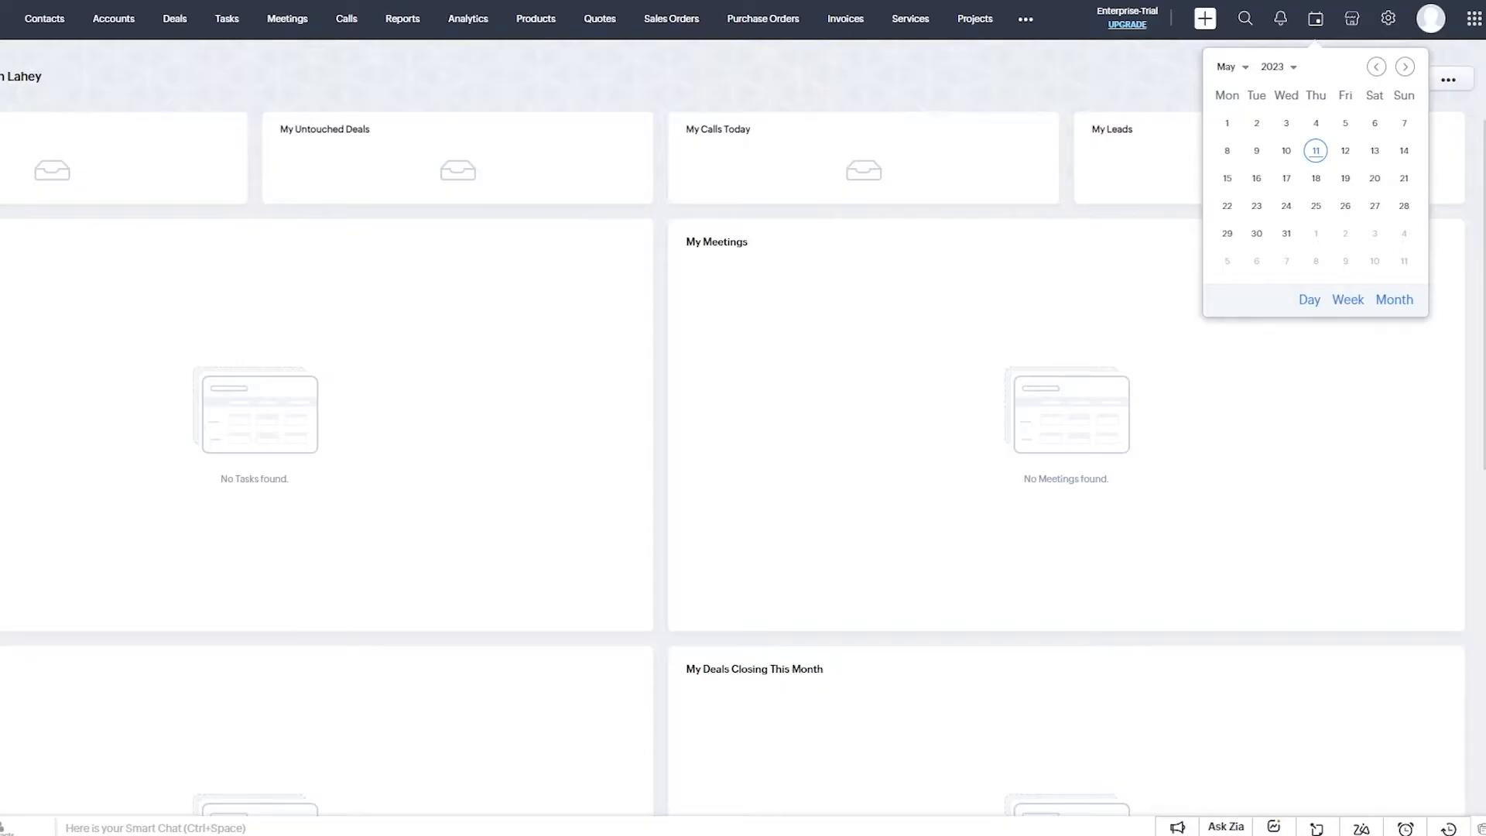
click(1480, 22)
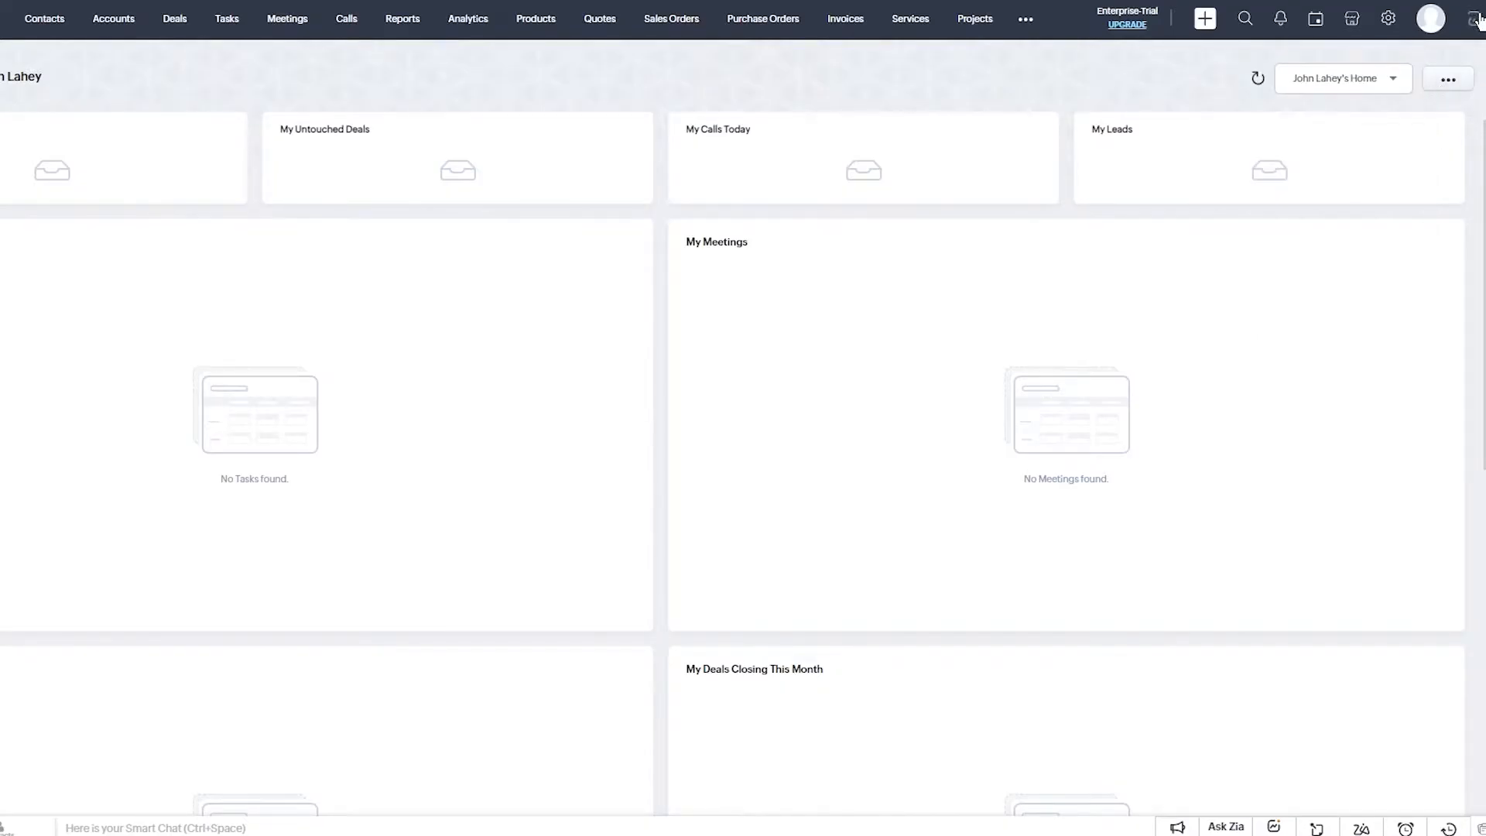
click(1475, 20)
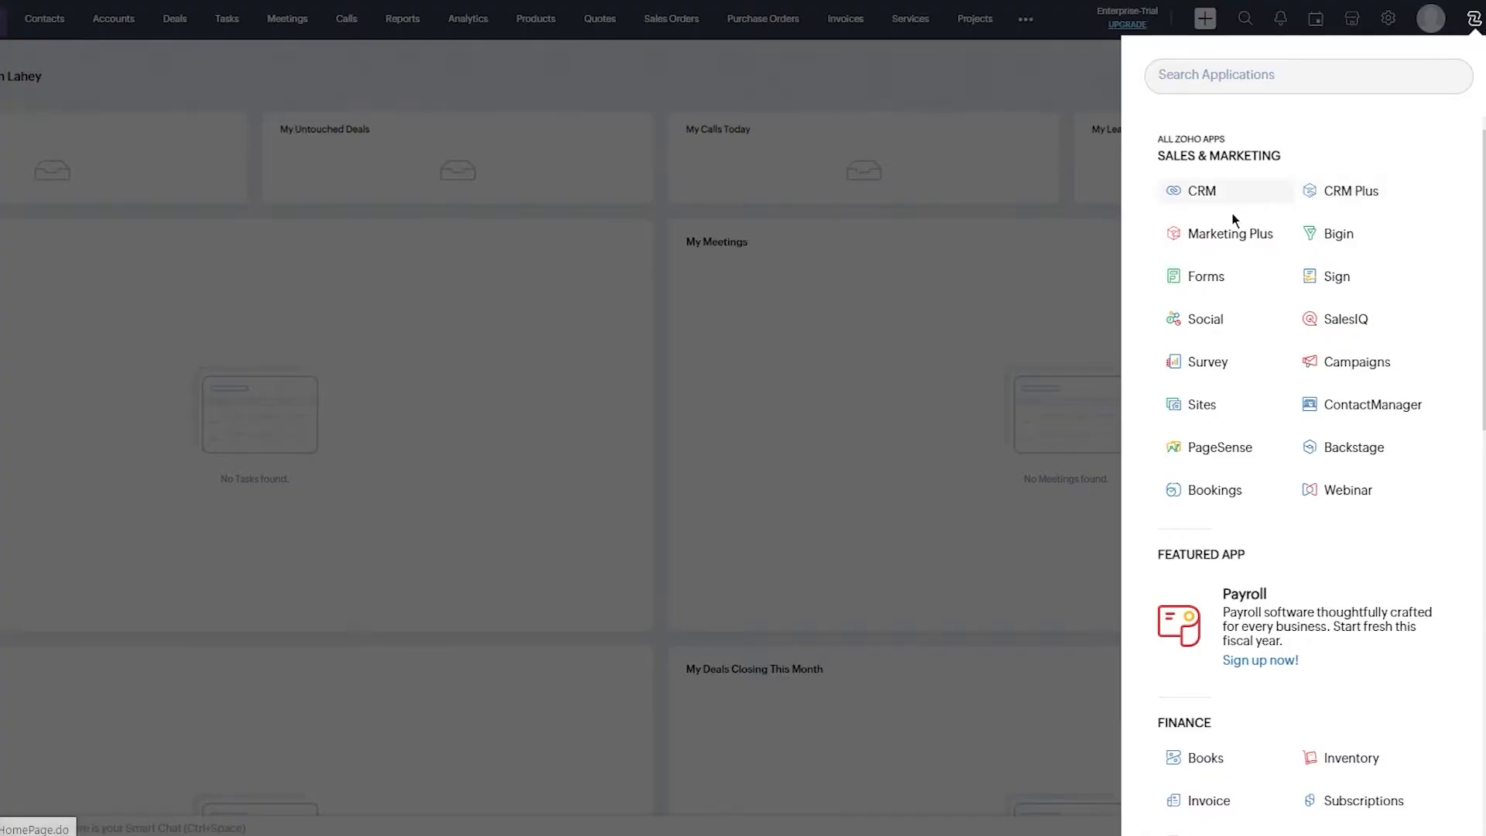
click(975, 216)
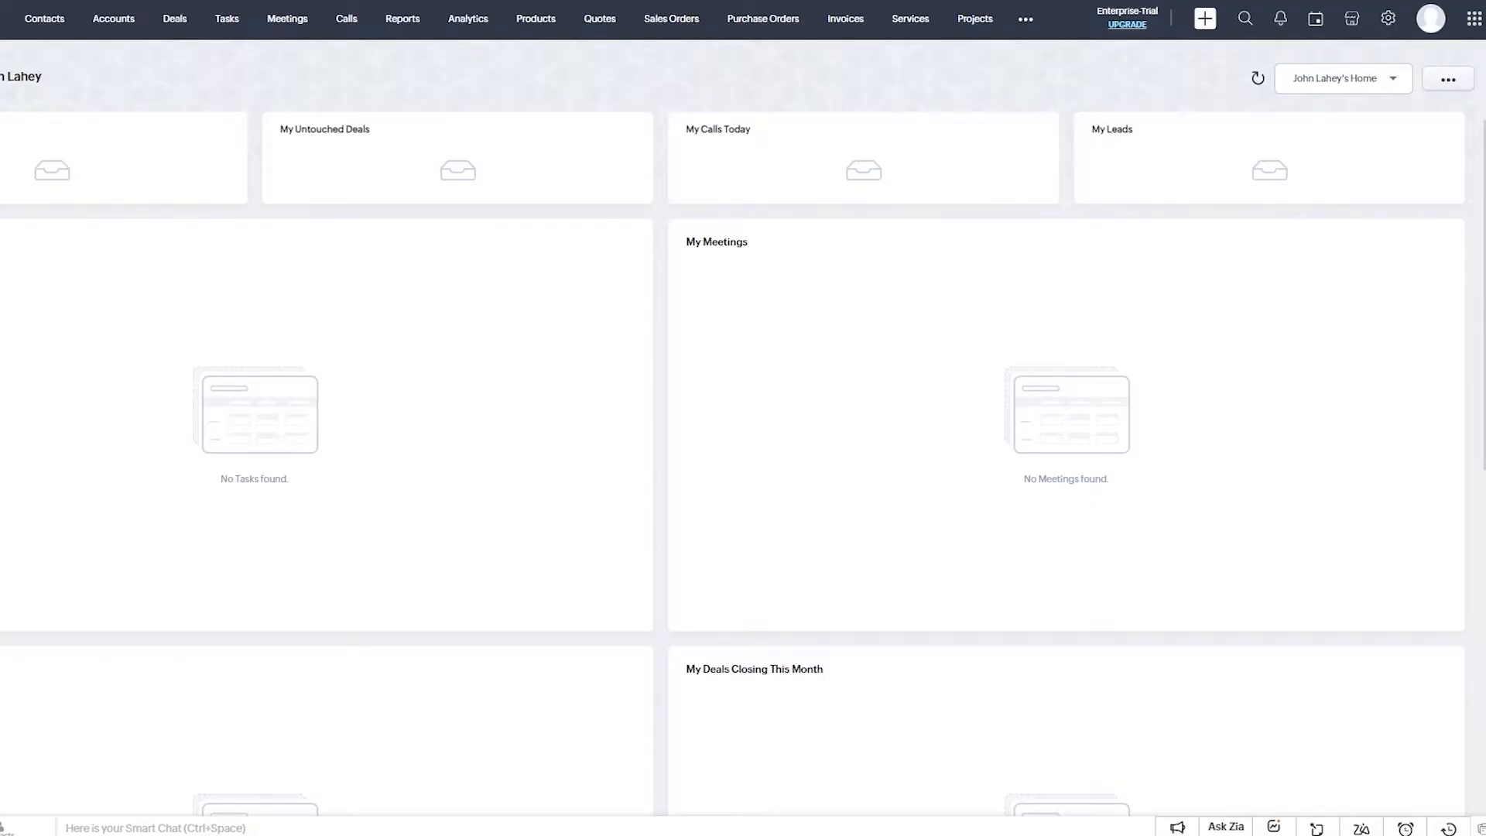
Start a new custom-view component on the home page with Leads as the module.
click(1445, 82)
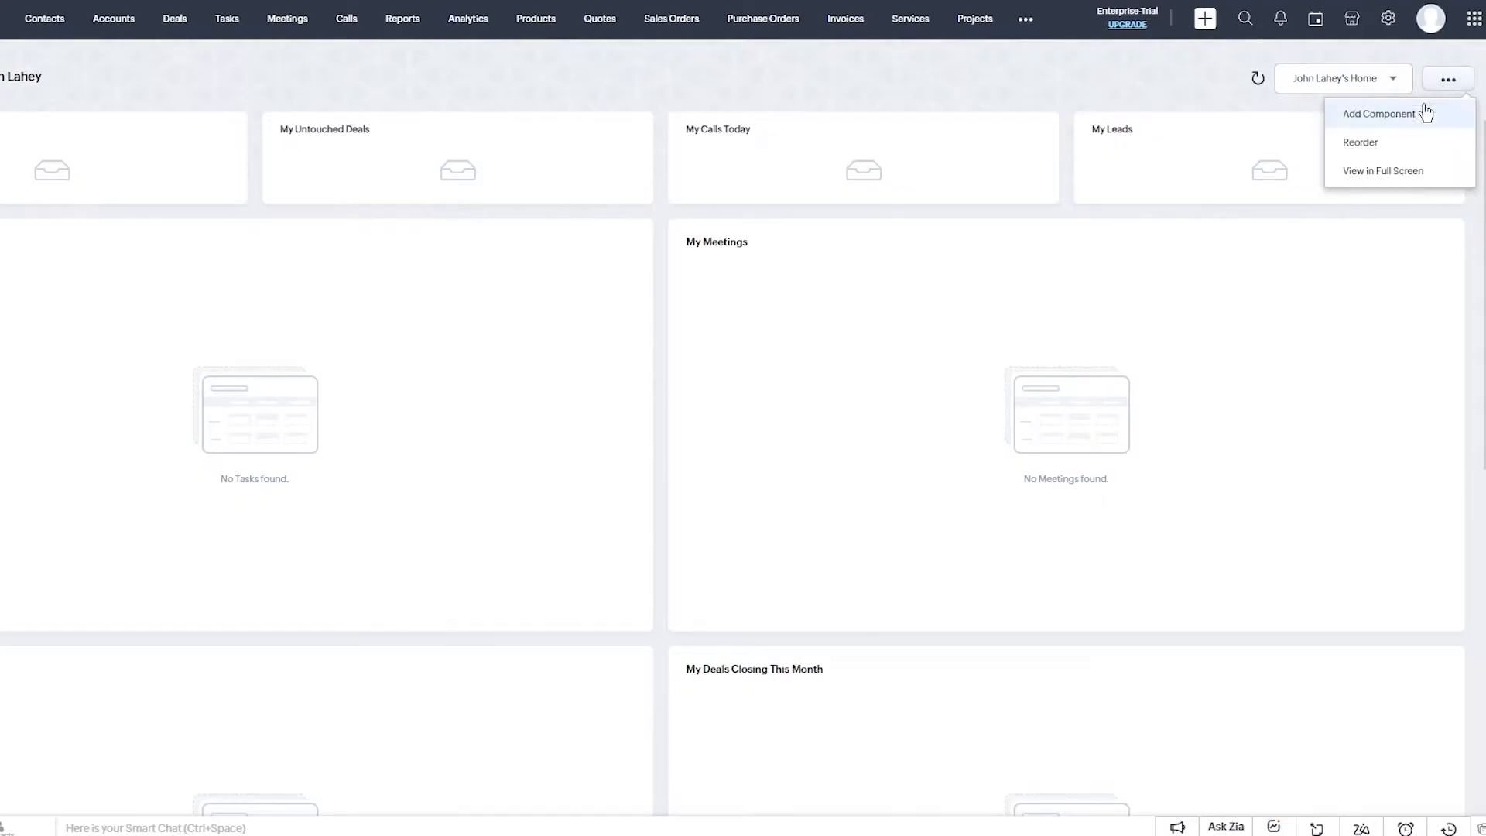
click(1406, 118)
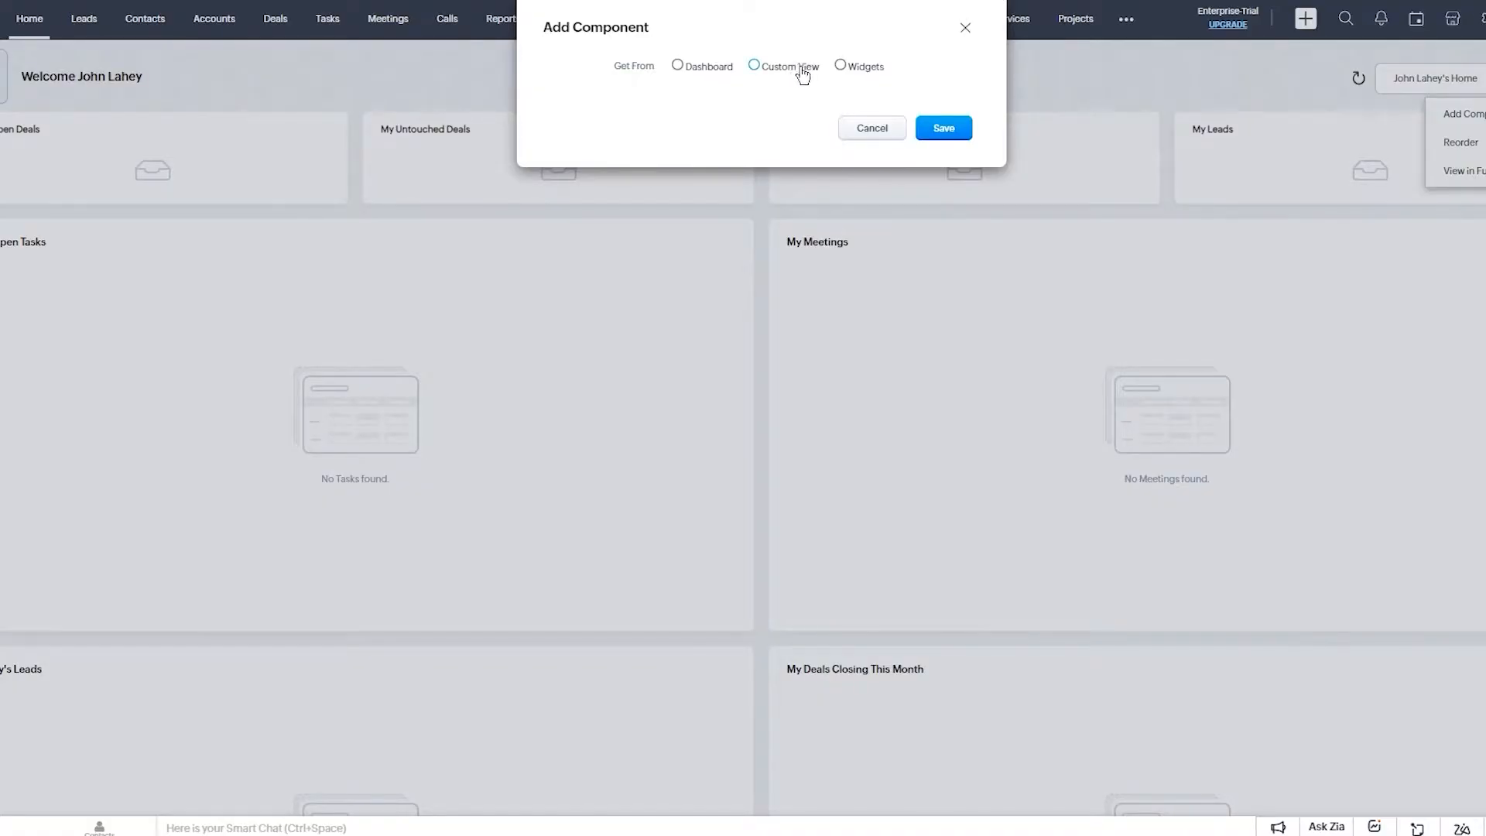
click(771, 64)
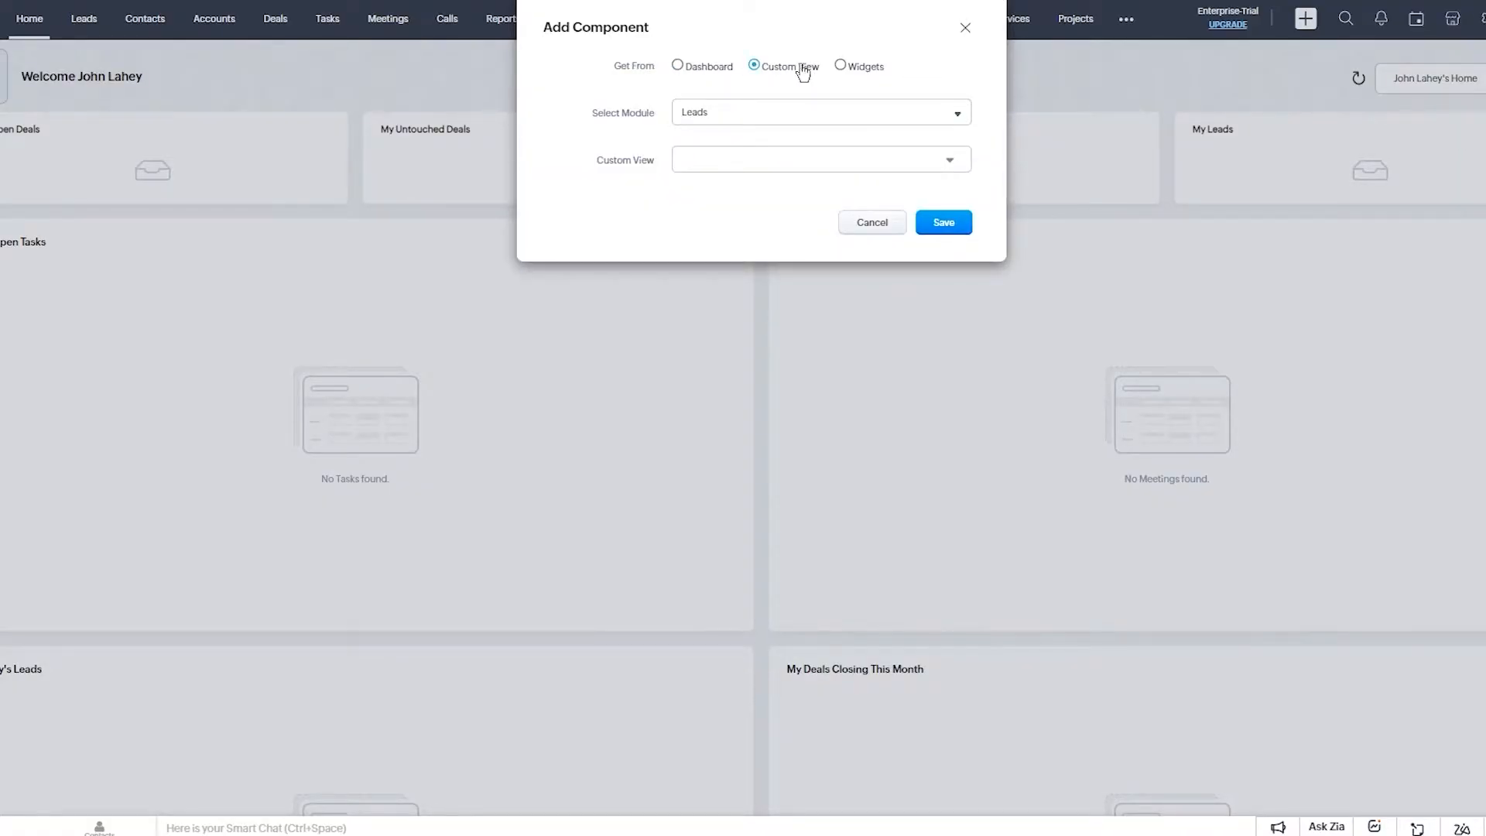
click(802, 122)
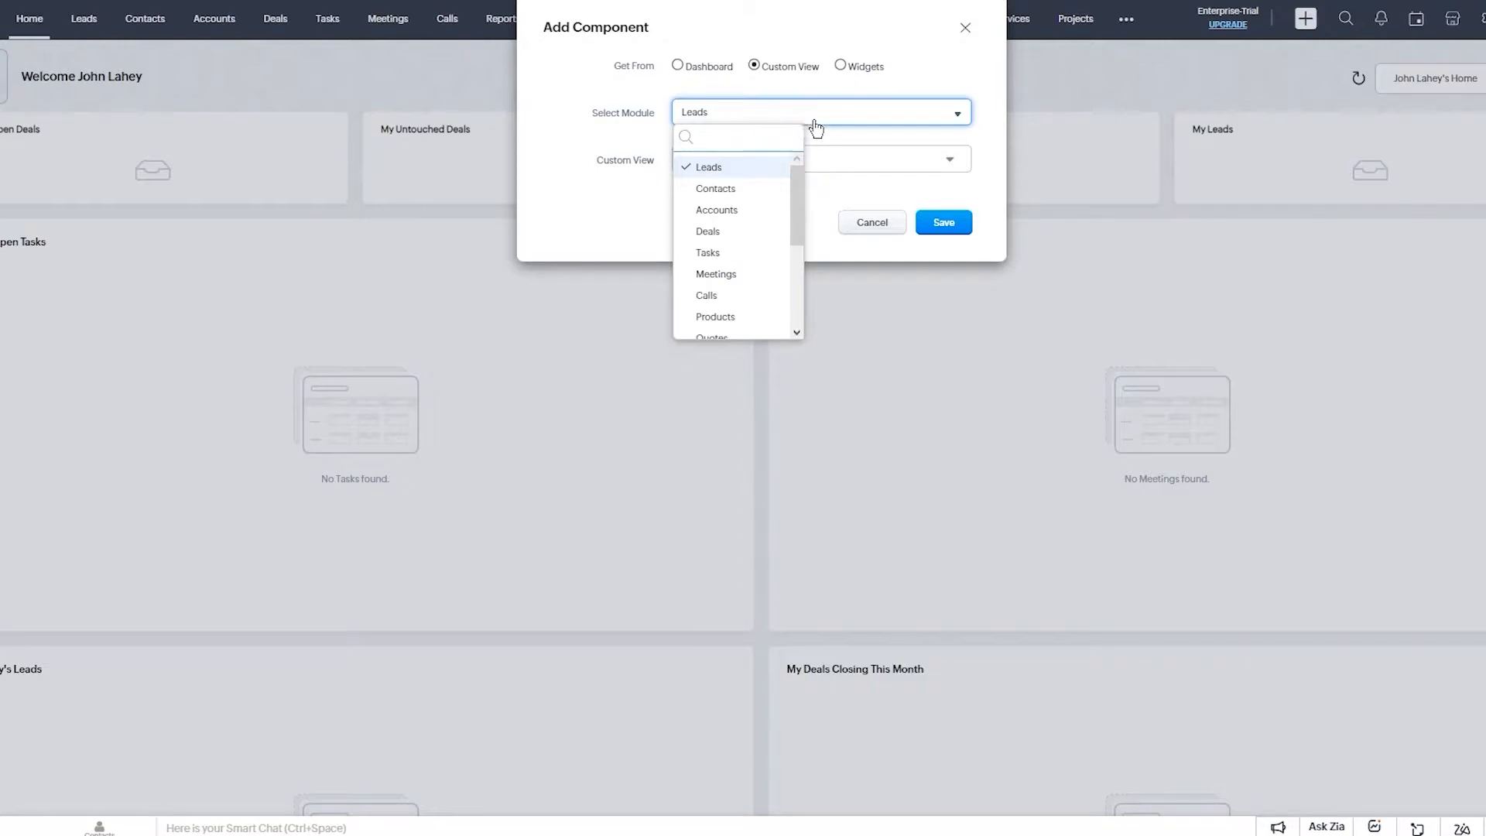
click(810, 122)
click(794, 130)
scroll(745, 247, down, 5)
scroll(743, 265, up, 5)
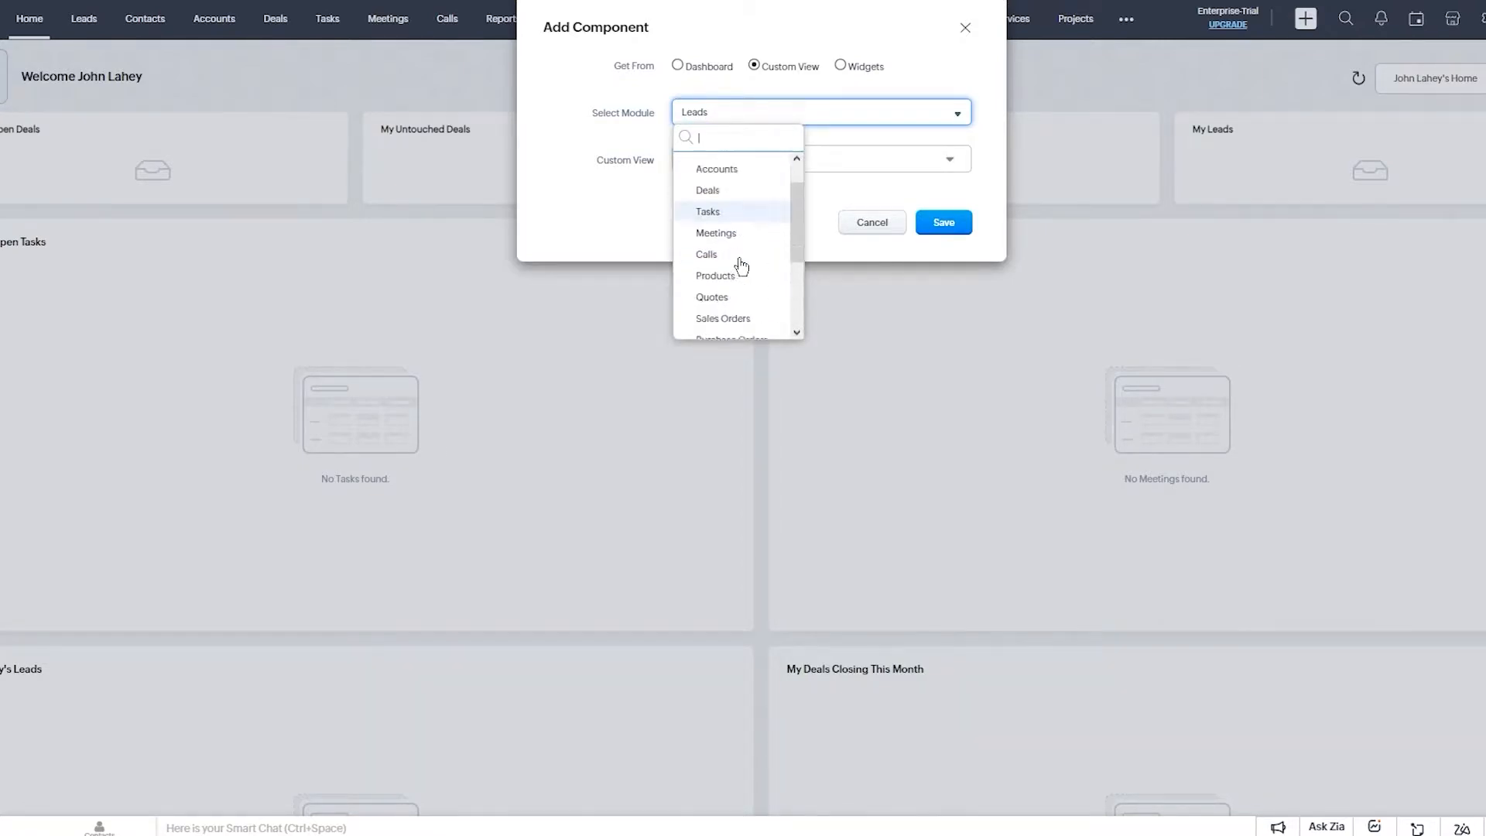
click(740, 168)
Use the All Leads view, name the component 'test comp' and save it to the home page.
click(747, 164)
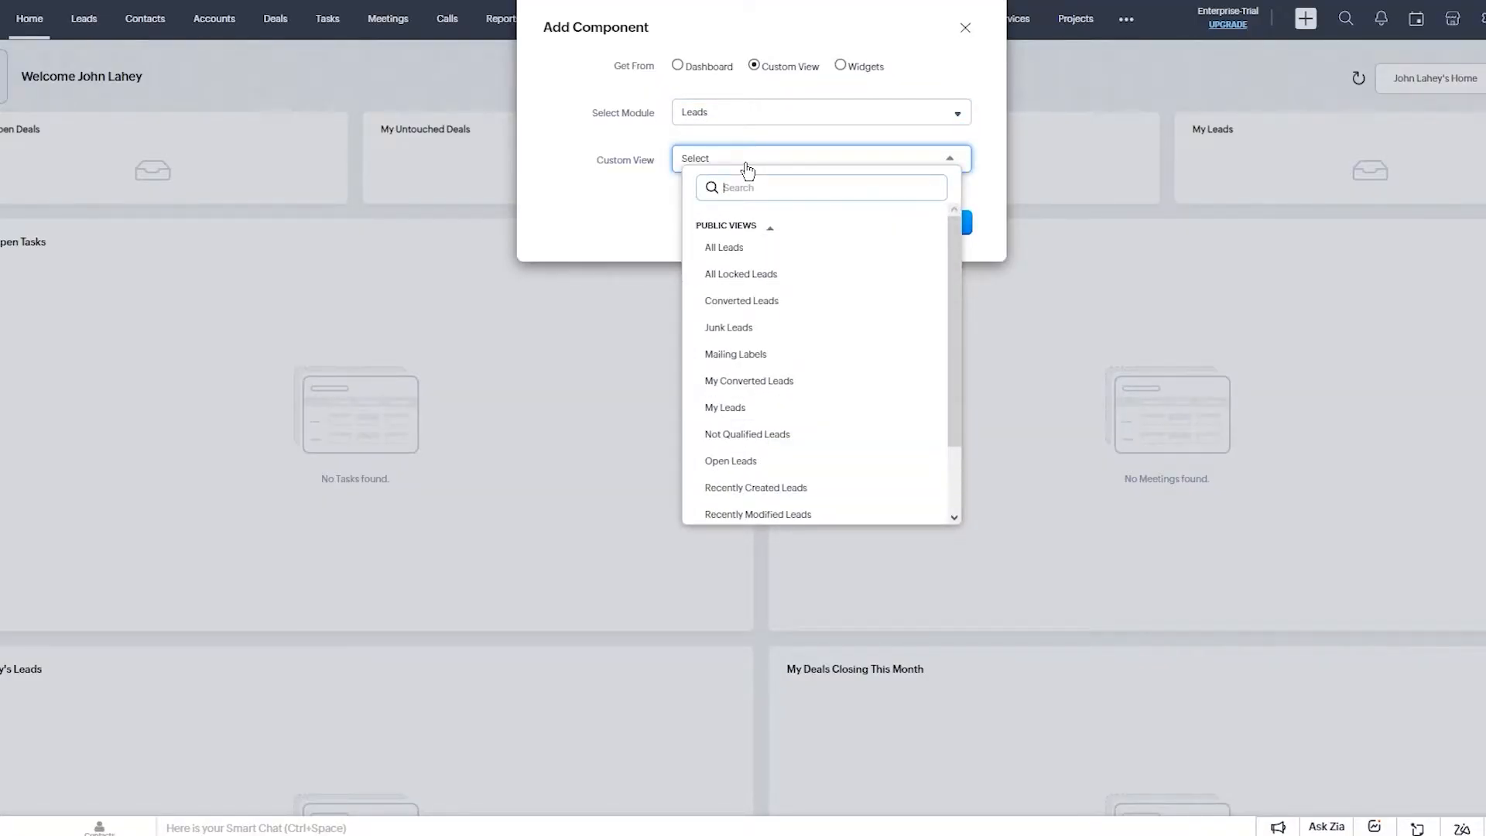
click(795, 232)
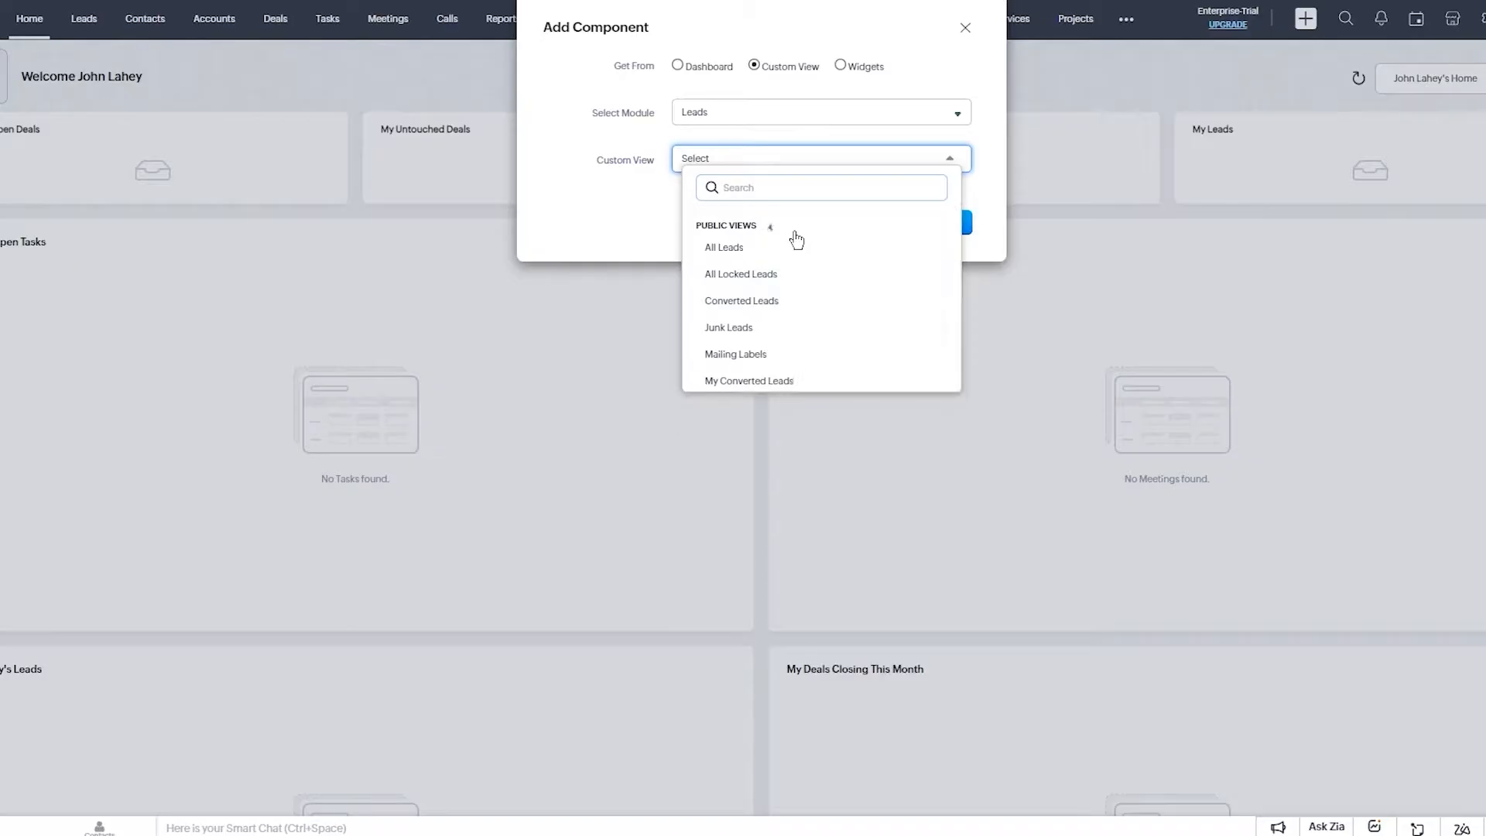
click(734, 155)
click(737, 160)
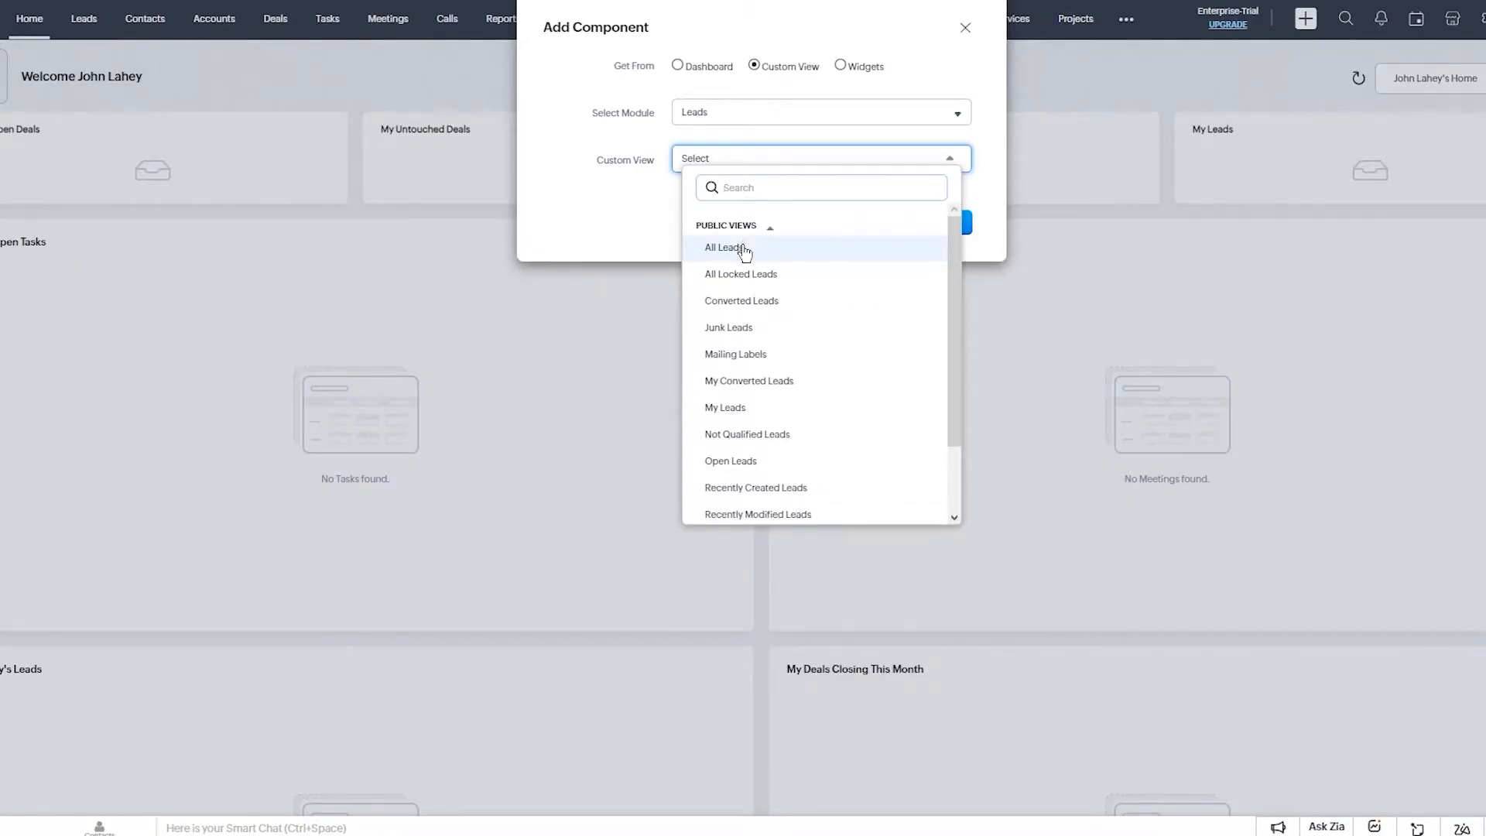
click(745, 249)
click(751, 208)
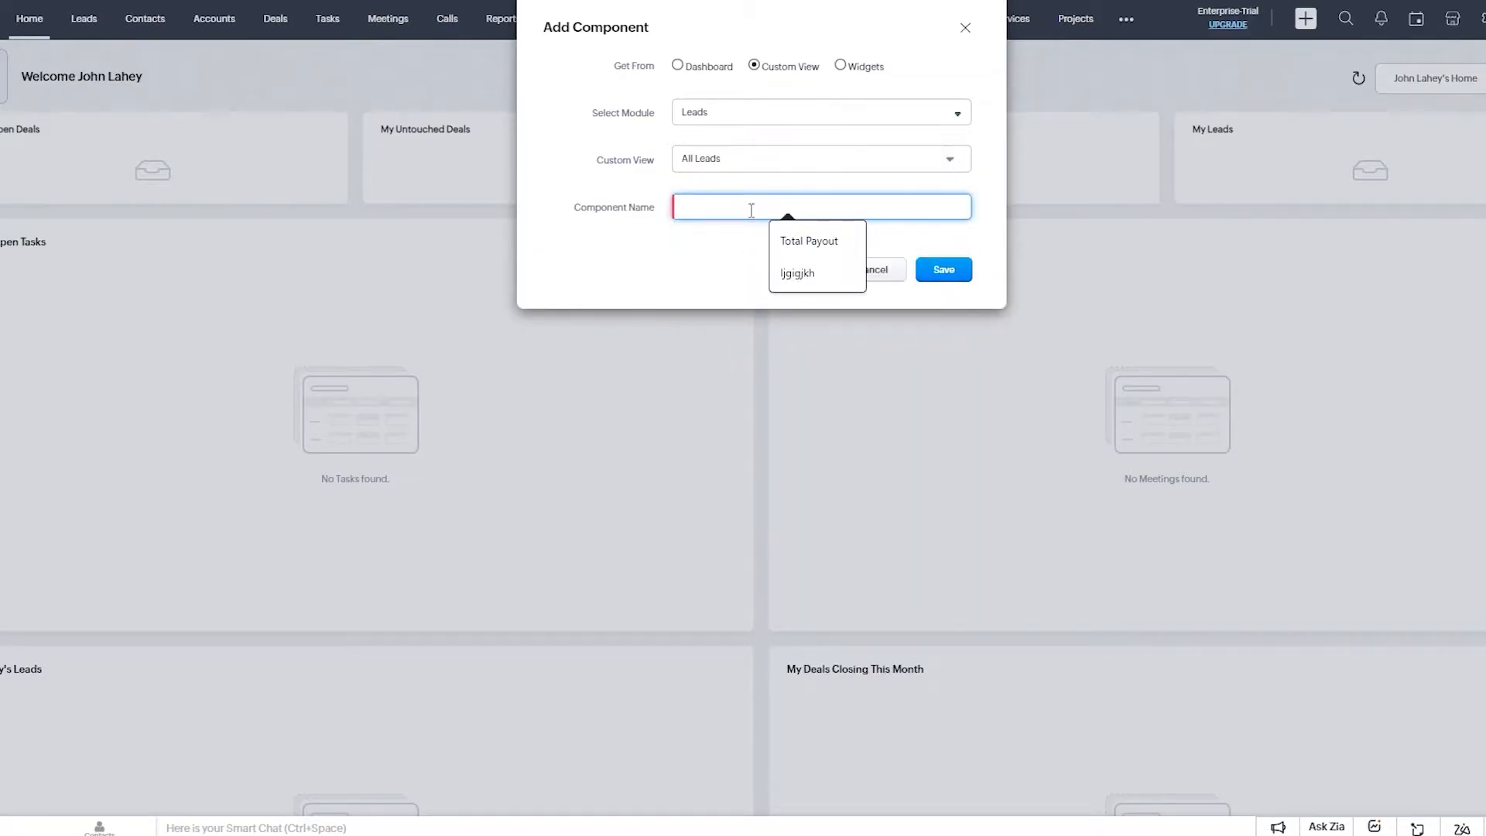
text(te)
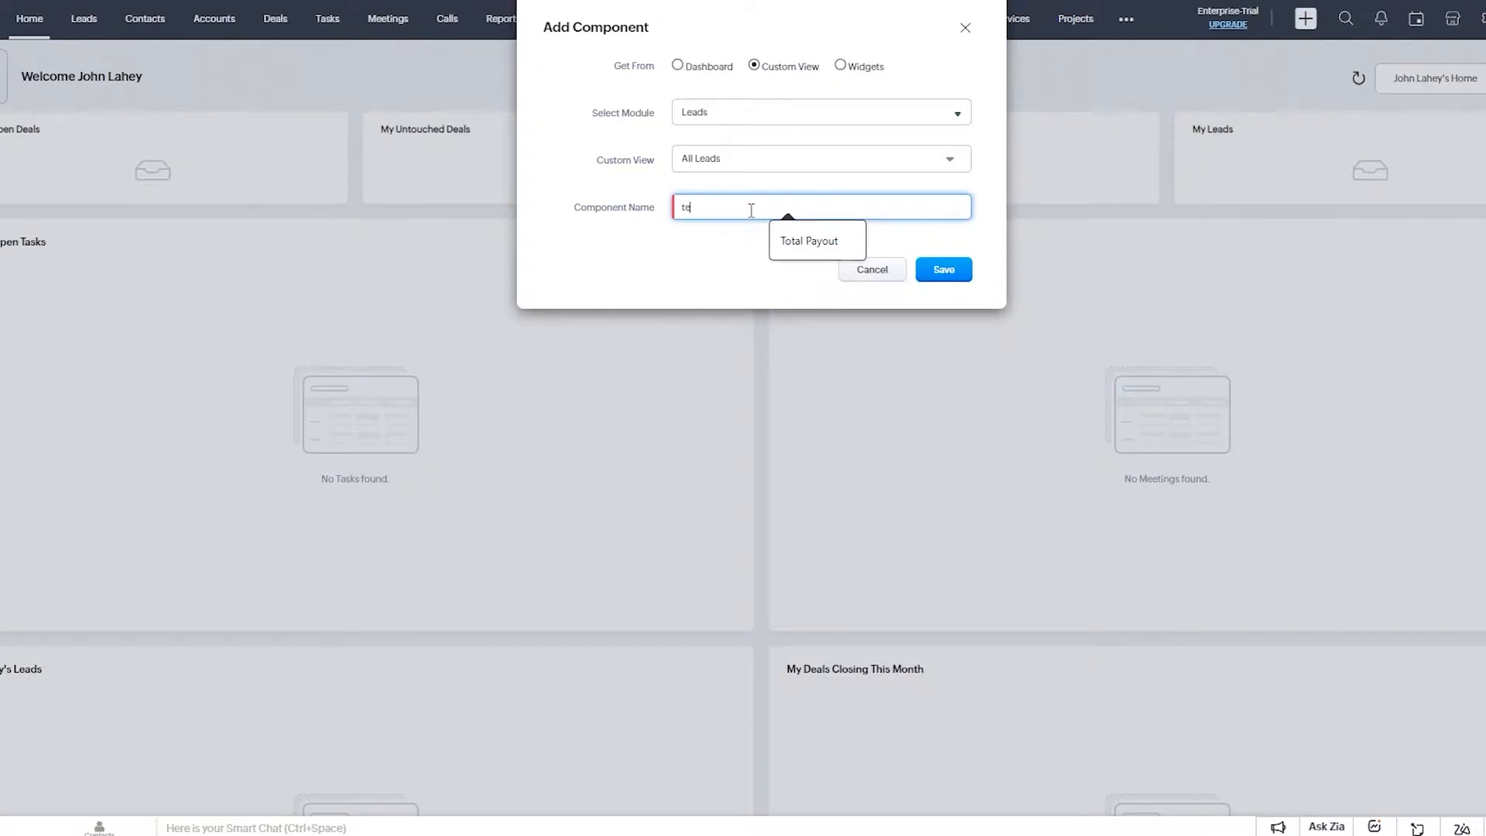
text(st comp)
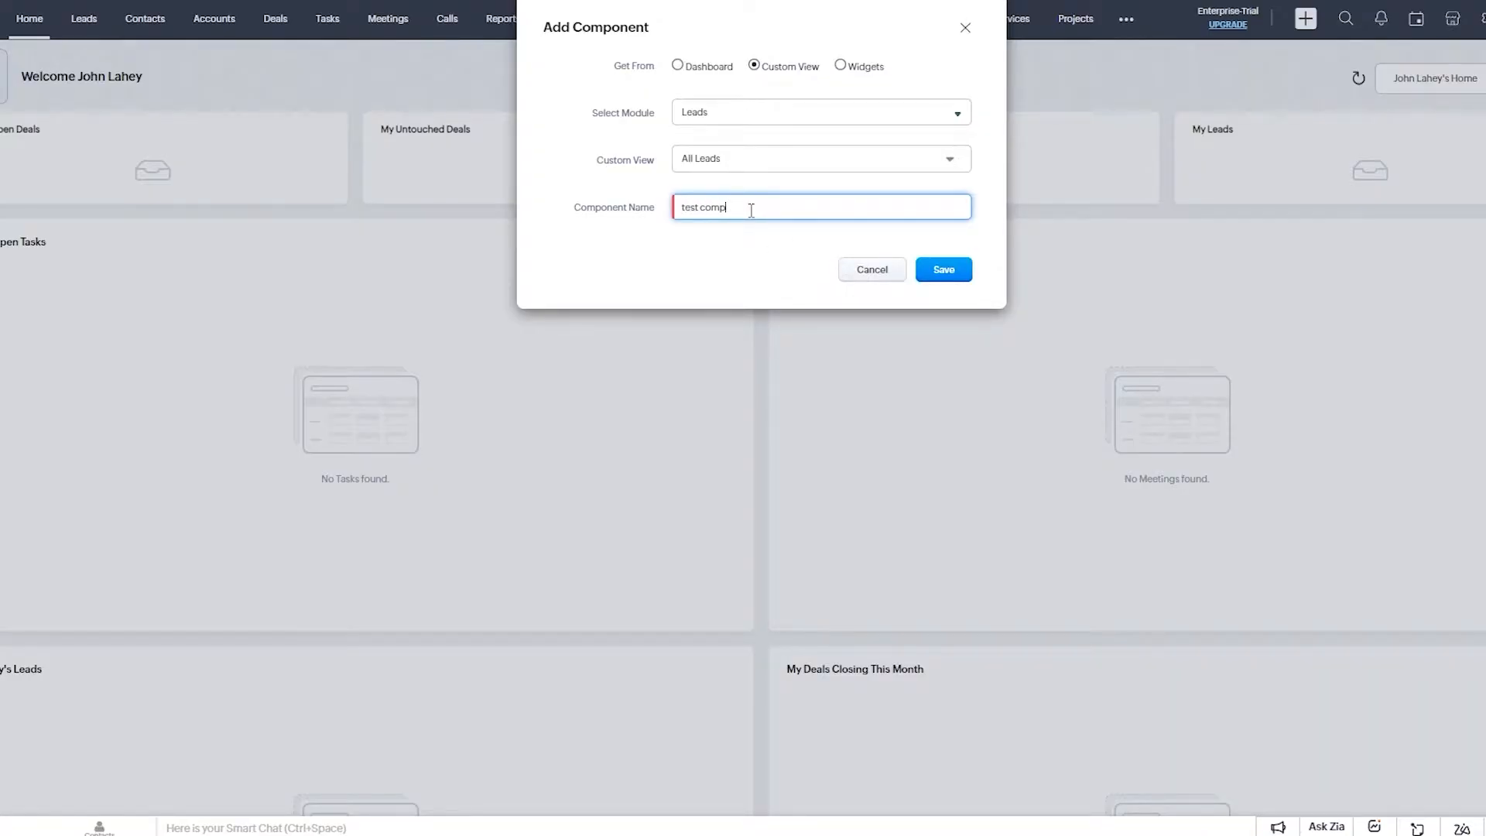
click(939, 271)
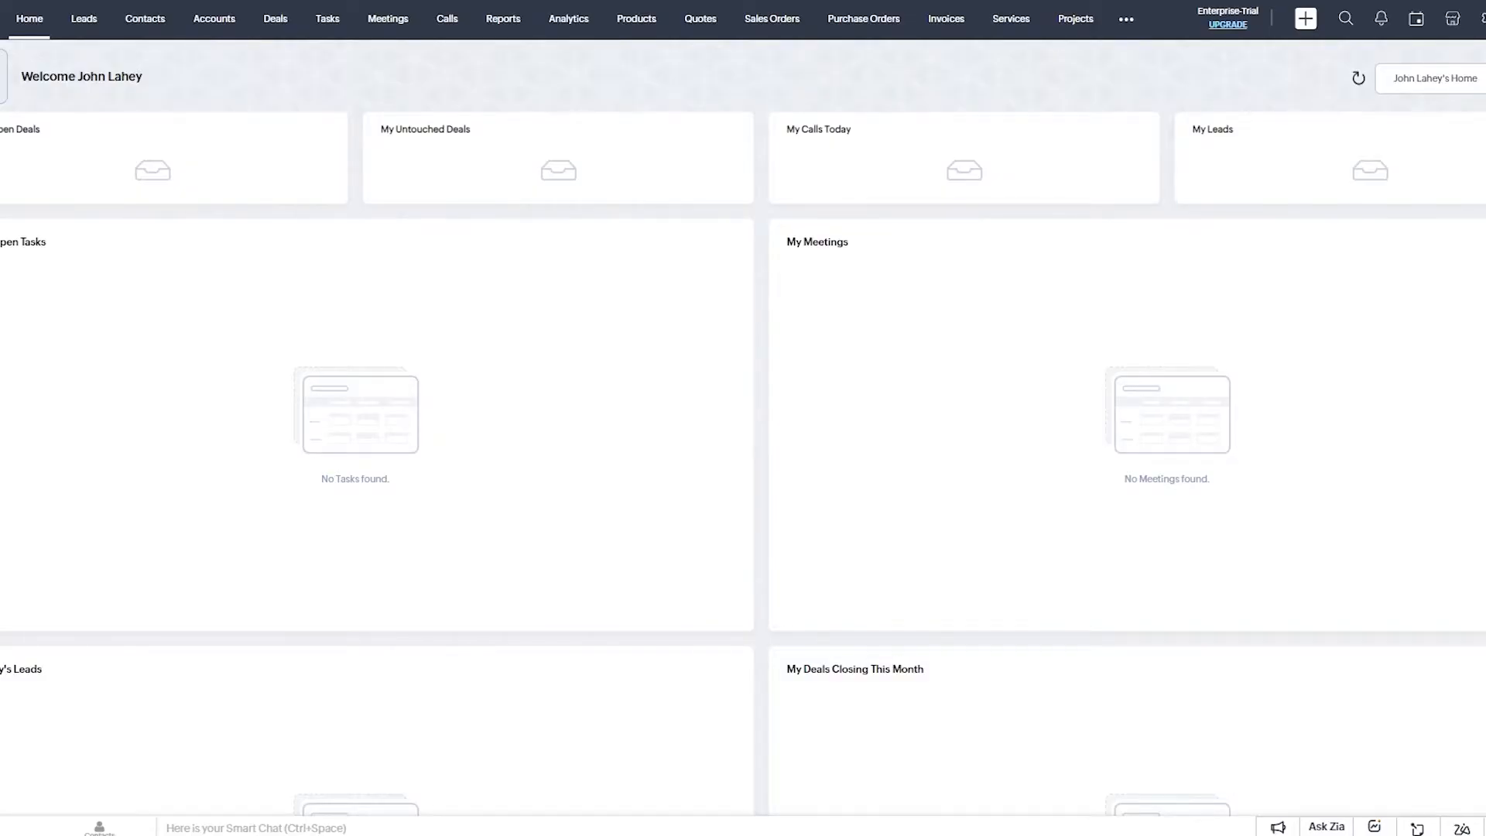
scroll(1009, 443, down, 10)
scroll(1009, 444, down, 2)
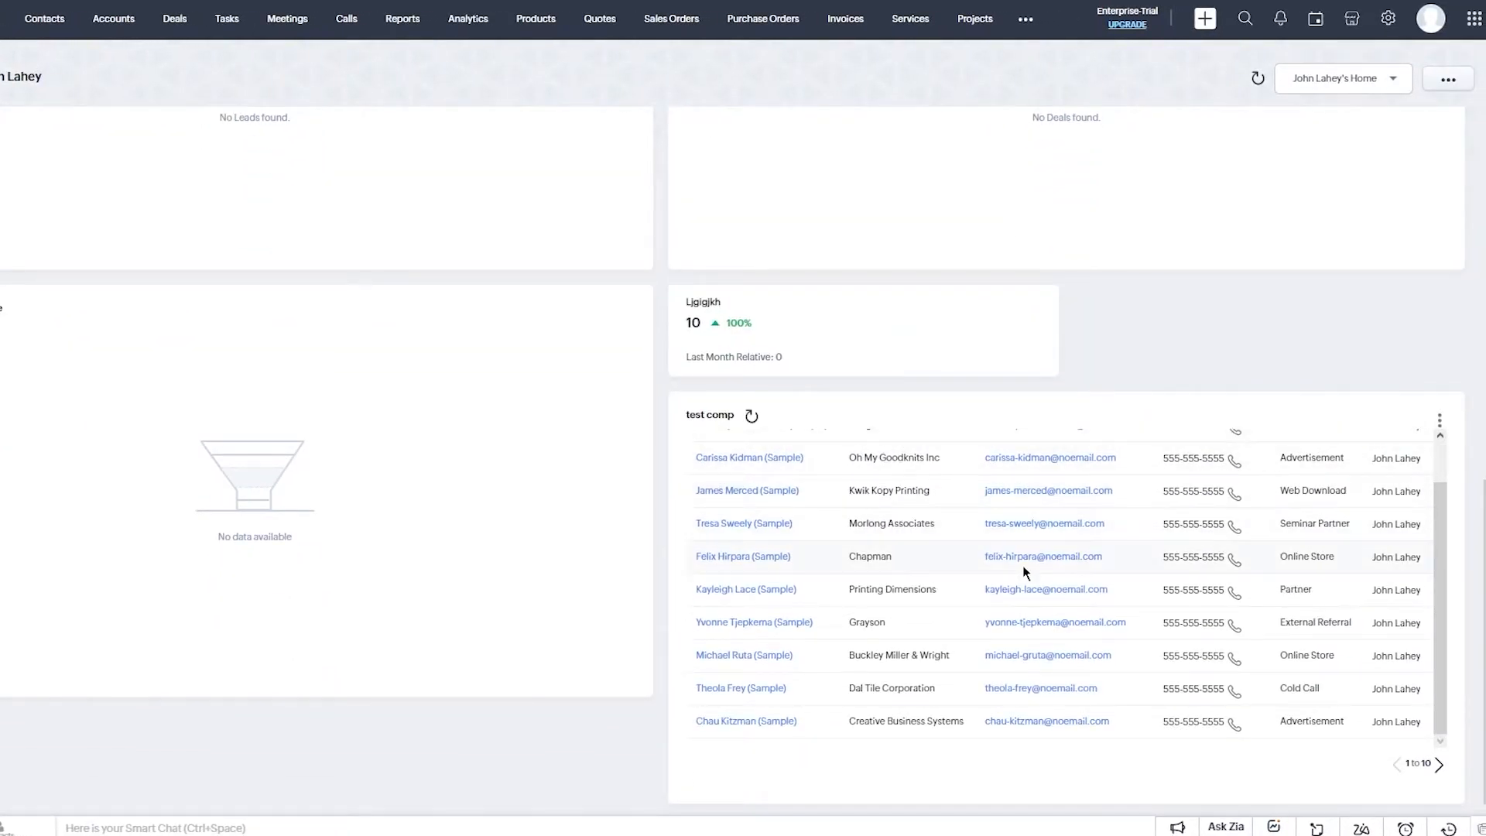
scroll(1023, 574, up, 2)
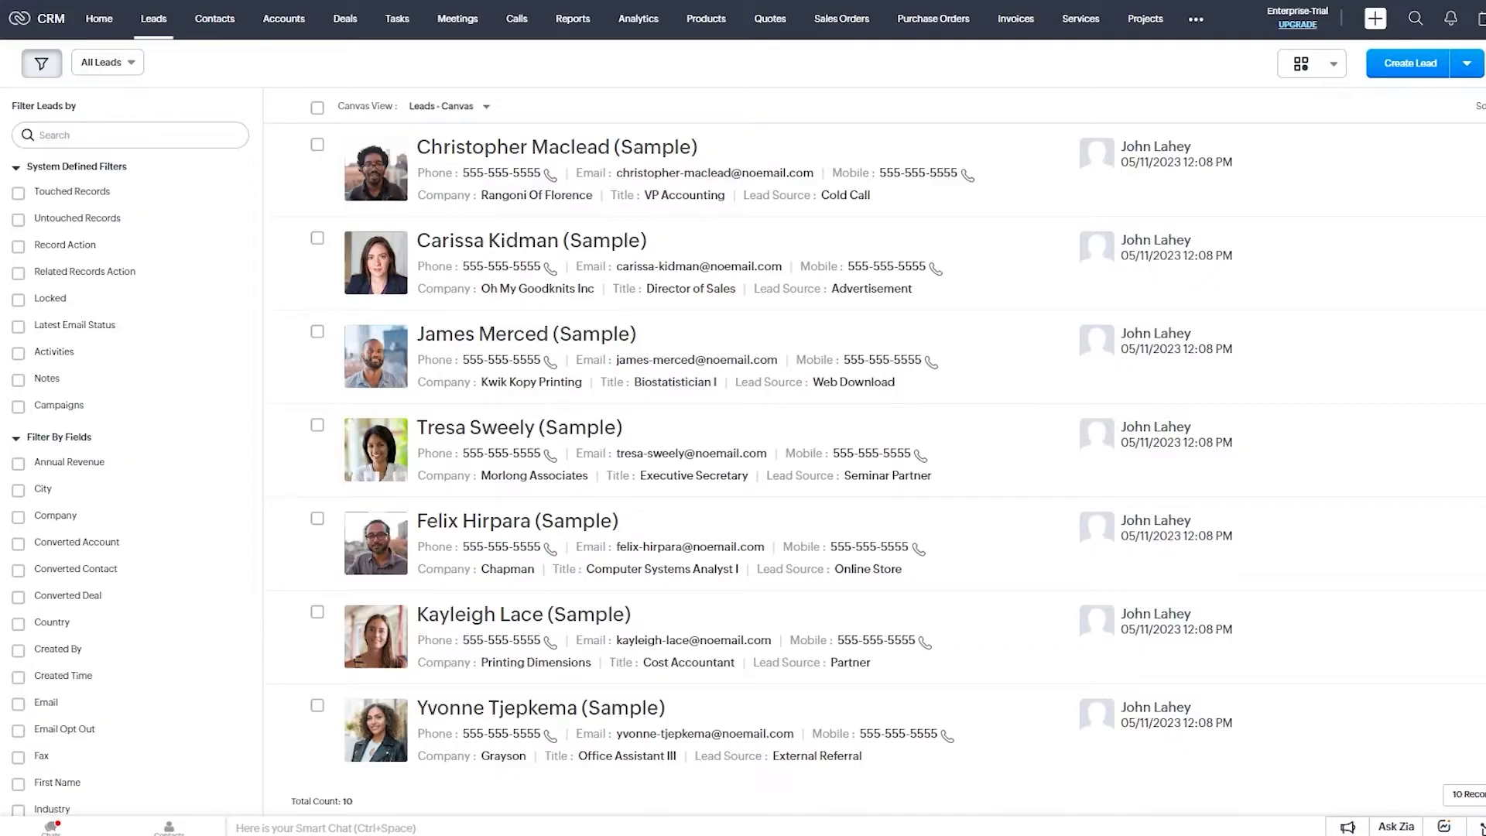
Choose Import Leads from the dropdown beside Create Lead.
click(1465, 63)
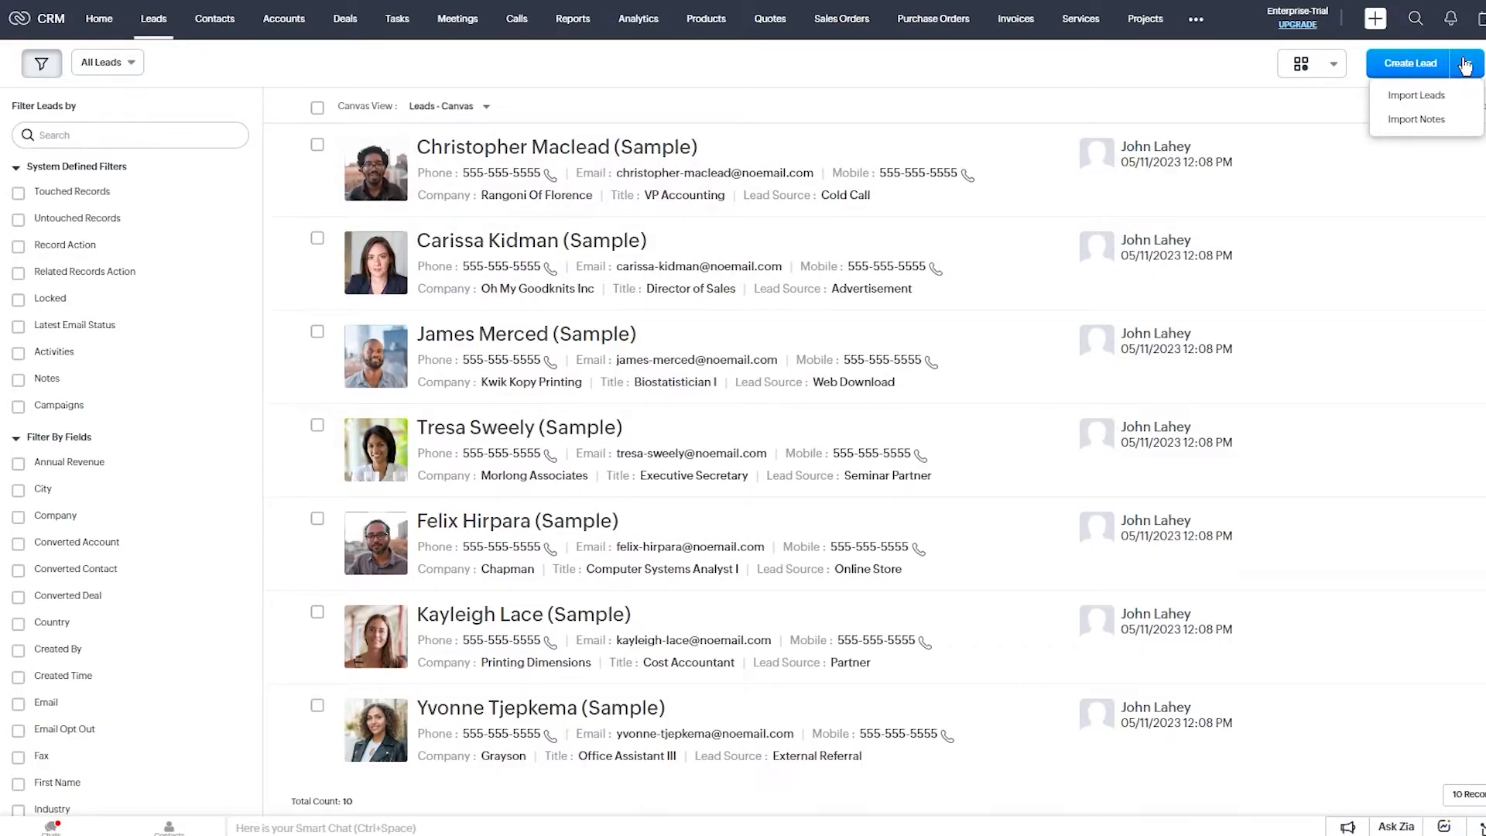
click(1439, 100)
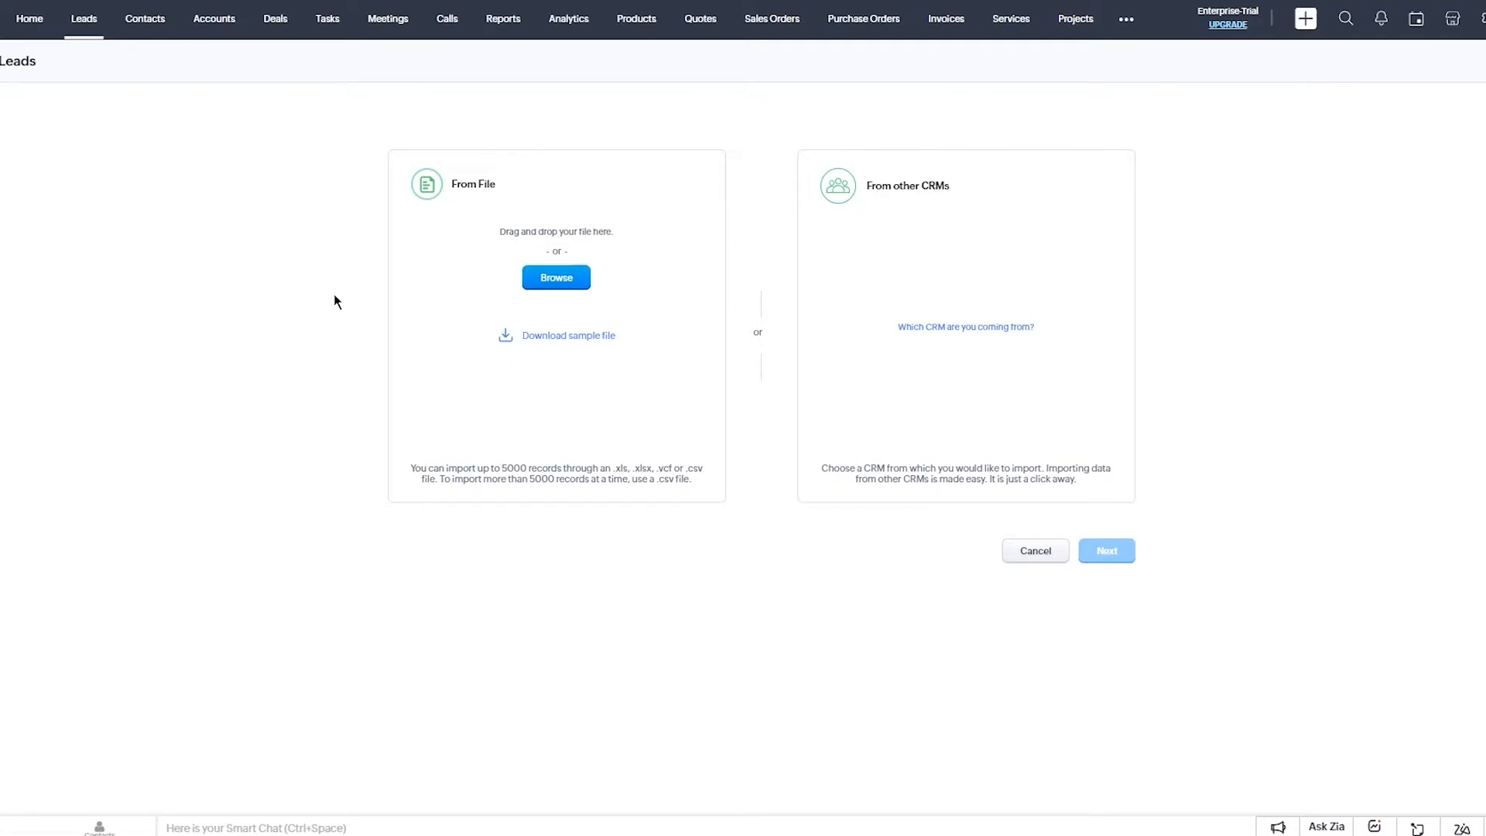
Download SampleCsvFile.csv, review its three sample leads in Excel, then close Excel.
click(563, 339)
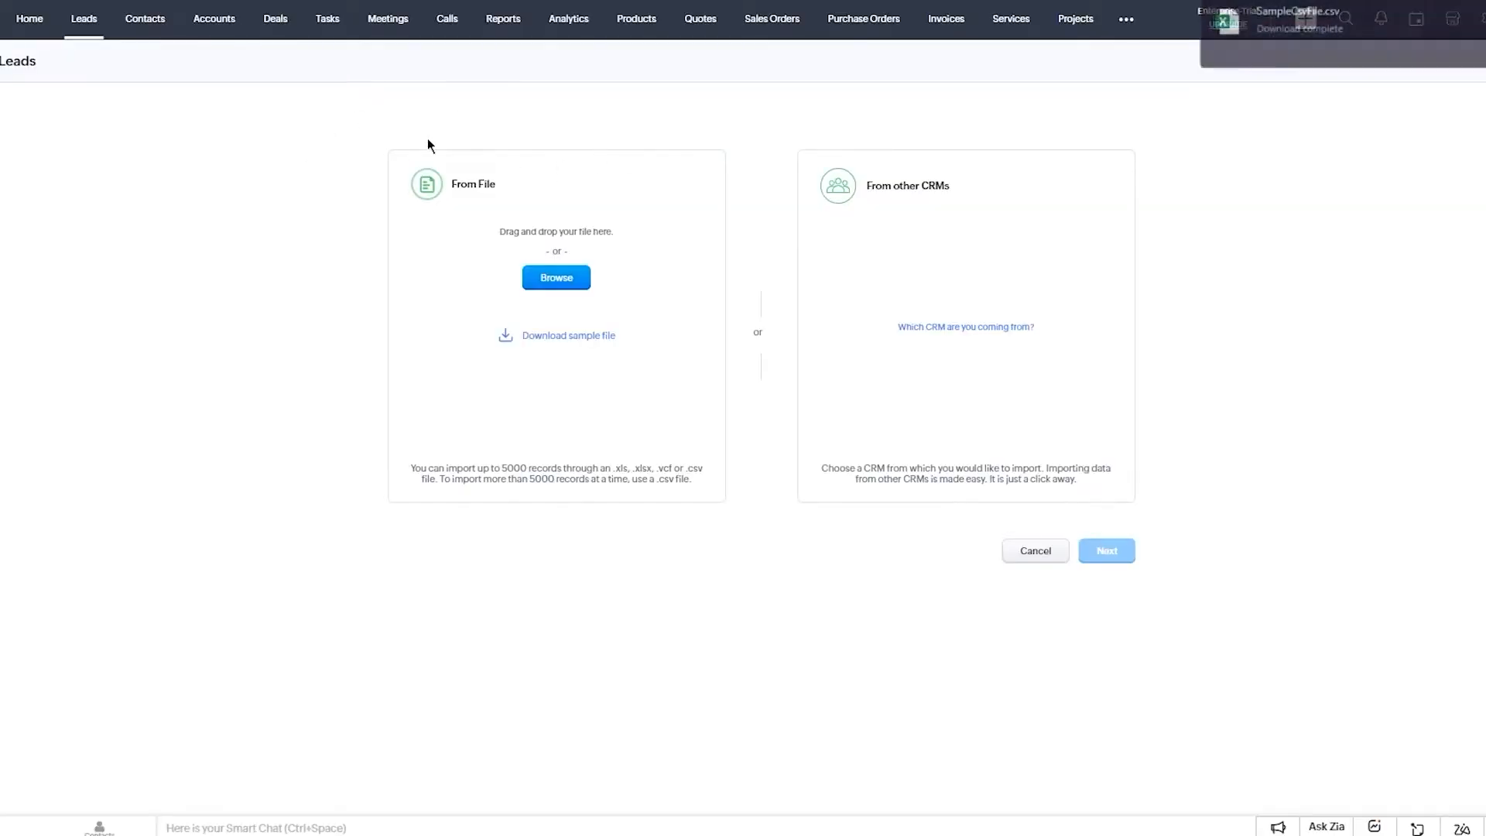
click(1401, 46)
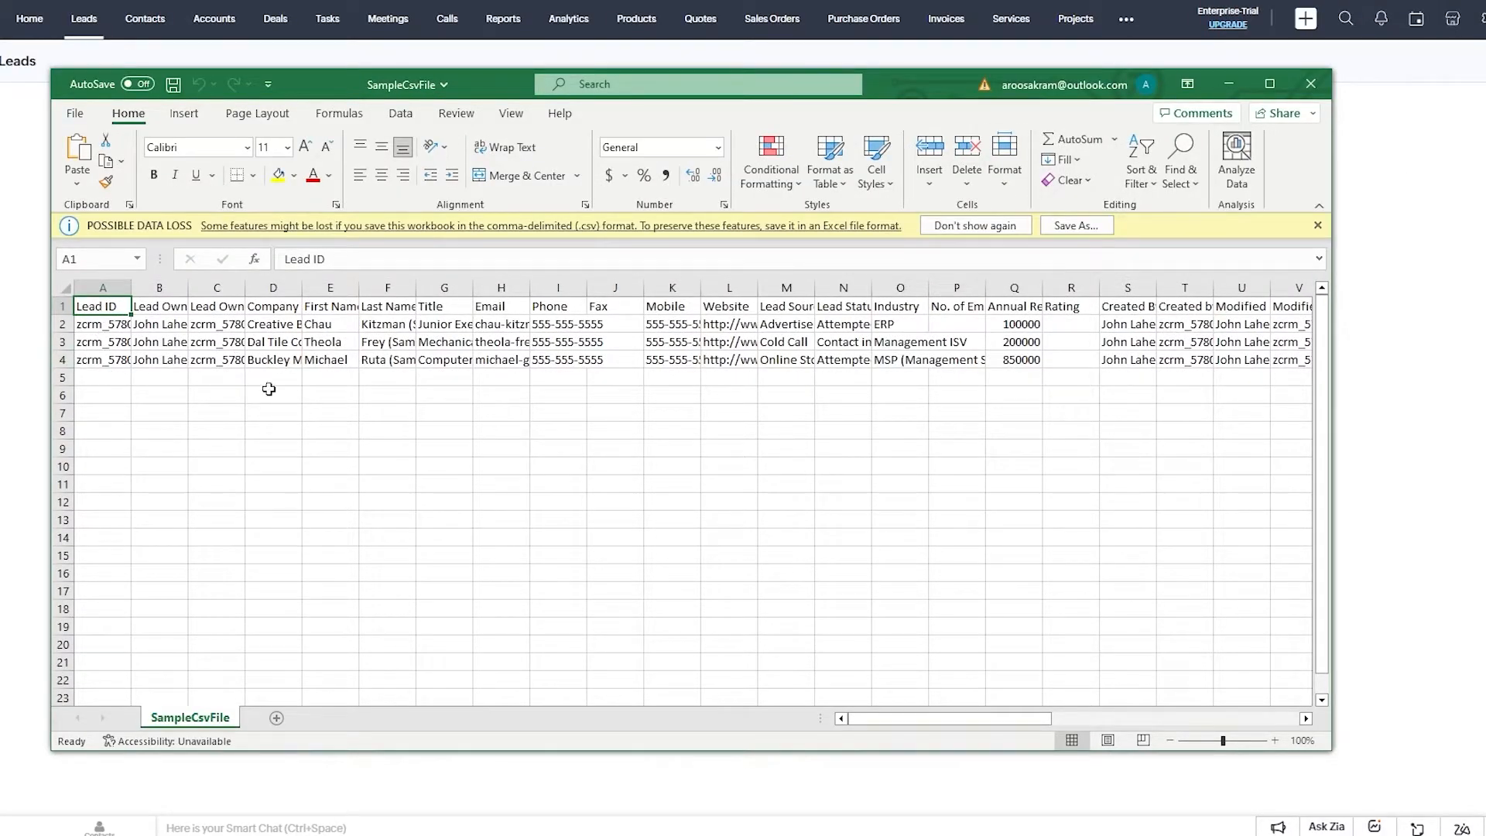
drag(108, 308, 1327, 344)
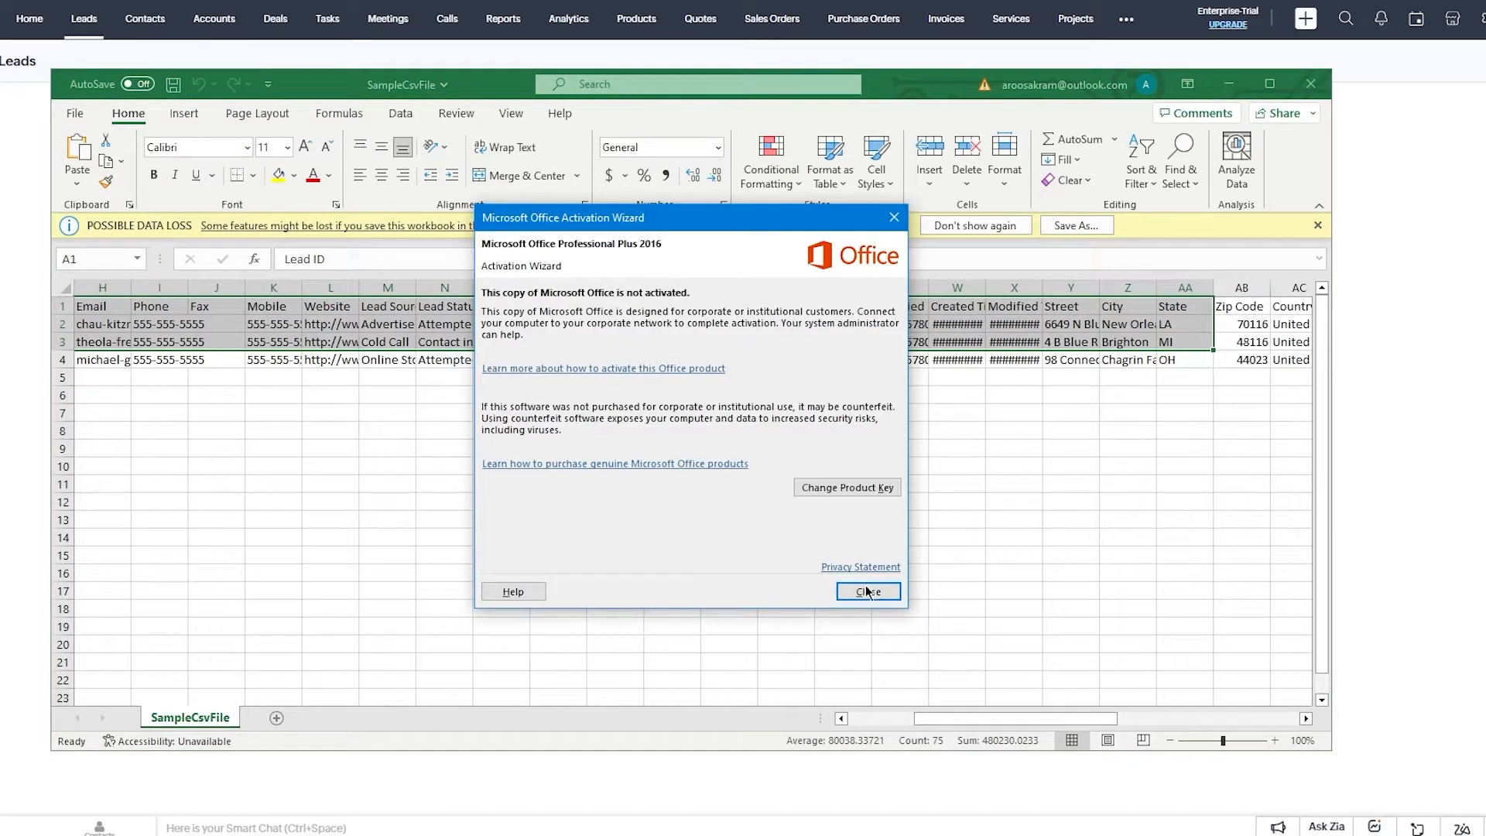
click(867, 591)
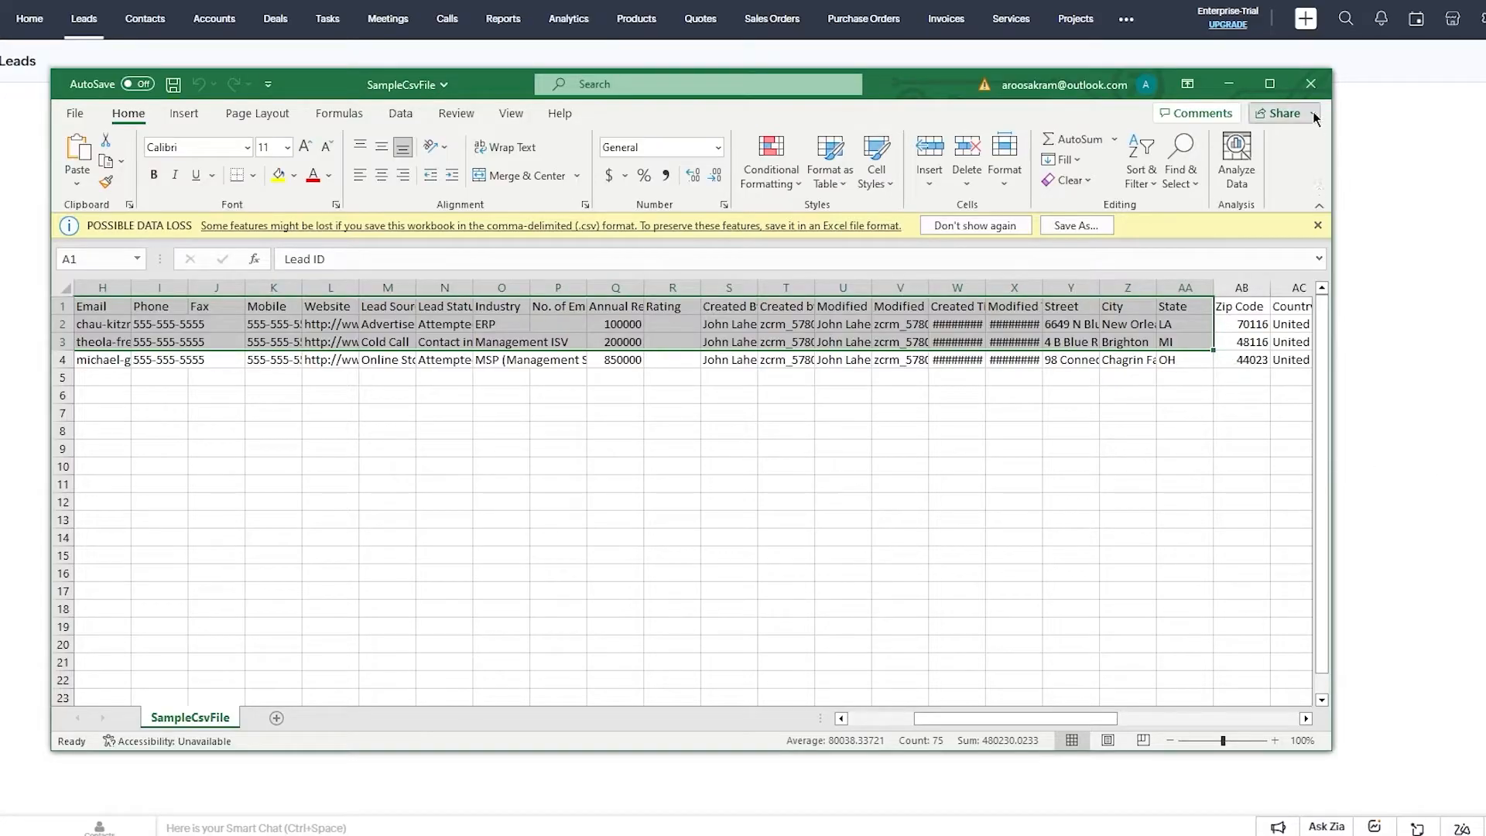
click(1310, 83)
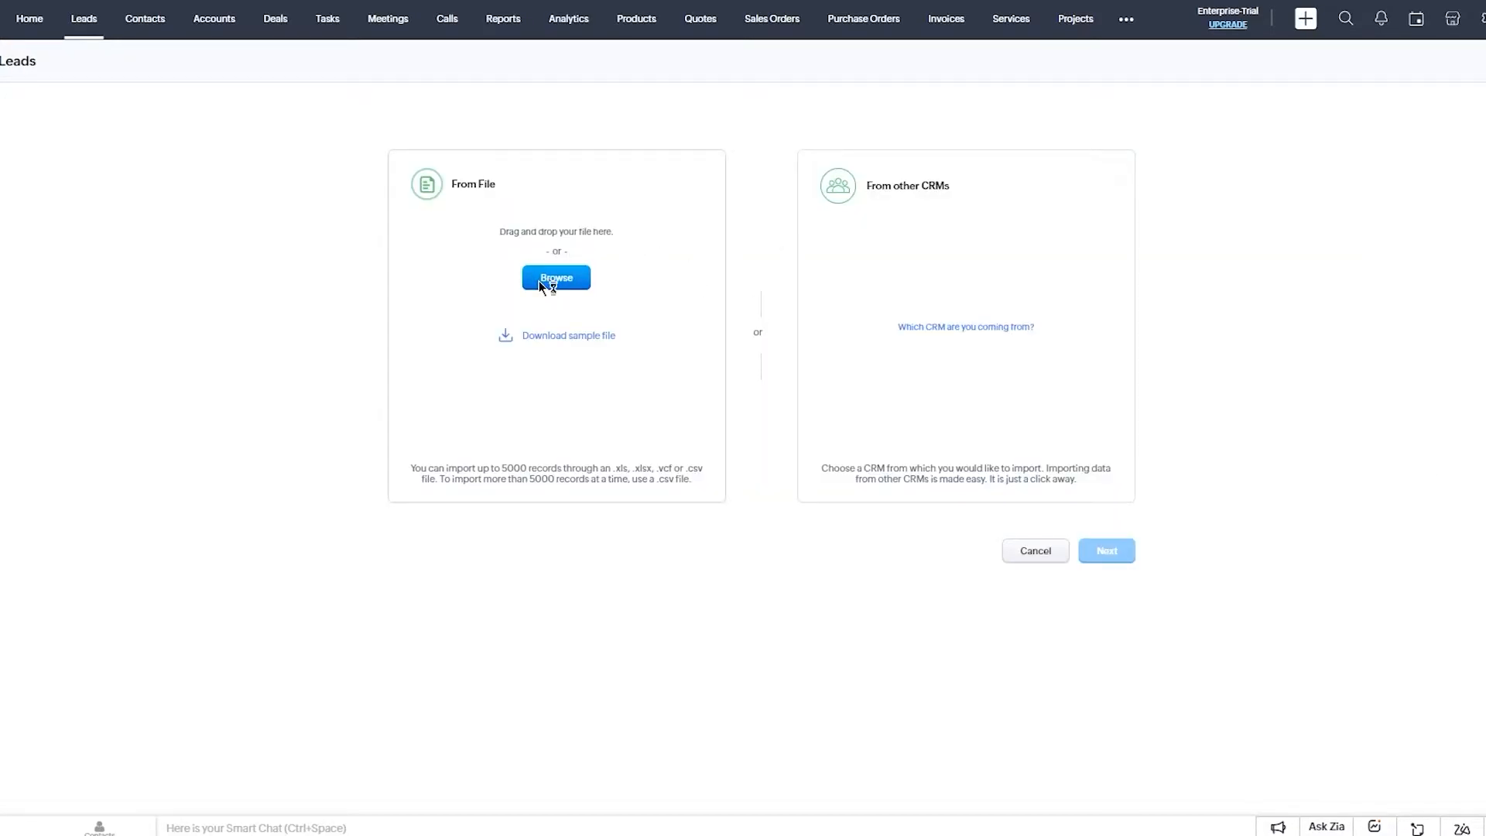
Upload SampleCsvFile.csv for import, leaving existing-lead skipping set to none.
click(556, 278)
double_click(143, 38)
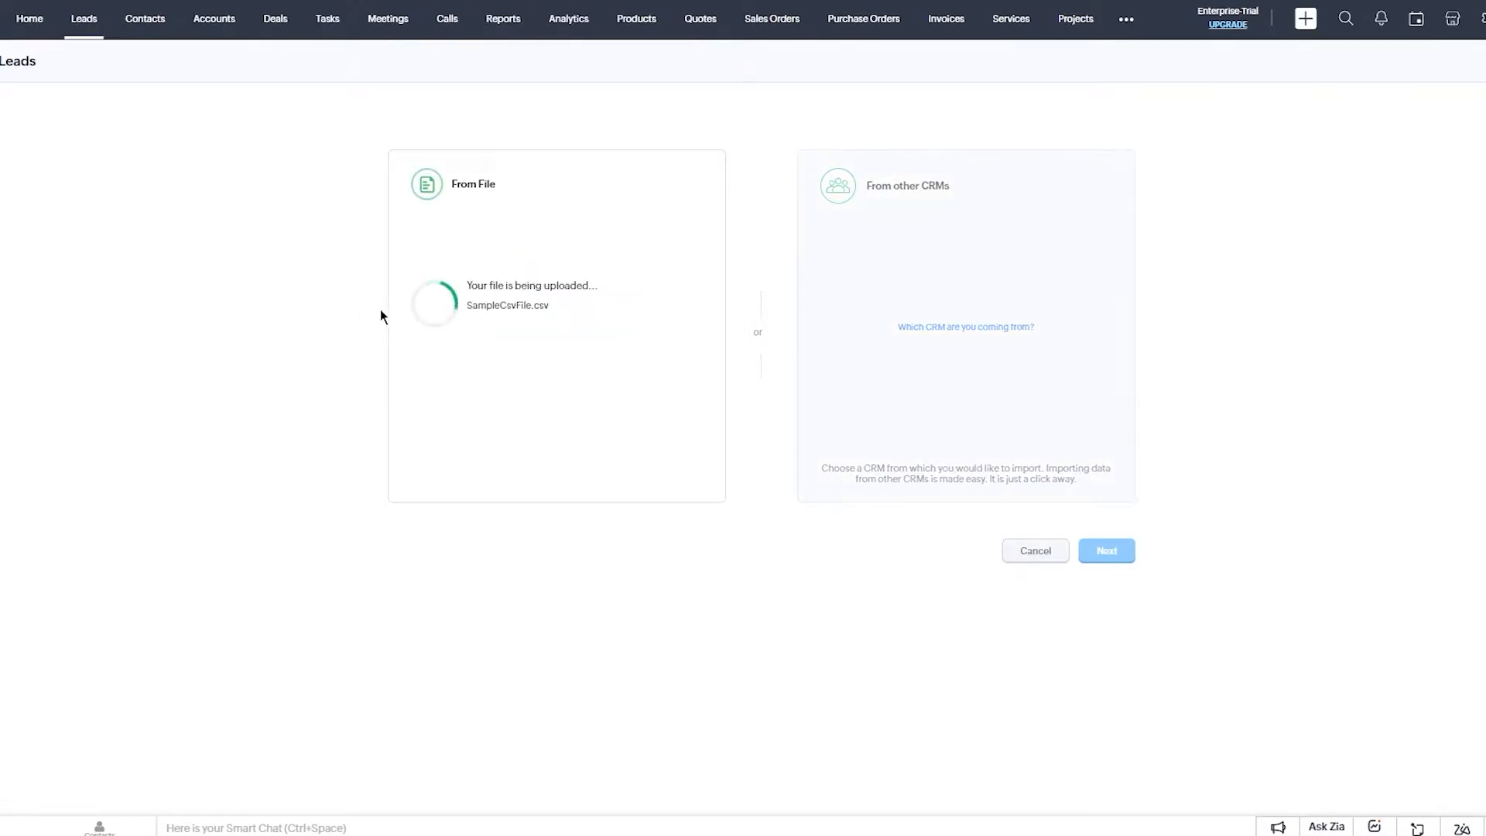
click(1099, 552)
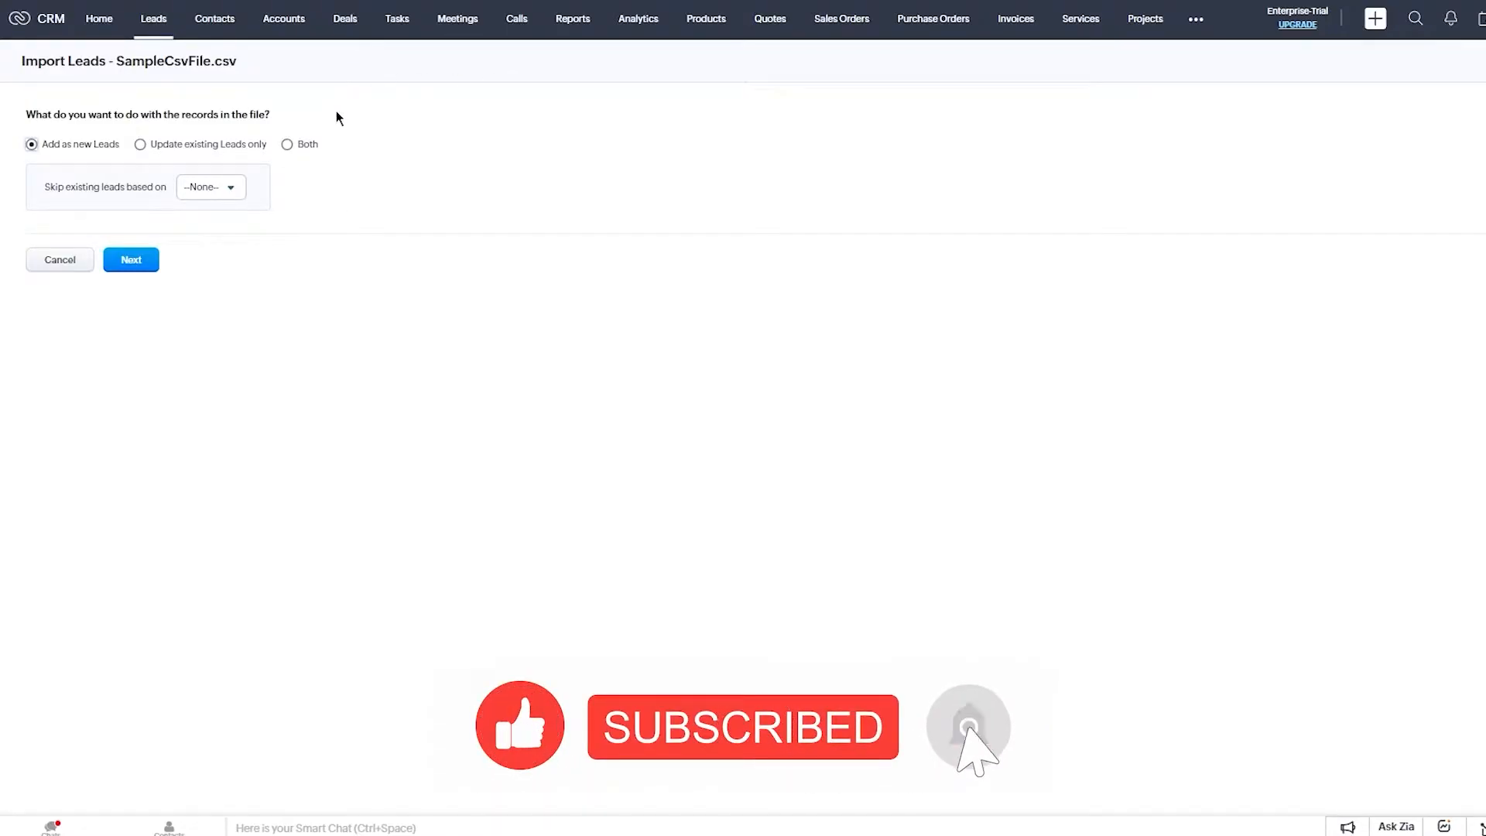
click(208, 186)
click(219, 188)
click(130, 260)
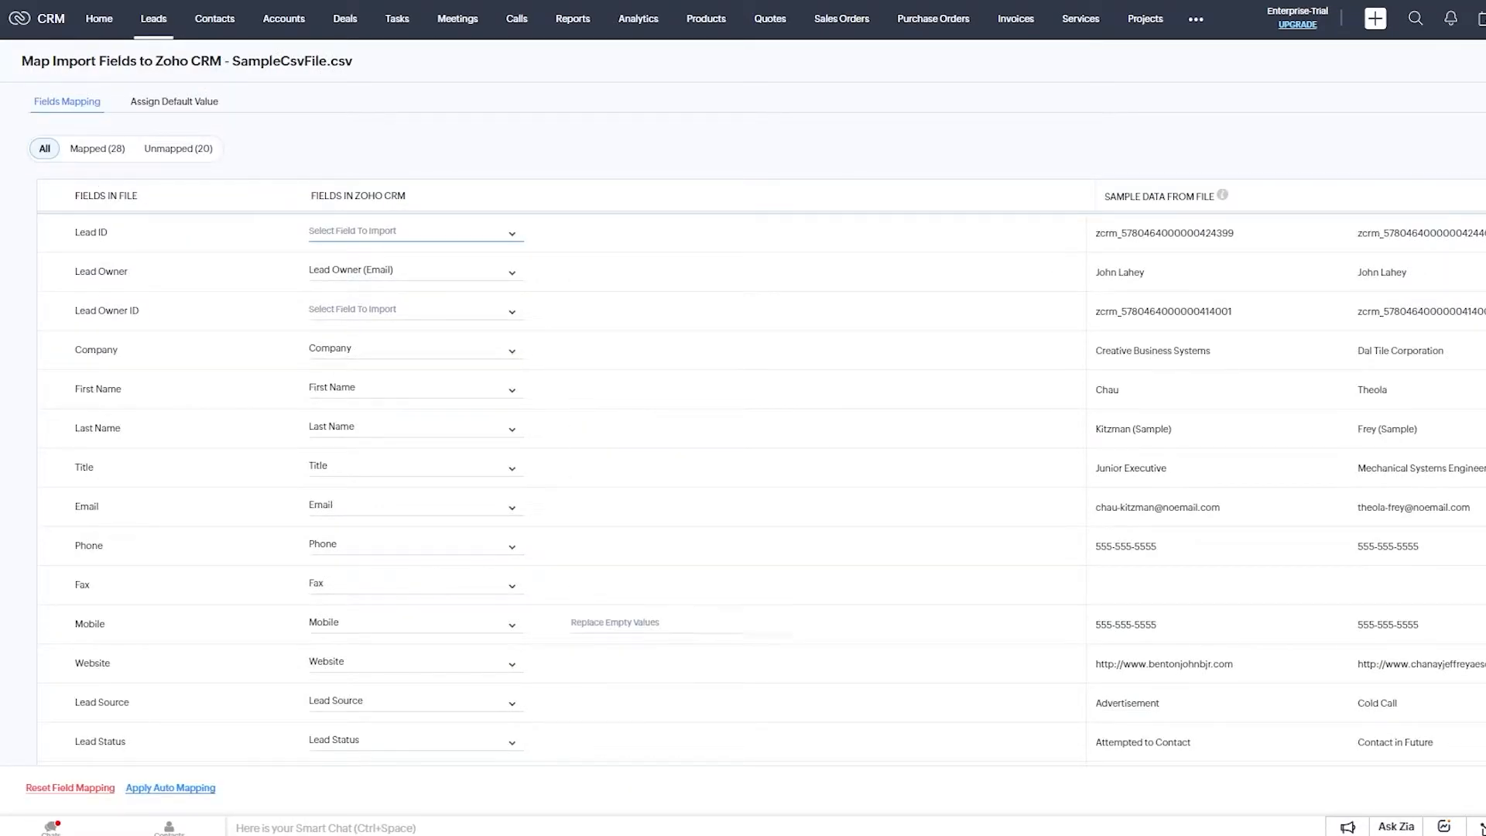
Accept the mapping despite 20 unmapped fields, finish, and acknowledge the scheduled import.
click(1480, 788)
click(859, 140)
click(230, 482)
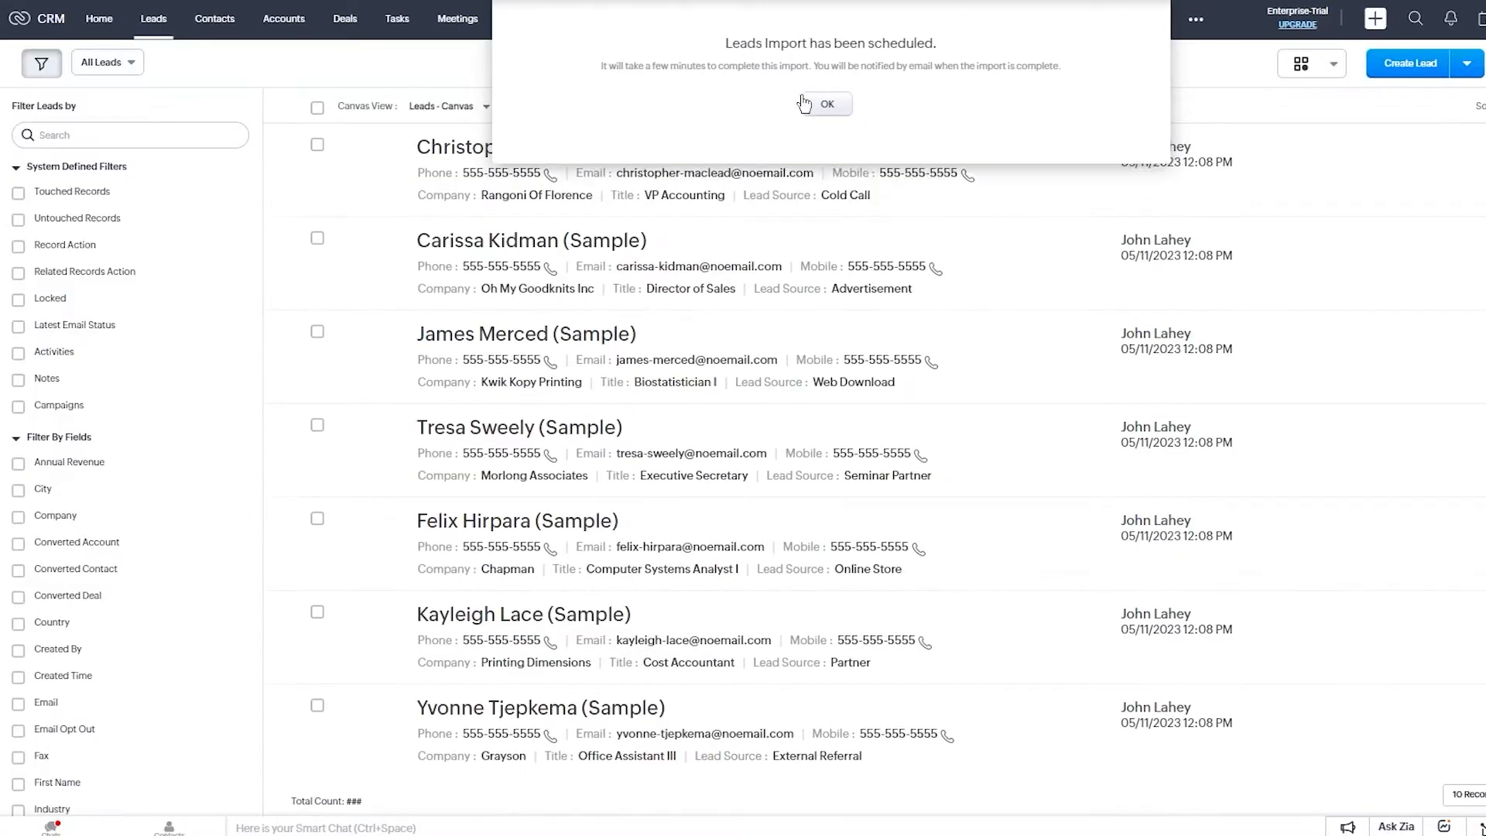
click(824, 101)
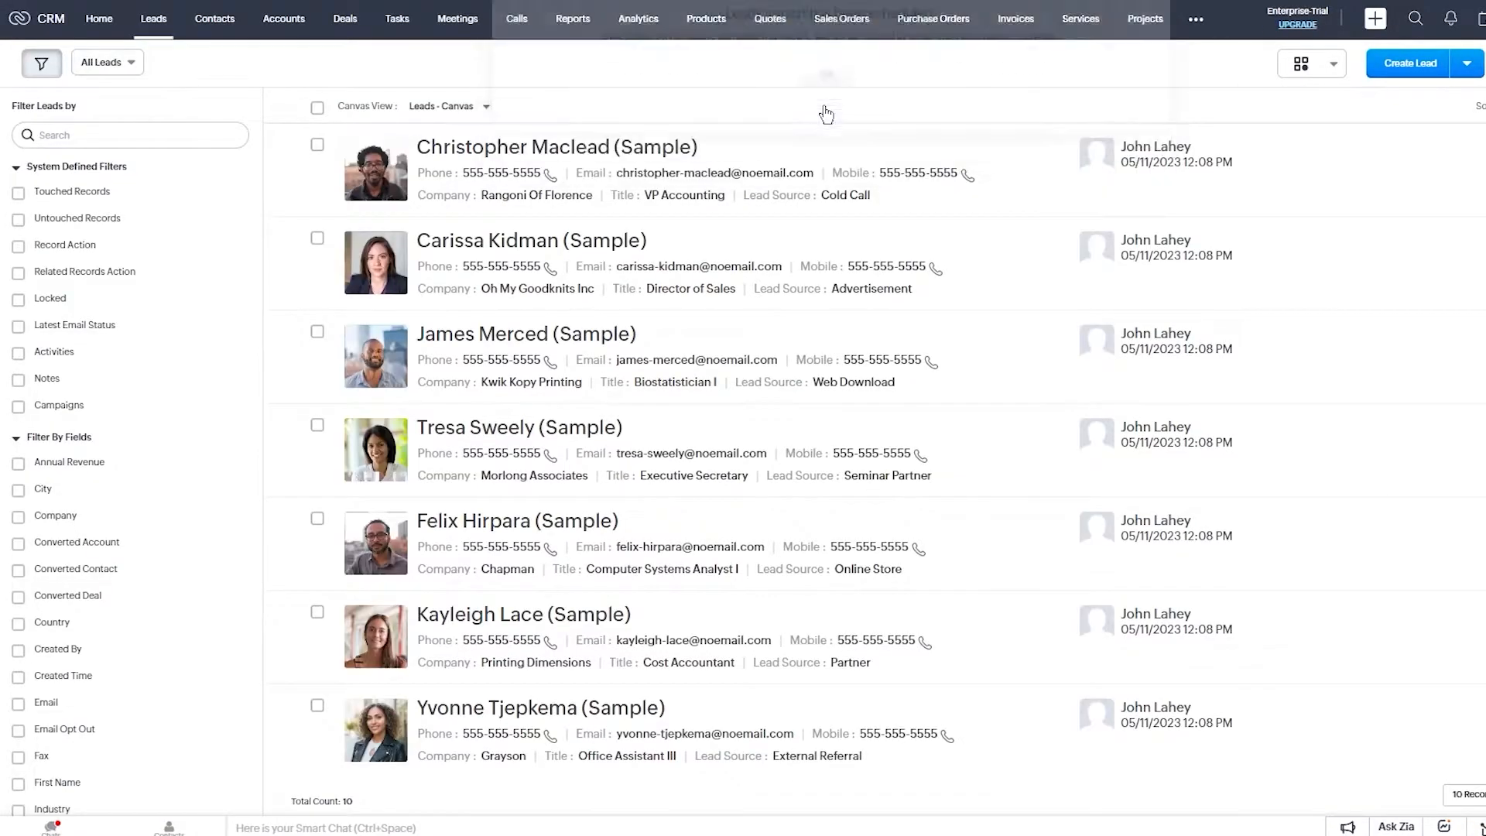
scroll(681, 240, down, 3)
scroll(699, 247, up, 3)
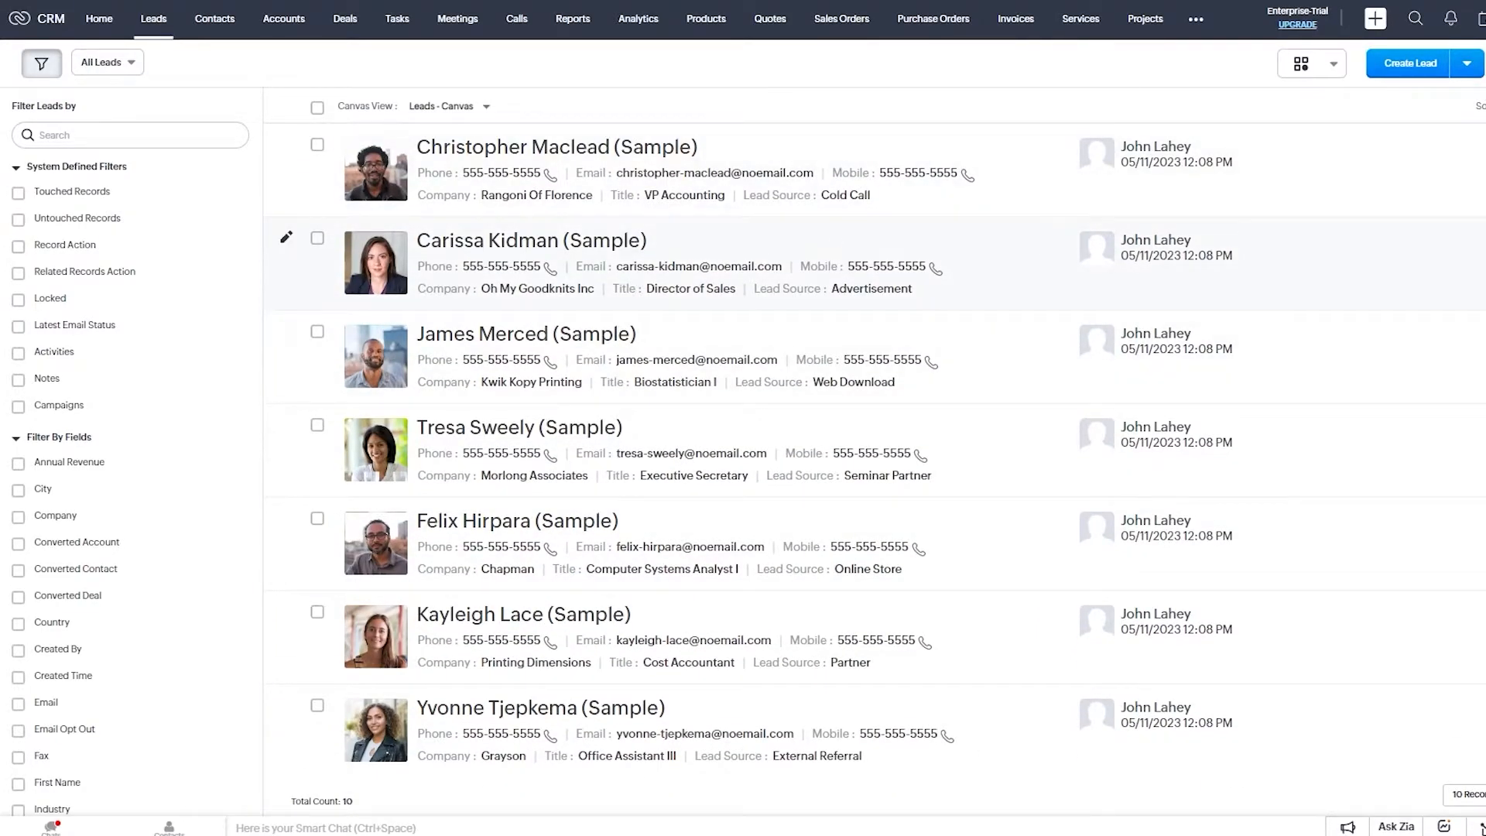
click(1373, 68)
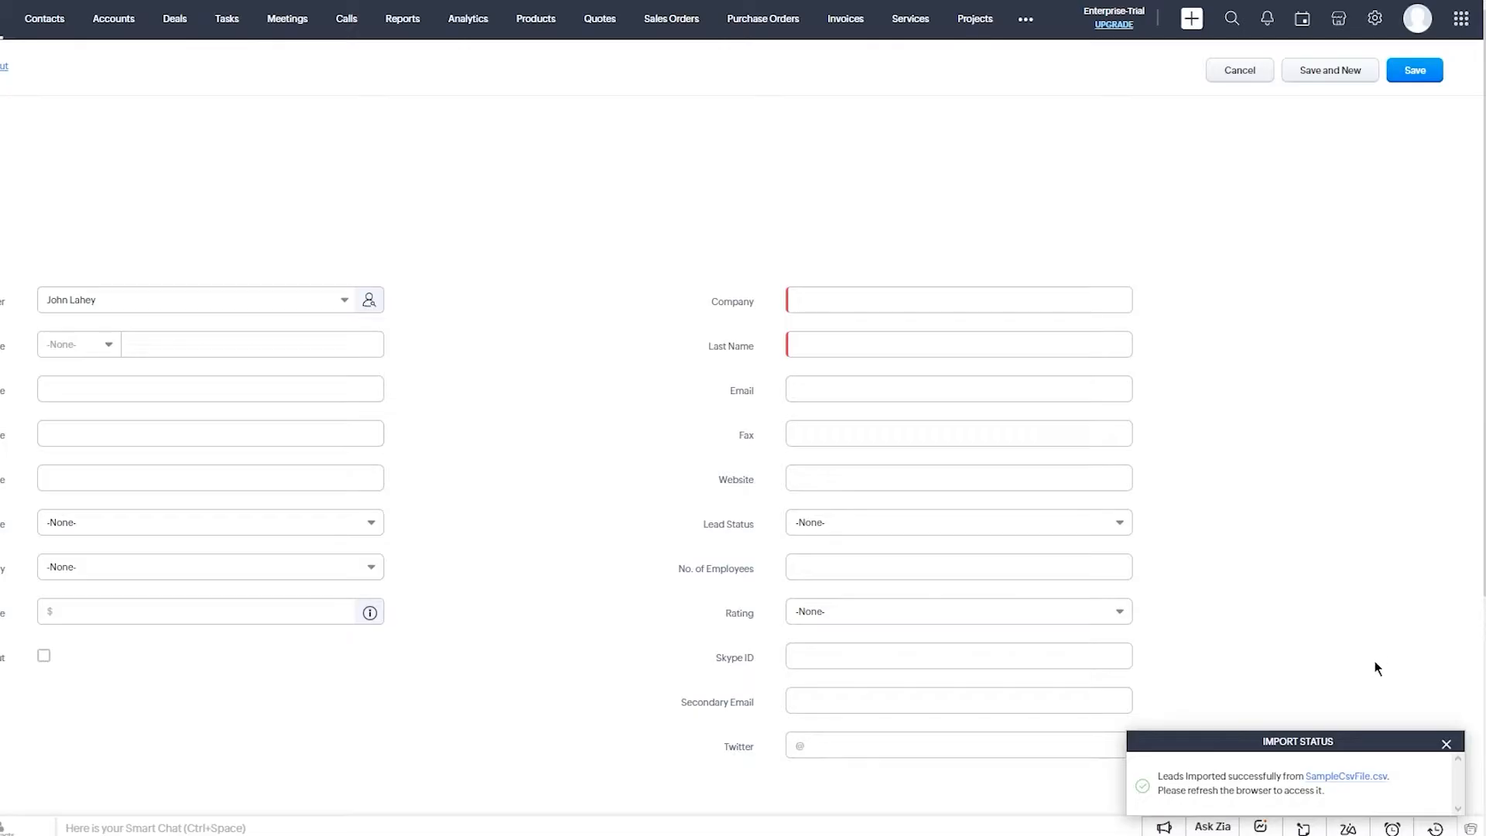
Collapse the import notice and enter the lead's first and last name.
click(1455, 743)
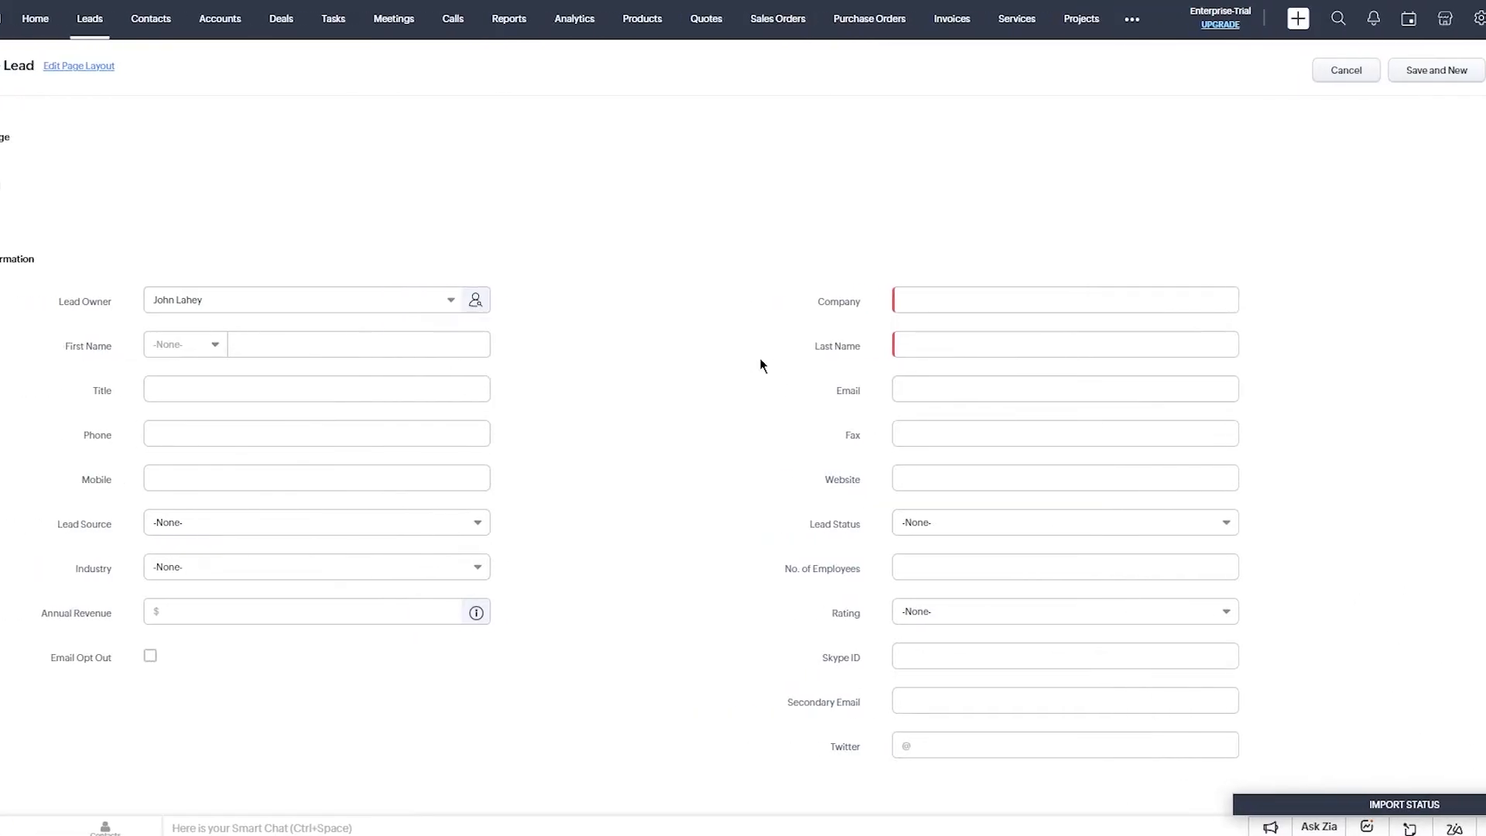
click(255, 302)
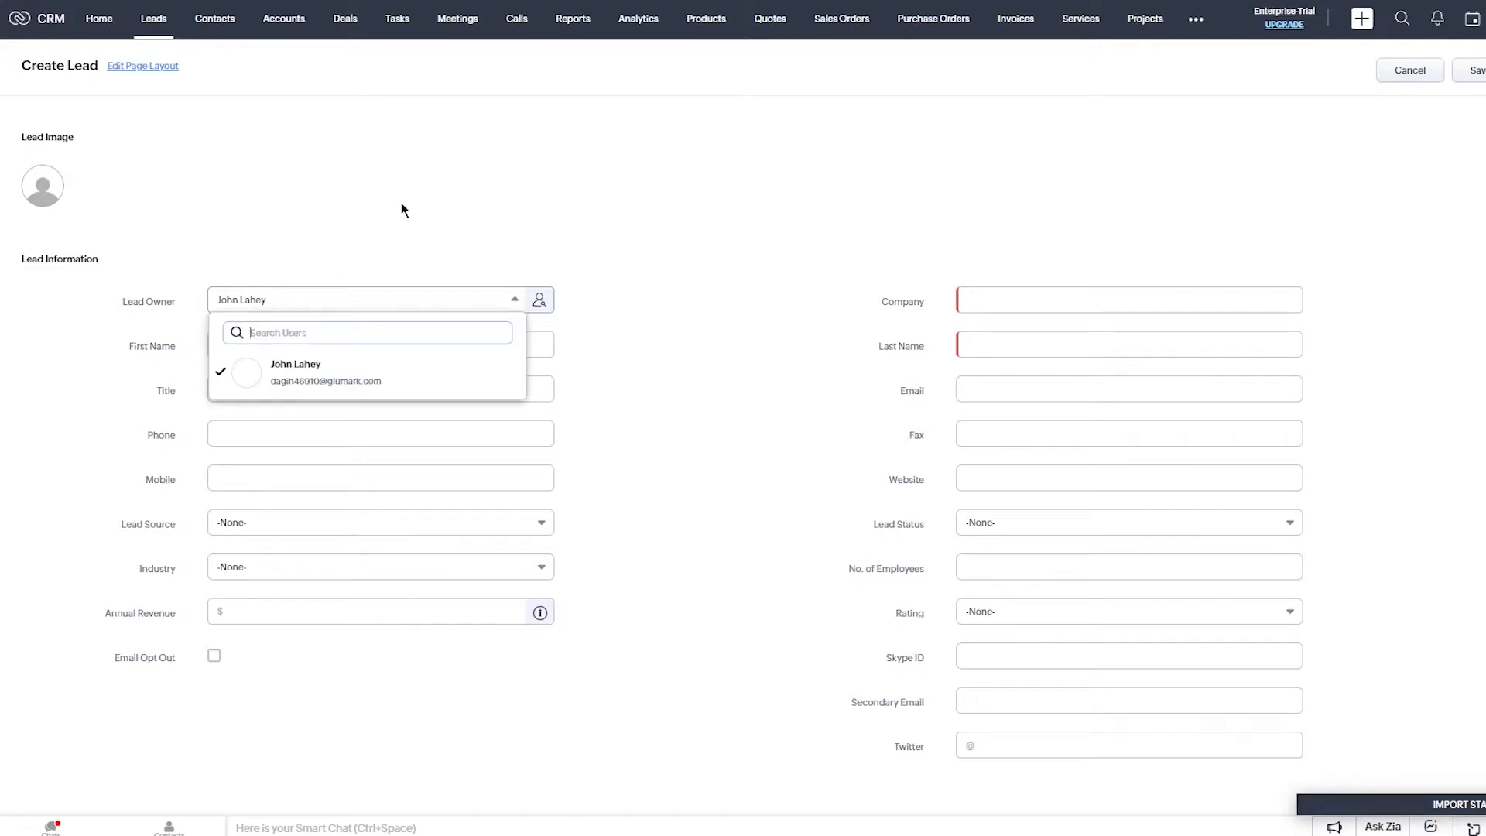
click(401, 207)
click(341, 309)
click(364, 224)
click(301, 306)
click(331, 240)
click(347, 338)
text(John)
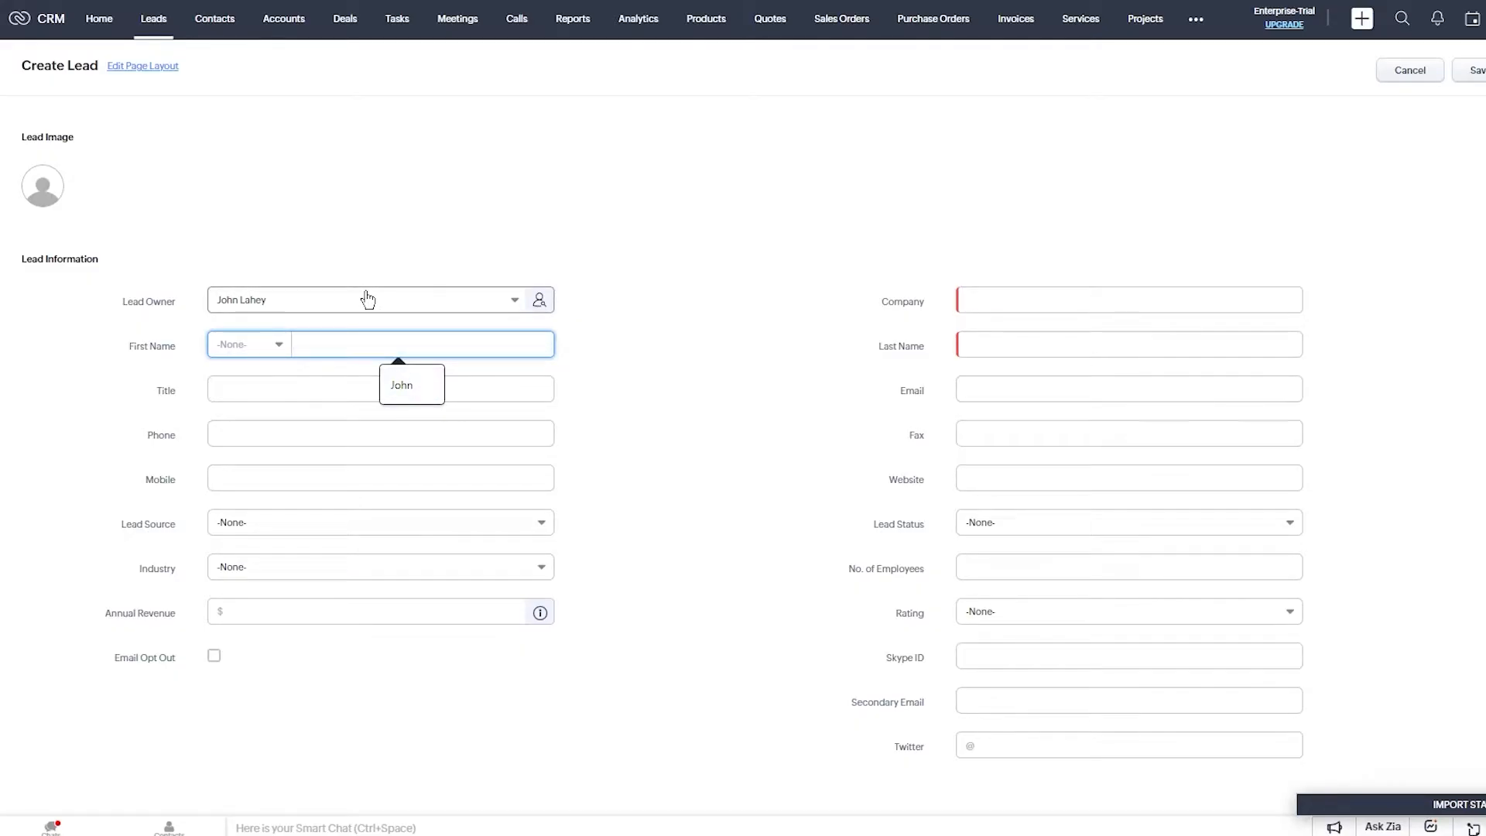
text(ugqvq yuf)
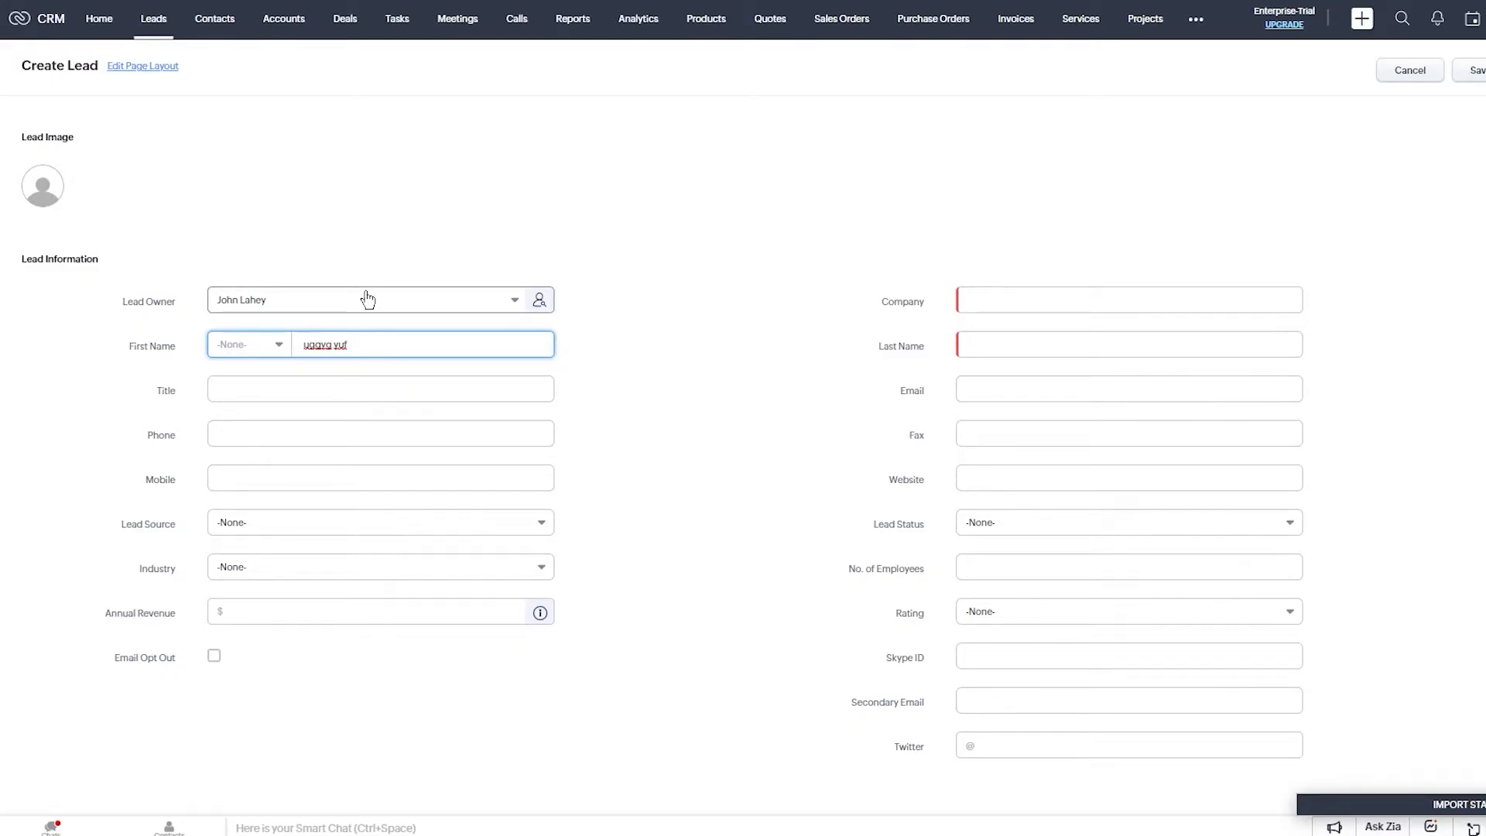
click(1129, 346)
text(ukf fgi)
Autofill company and phone, and set the title to Vice president.
click(1087, 300)
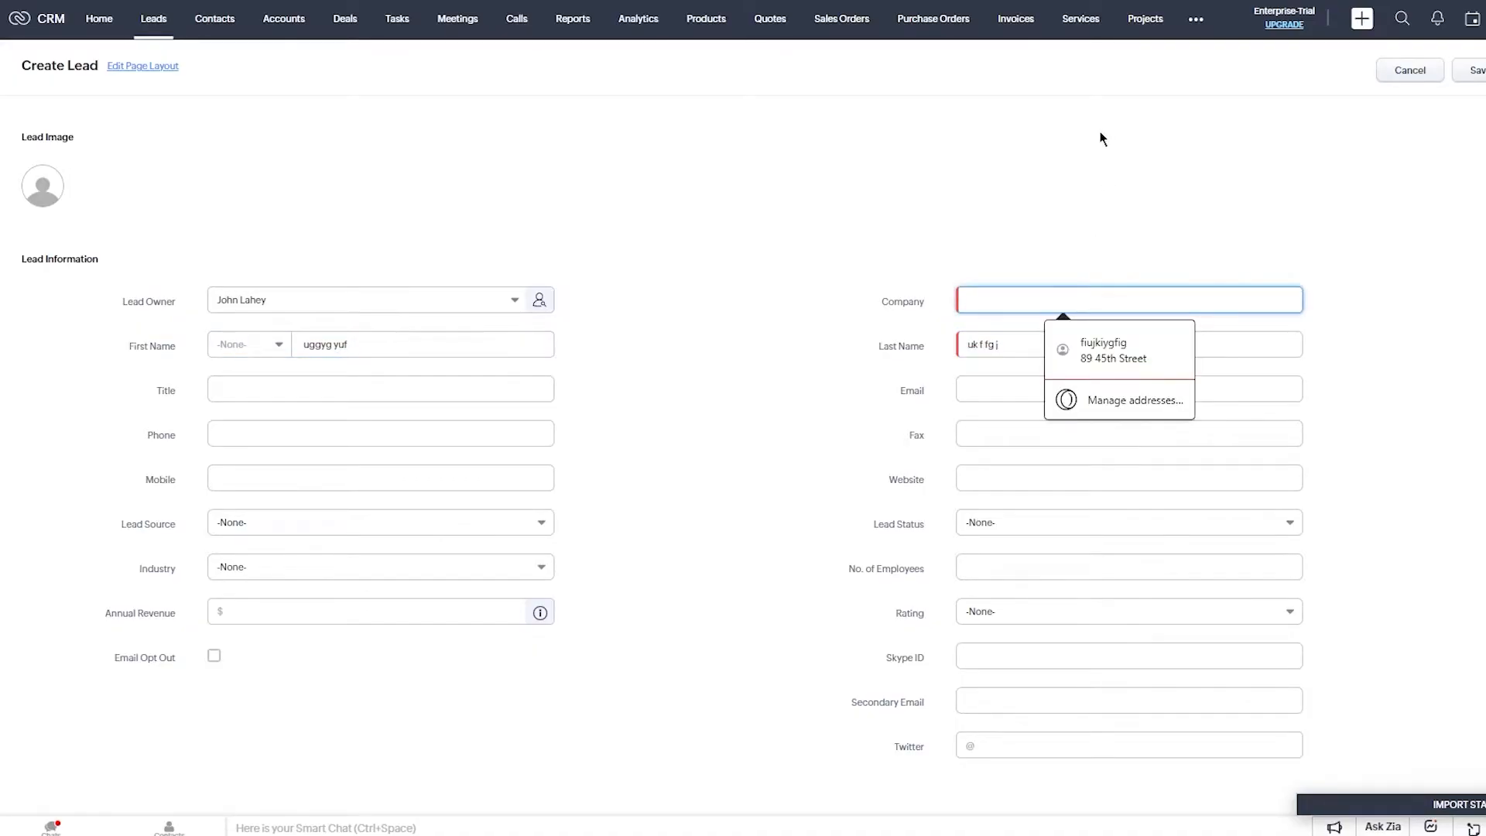
click(1095, 360)
click(1178, 265)
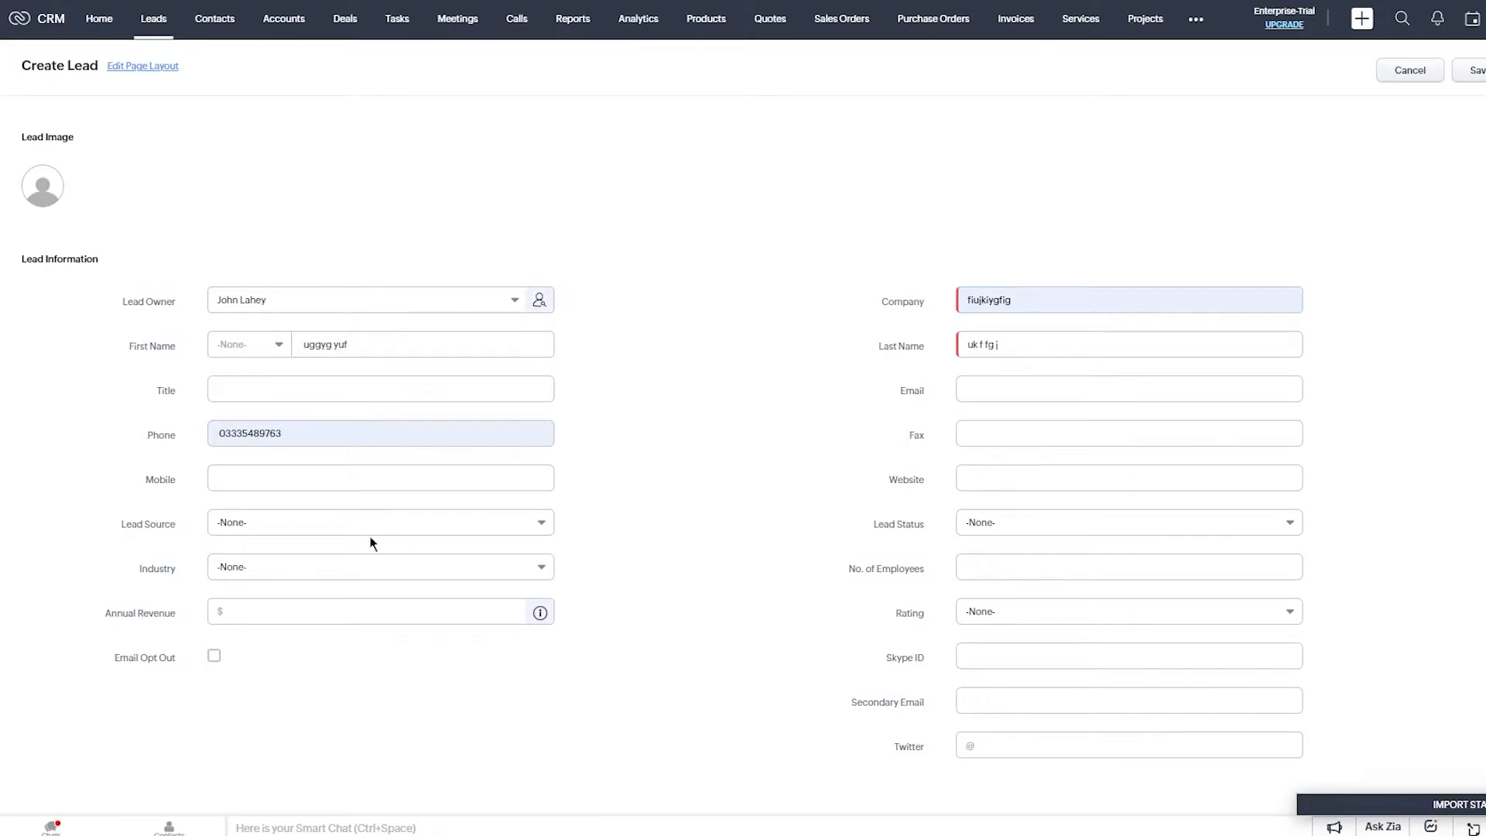
click(276, 397)
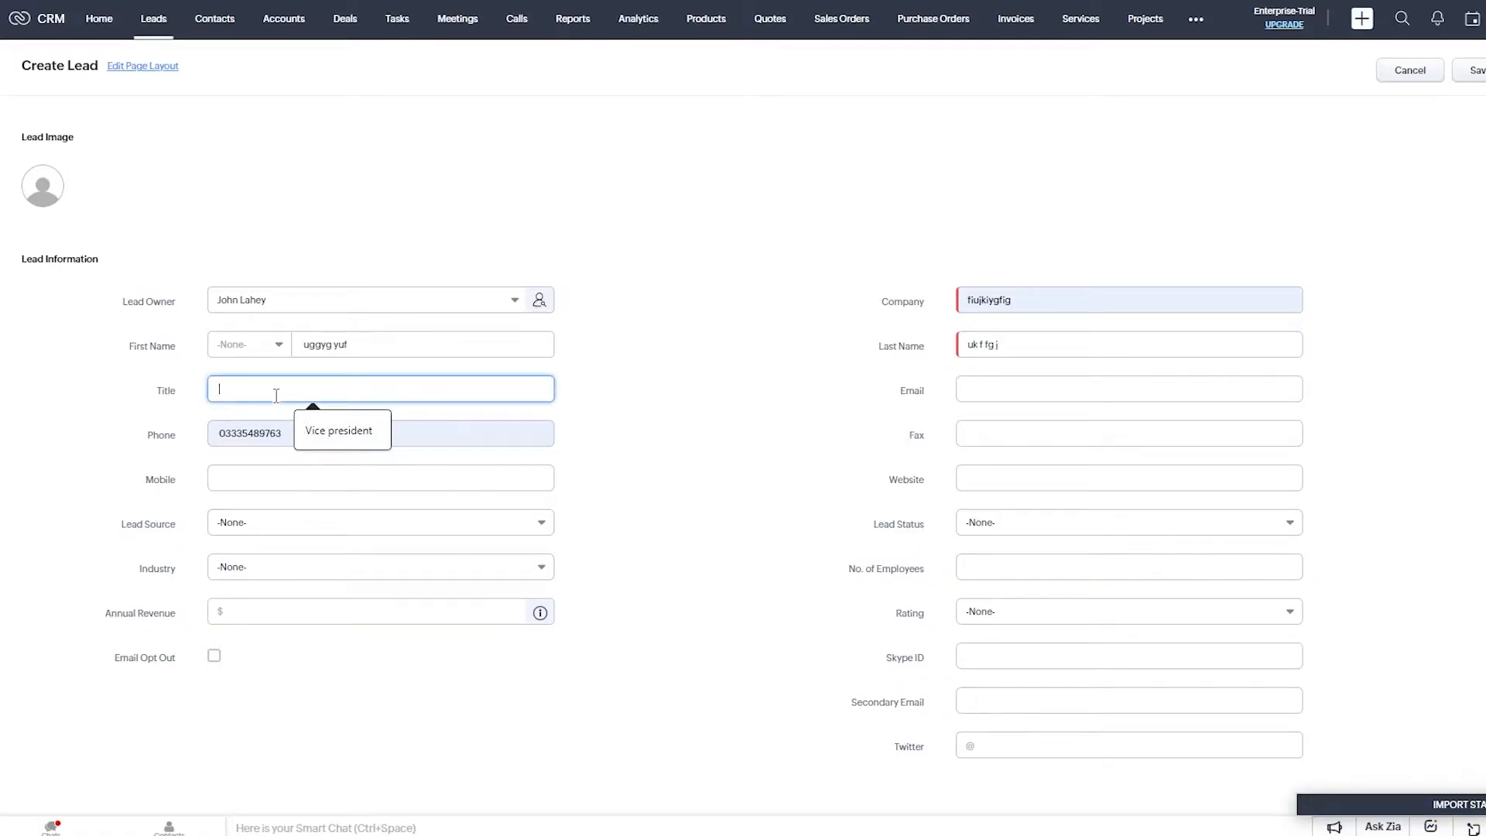
click(325, 430)
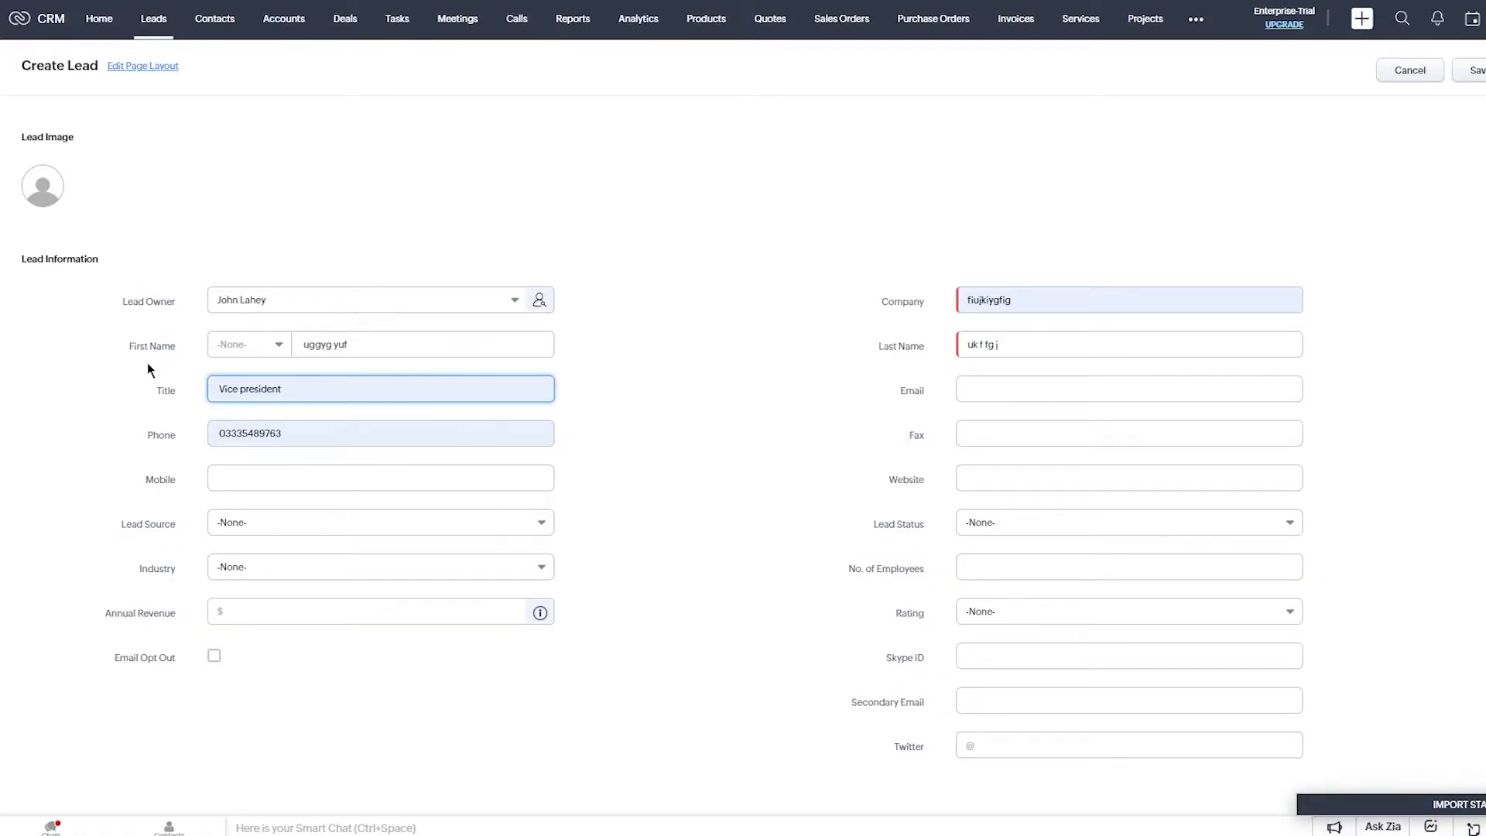
Set the salutation to Mr. and autofill the mobile number and e-mail.
click(231, 344)
click(244, 408)
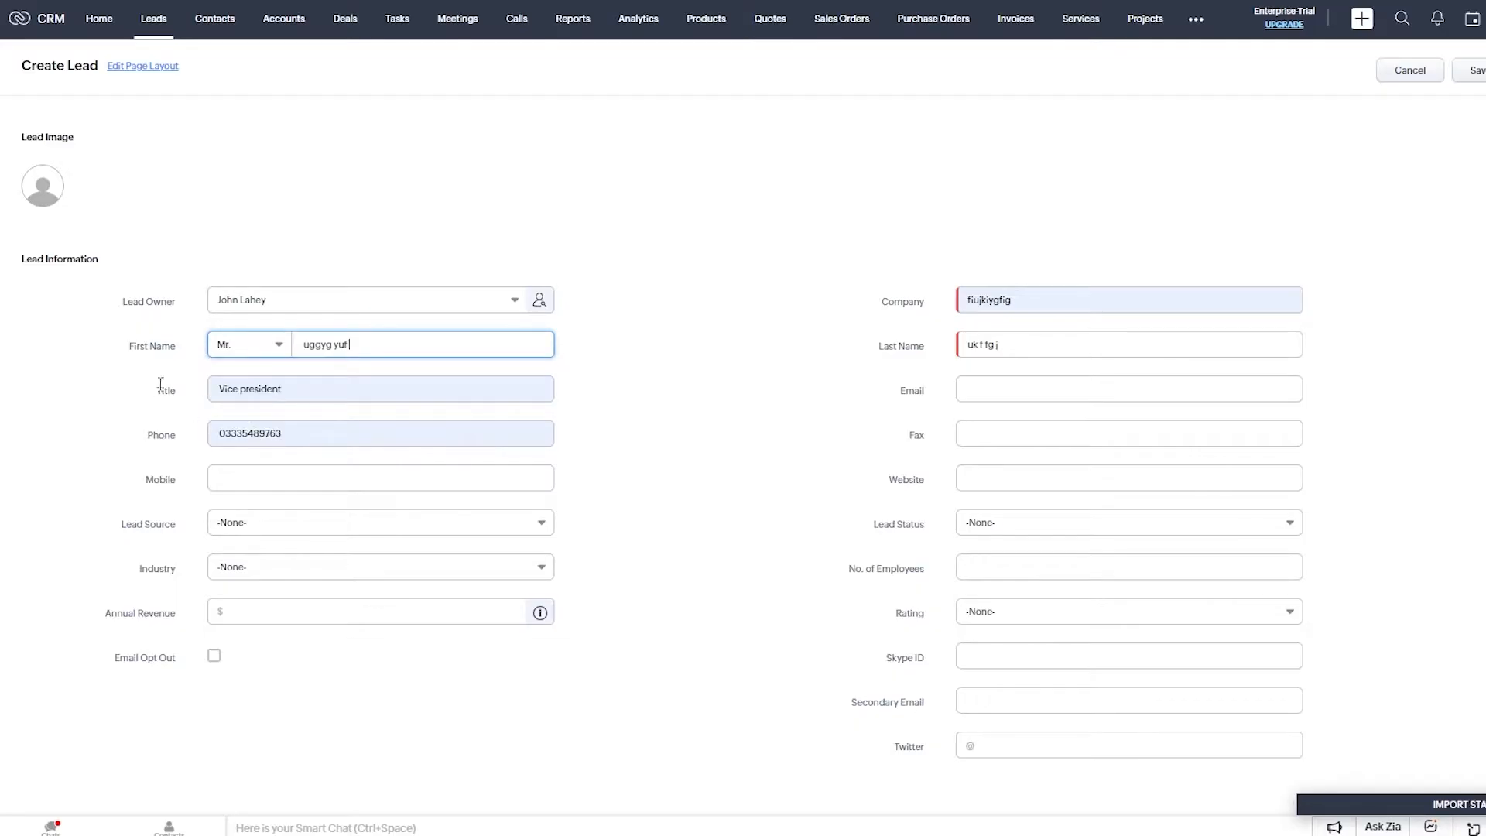
click(259, 344)
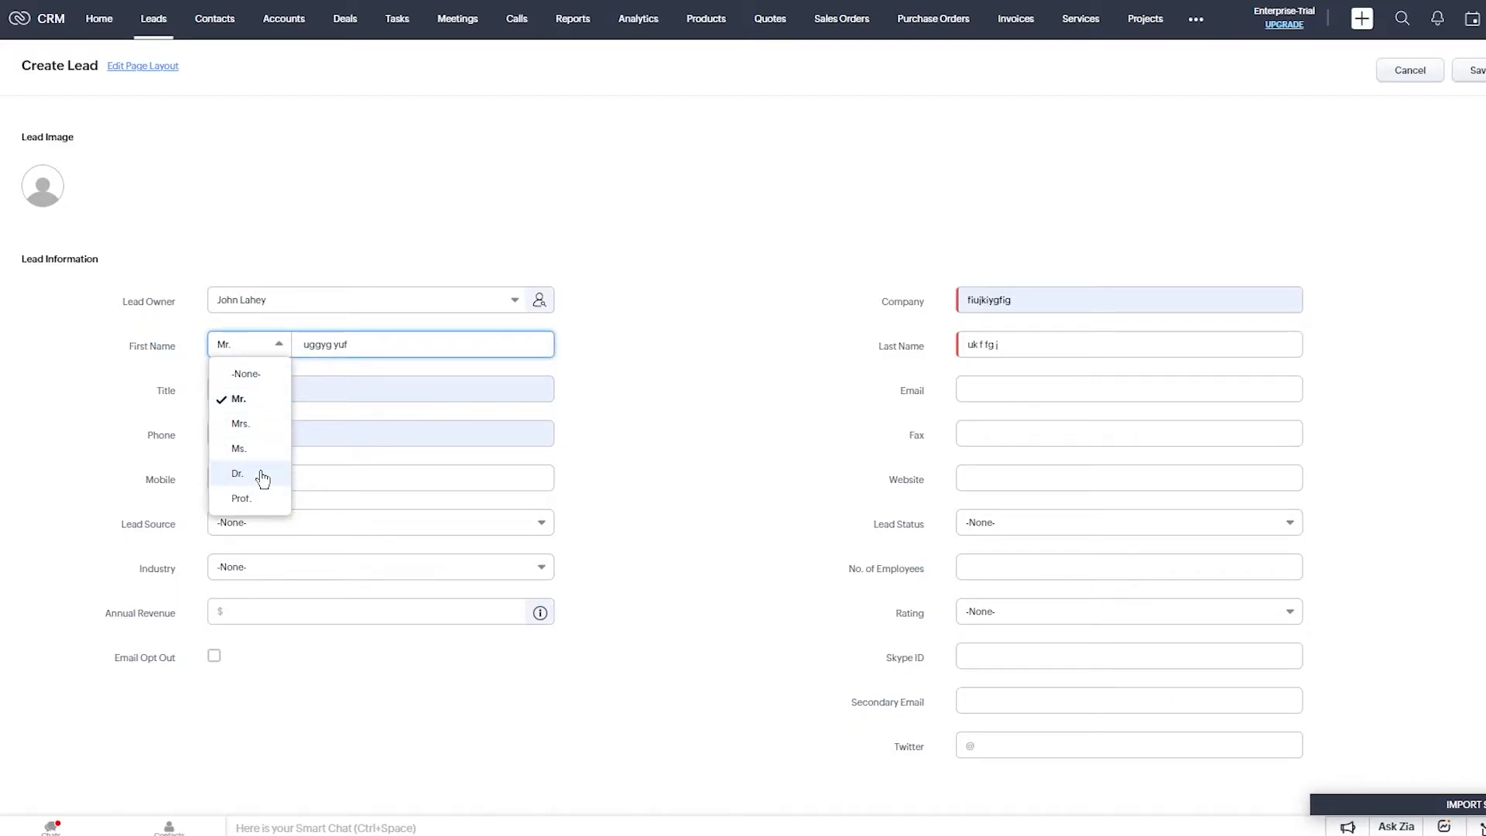
click(135, 384)
click(273, 481)
click(284, 518)
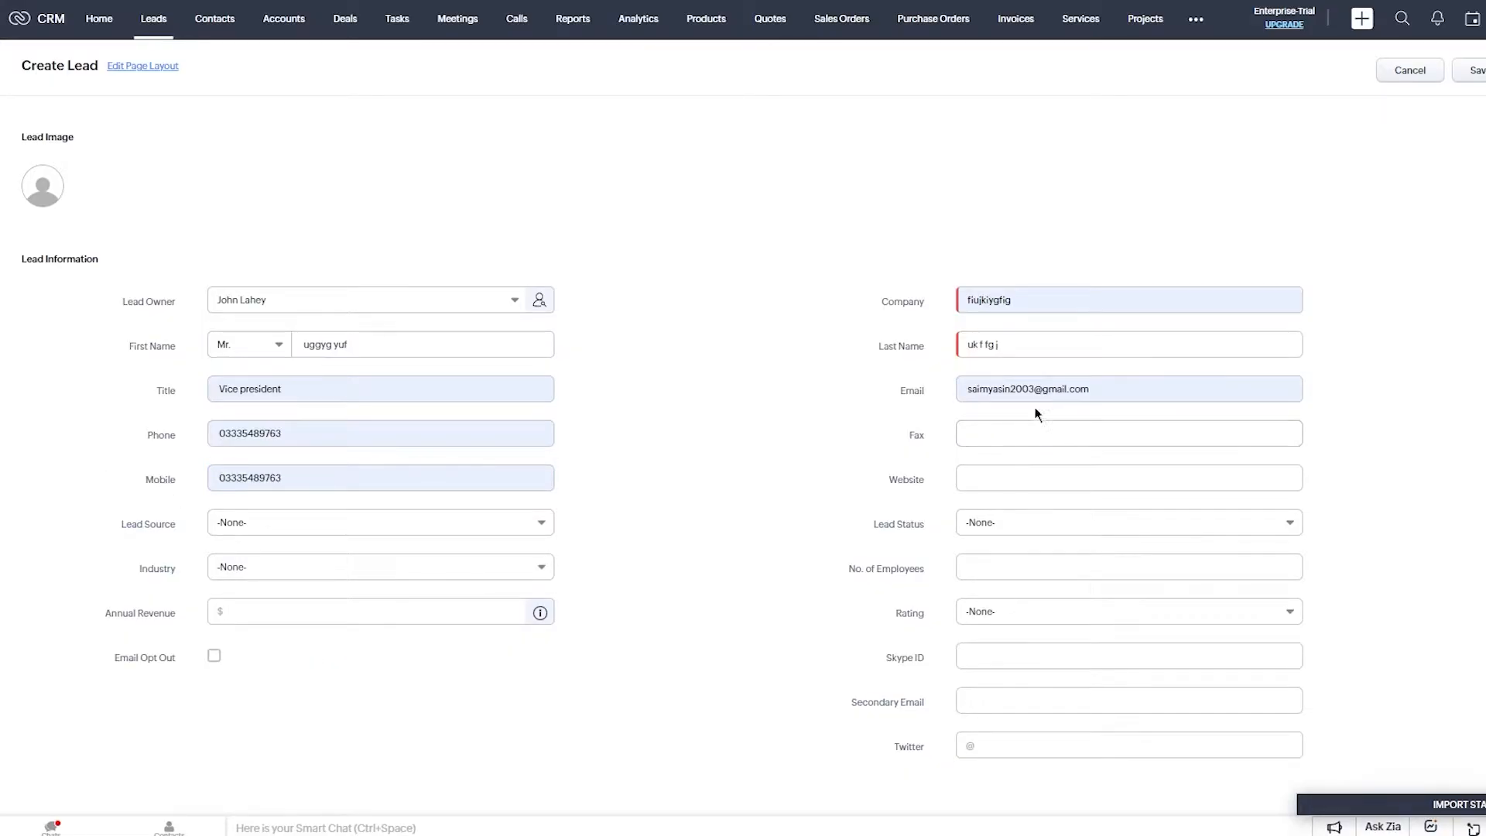
click(1049, 390)
click(1326, 385)
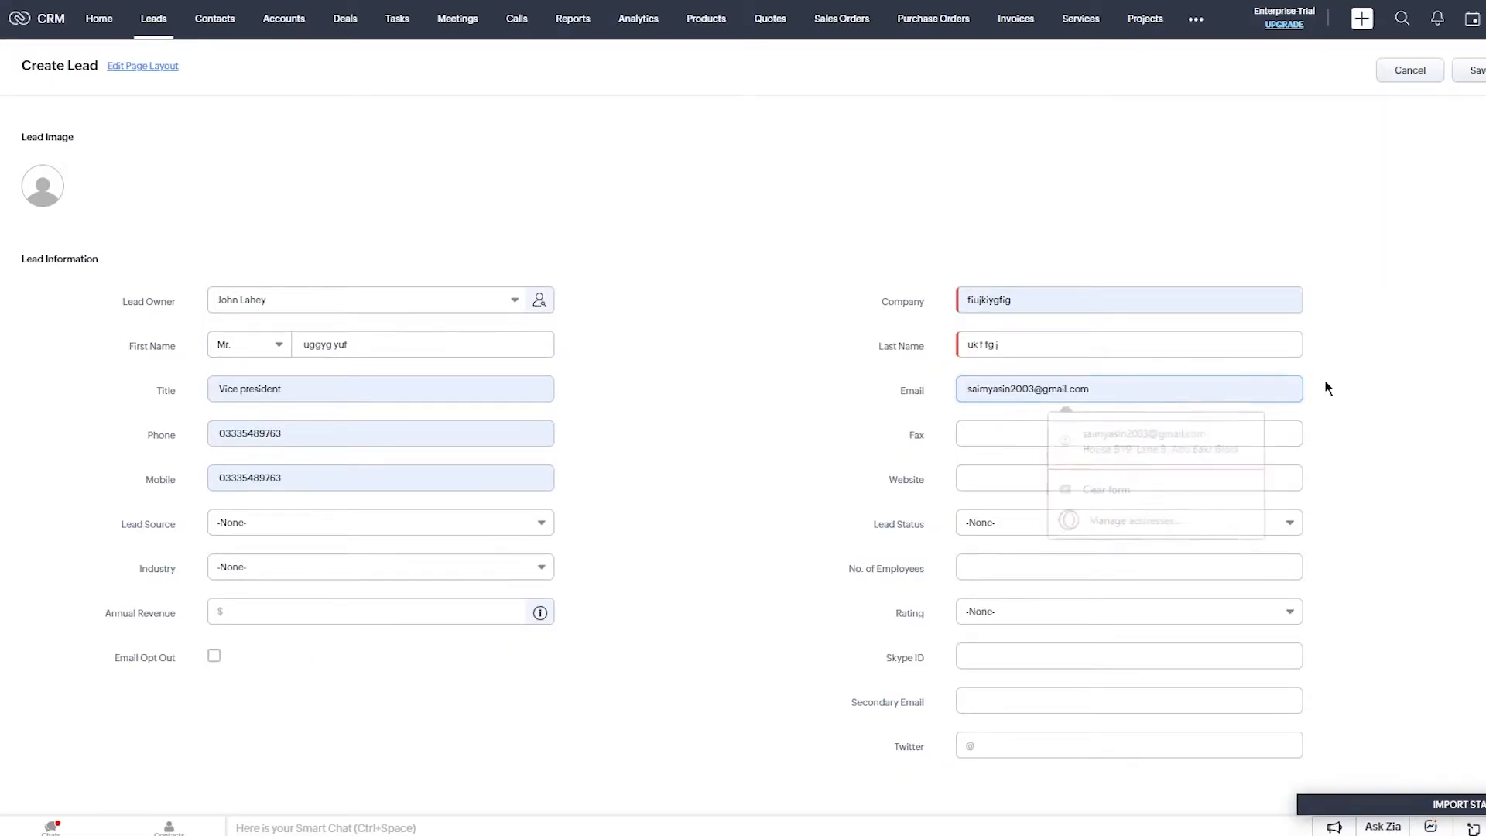
Set the lead source to Cold Call, leaving industry unset for now.
click(320, 526)
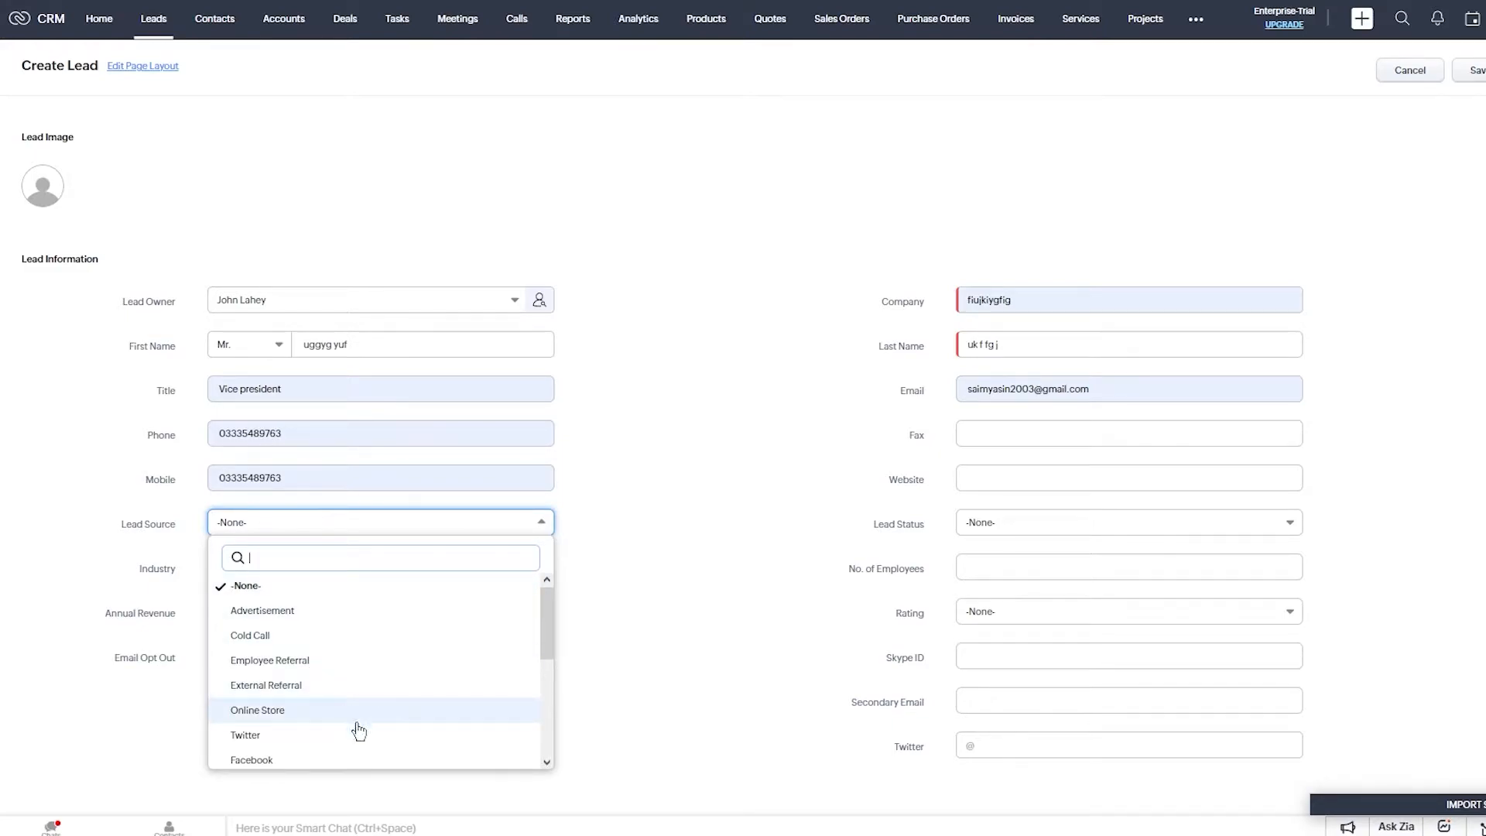
scroll(360, 697, down, 5)
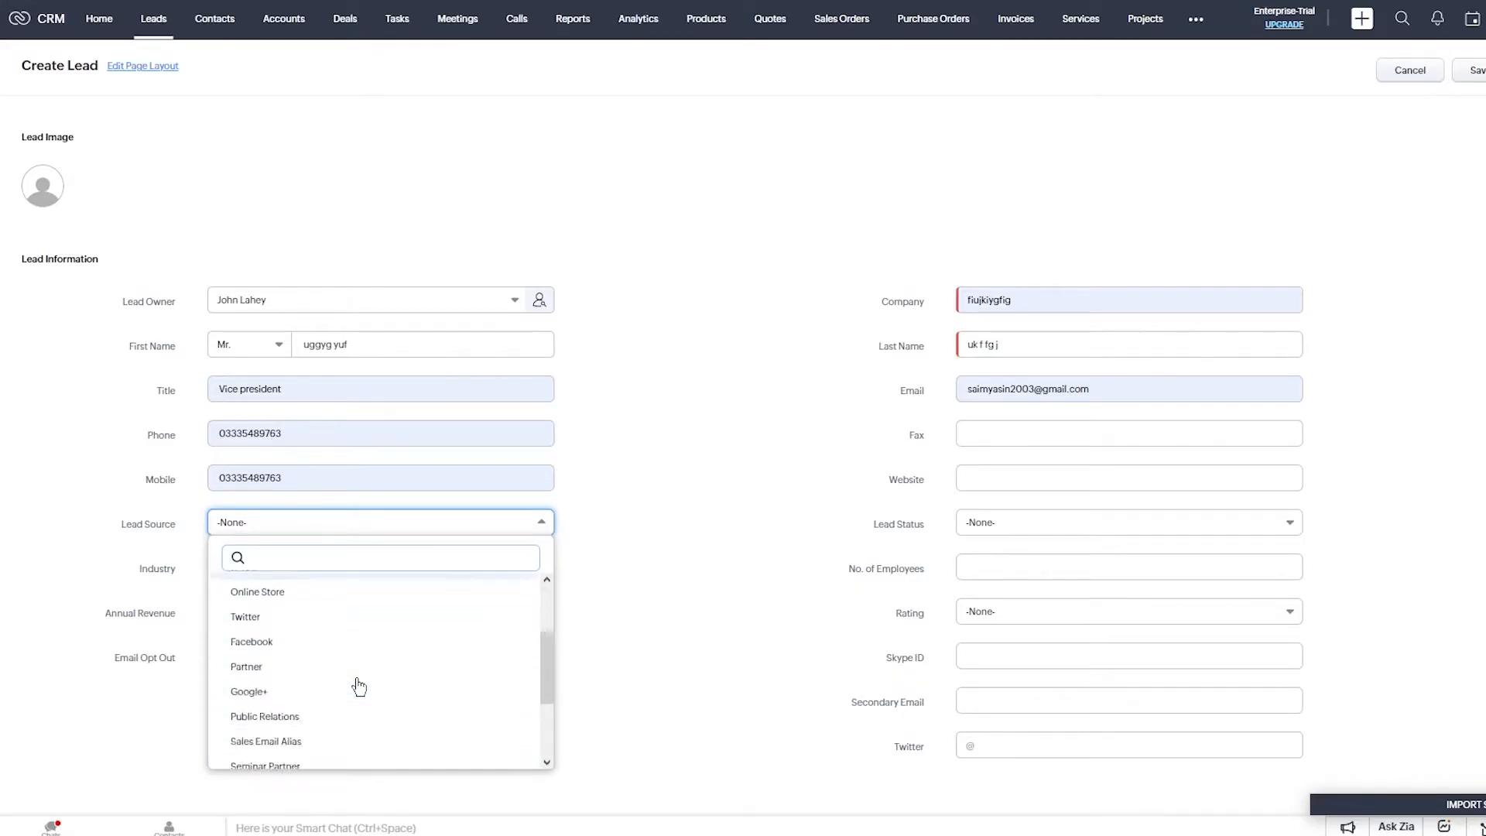
scroll(310, 642, up, 6)
click(341, 641)
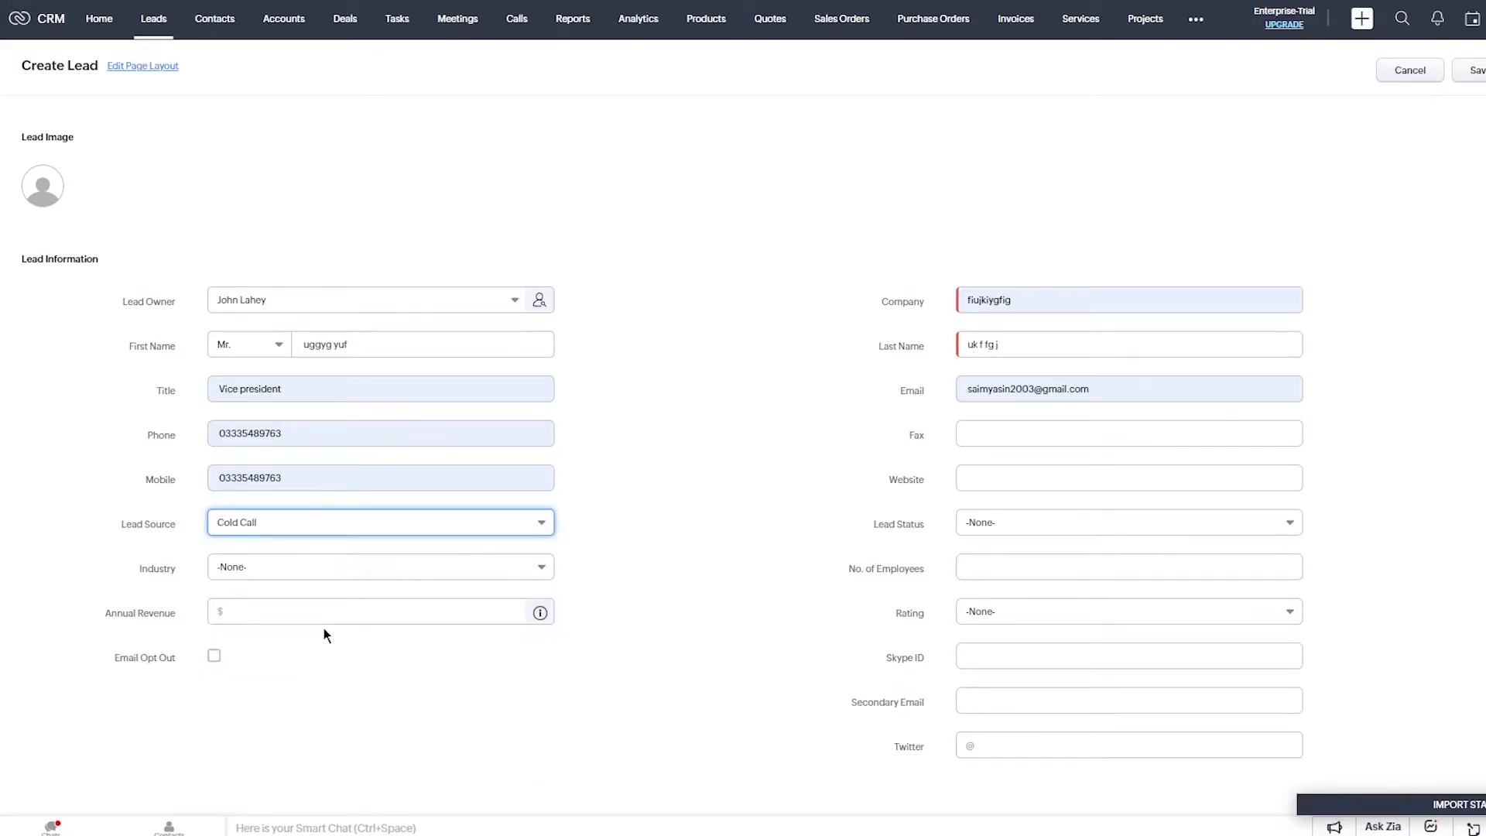
click(326, 570)
click(326, 577)
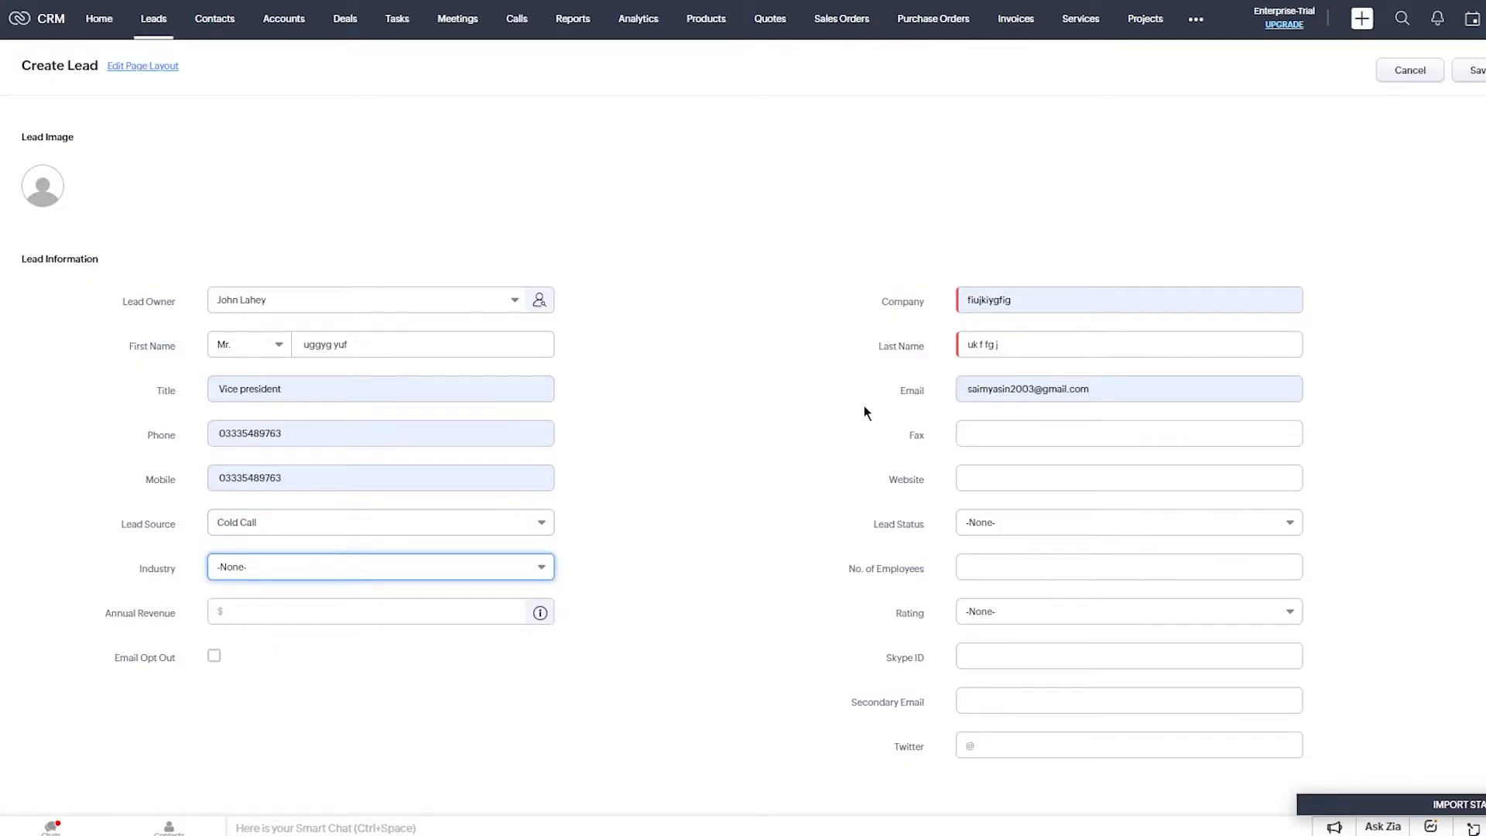
click(1002, 434)
click(970, 486)
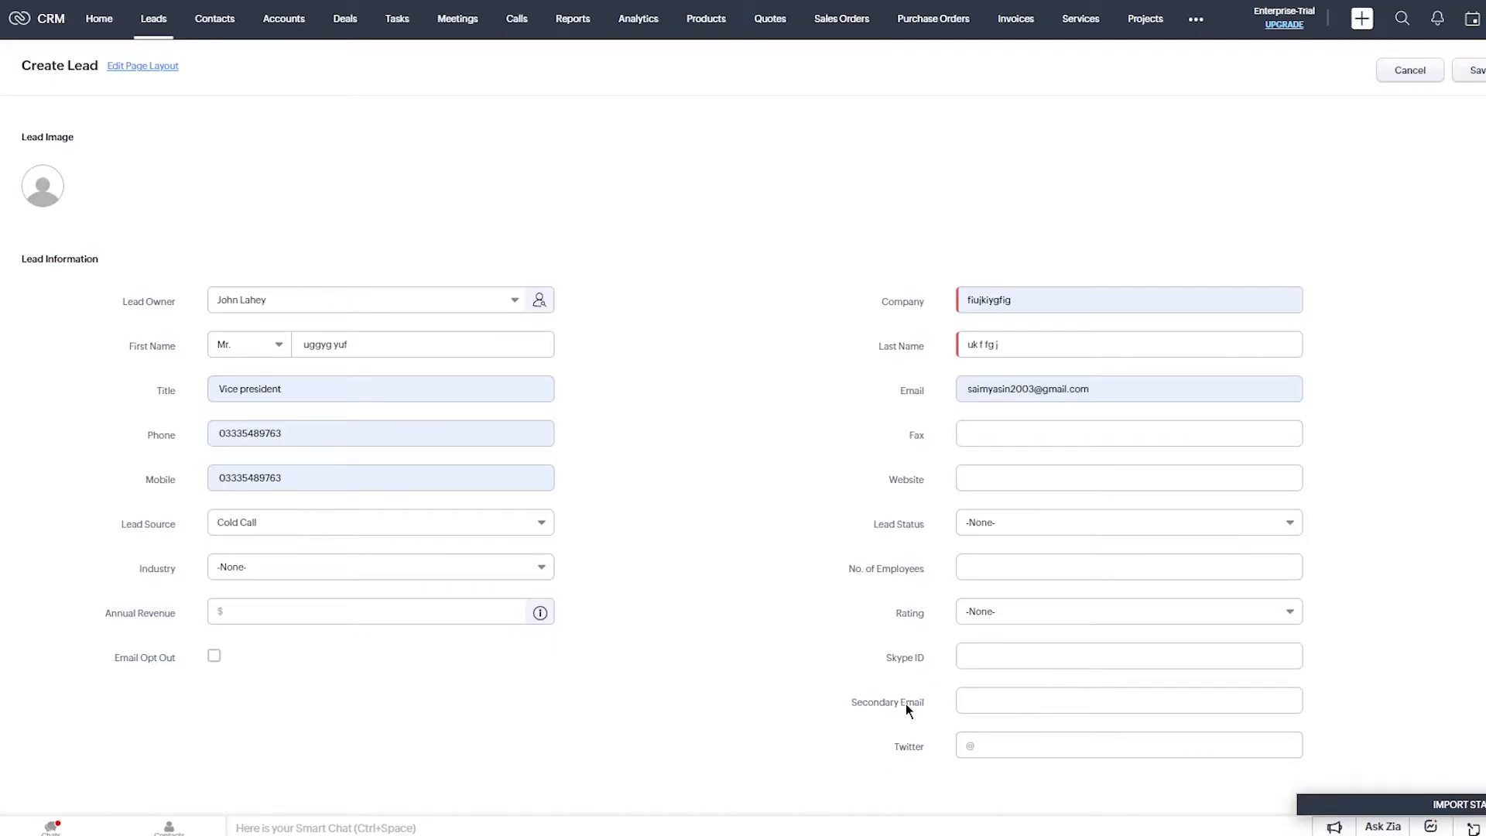
click(996, 476)
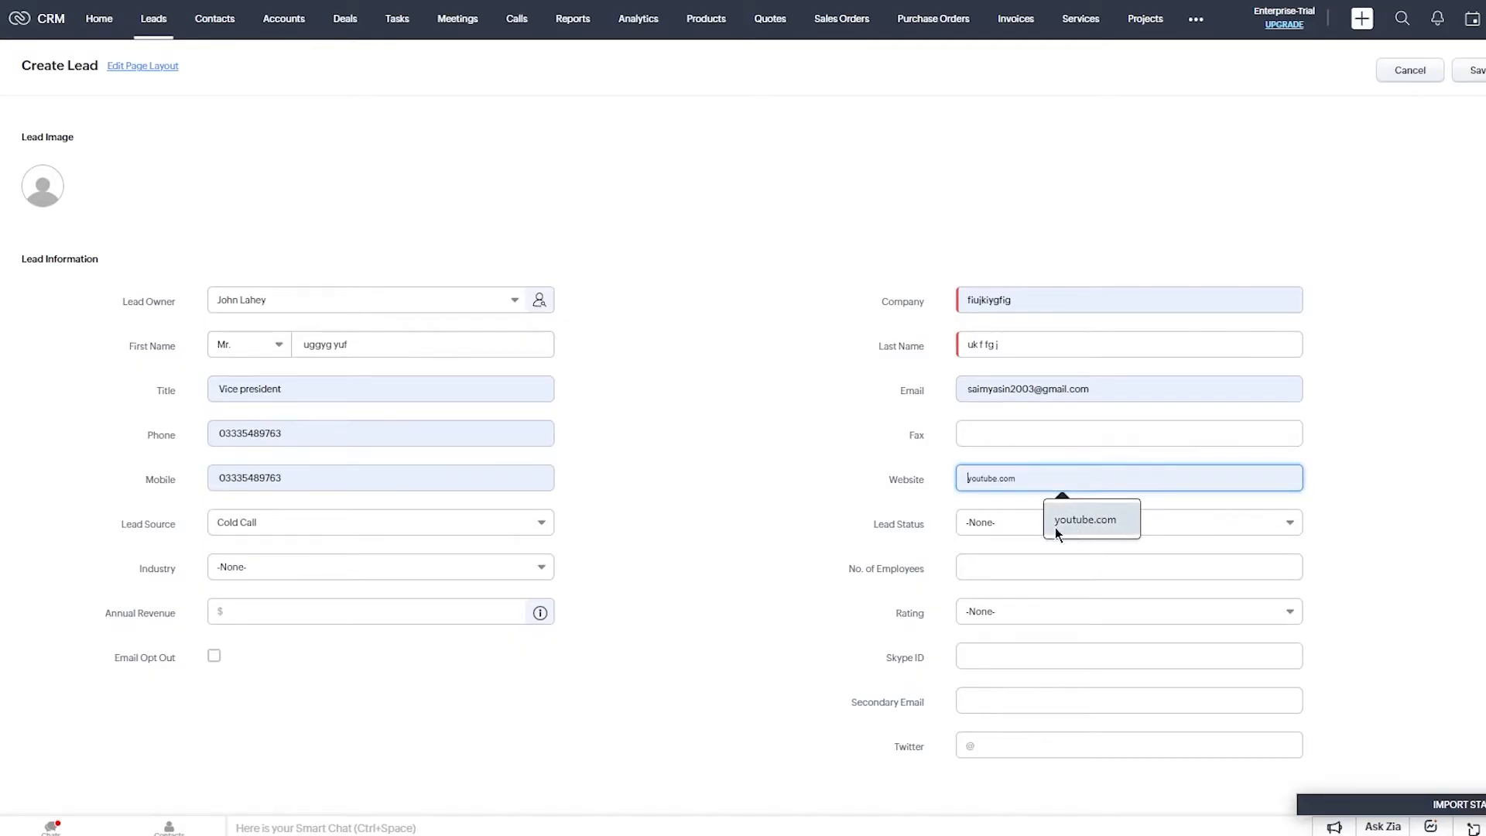
Set status Attempted to Contact, 98 employees, rating Acquired and industry Government/Military.
click(1025, 527)
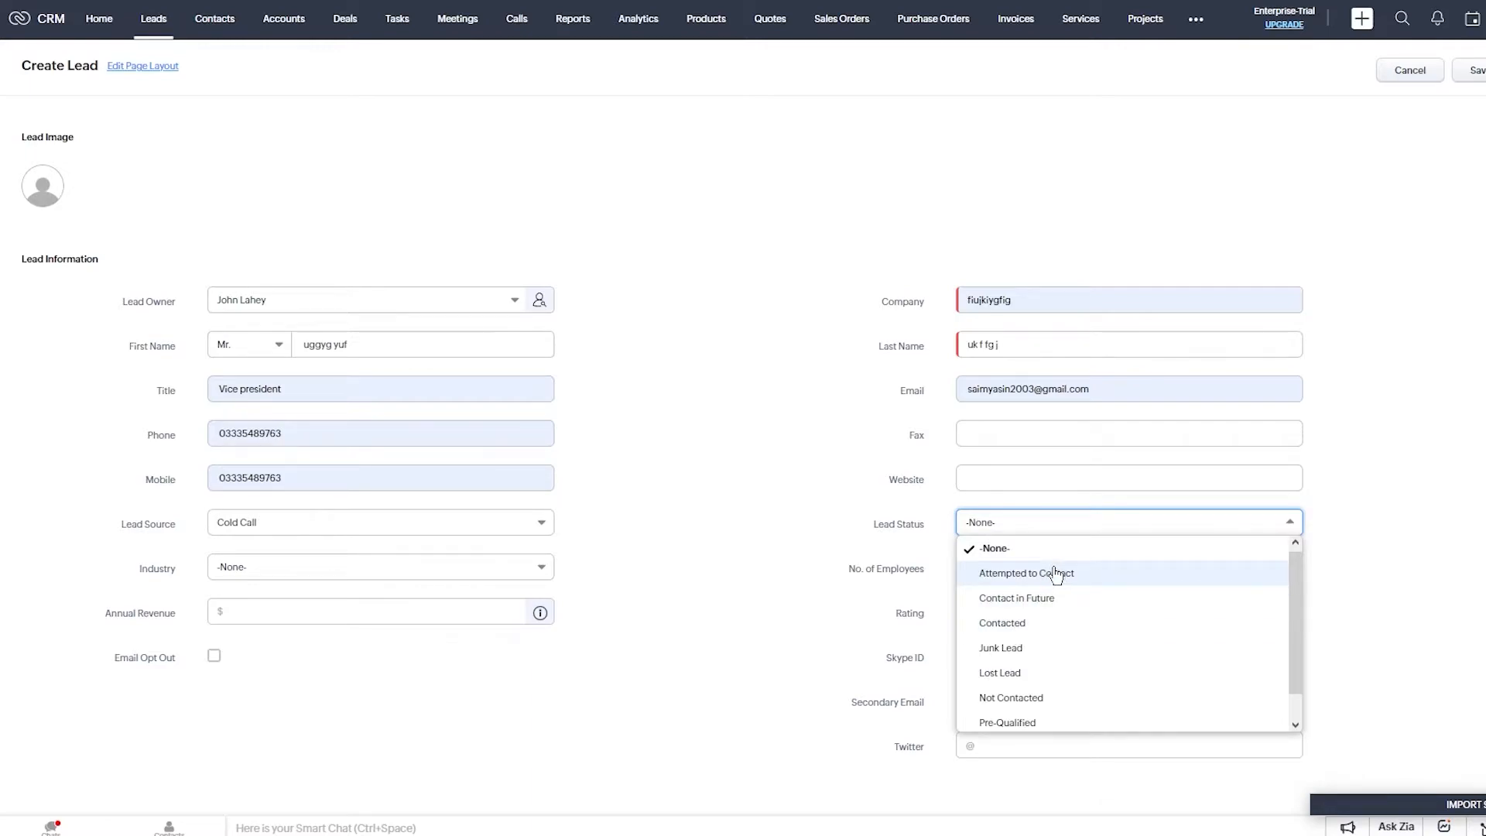
click(1056, 573)
click(1017, 571)
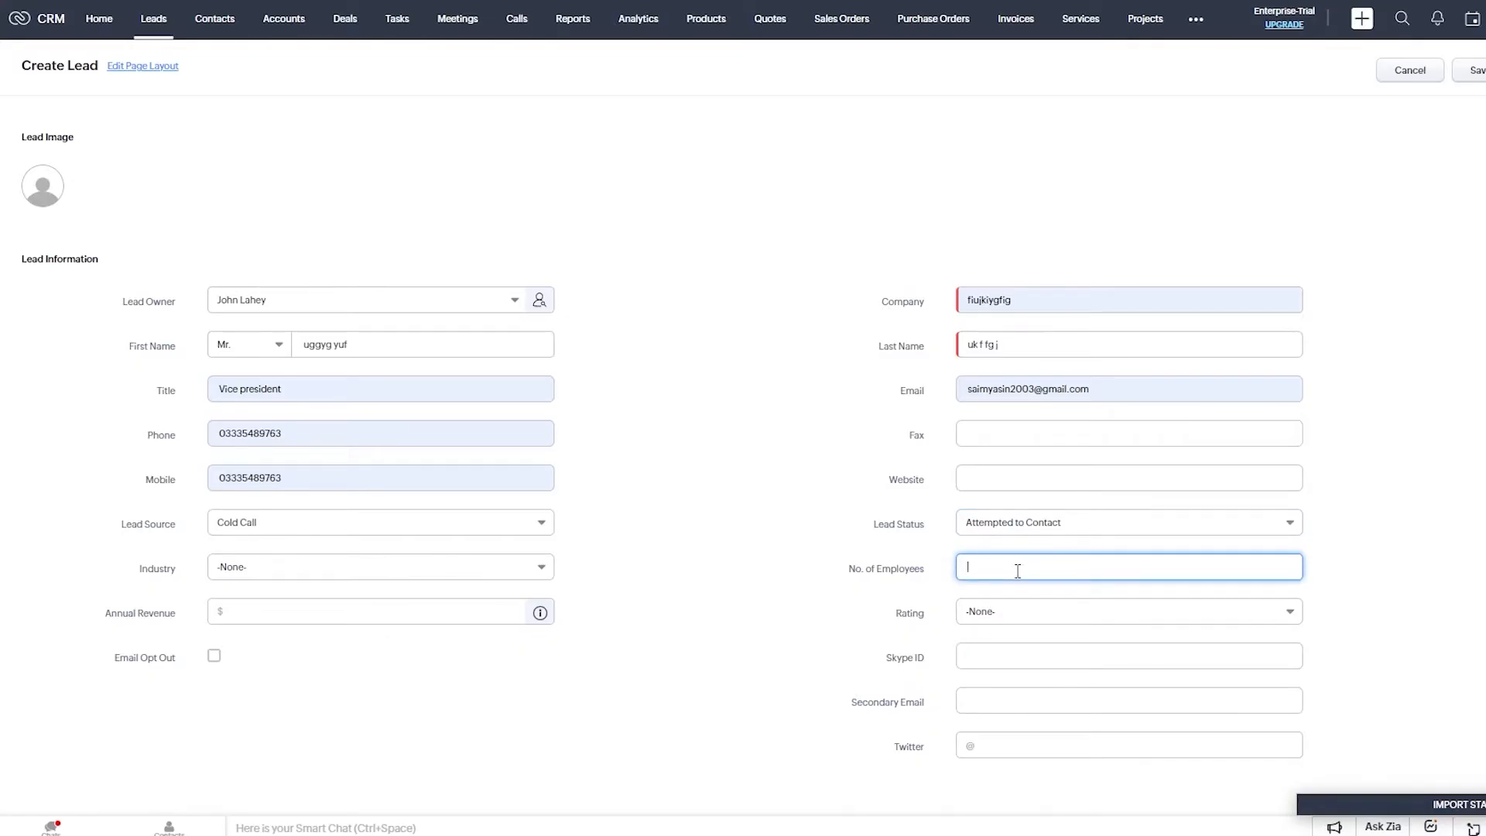
text(98)
click(1019, 610)
click(1062, 671)
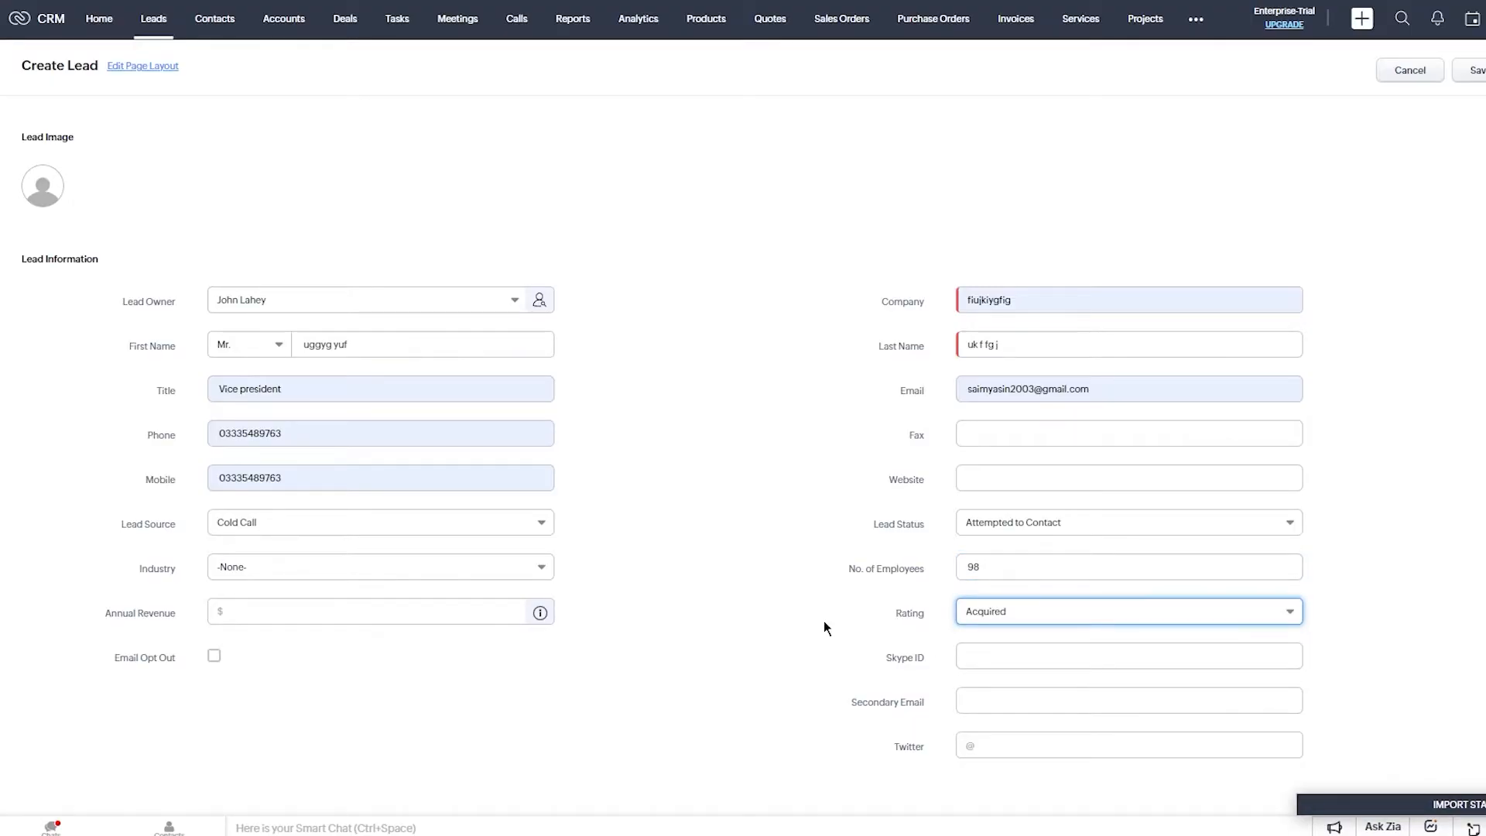
click(314, 568)
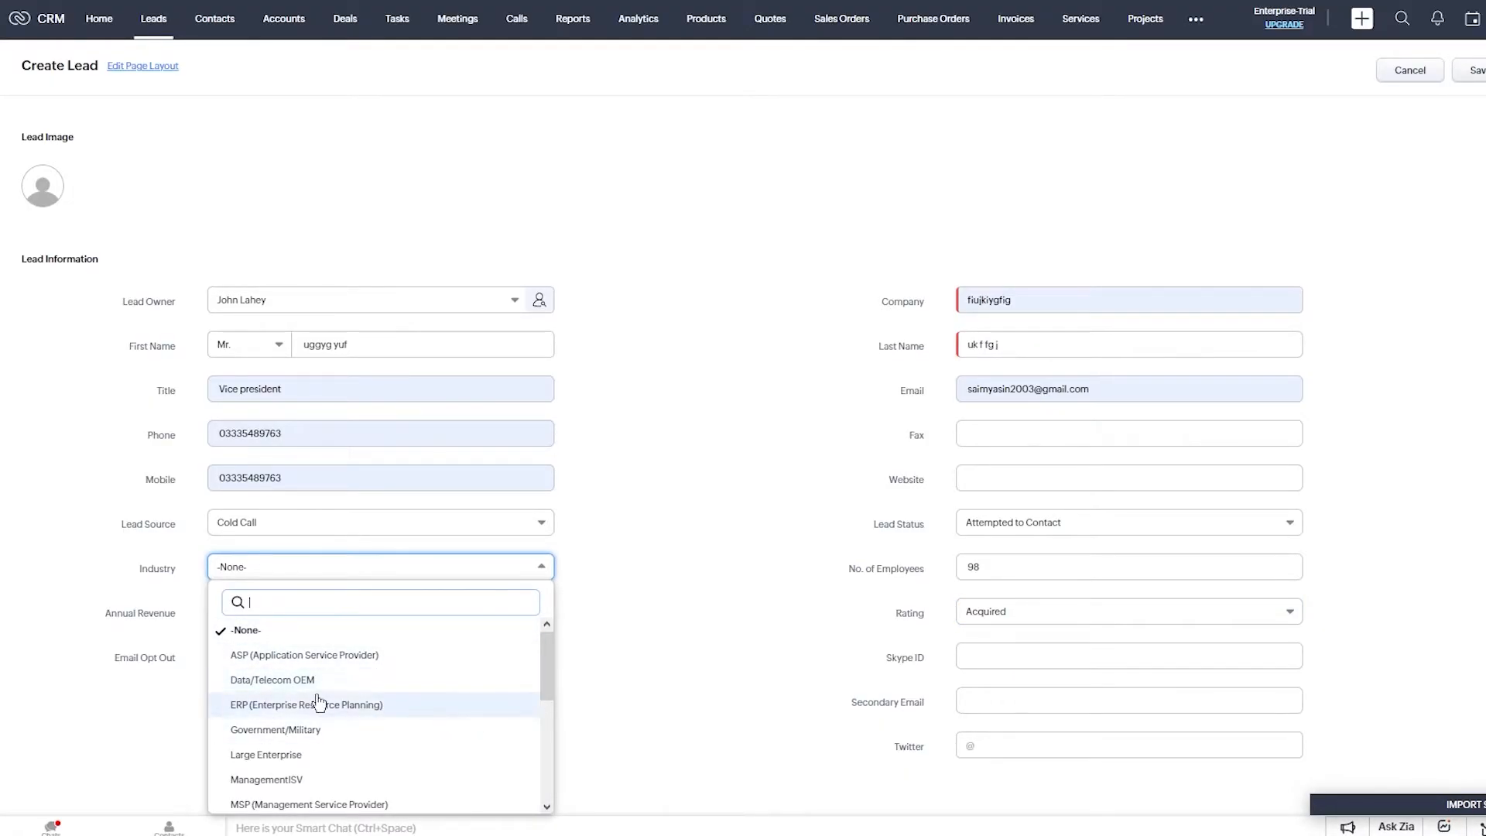
click(353, 731)
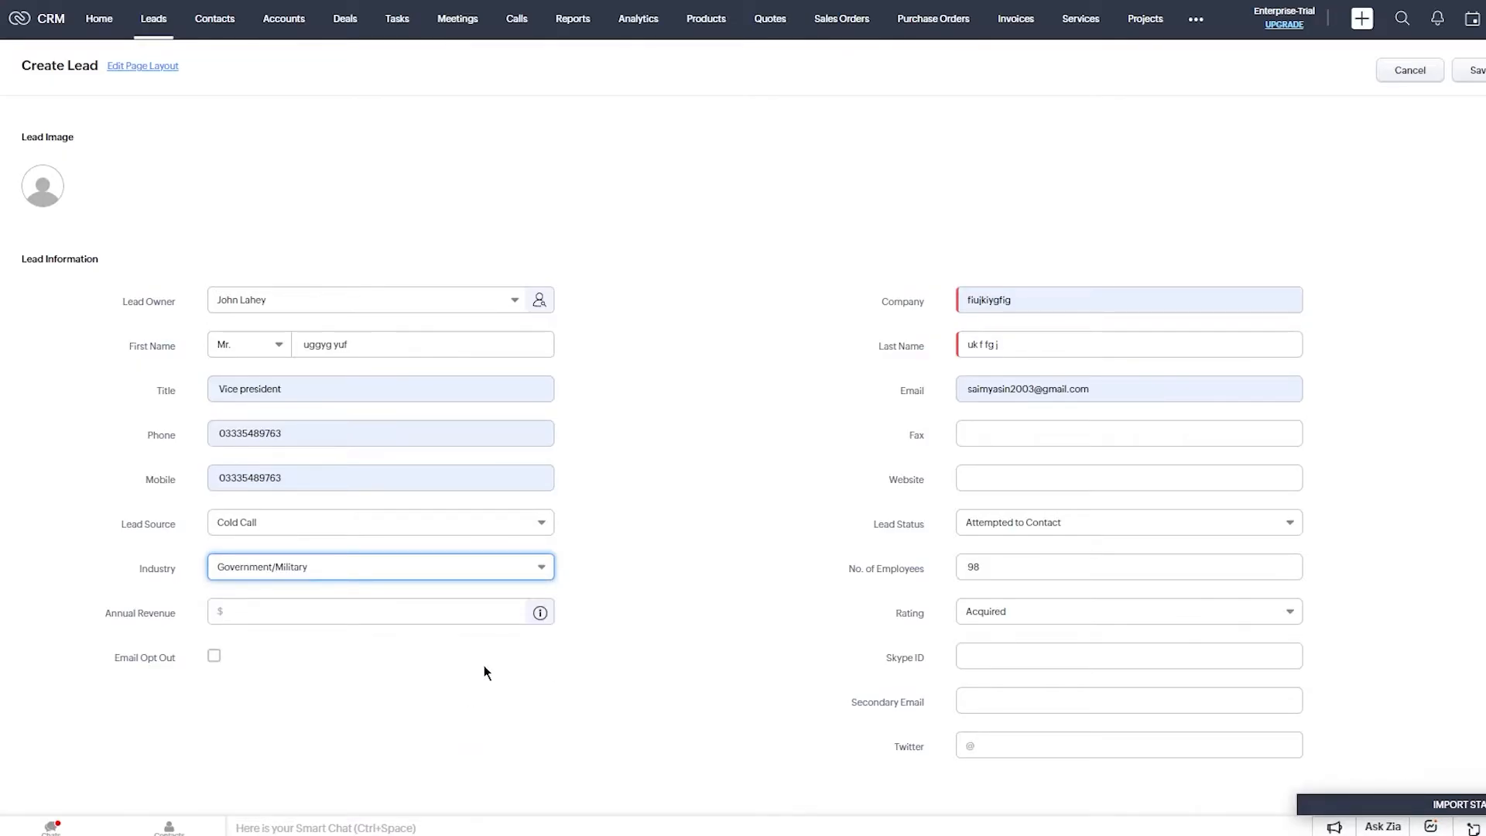
Enter 70000 as the annual revenue.
click(1055, 658)
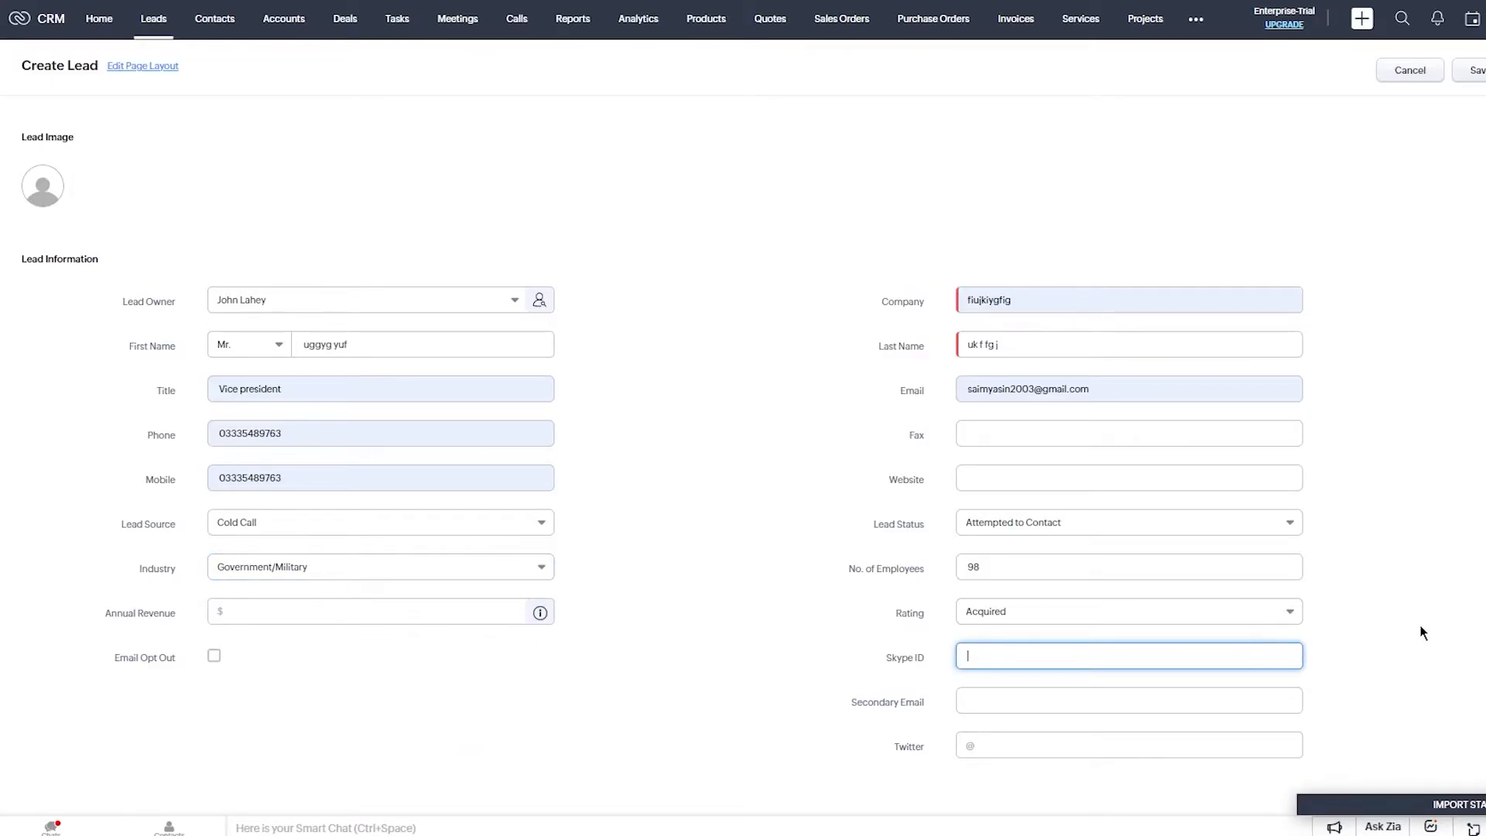
scroll(1240, 638, down, 4)
scroll(1269, 431, up, 3)
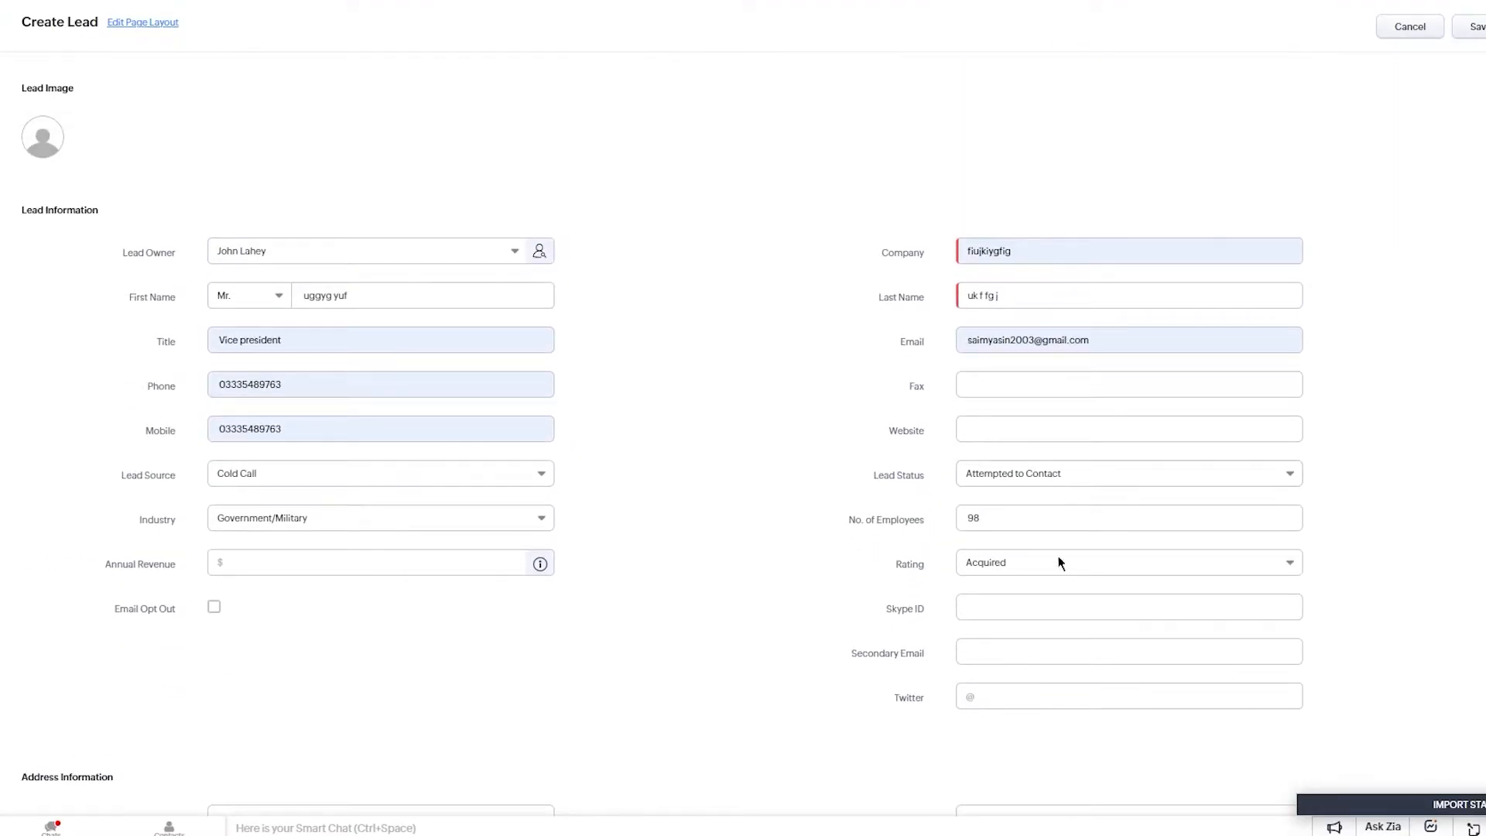
click(1002, 650)
click(809, 657)
click(986, 694)
click(730, 616)
click(429, 569)
text(9800)
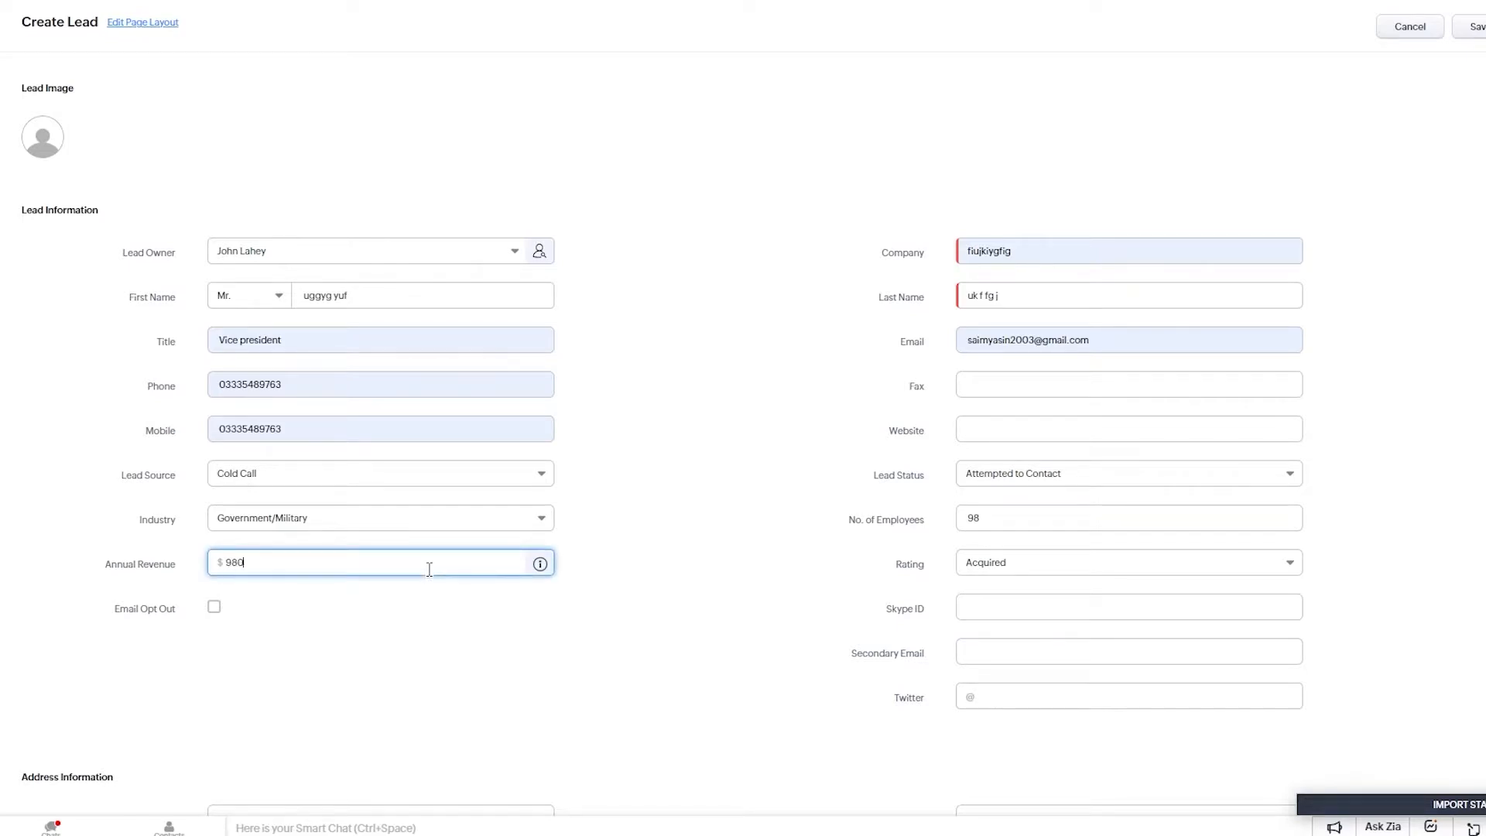
key(BackSpace)
key(BackSpace)
key(BackSpace)
key(BackSpace)
text(70000)
click(655, 550)
Autofill the street, city, zip and country from the saved address suggestion.
scroll(651, 555, down, 3)
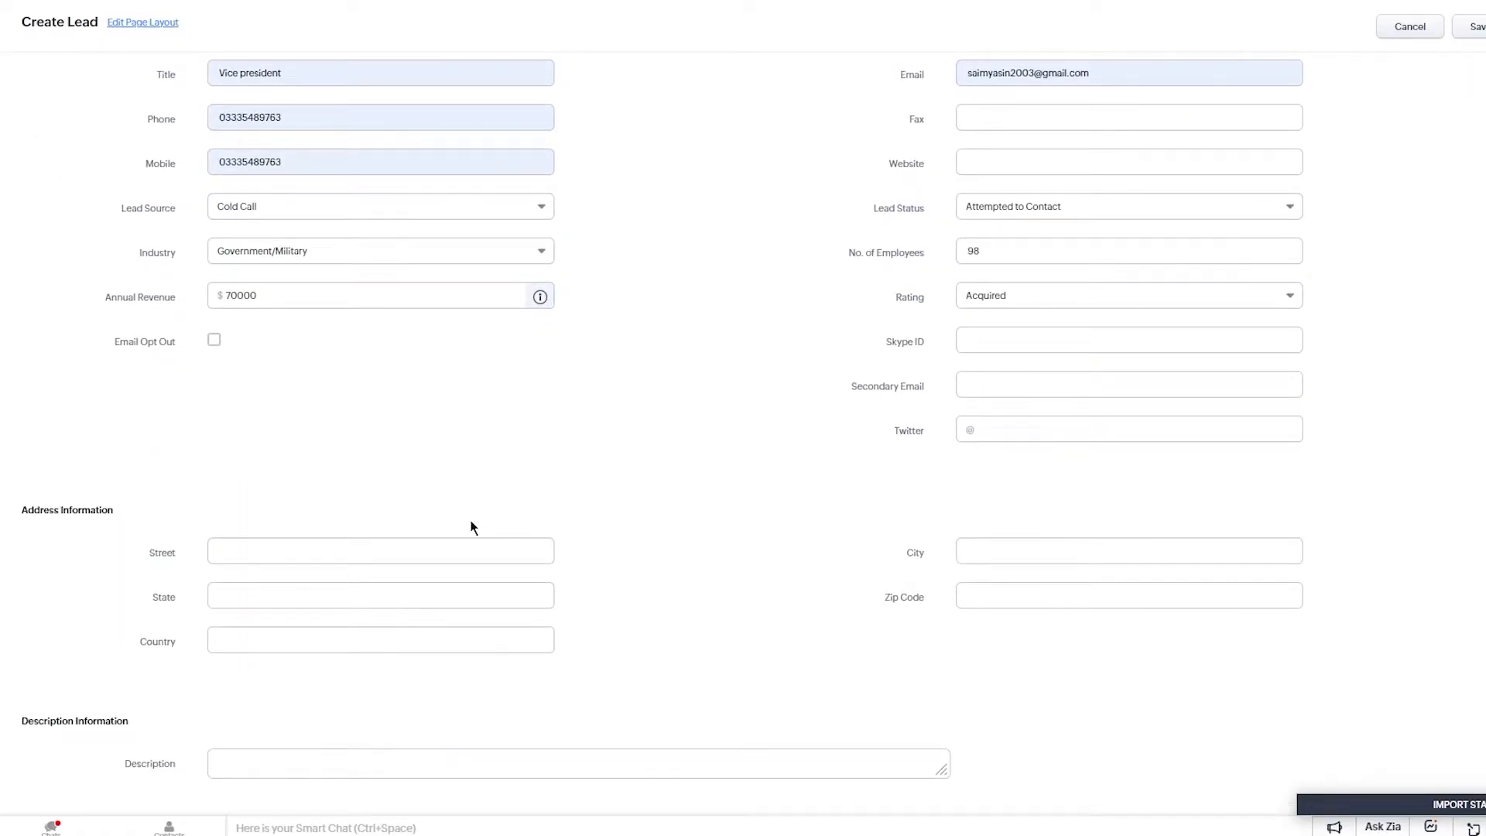
click(425, 551)
click(426, 630)
click(424, 551)
click(586, 473)
click(360, 602)
Type a description for the lead.
click(295, 759)
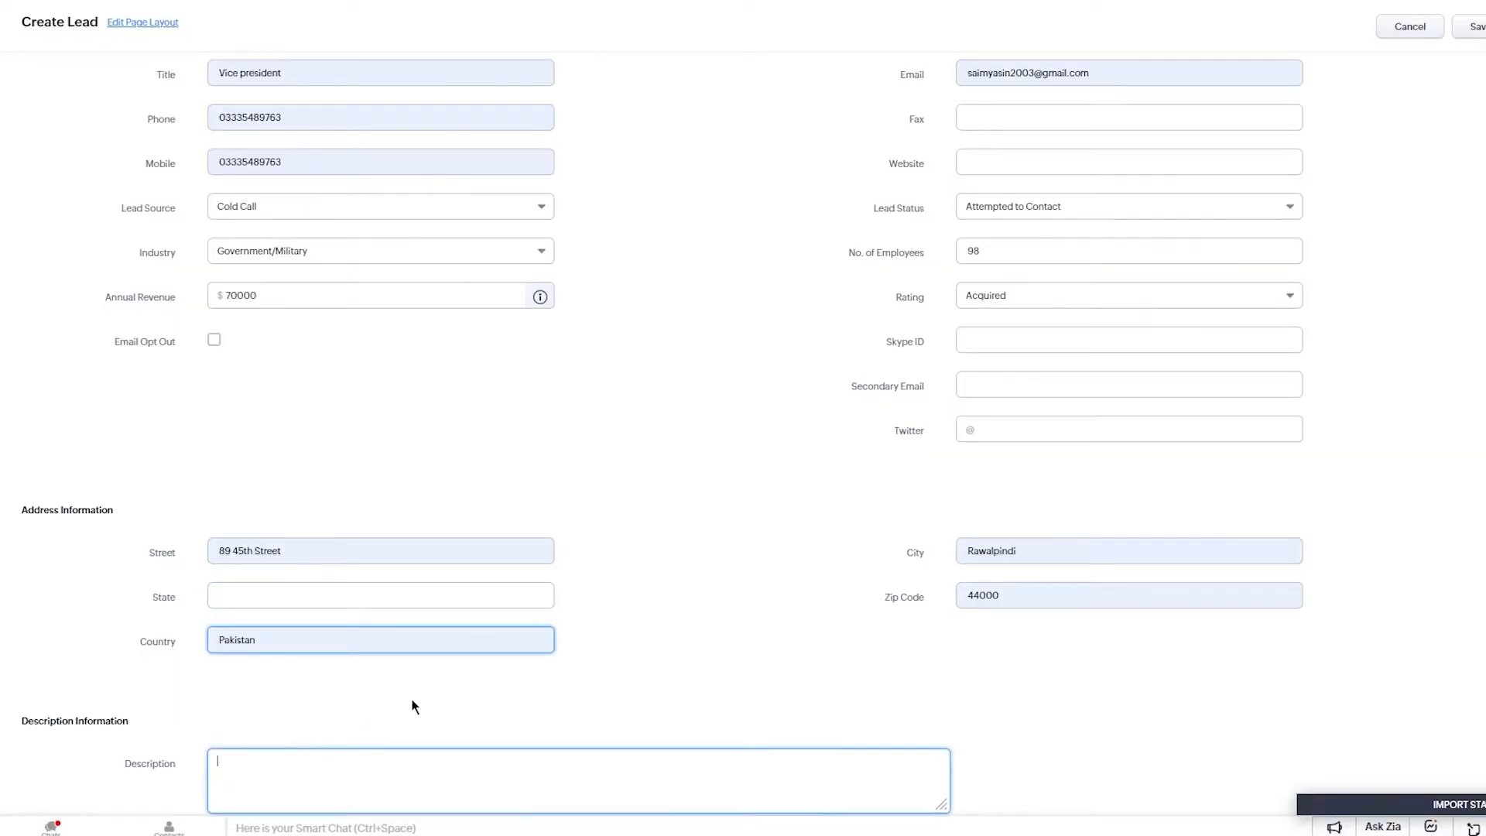
text(cc vbvyvg gchg td  bn tfjh chgfgfgh ghf ghf gh fghf gh fghf gh fhgf ghf ghf ghfhgf hg)
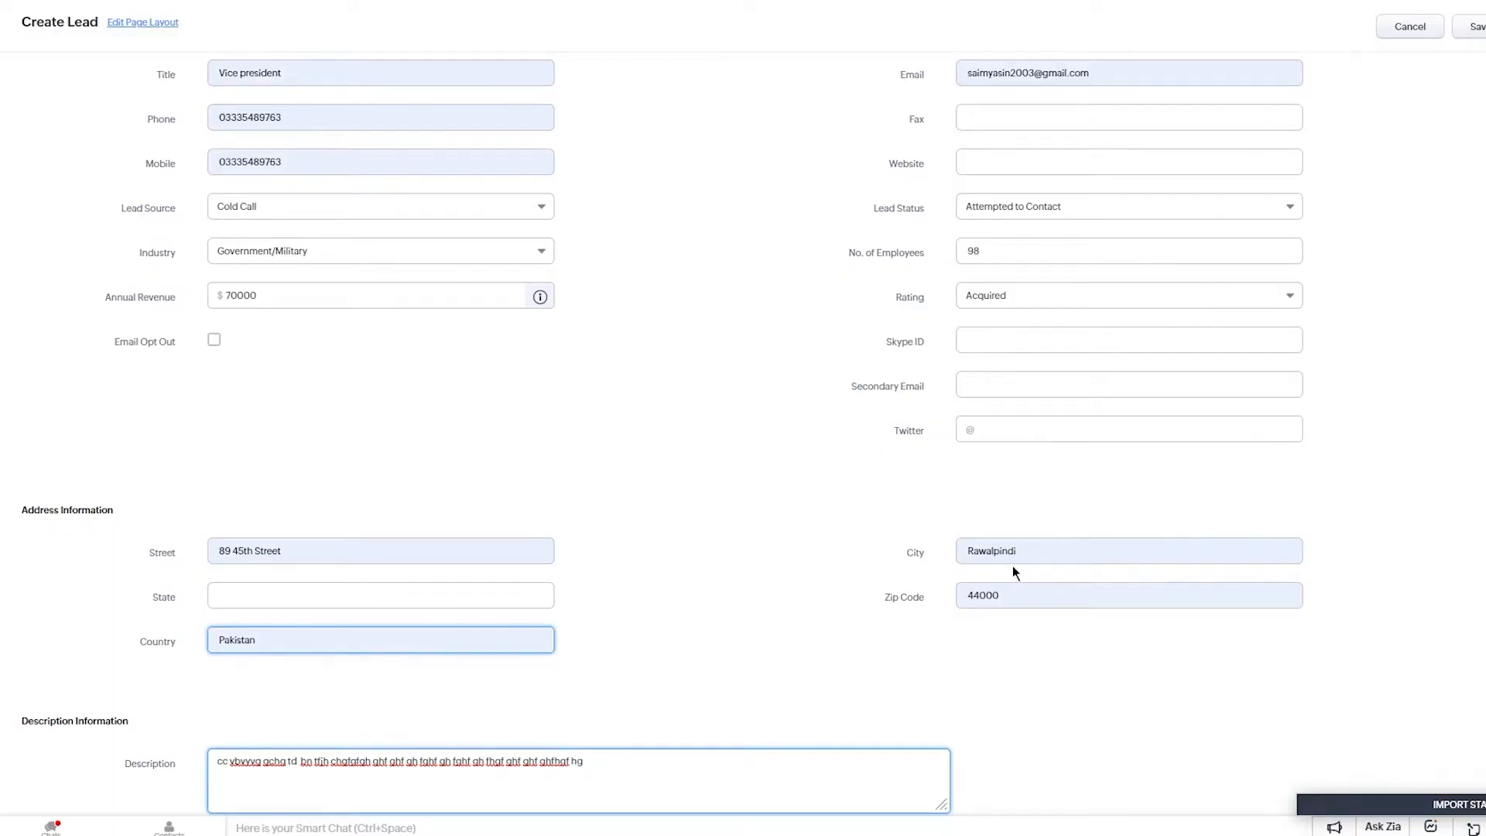
click(1410, 522)
scroll(1383, 521, up, 5)
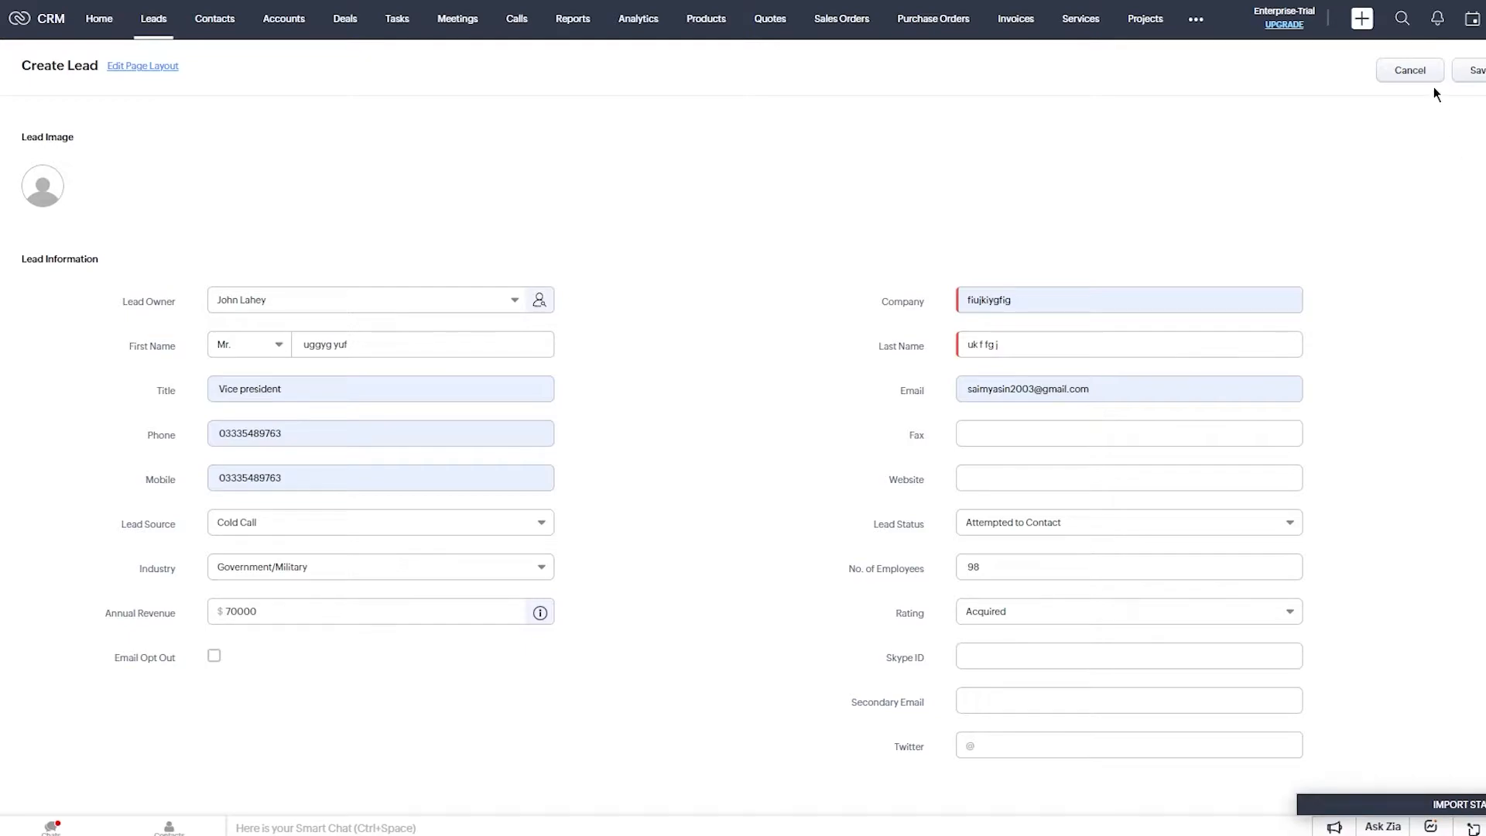
scroll(1435, 207, down, 5)
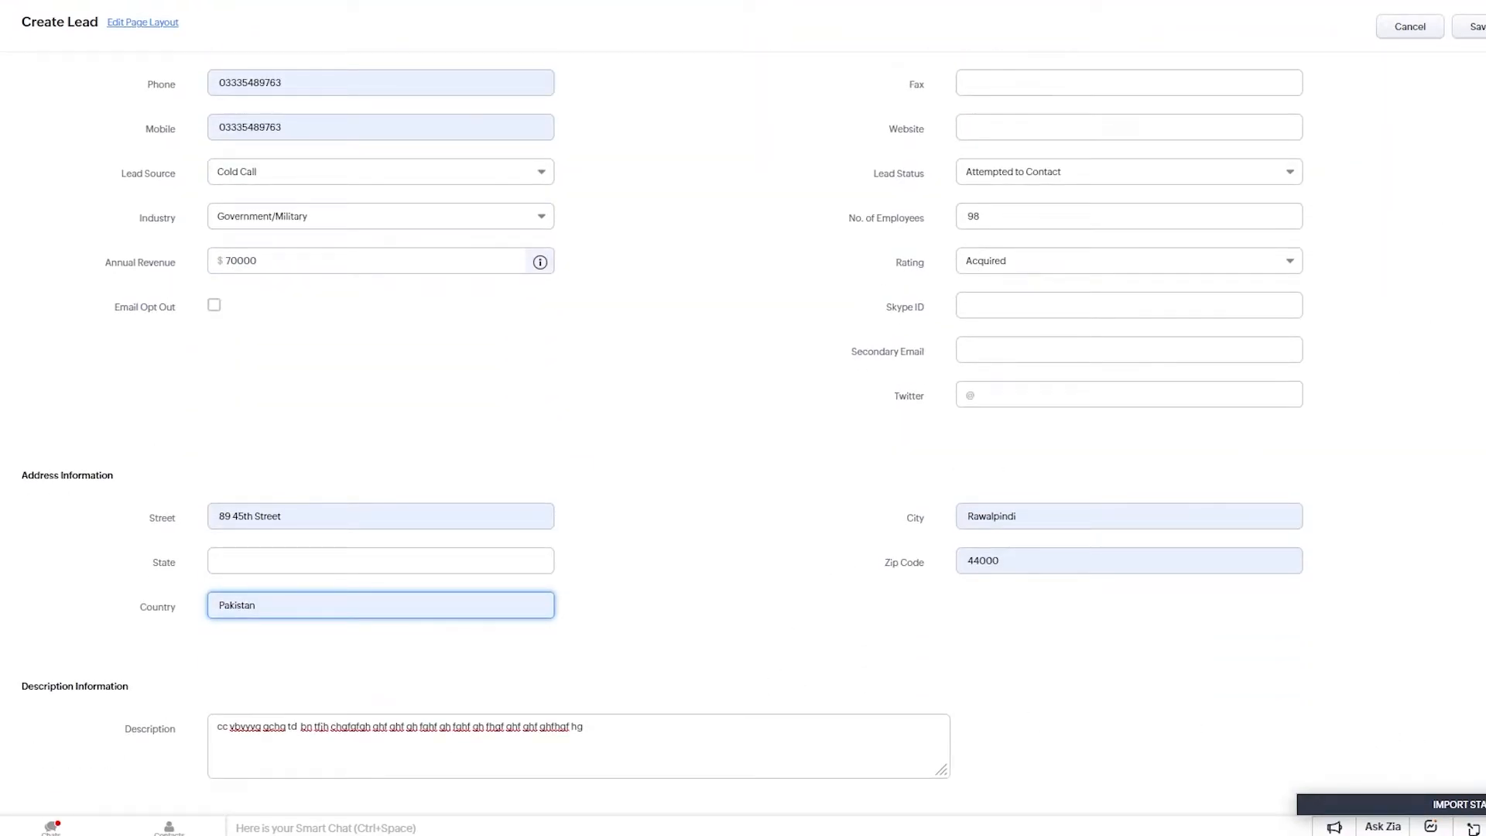
click(707, 727)
Scroll through the saved lead record to review its title, source, industry and employees.
scroll(851, 576, up, 5)
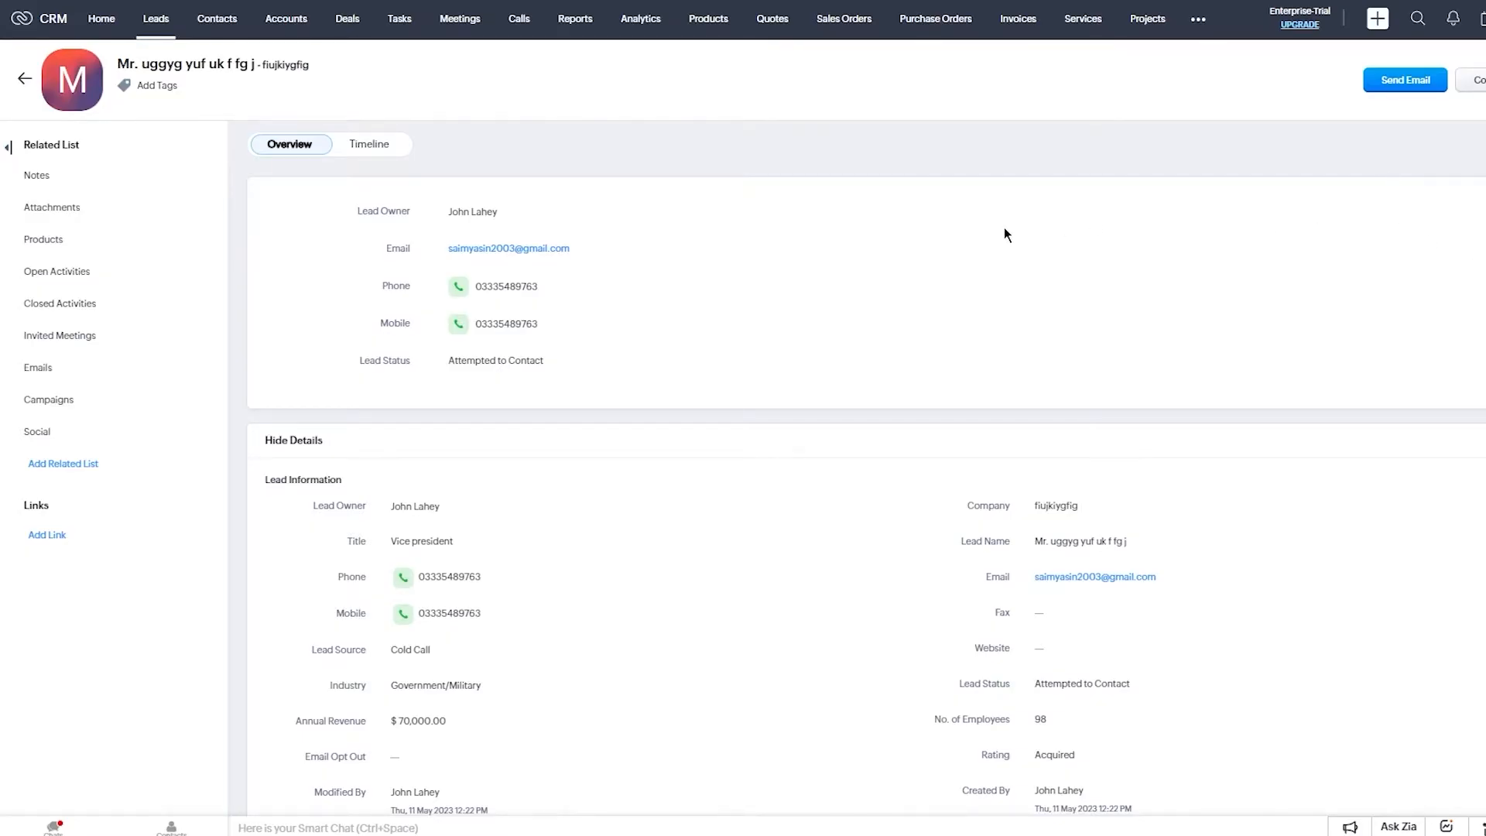
scroll(1005, 226, down, 10)
scroll(1004, 228, down, 5)
scroll(1005, 229, up, 15)
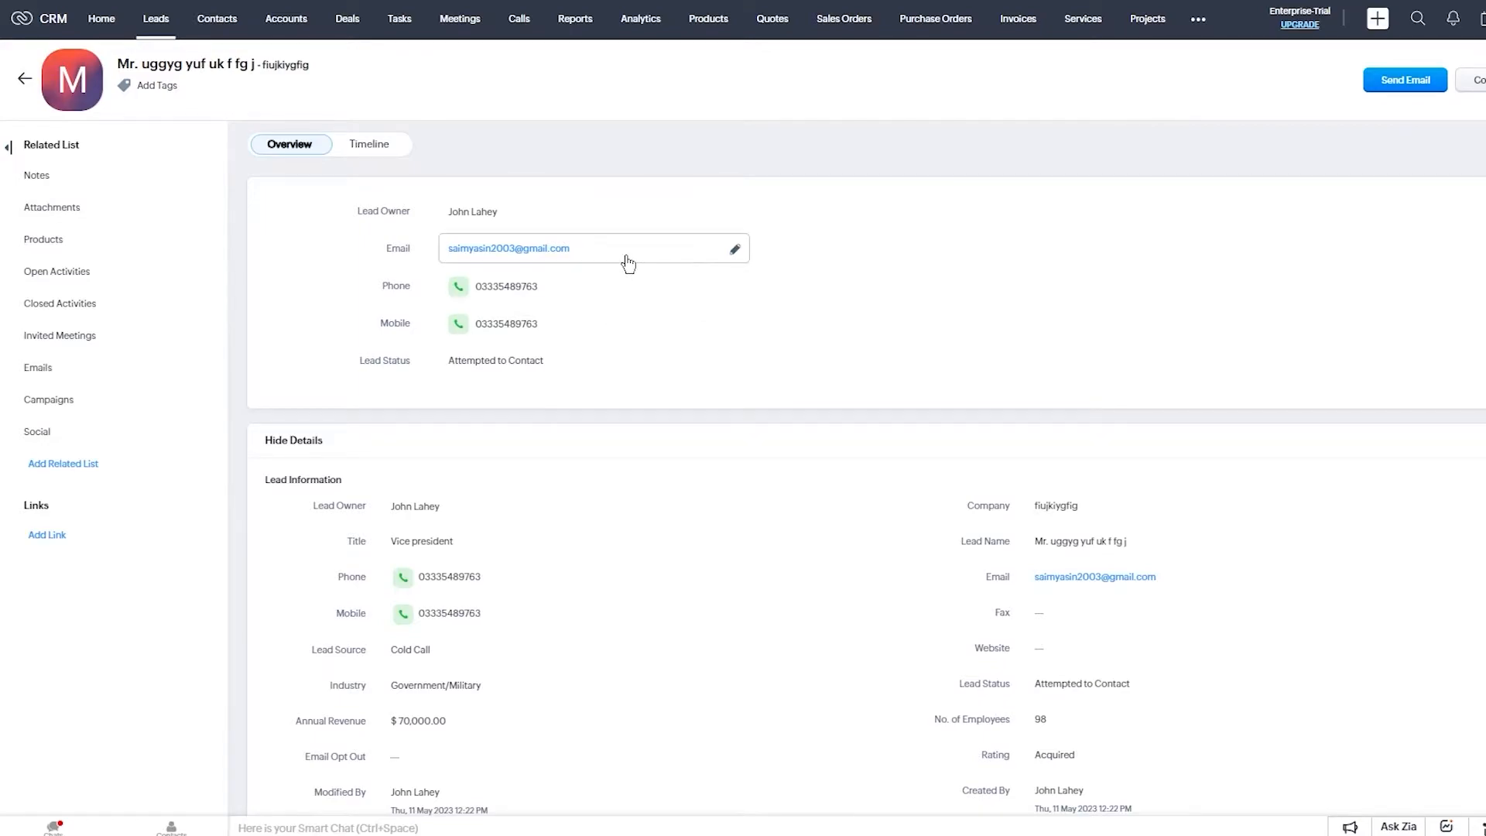
scroll(624, 271, down, 4)
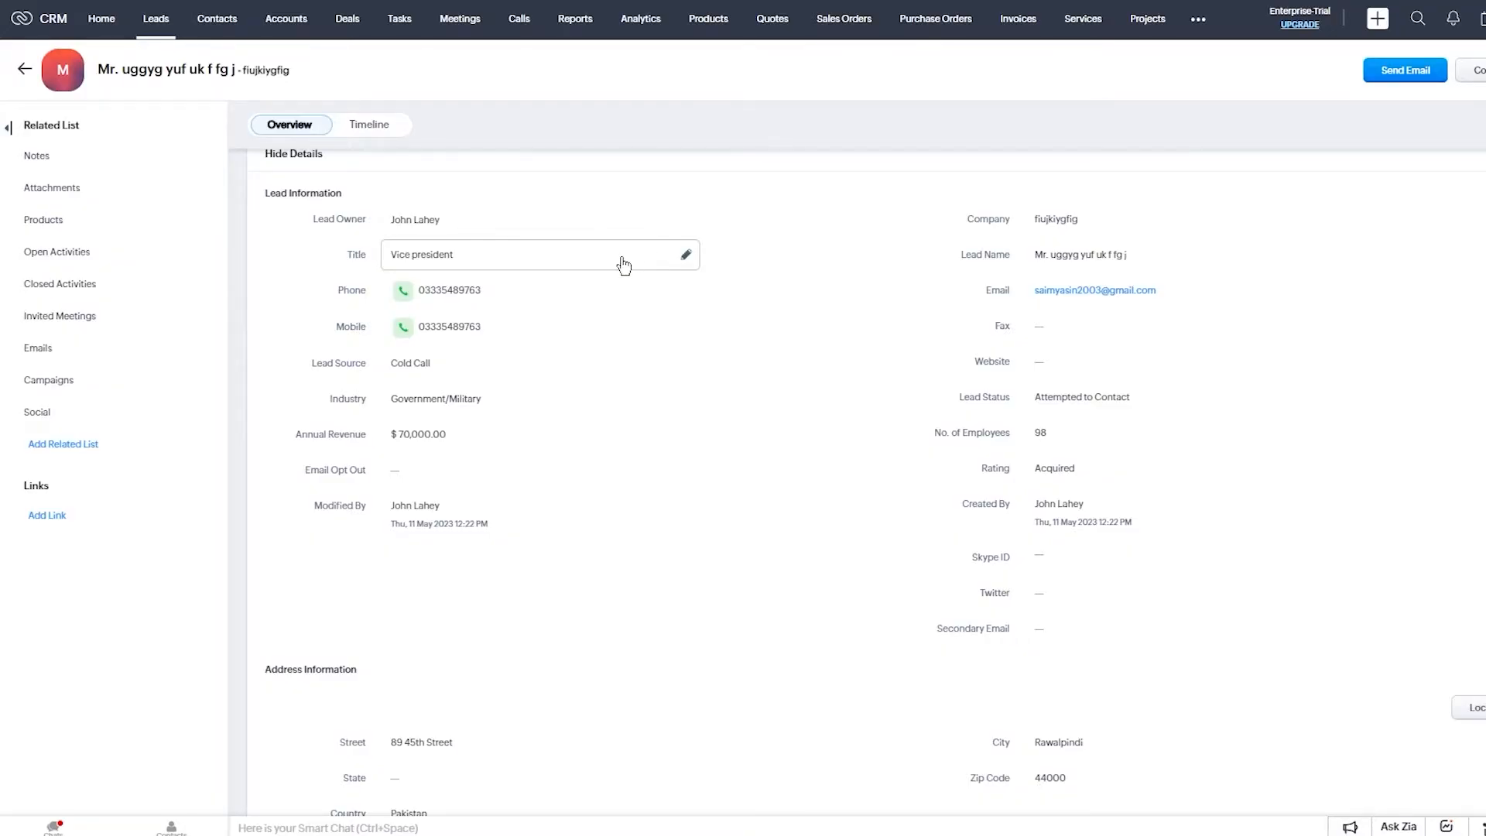
scroll(620, 252, down, 6)
Save the note 'need to follow up wuth quote' on the lead and scroll the record.
click(361, 504)
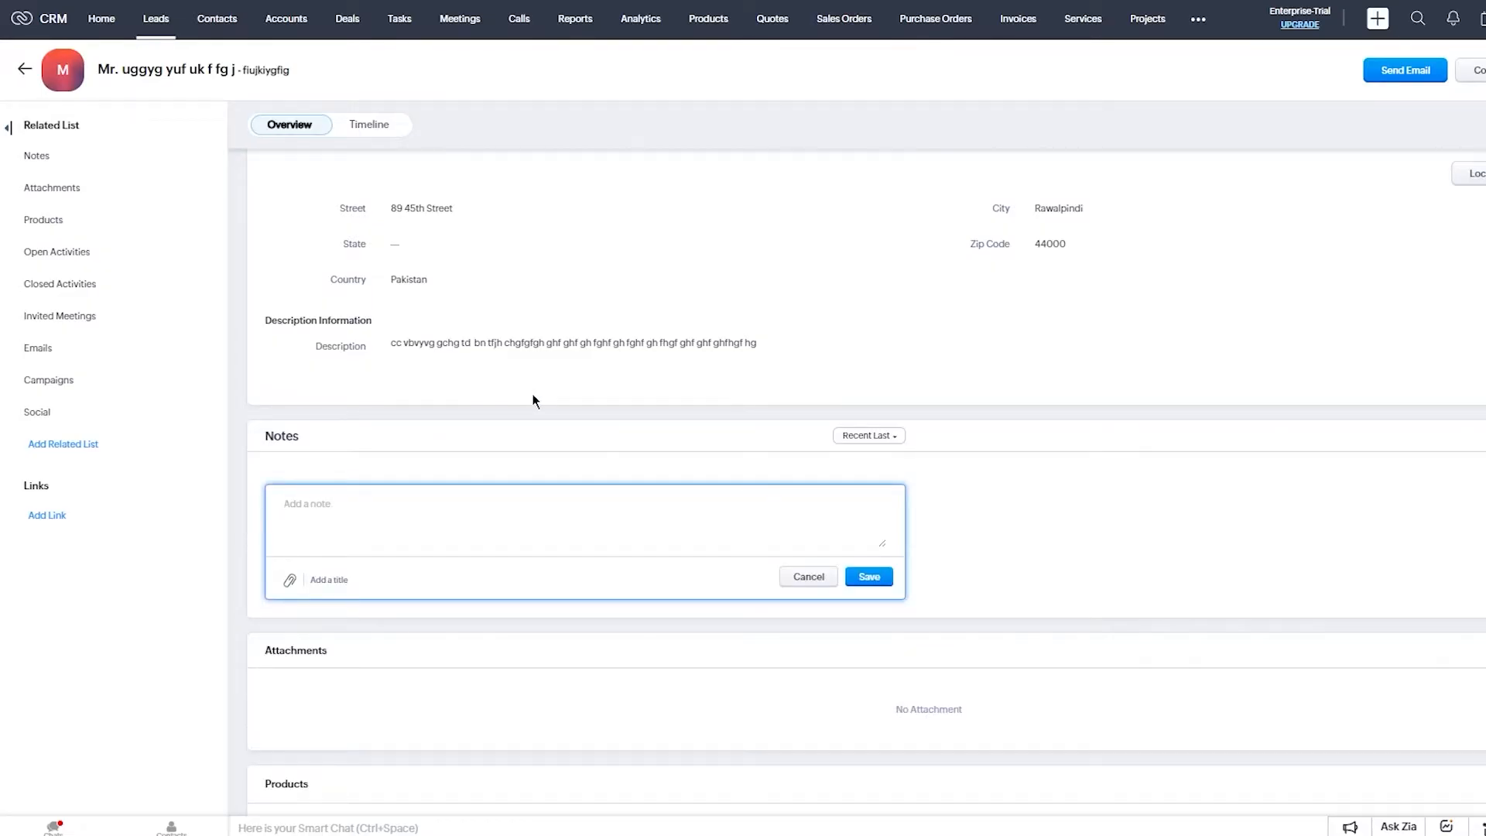
text(eed to follow up wuth quote)
click(864, 577)
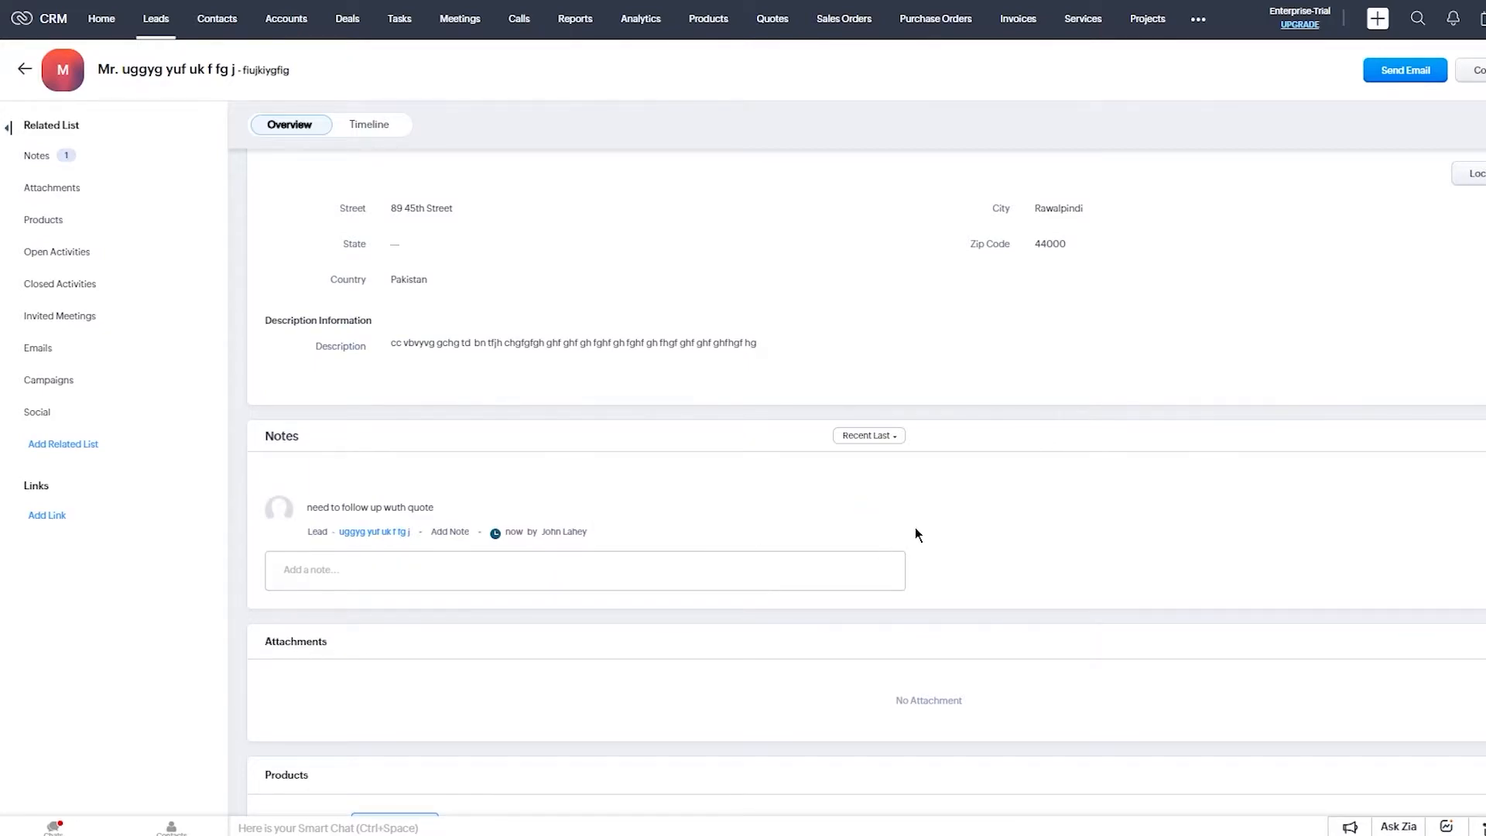
scroll(915, 529, down, 3)
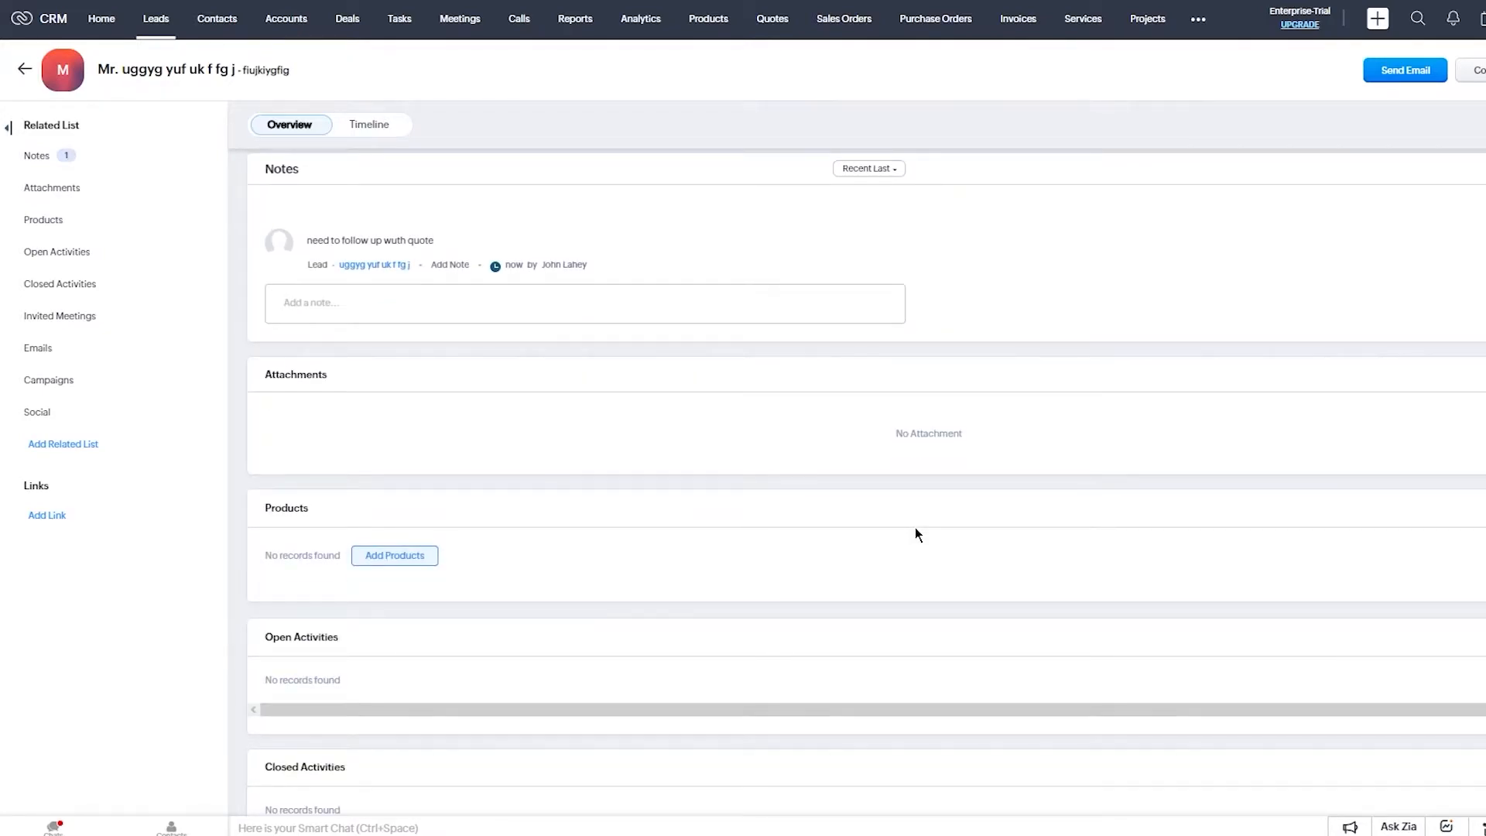
scroll(701, 441, down, 3)
scroll(702, 436, down, 3)
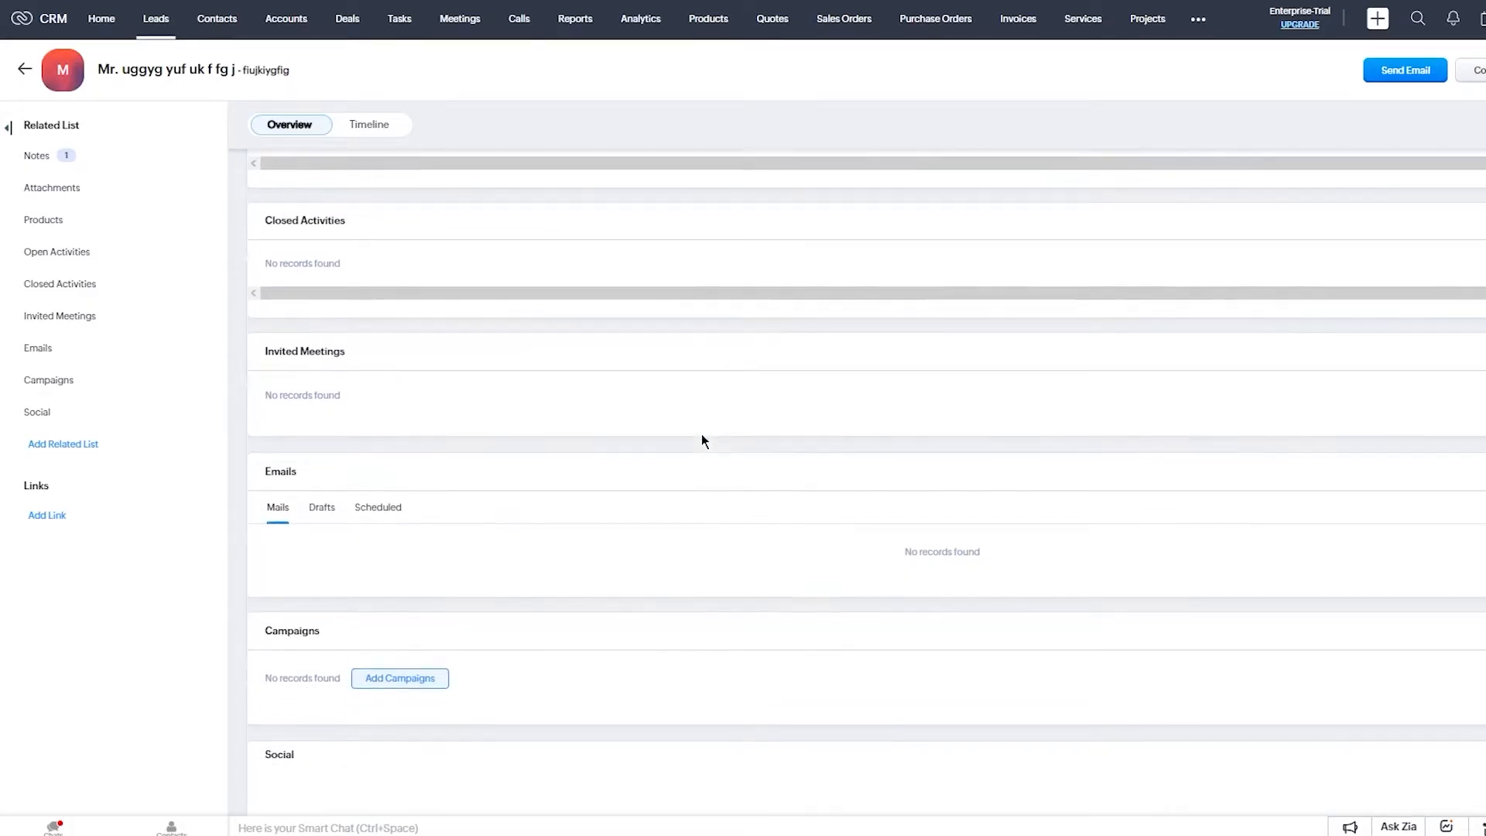
scroll(701, 439, down, 1)
scroll(701, 440, down, 4)
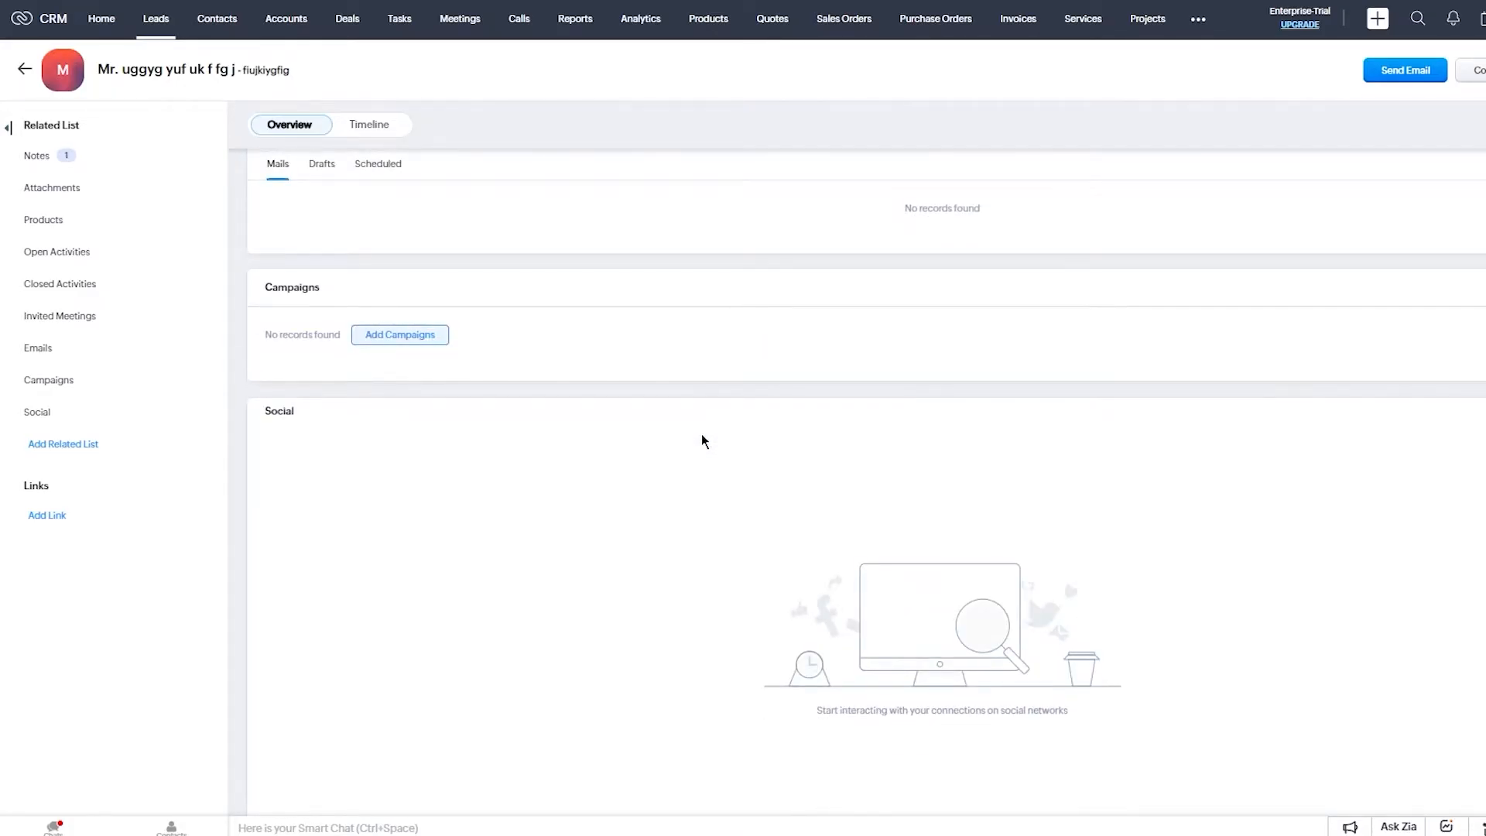
scroll(701, 440, up, 5)
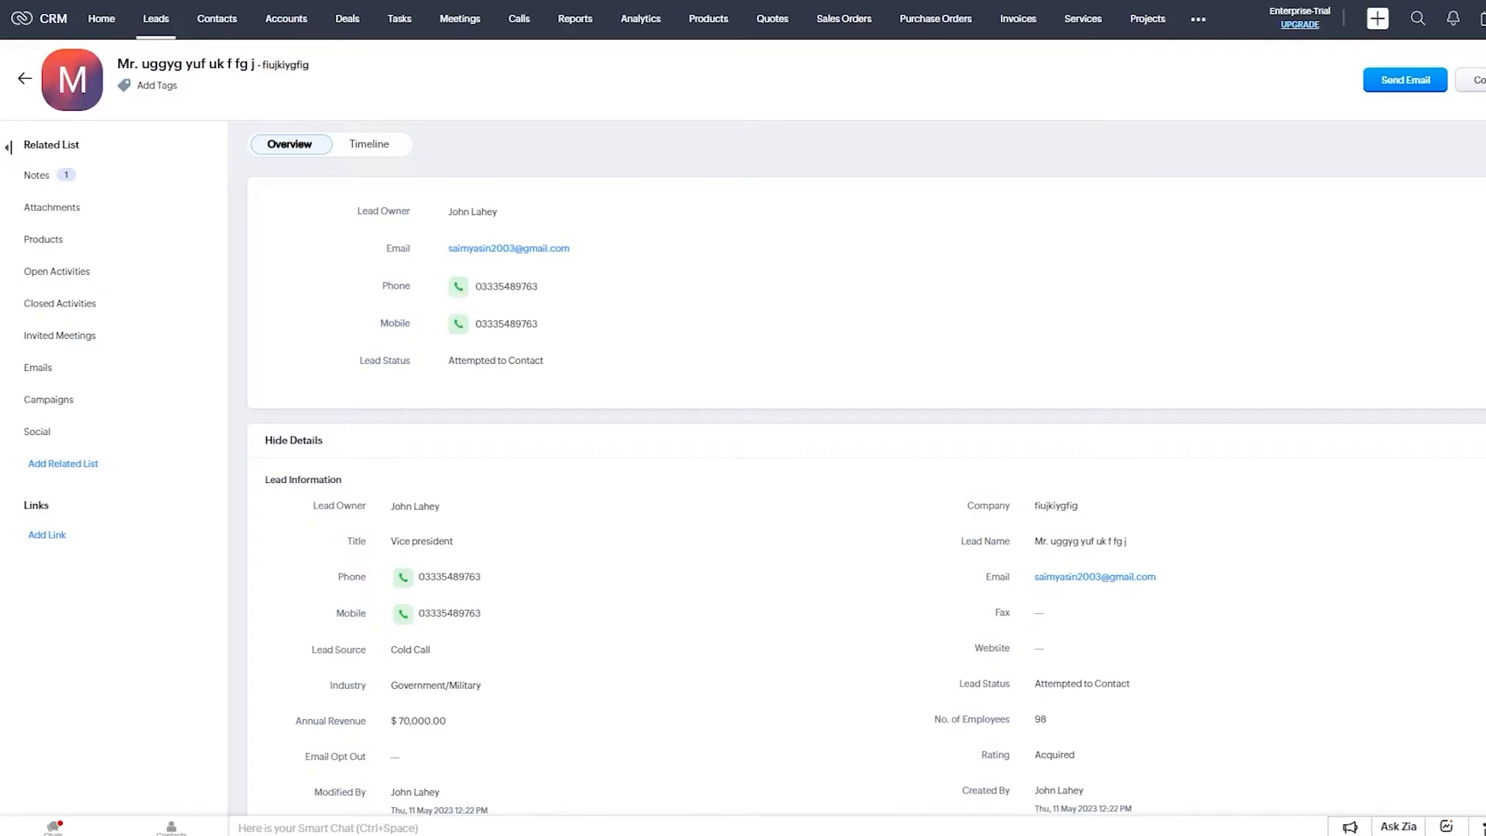
click(1449, 81)
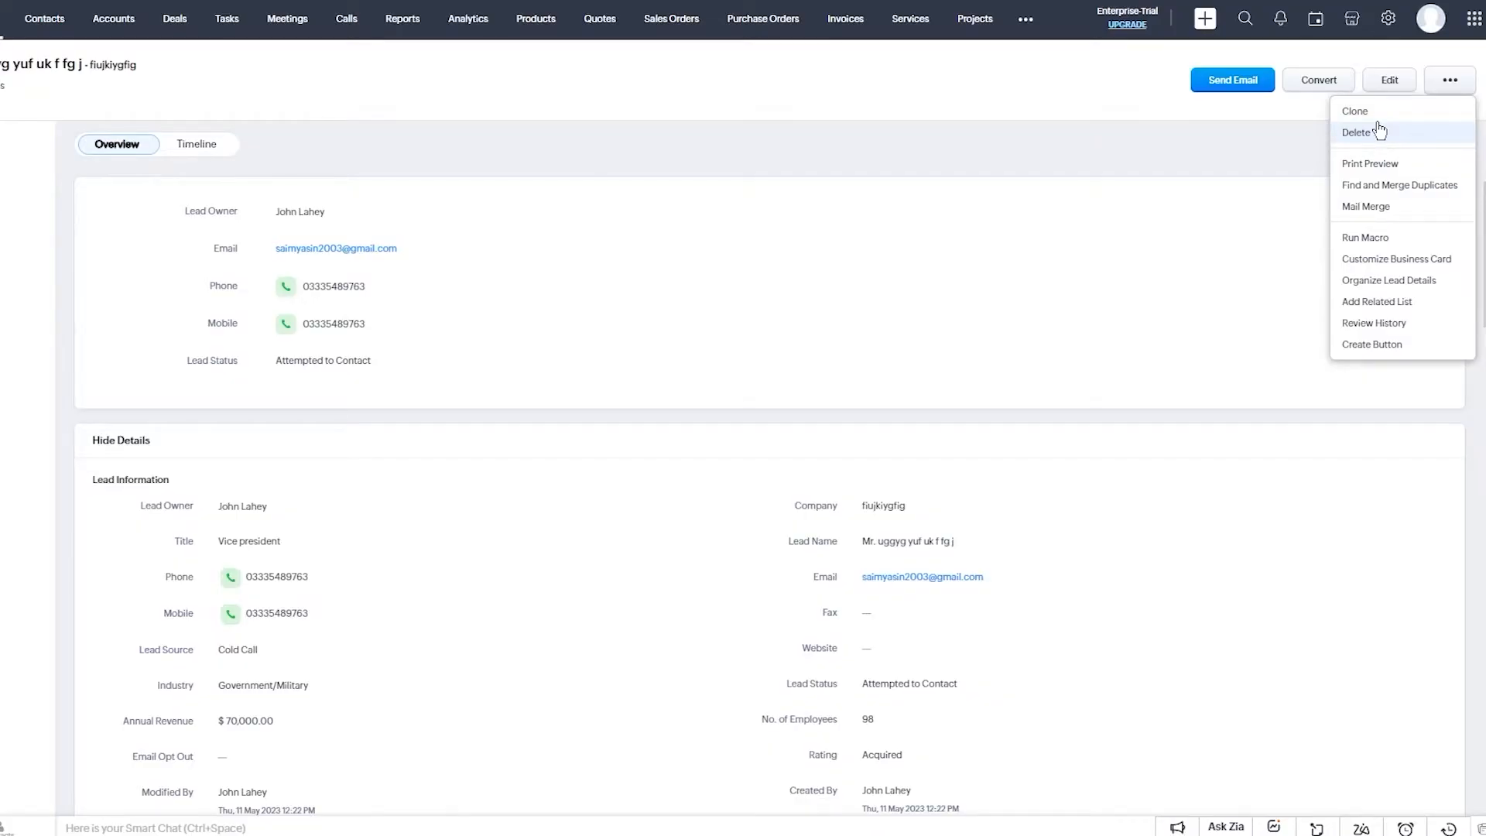
mouse_move(1401, 243)
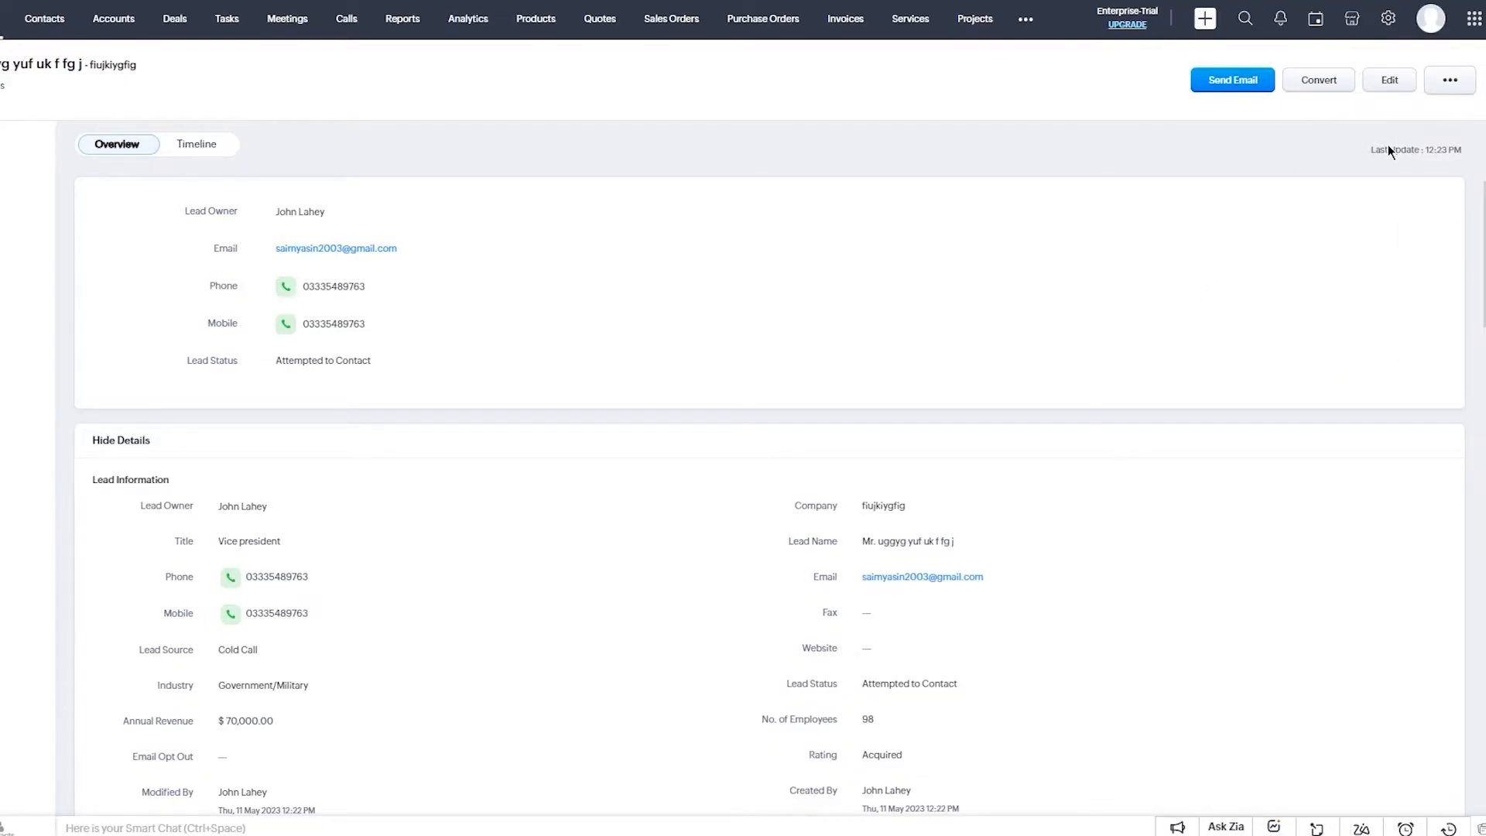
Convert the lead to a new account and contact, then return to the 13-record Leads list.
click(1336, 87)
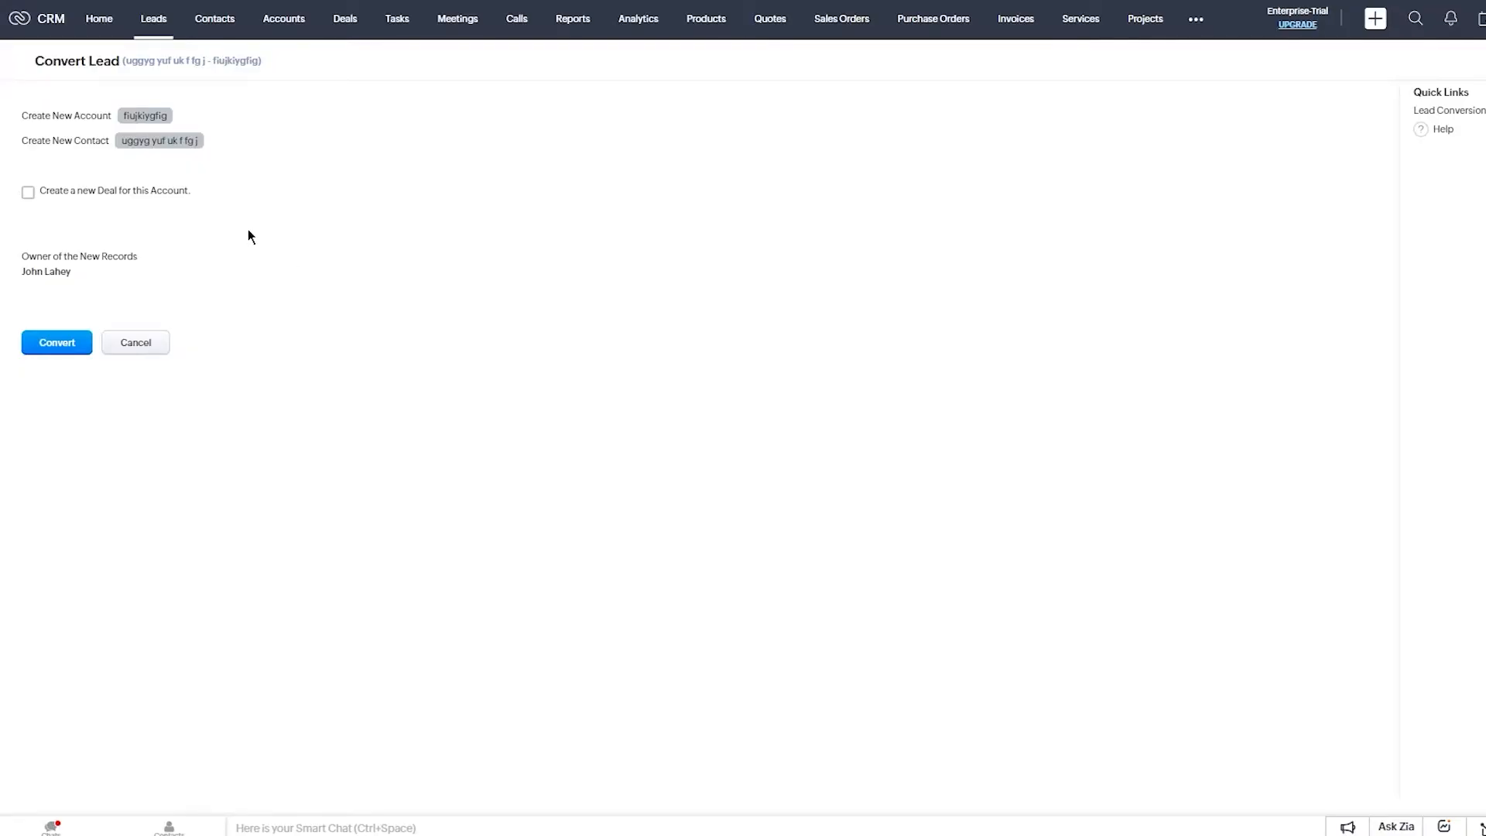
click(78, 346)
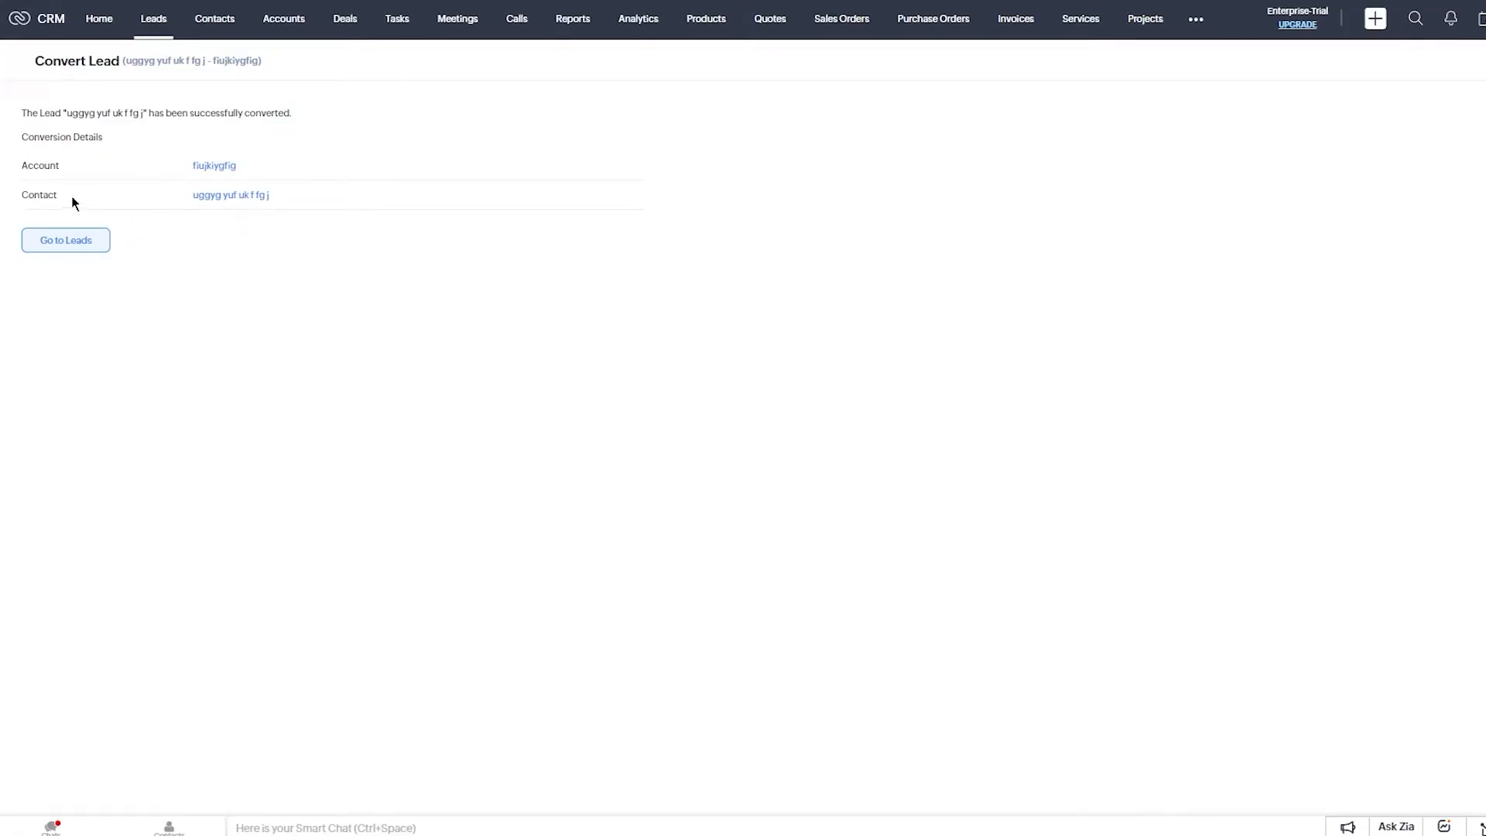
drag(35, 131, 160, 132)
click(200, 132)
drag(196, 164, 204, 187)
click(438, 160)
click(87, 242)
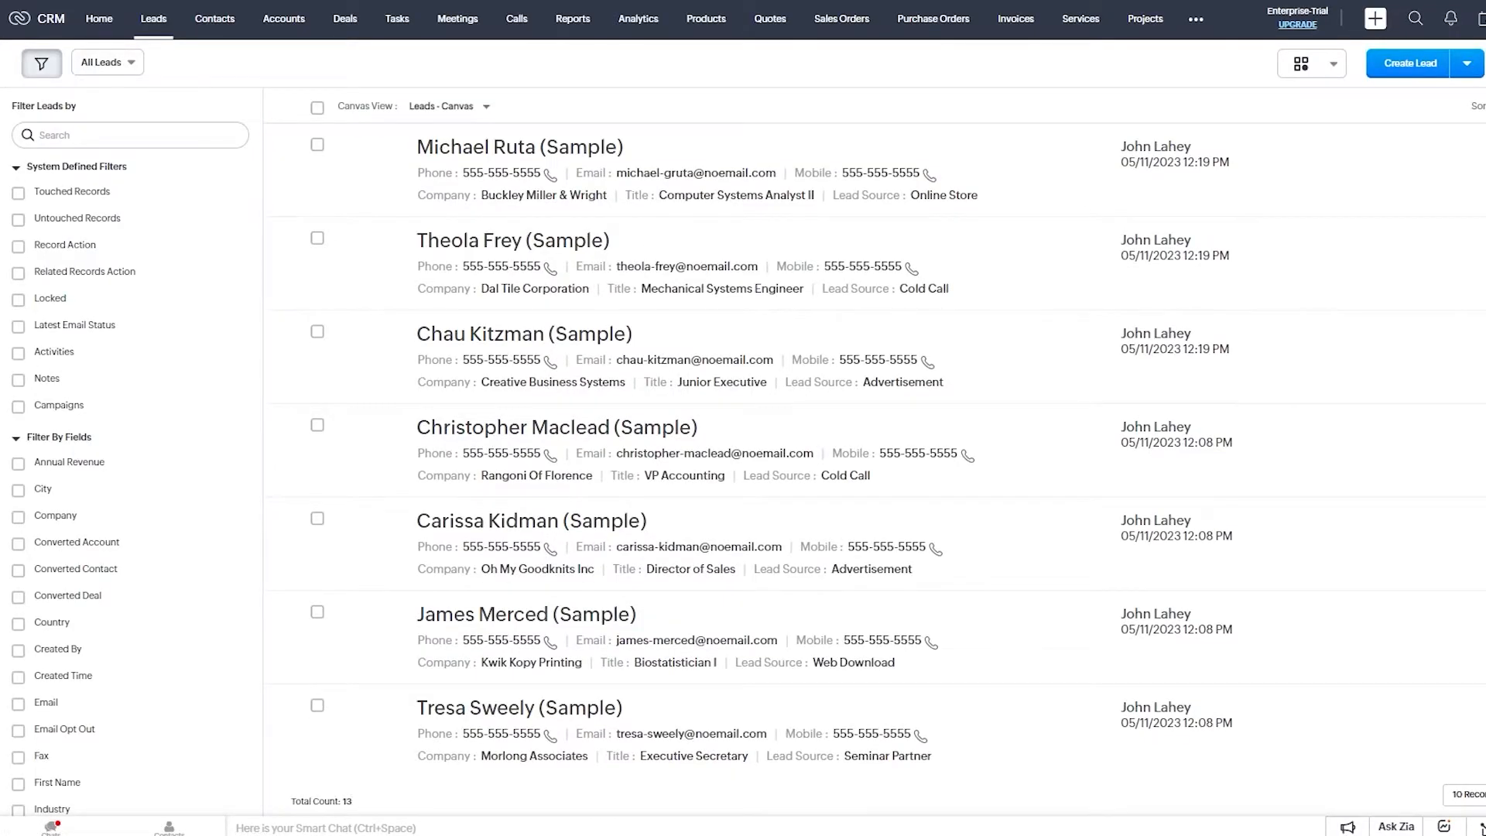
Switch to the Contacts module showing the 11 contacts.
scroll(616, 382, down, 3)
scroll(616, 382, up, 3)
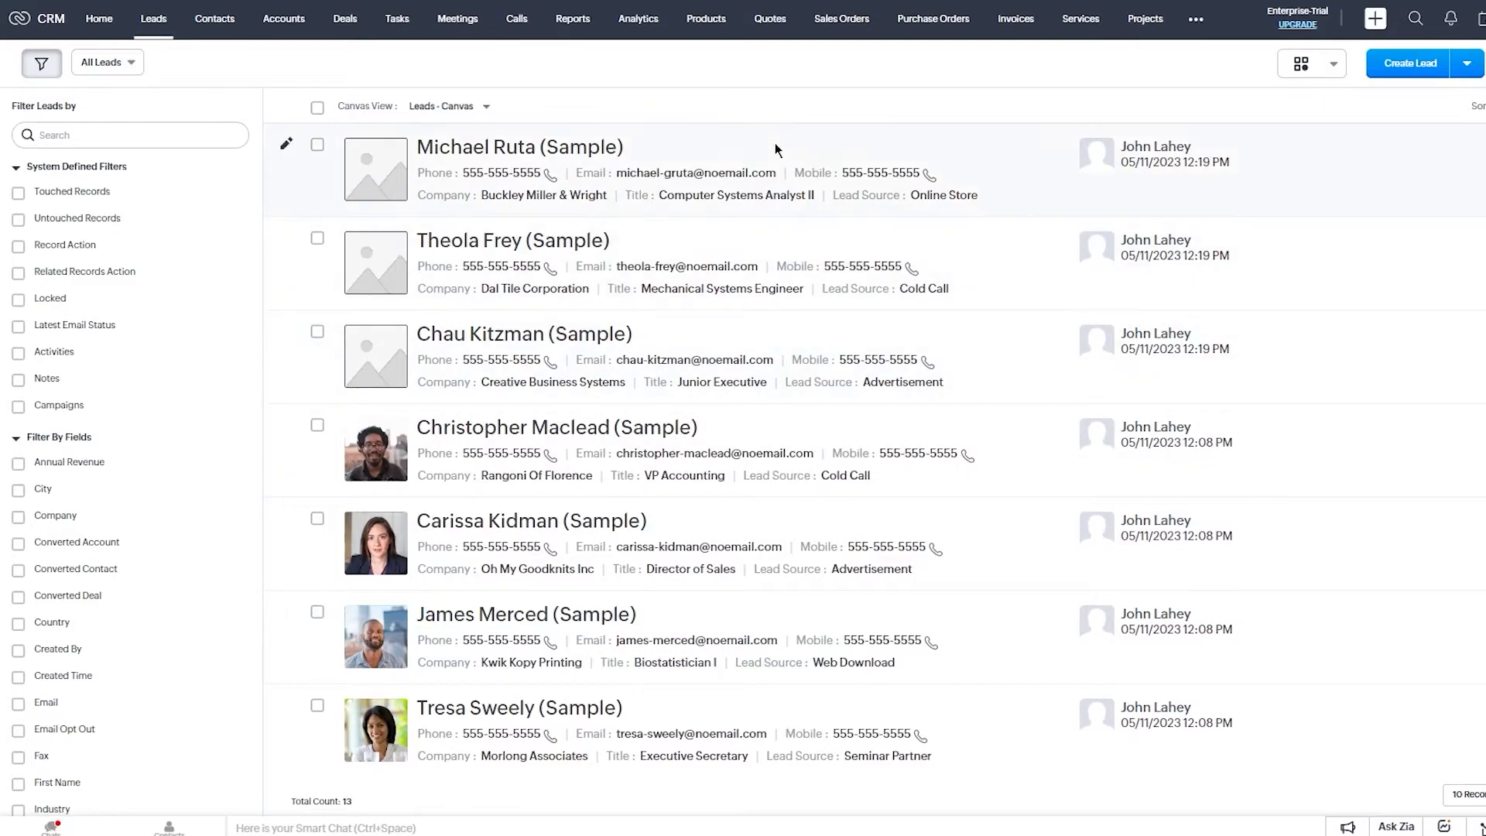
click(216, 18)
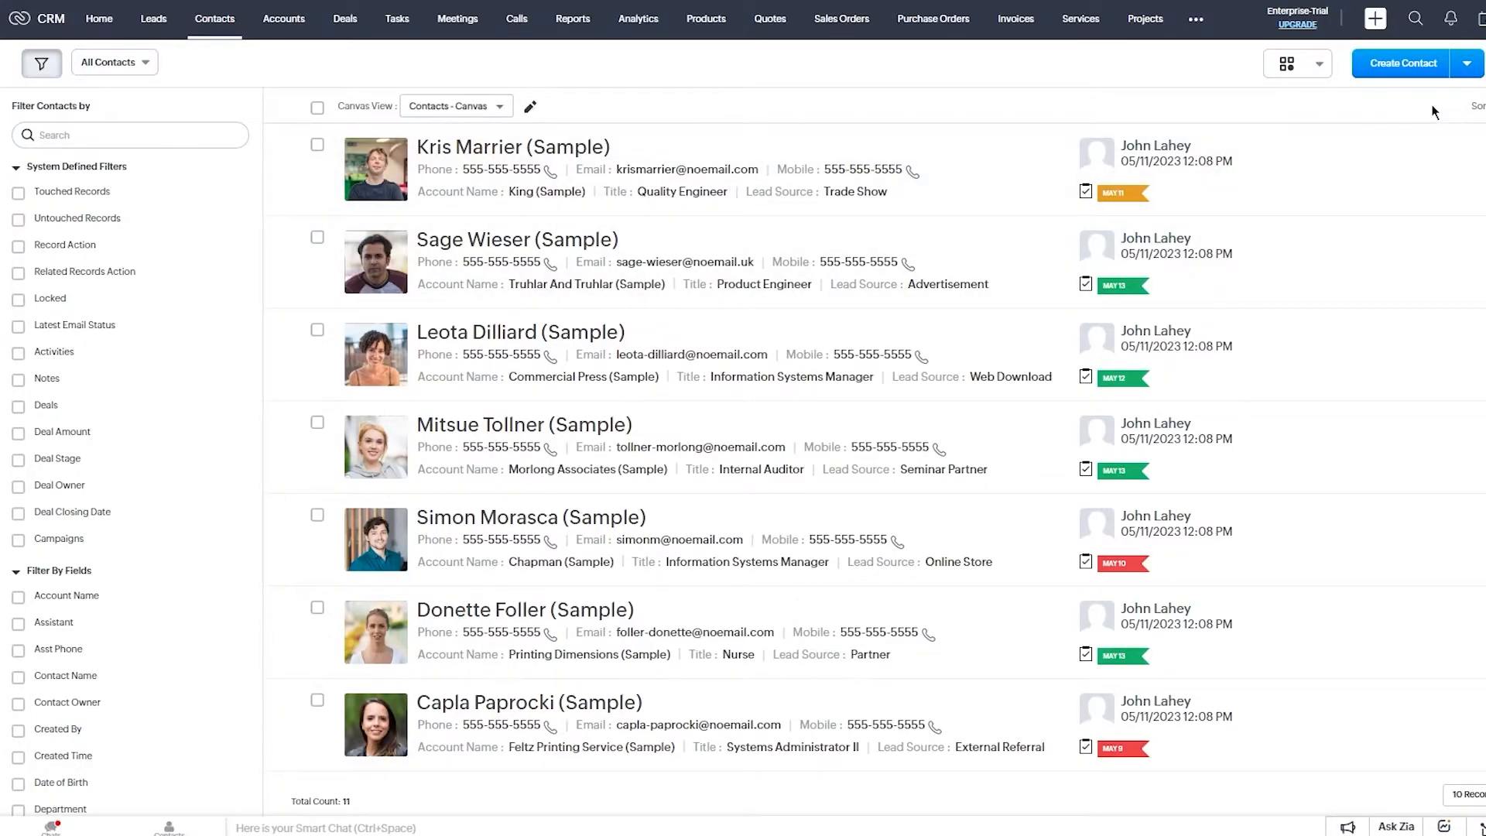
Back out of importing contacts and open a blank Create Contact form instead.
click(1467, 64)
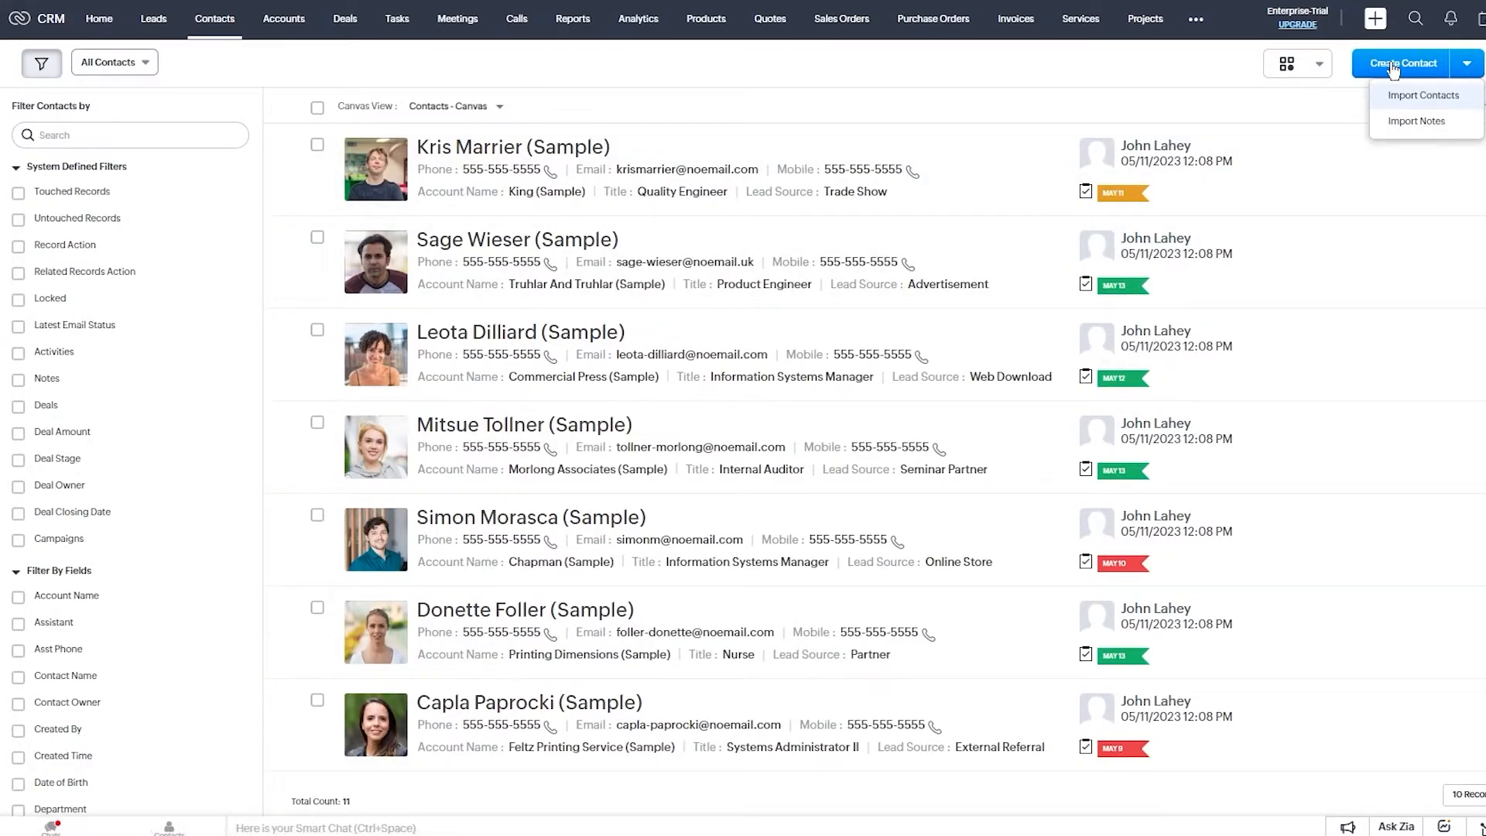
click(1419, 96)
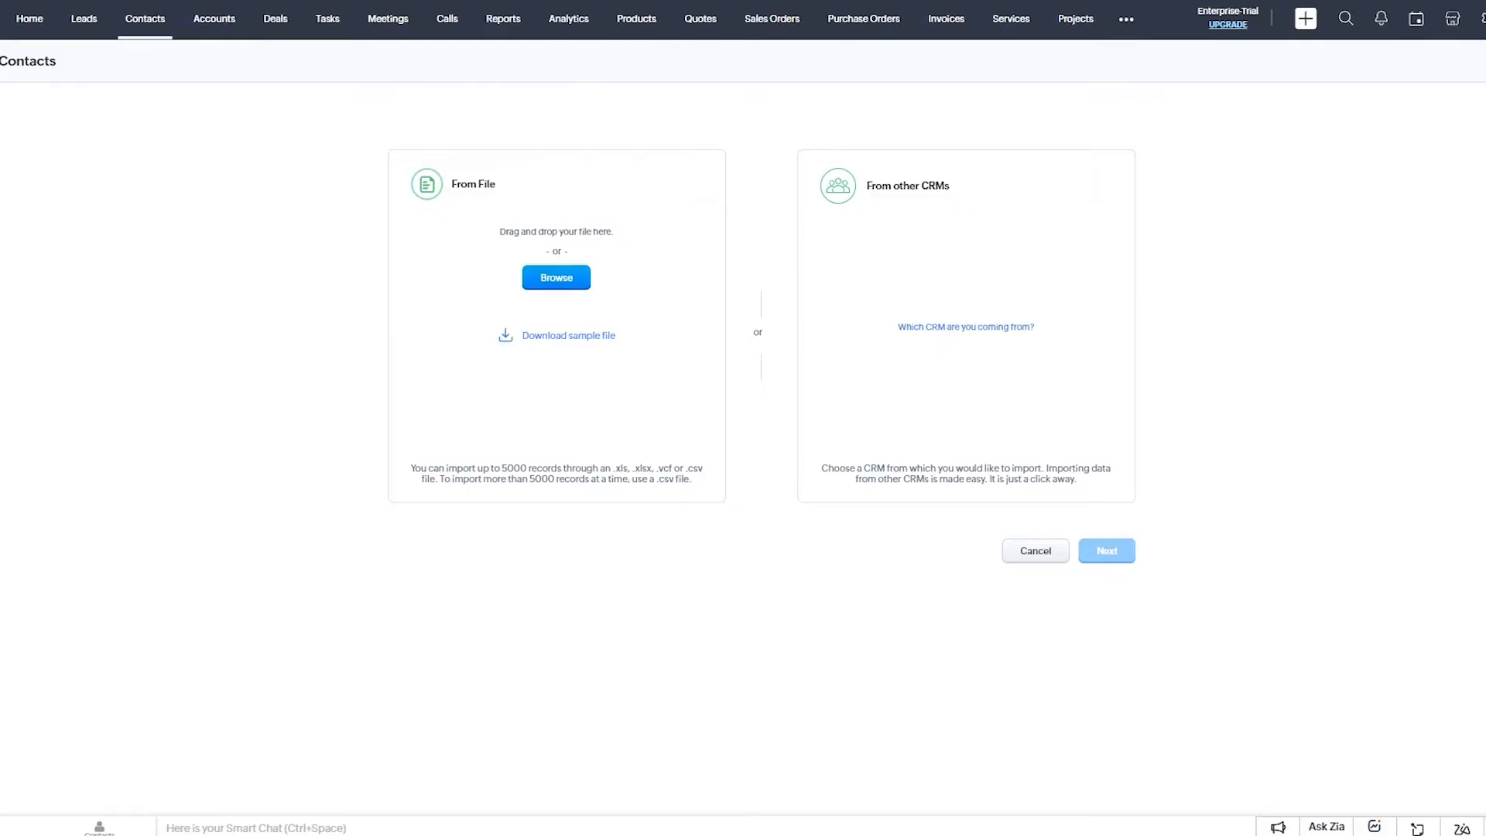
click(1047, 555)
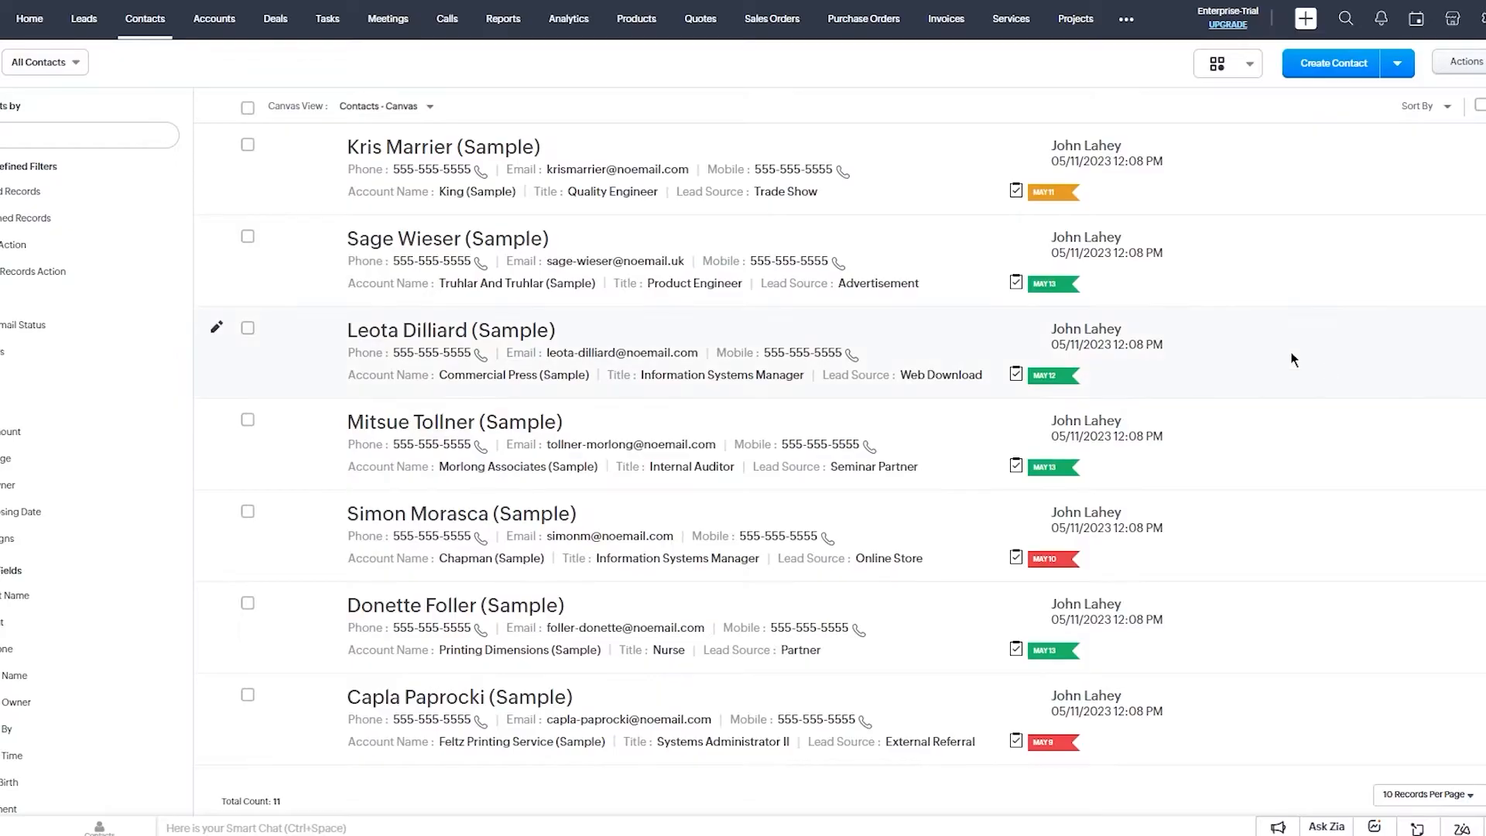
click(1339, 78)
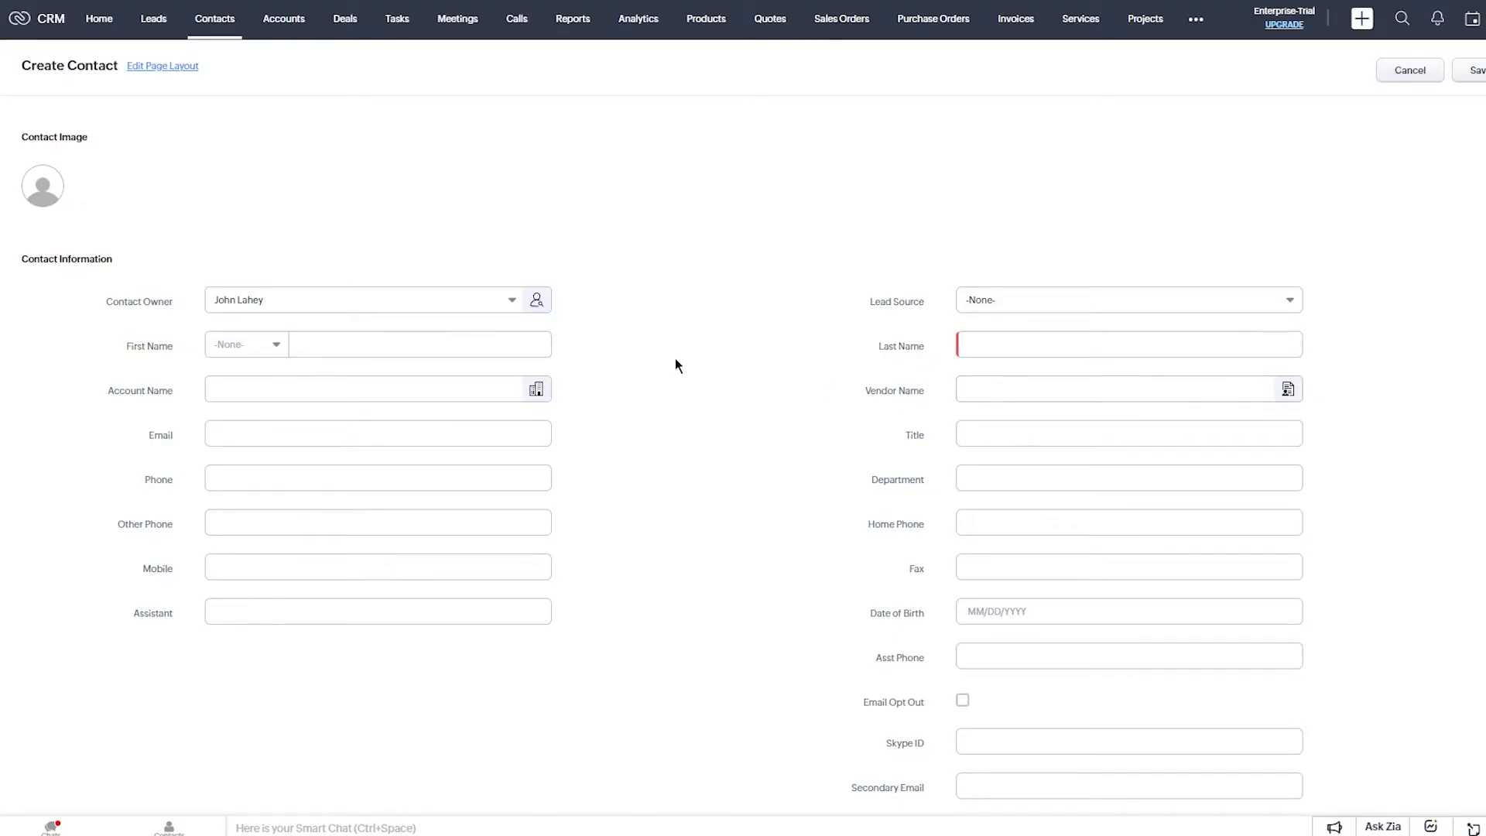
click(355, 298)
Keep the prefilled contact owner and set Lead Source to Advertisement.
click(442, 263)
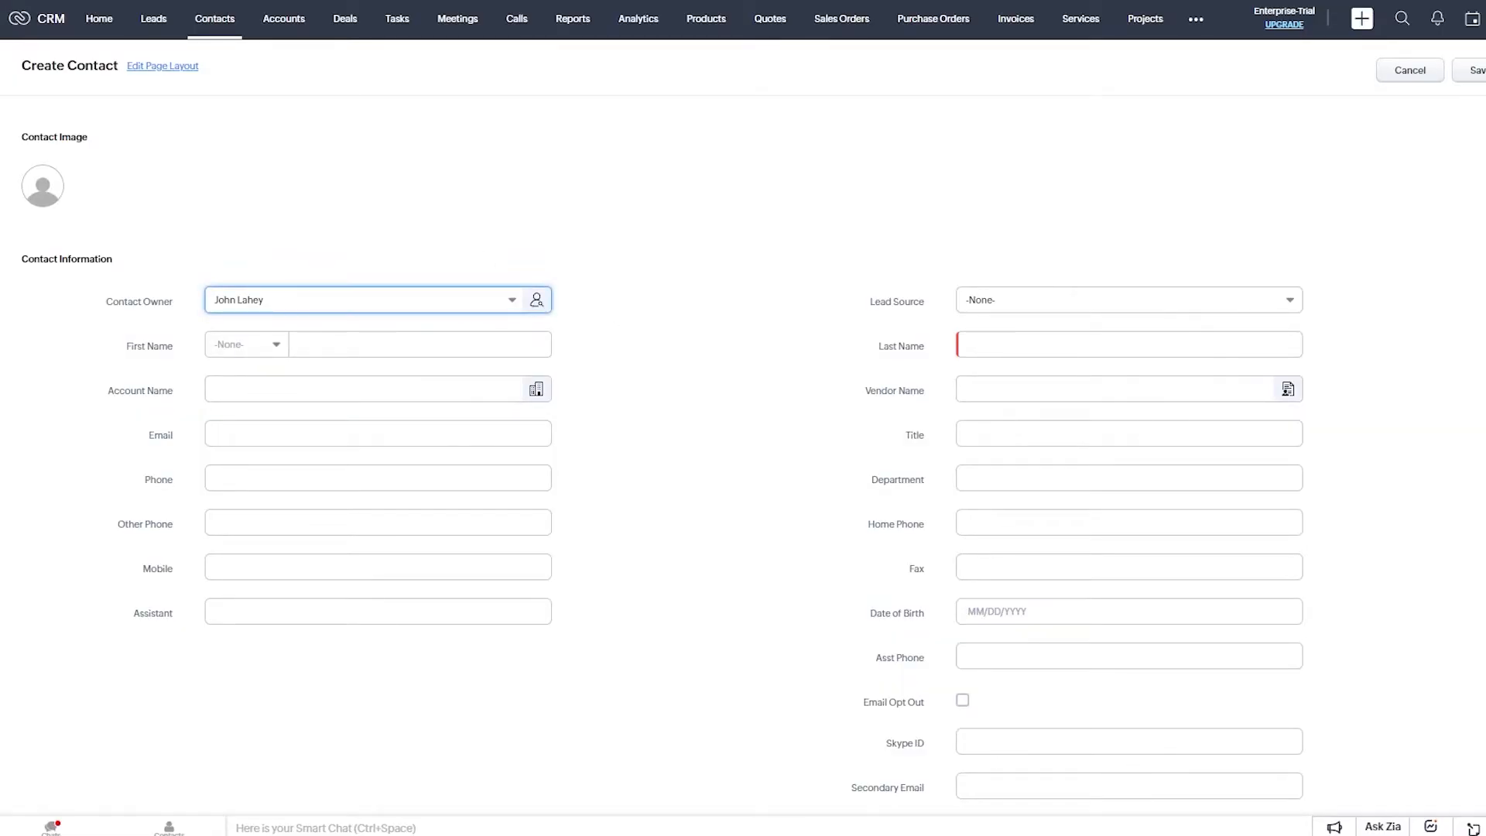
click(1140, 303)
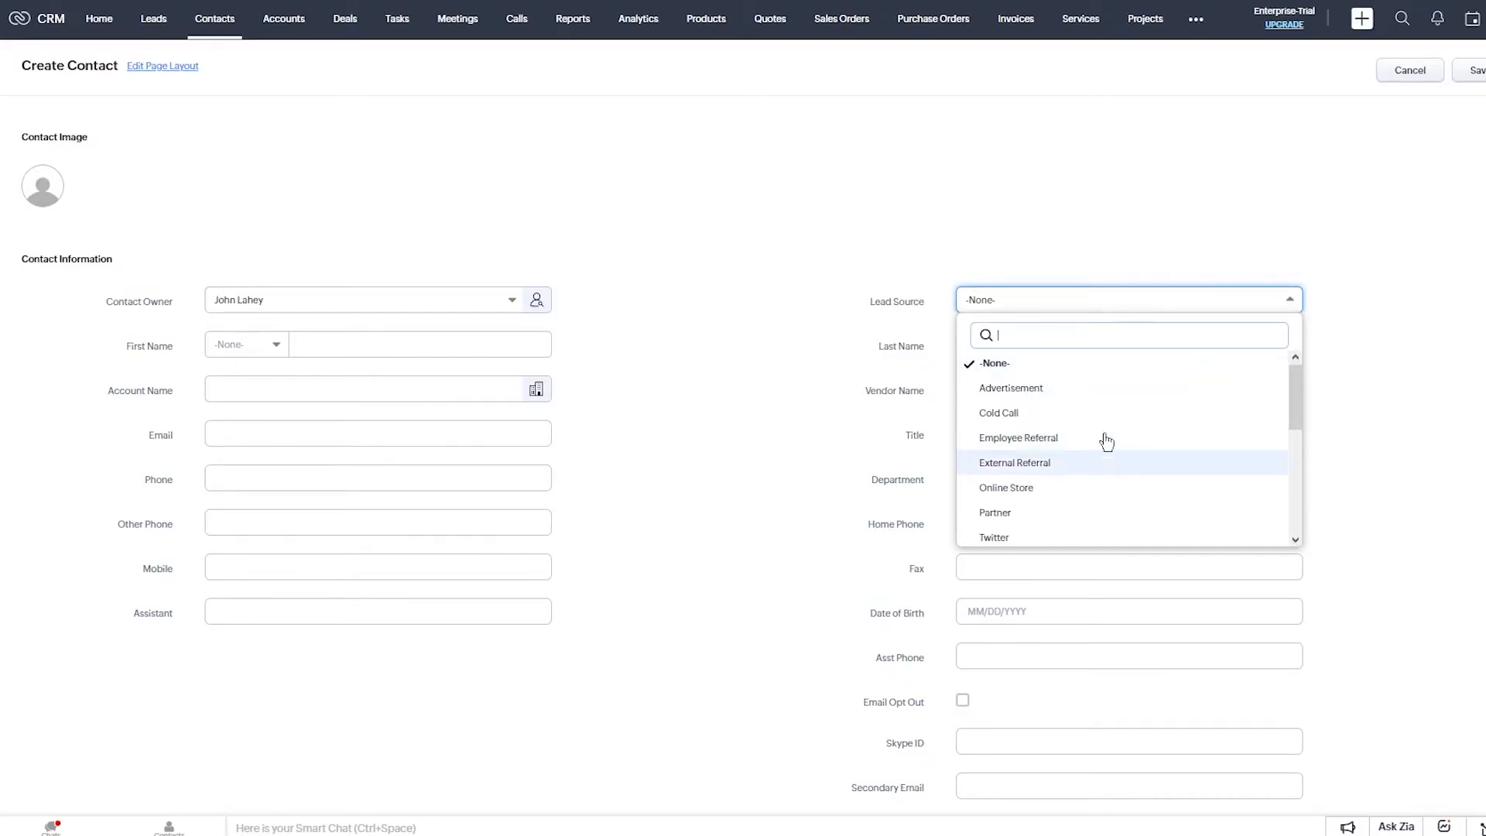
scroll(1095, 441, down, 5)
scroll(1114, 426, up, 5)
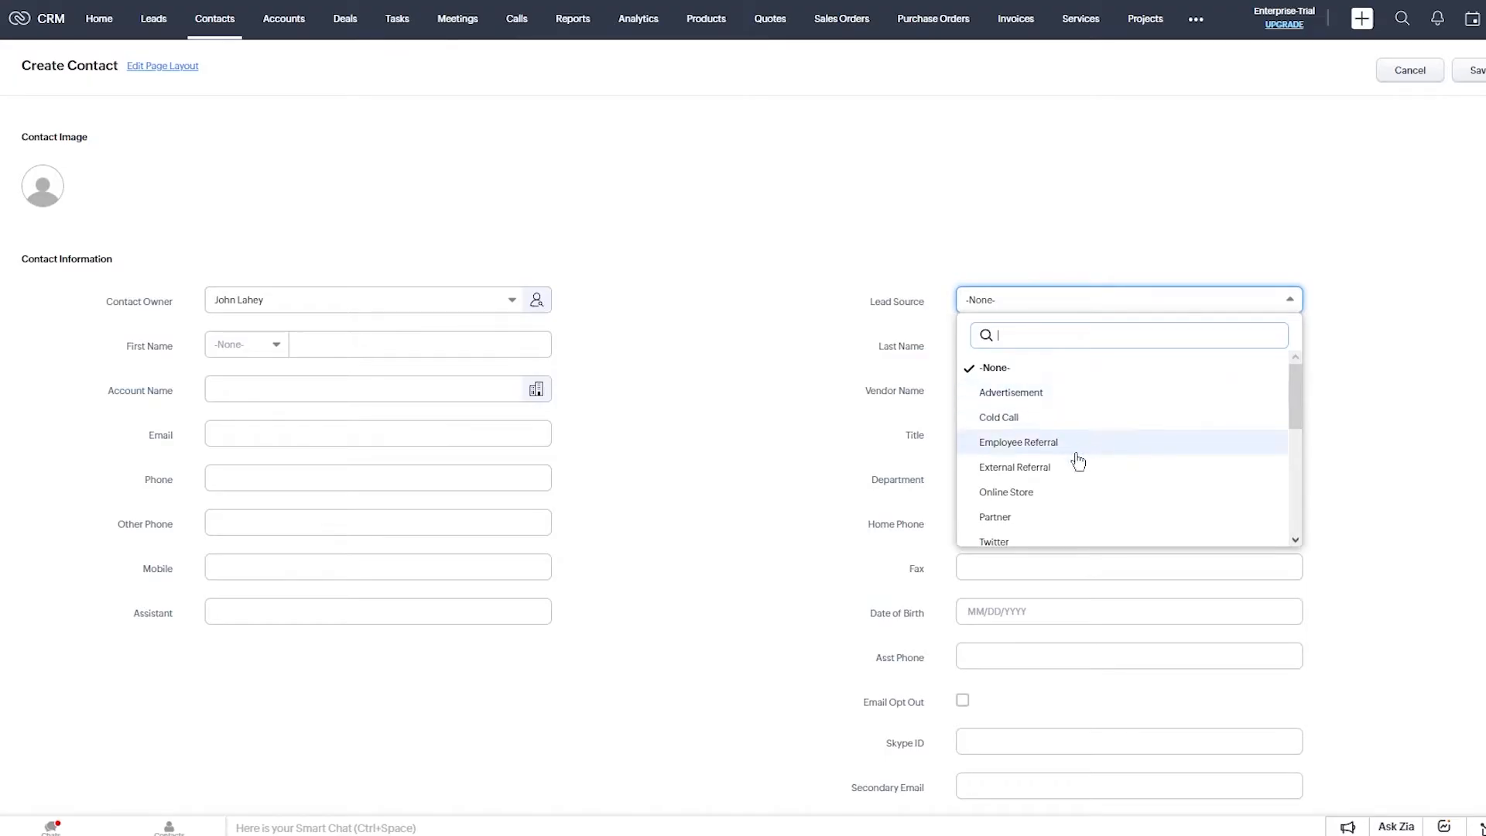
click(1051, 392)
Enter salutation Mr. with the contact's first name and last name.
click(408, 345)
click(226, 347)
click(260, 399)
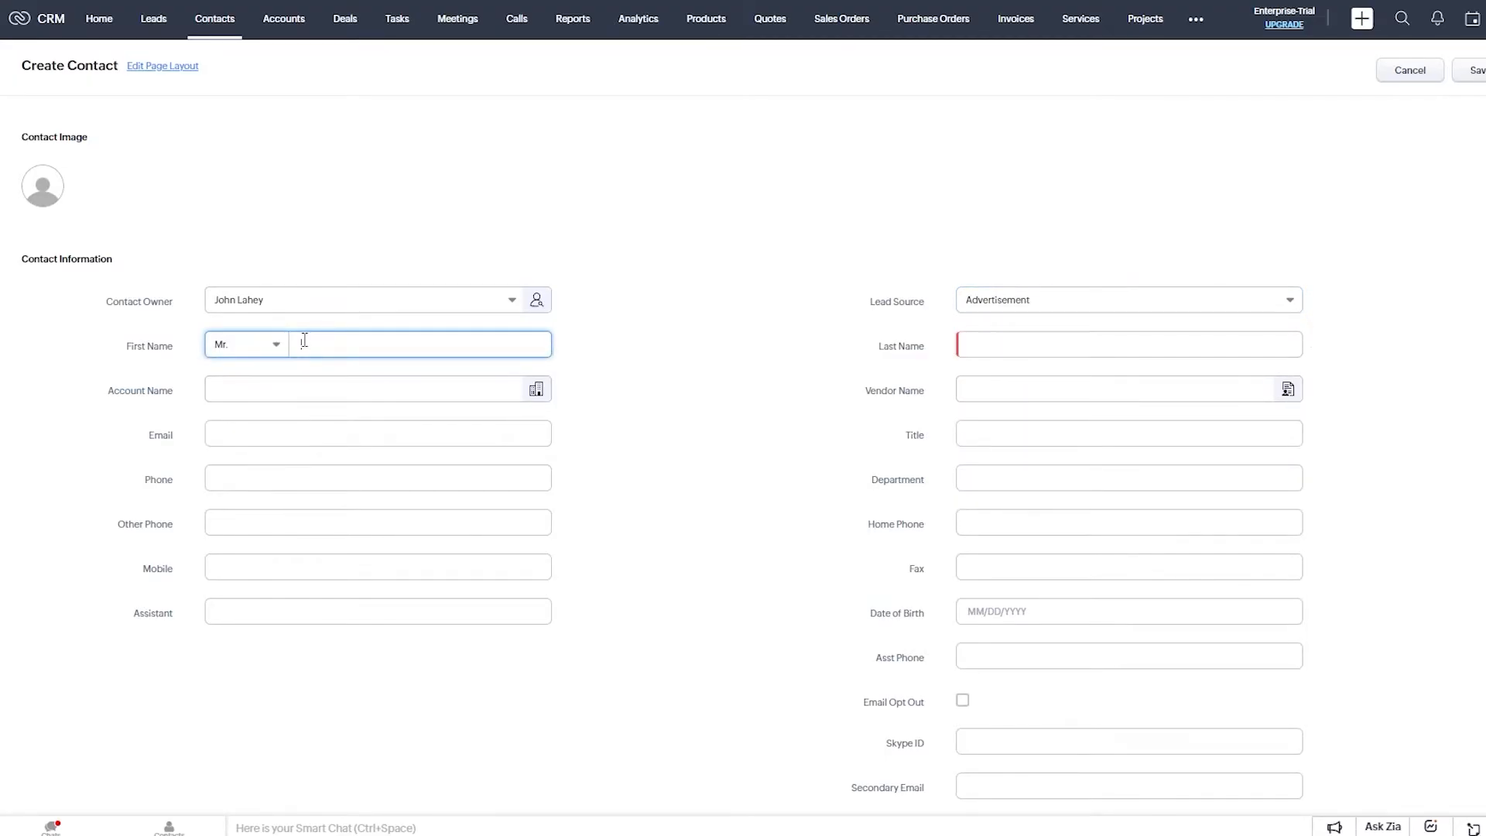
text(juitguhukgh)
click(997, 346)
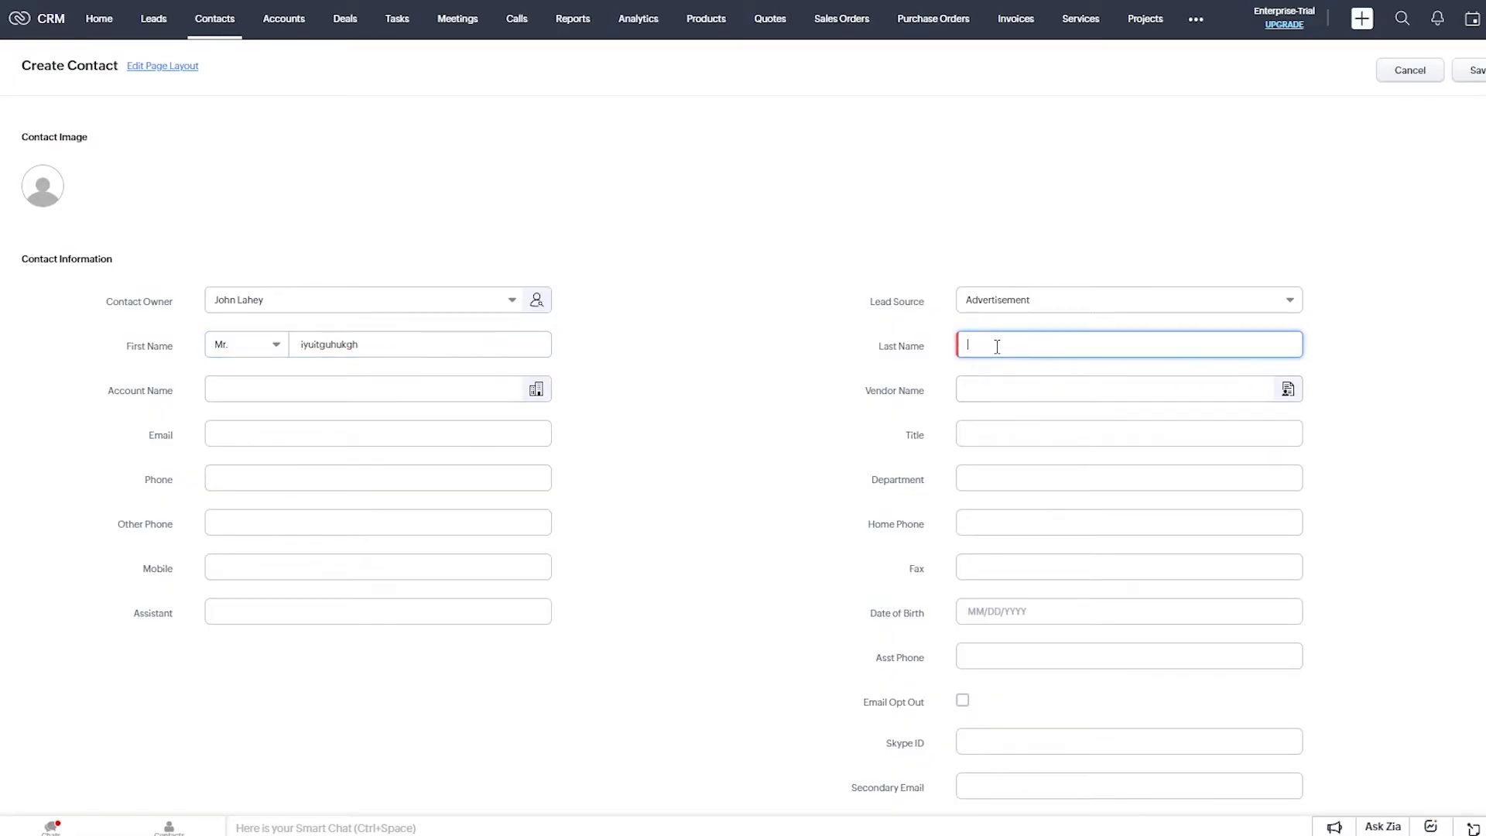
text(bnbvfhtc)
Link the contact to the account Chapman (Sample).
click(258, 400)
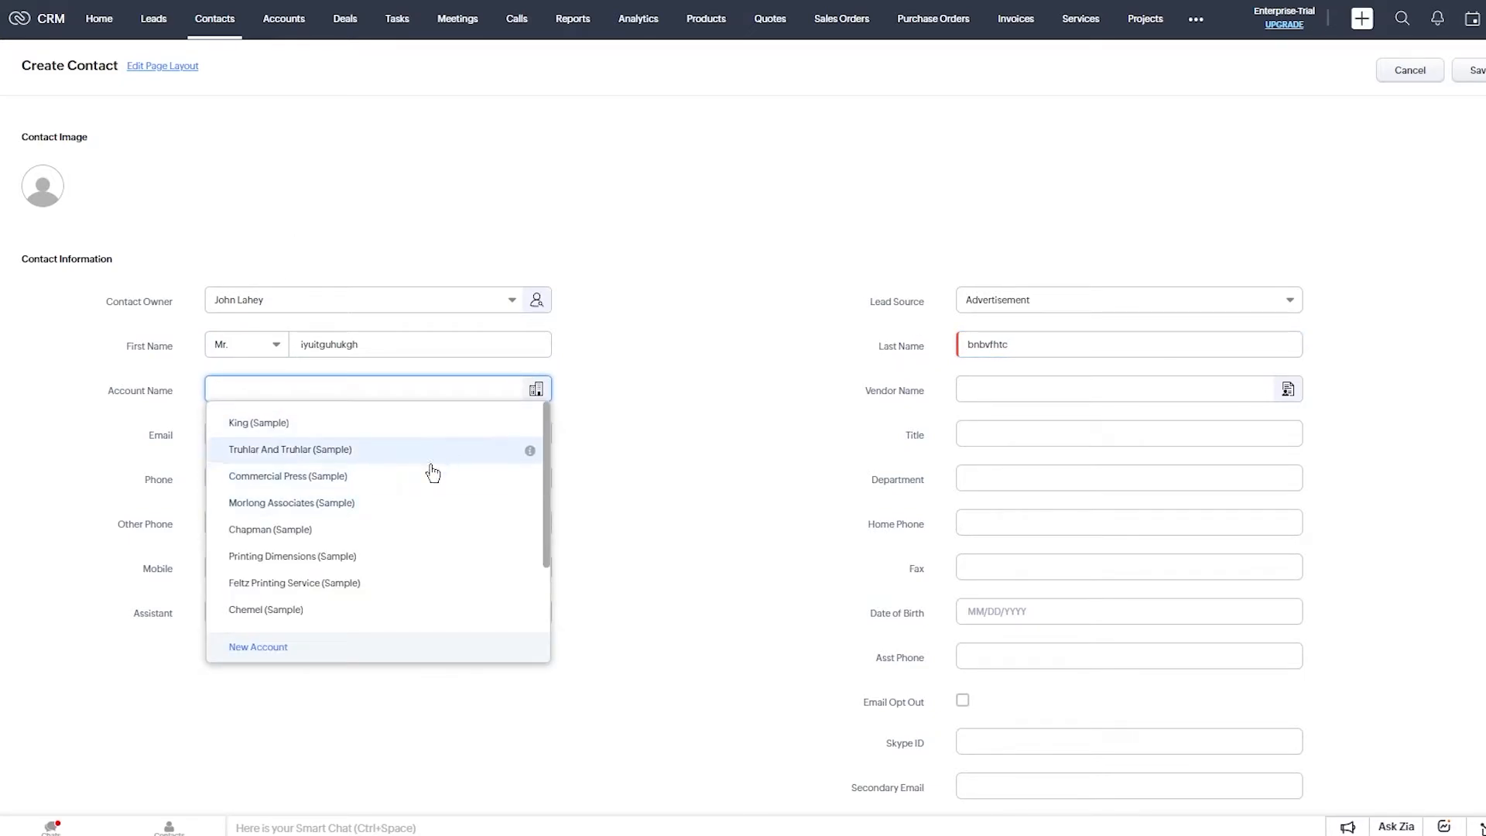
click(417, 545)
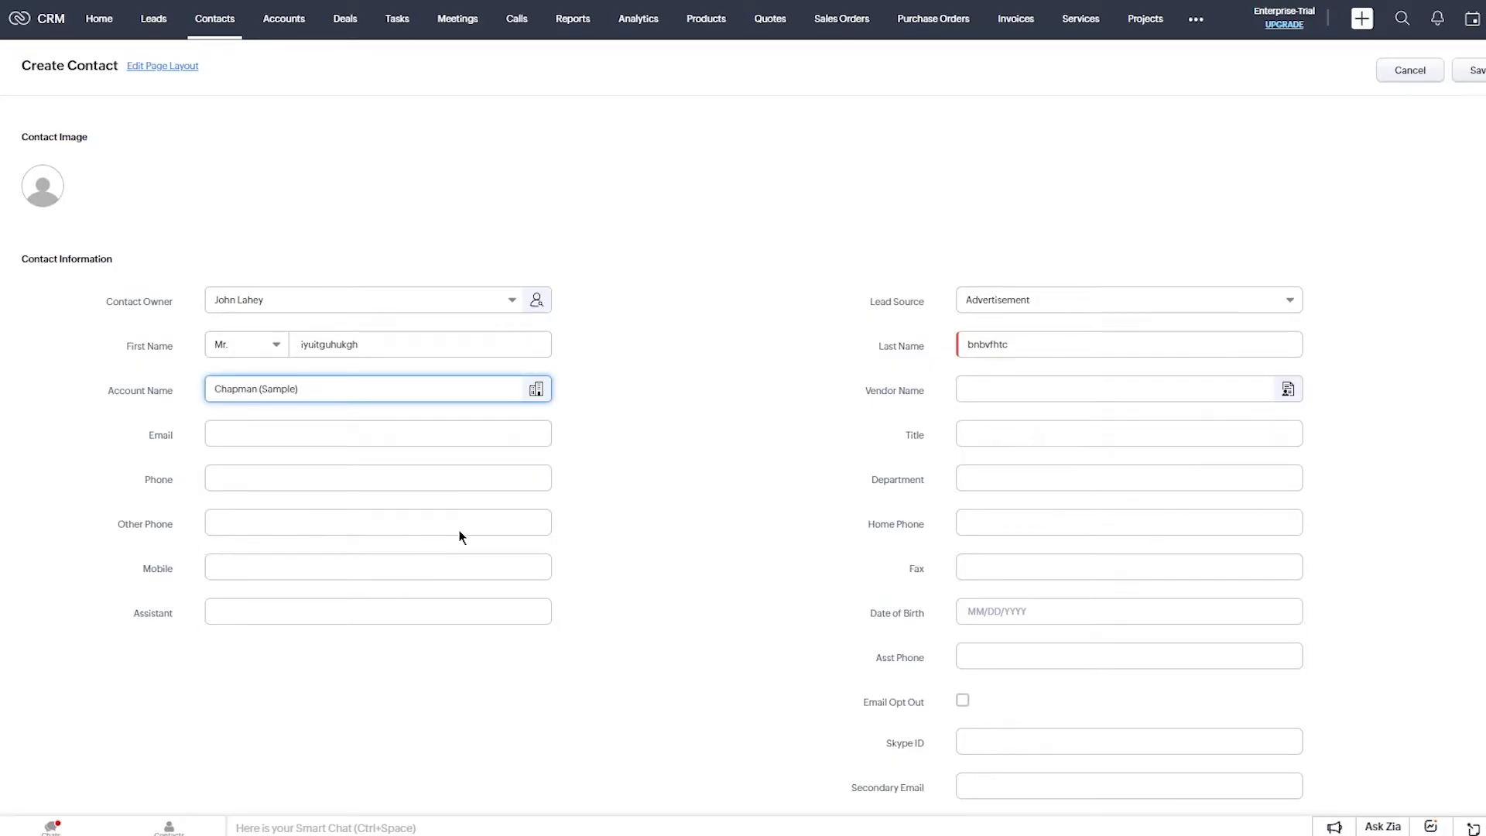
click(1025, 387)
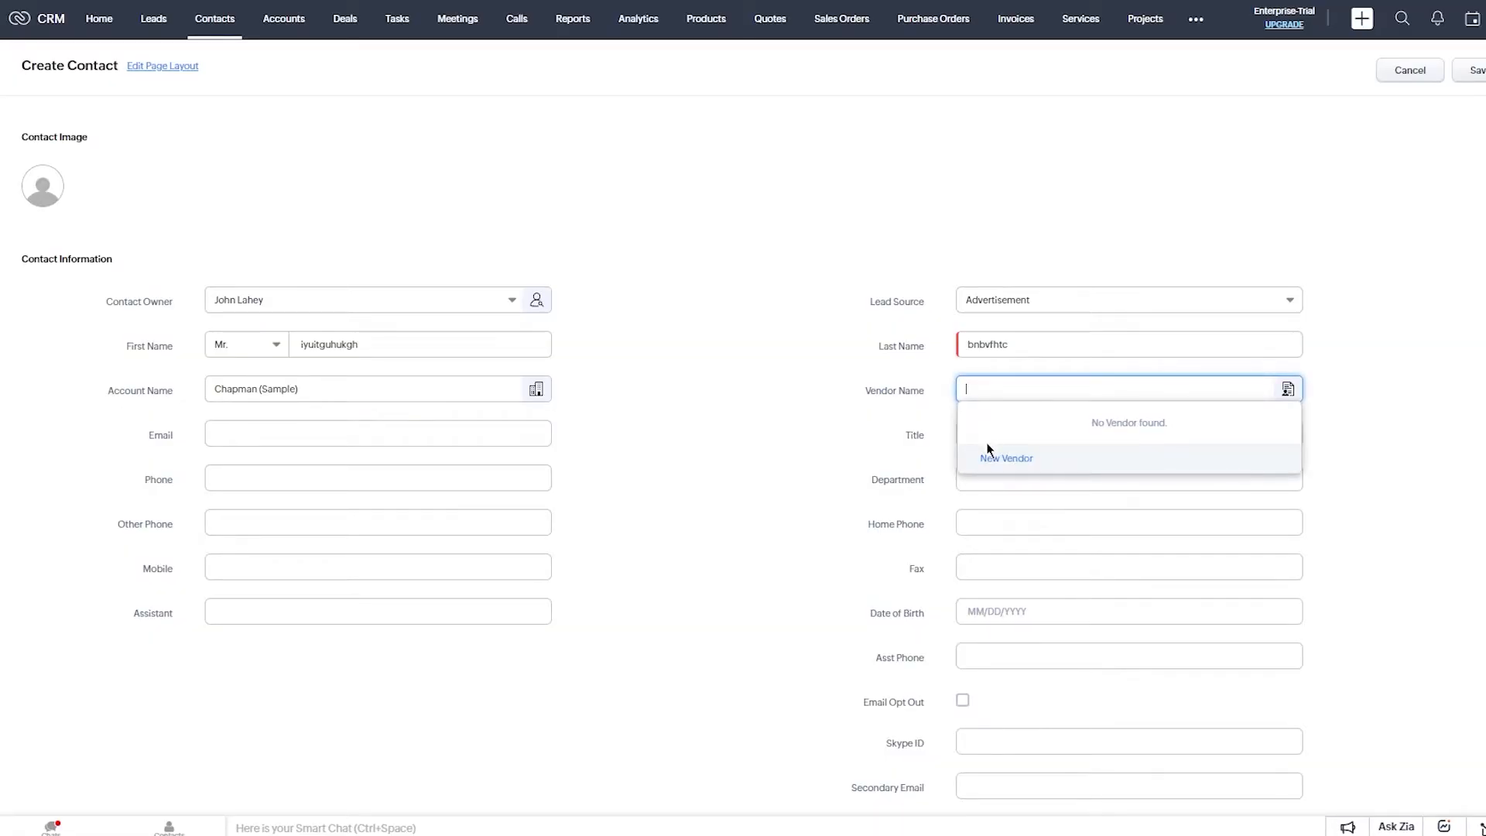
Quick-create vendor 'bccvzsatre' and set it as the contact's vendor.
click(993, 463)
text(bccvzsatre)
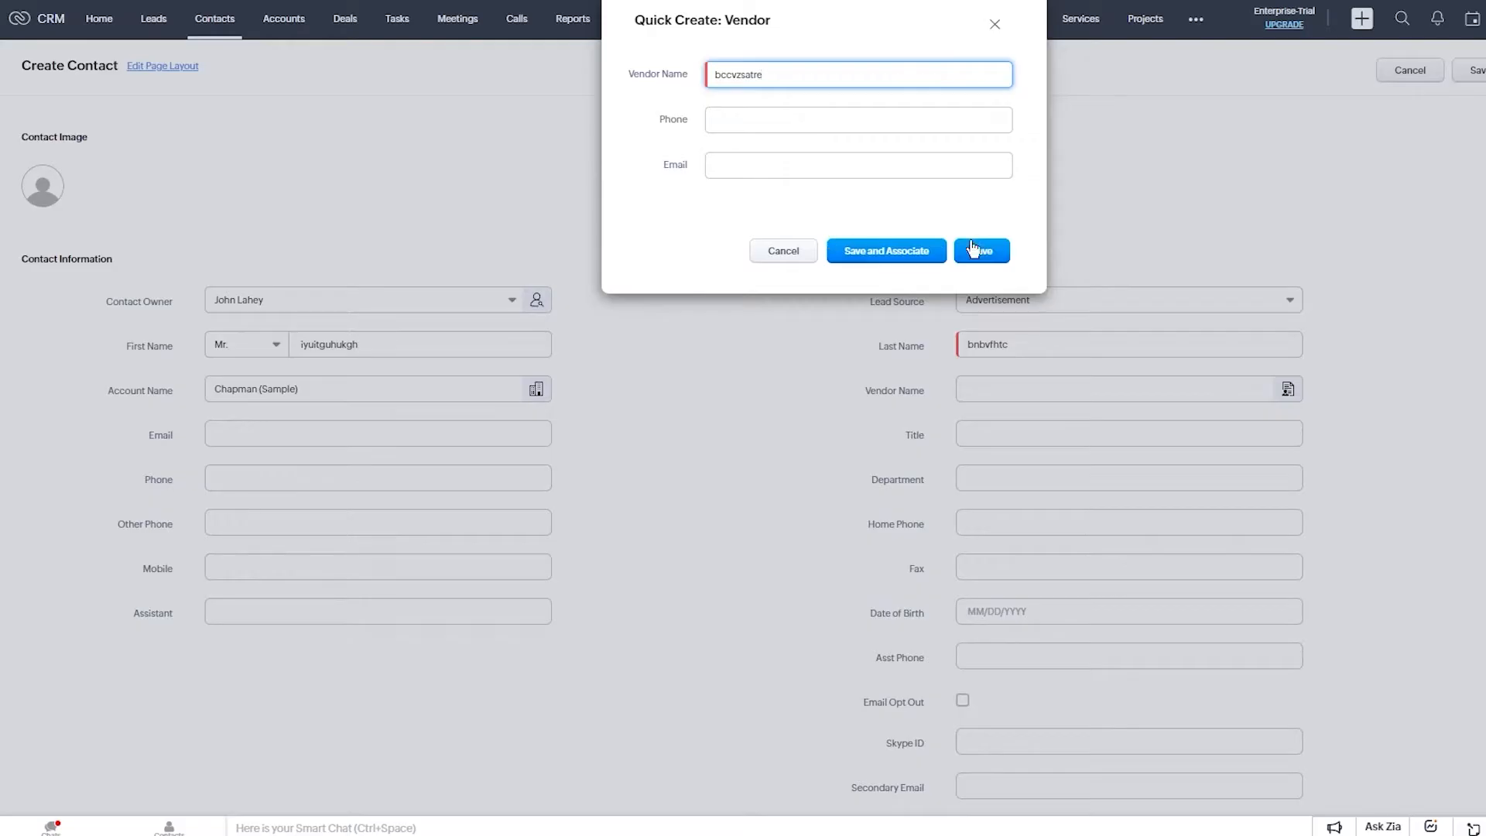
click(789, 120)
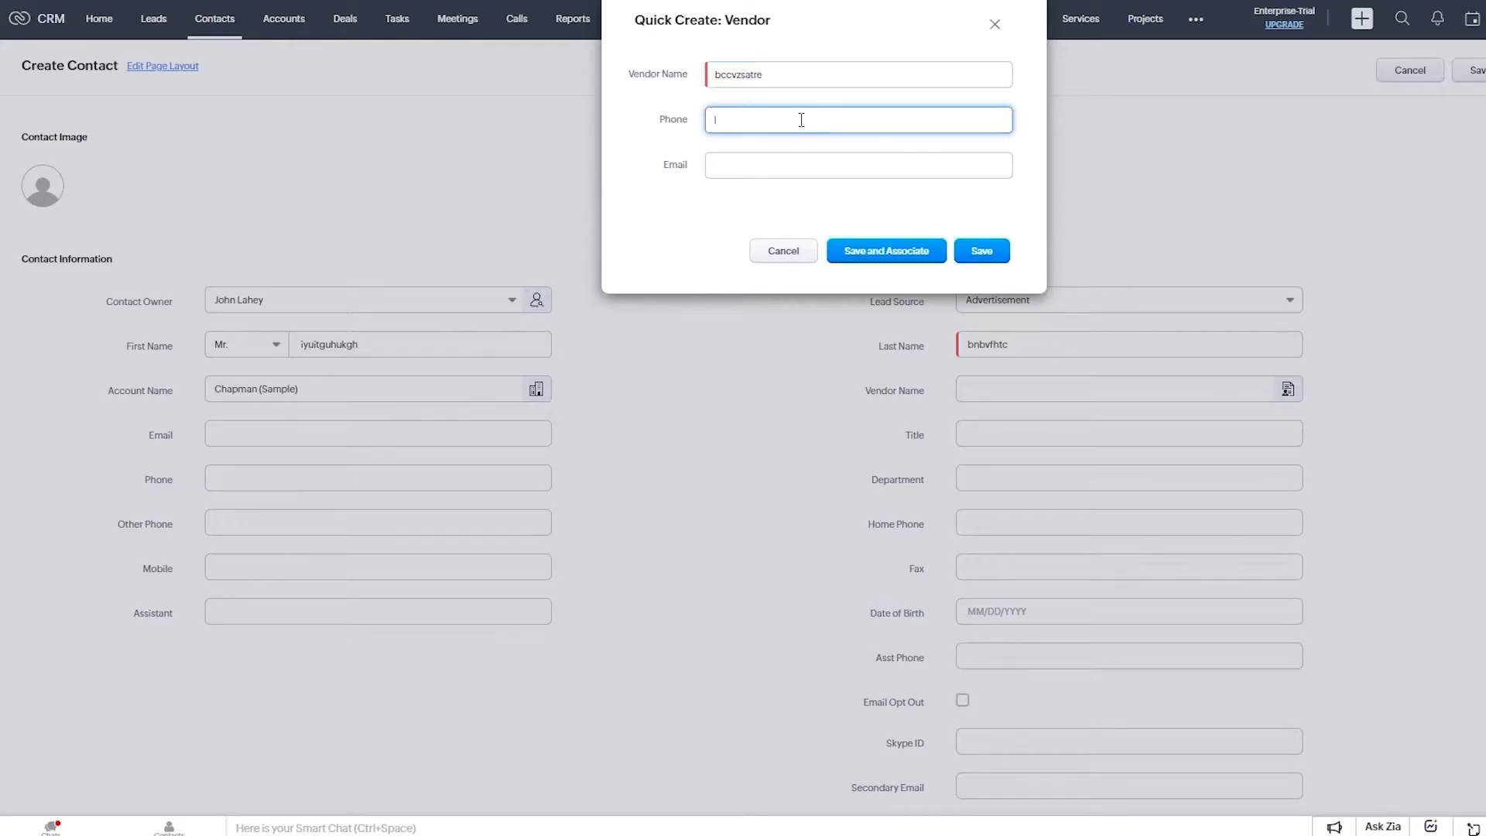
click(984, 250)
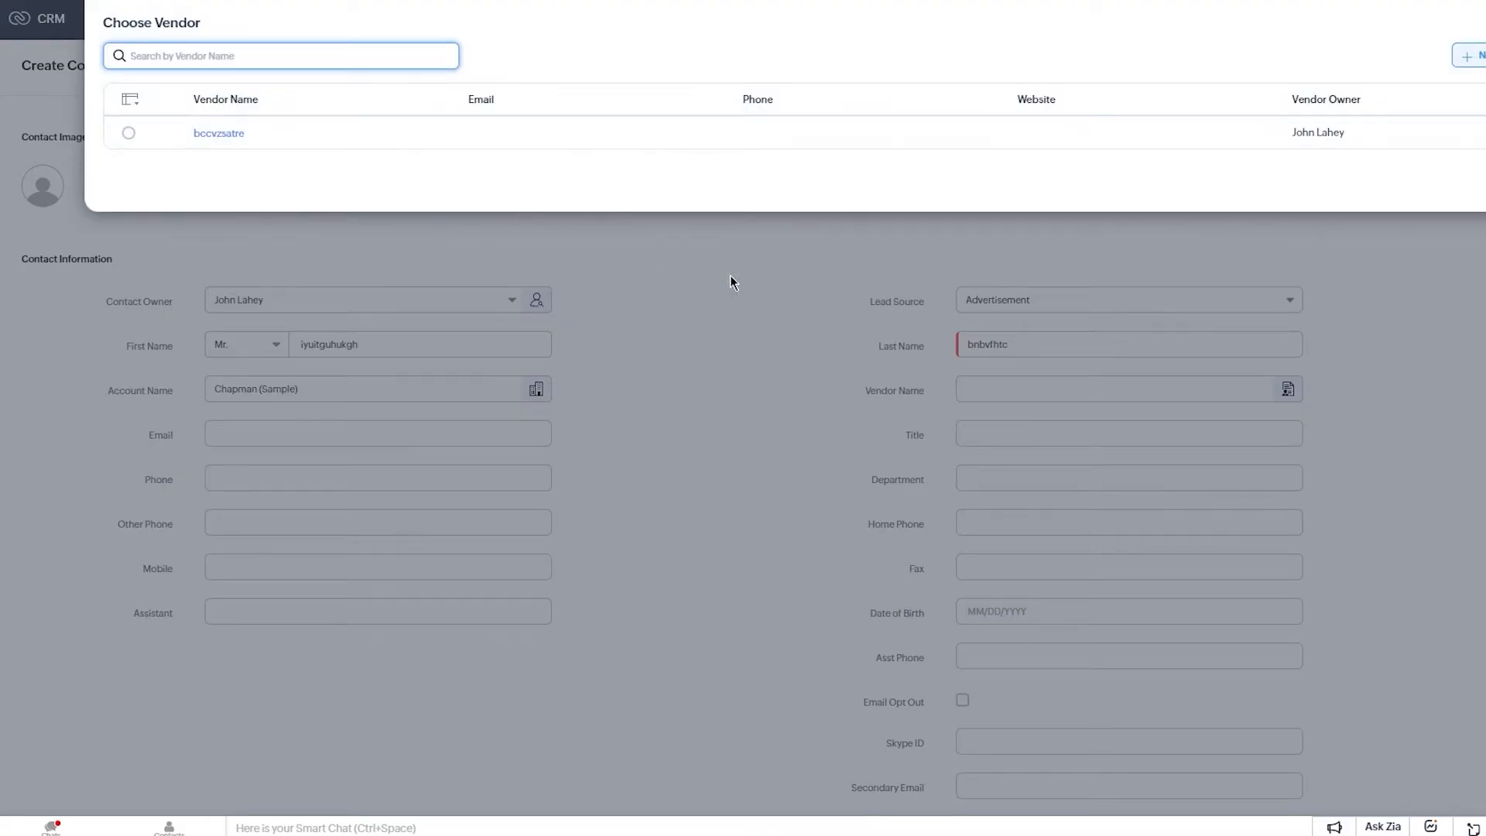
click(1298, 312)
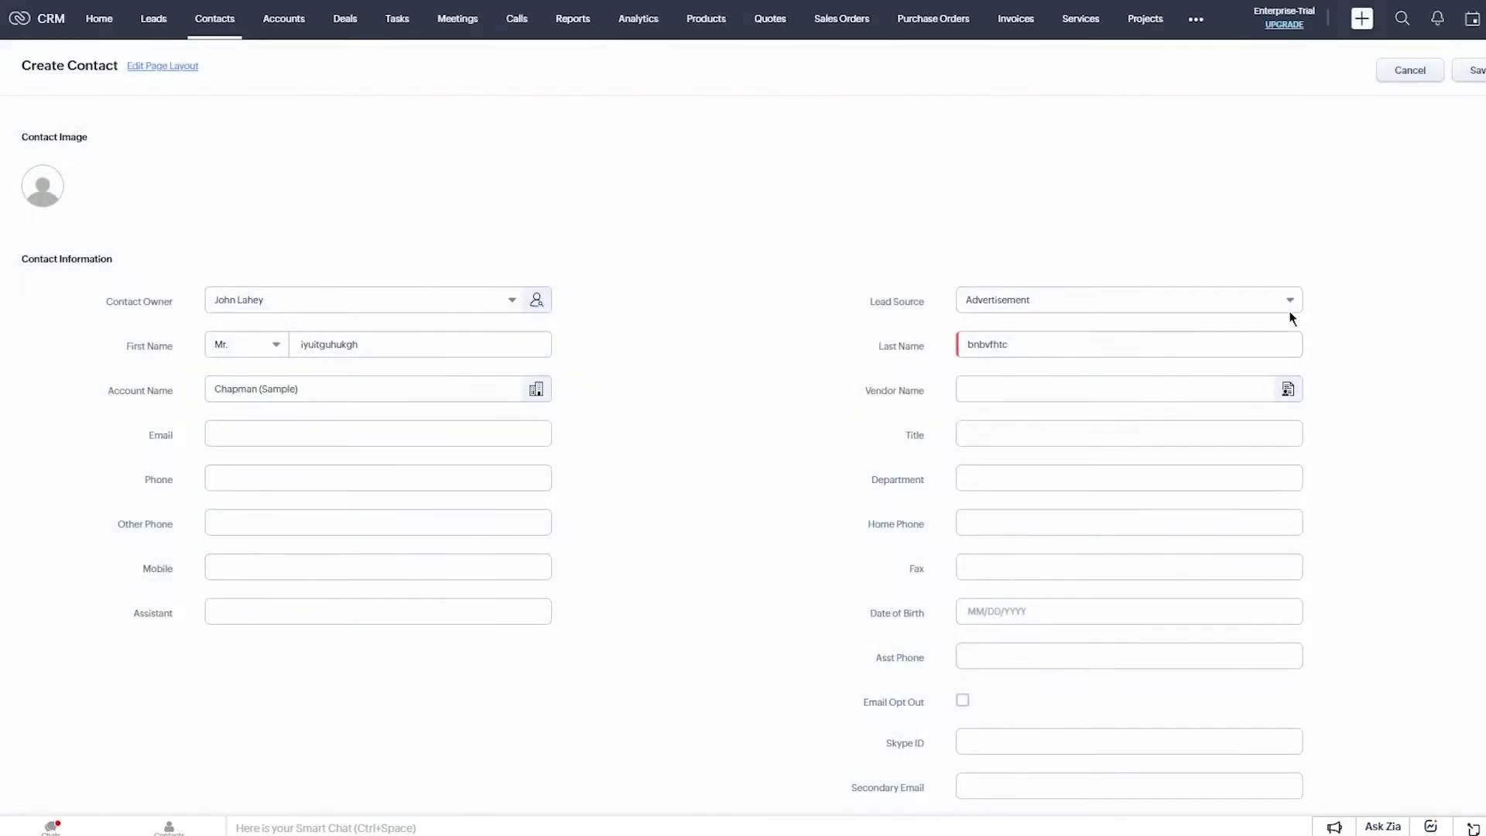
click(1103, 391)
click(1076, 431)
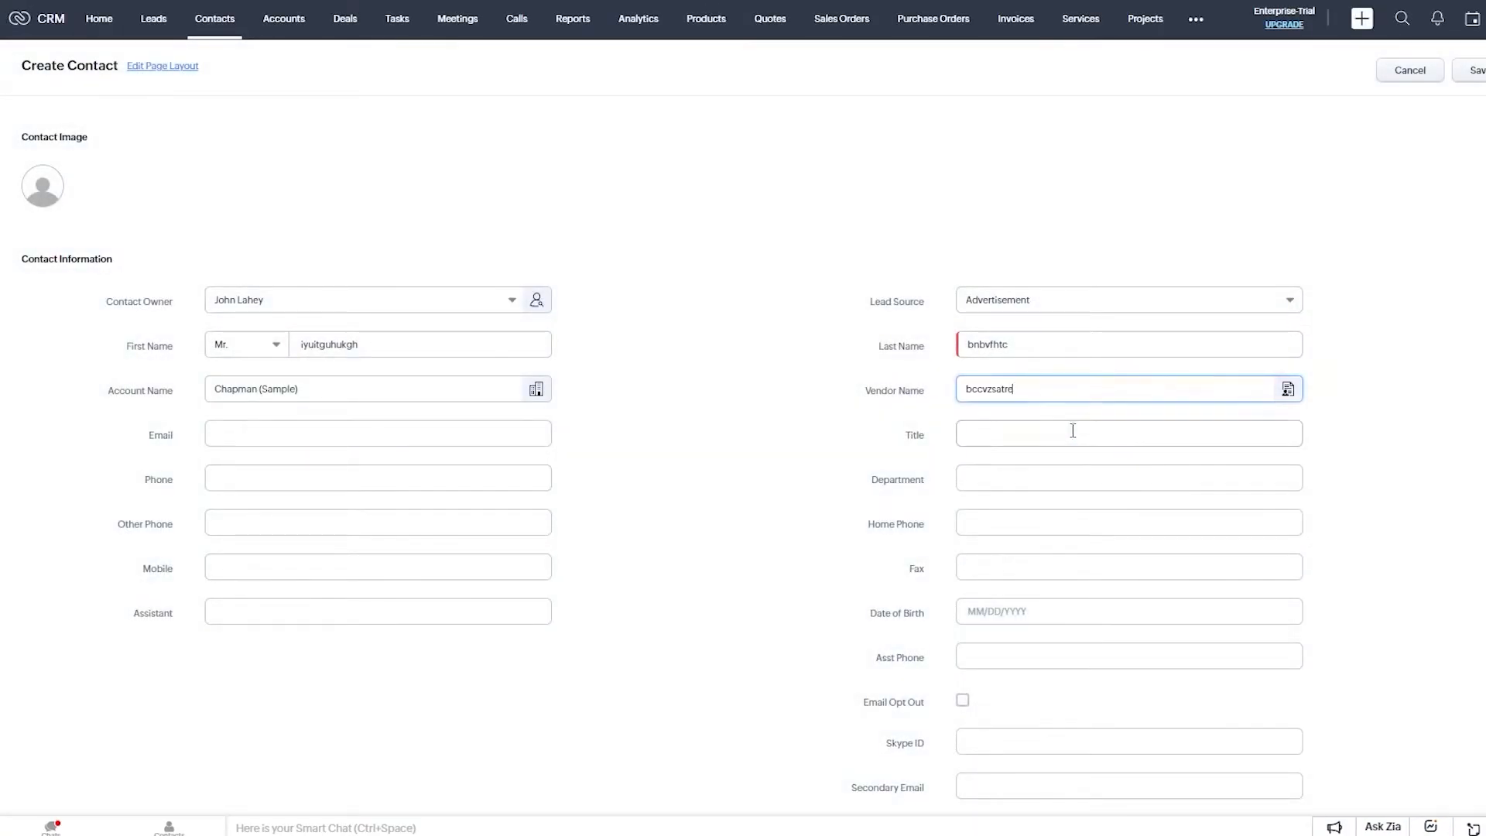
Fill email and phone from the saved suggestion, title 'bcoipoyyefx' and department Marketing.
click(259, 435)
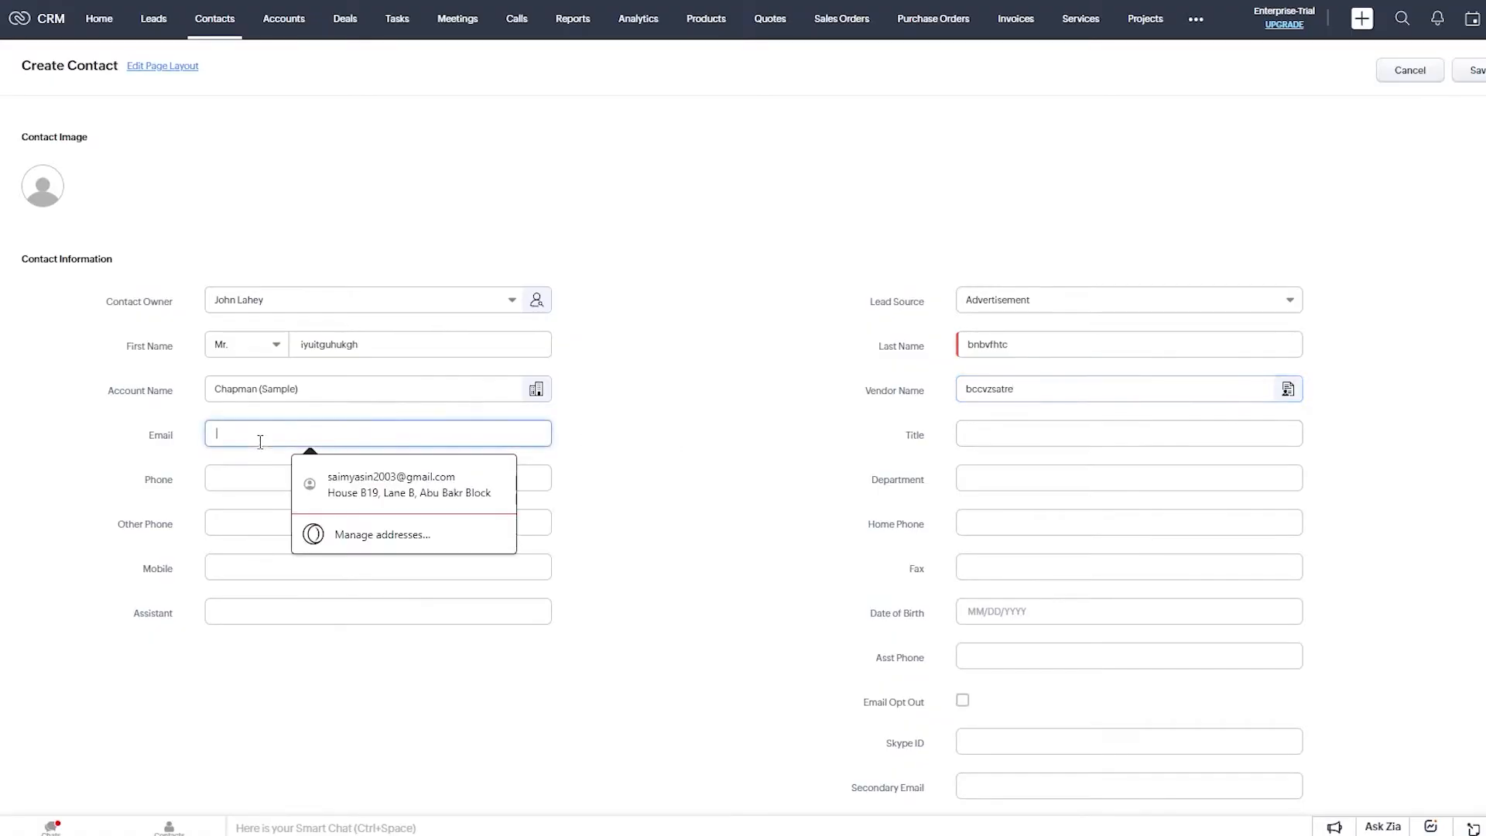
click(454, 486)
click(1010, 445)
text(bcoipoyyefx)
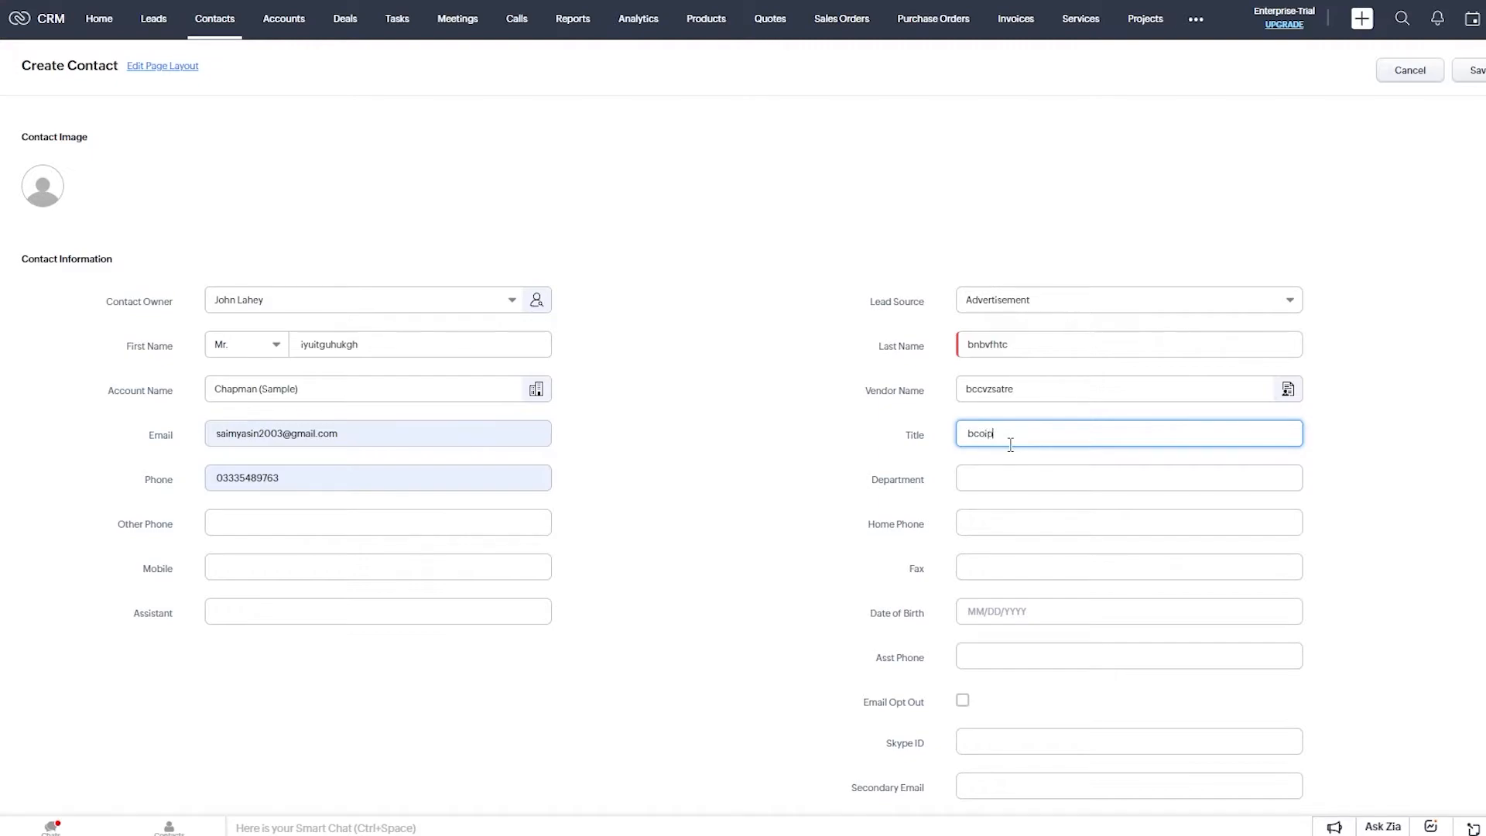
click(1027, 482)
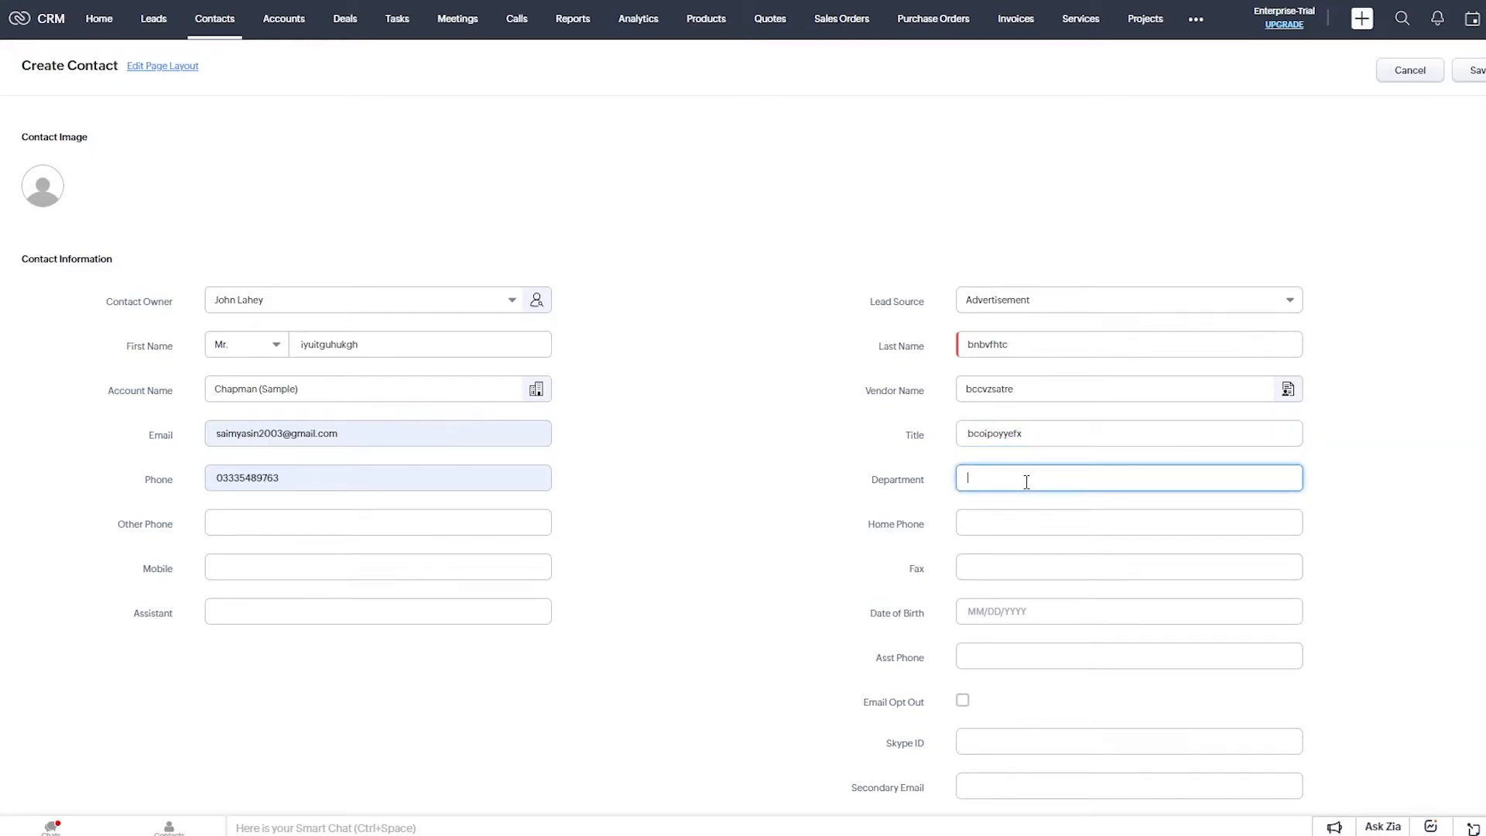
text(Marketing)
Set the date of birth to 05/28/2023.
click(390, 524)
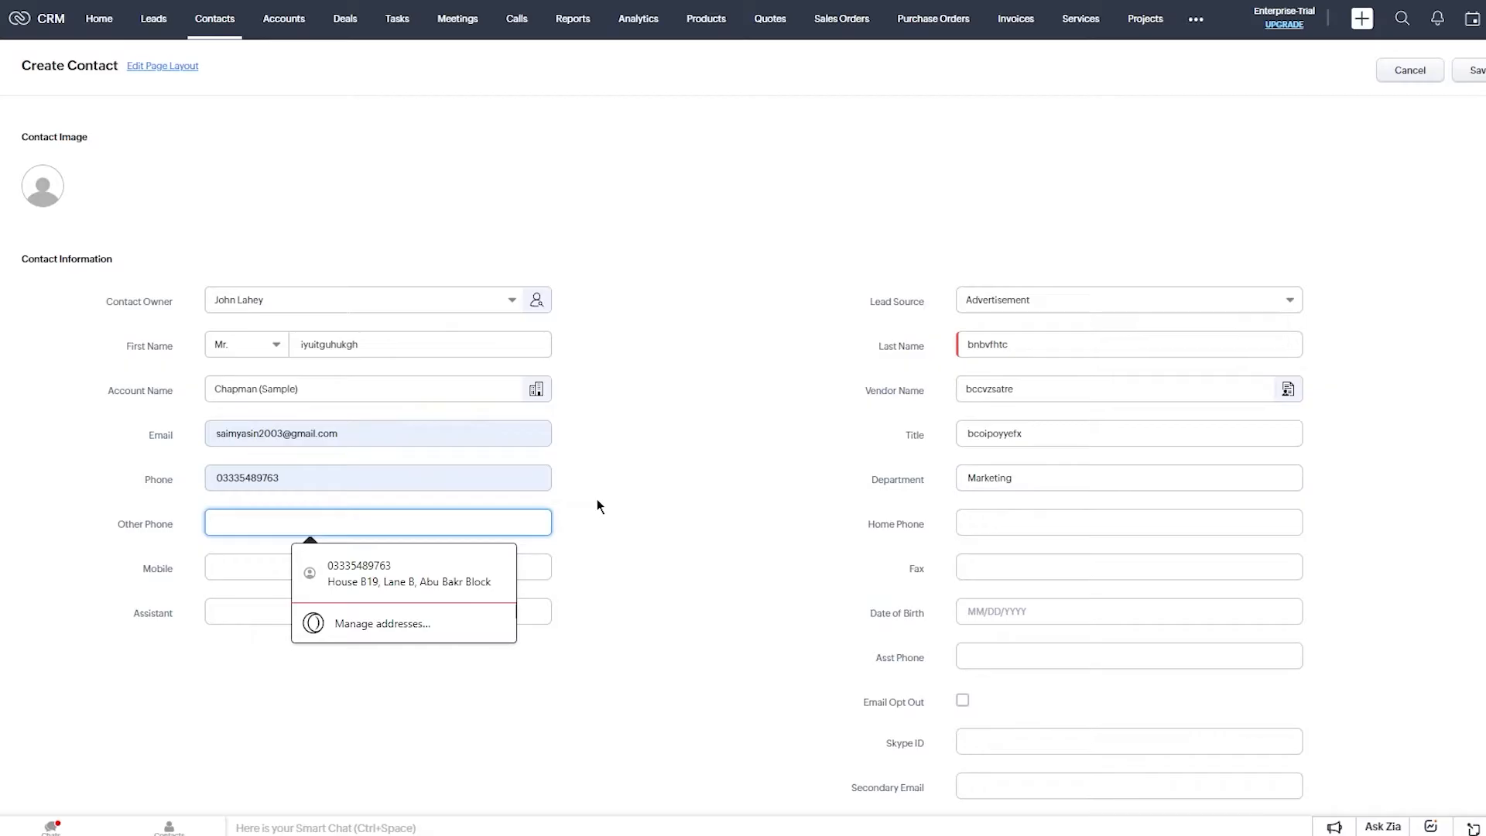
click(1474, 71)
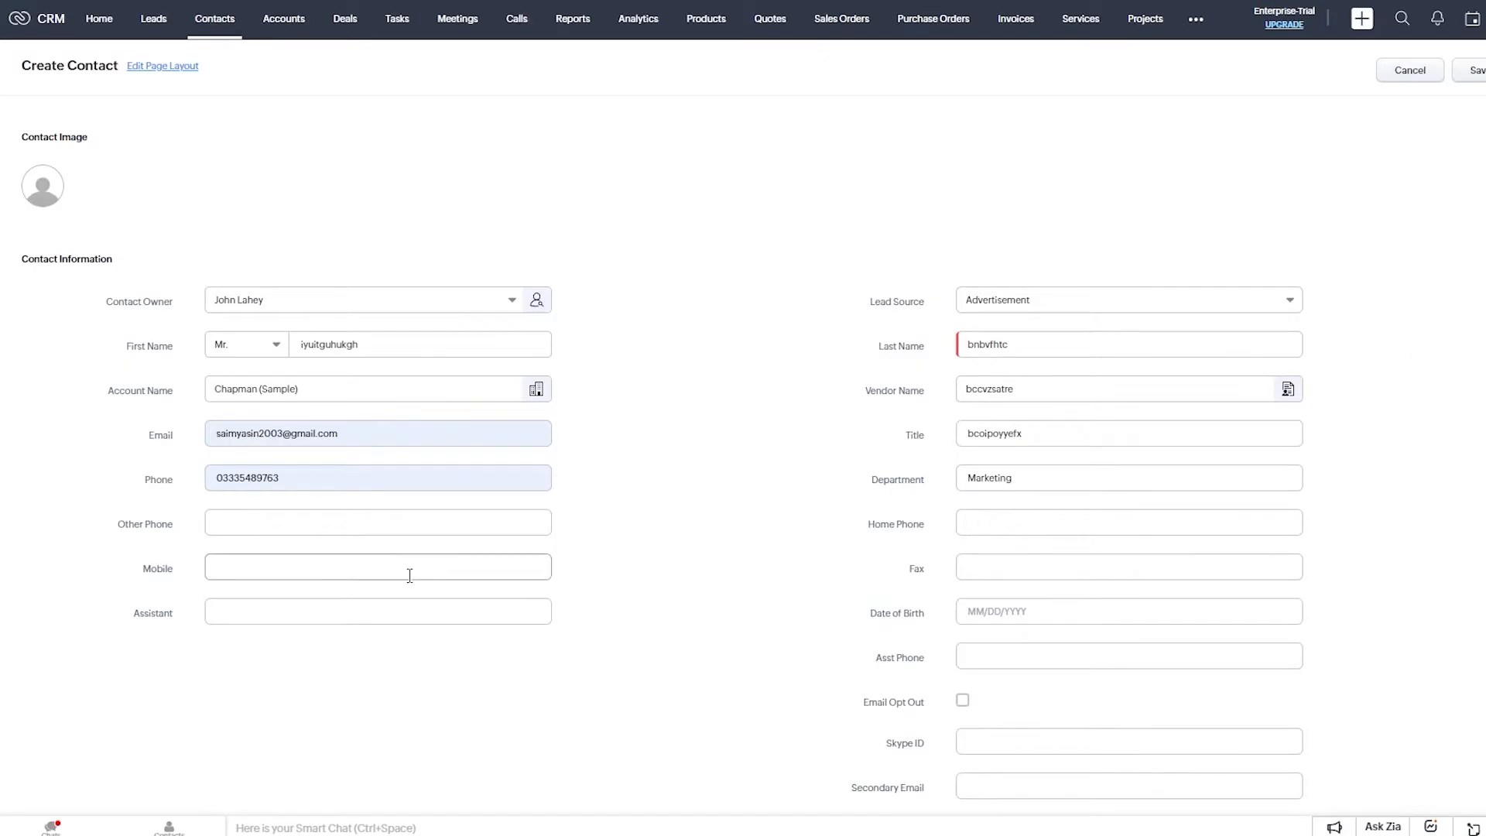
click(999, 573)
click(400, 616)
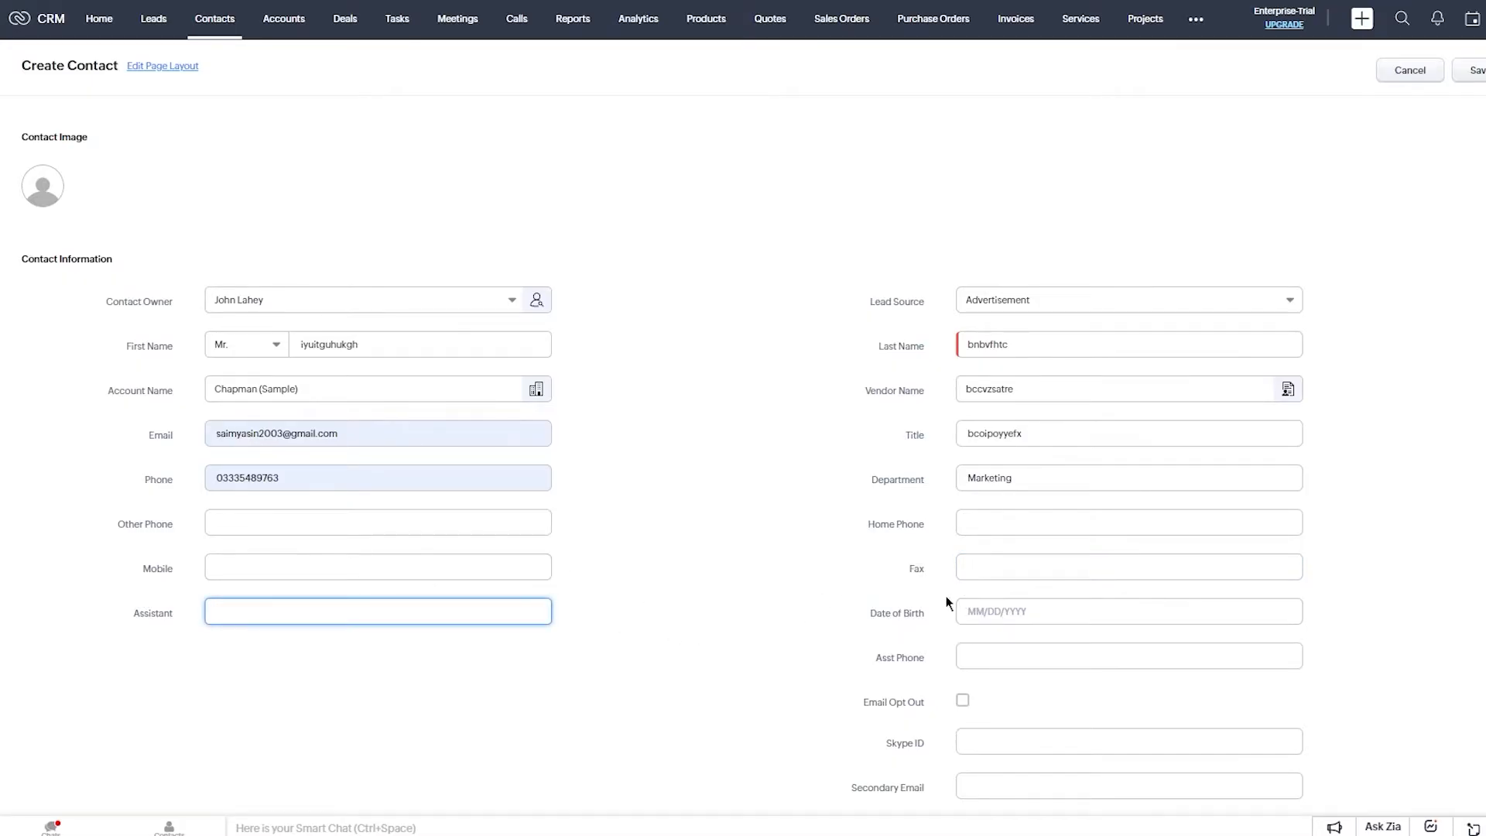
click(1003, 608)
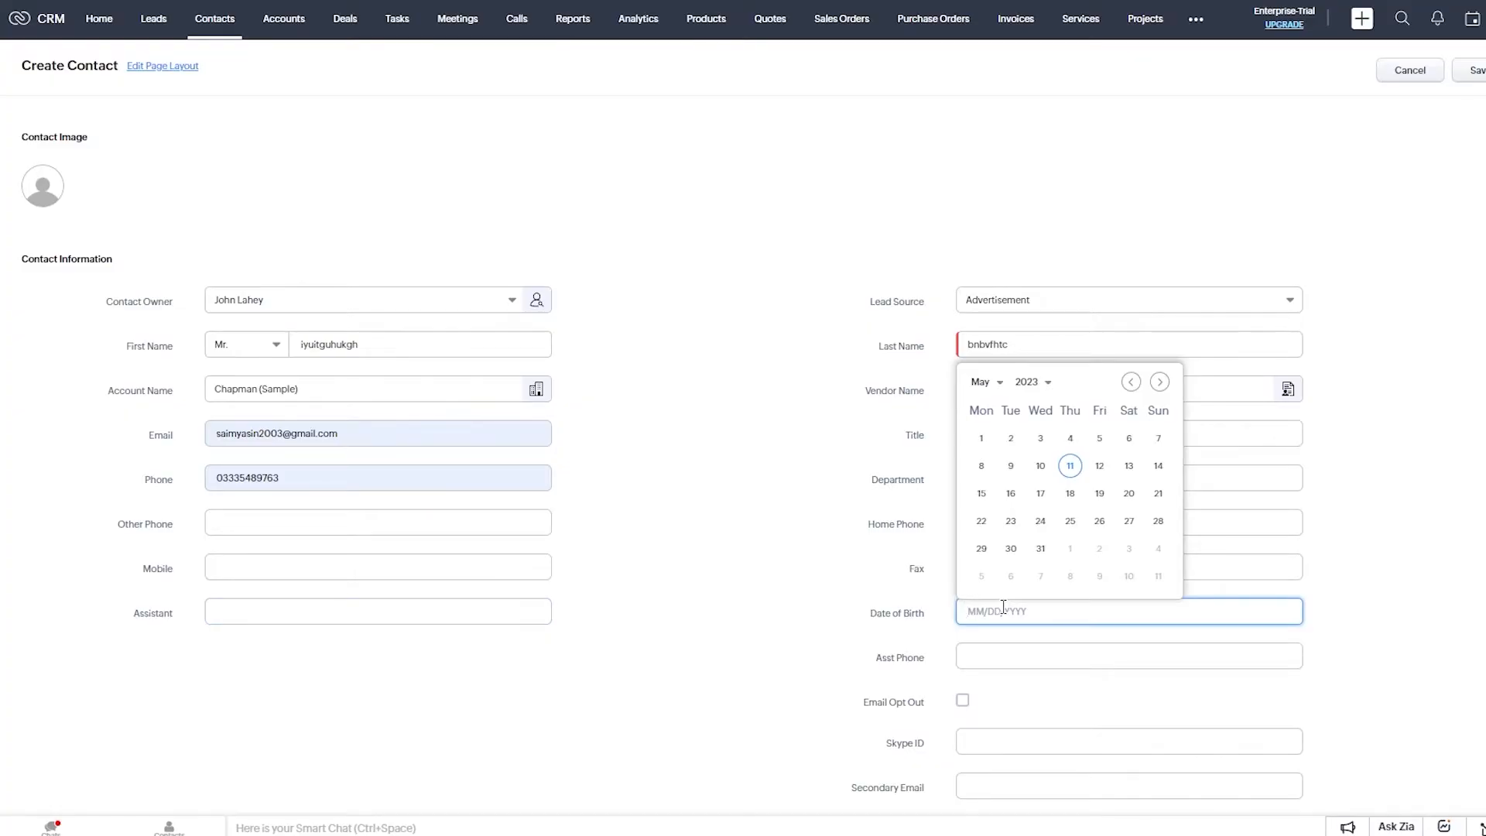
click(1156, 521)
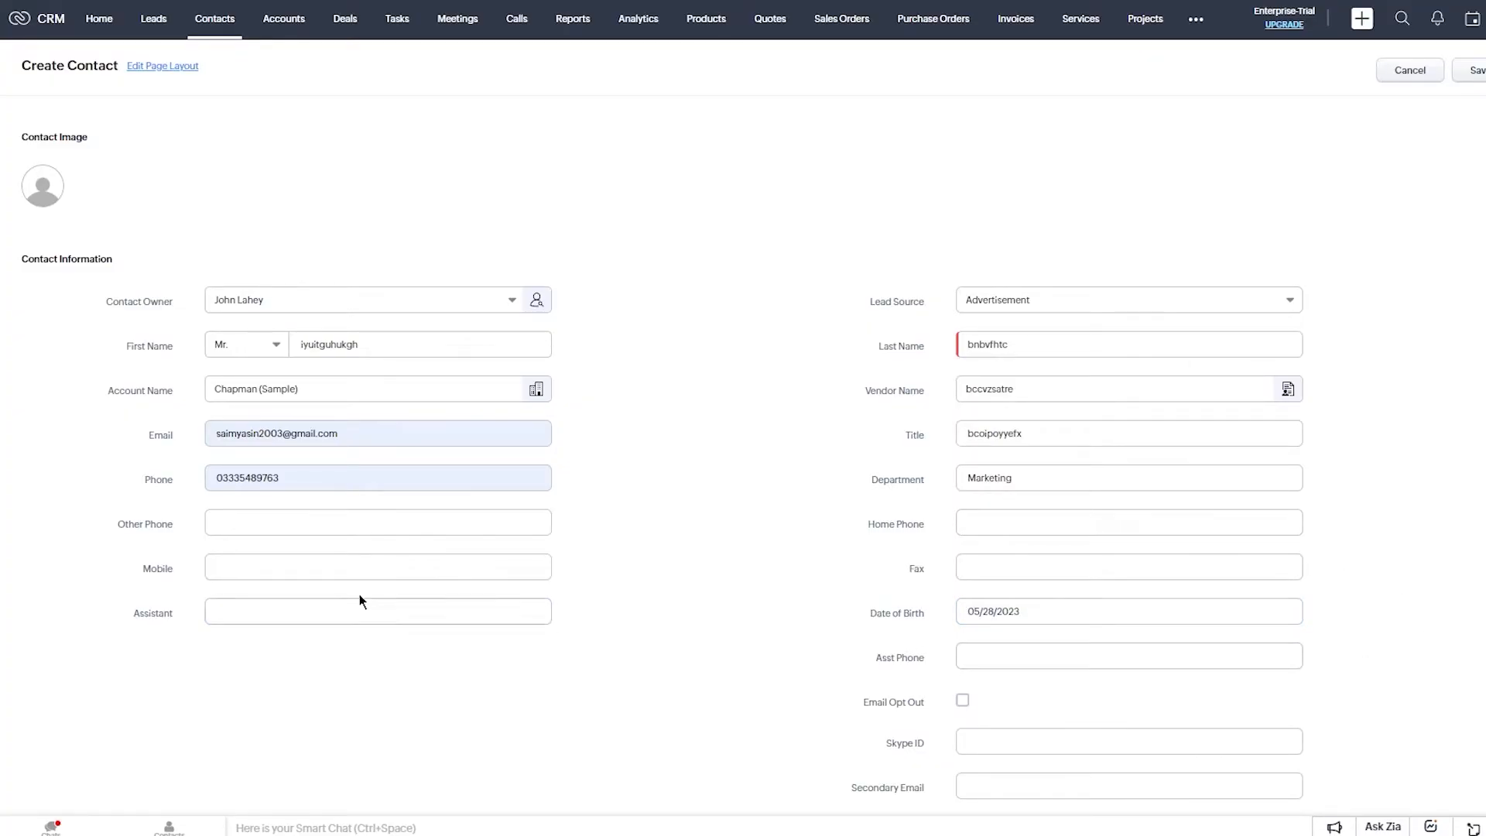
Change the lead source to Cold Call.
click(384, 564)
click(1037, 317)
click(1033, 415)
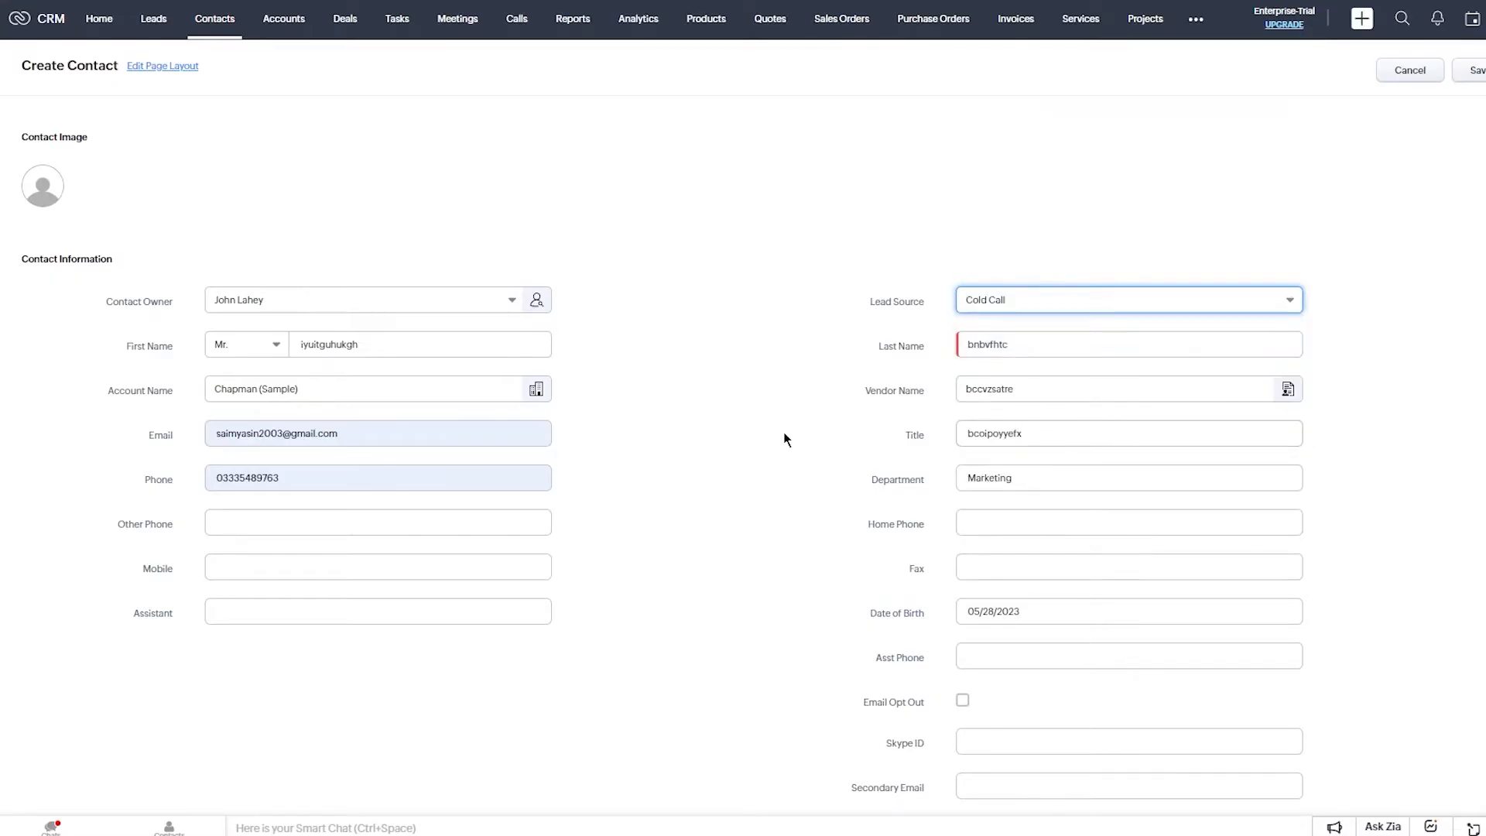
Enter the description 'this is the new contact that we cold', leaving the mailing address as is.
scroll(783, 431, down, 6)
scroll(794, 438, up, 4)
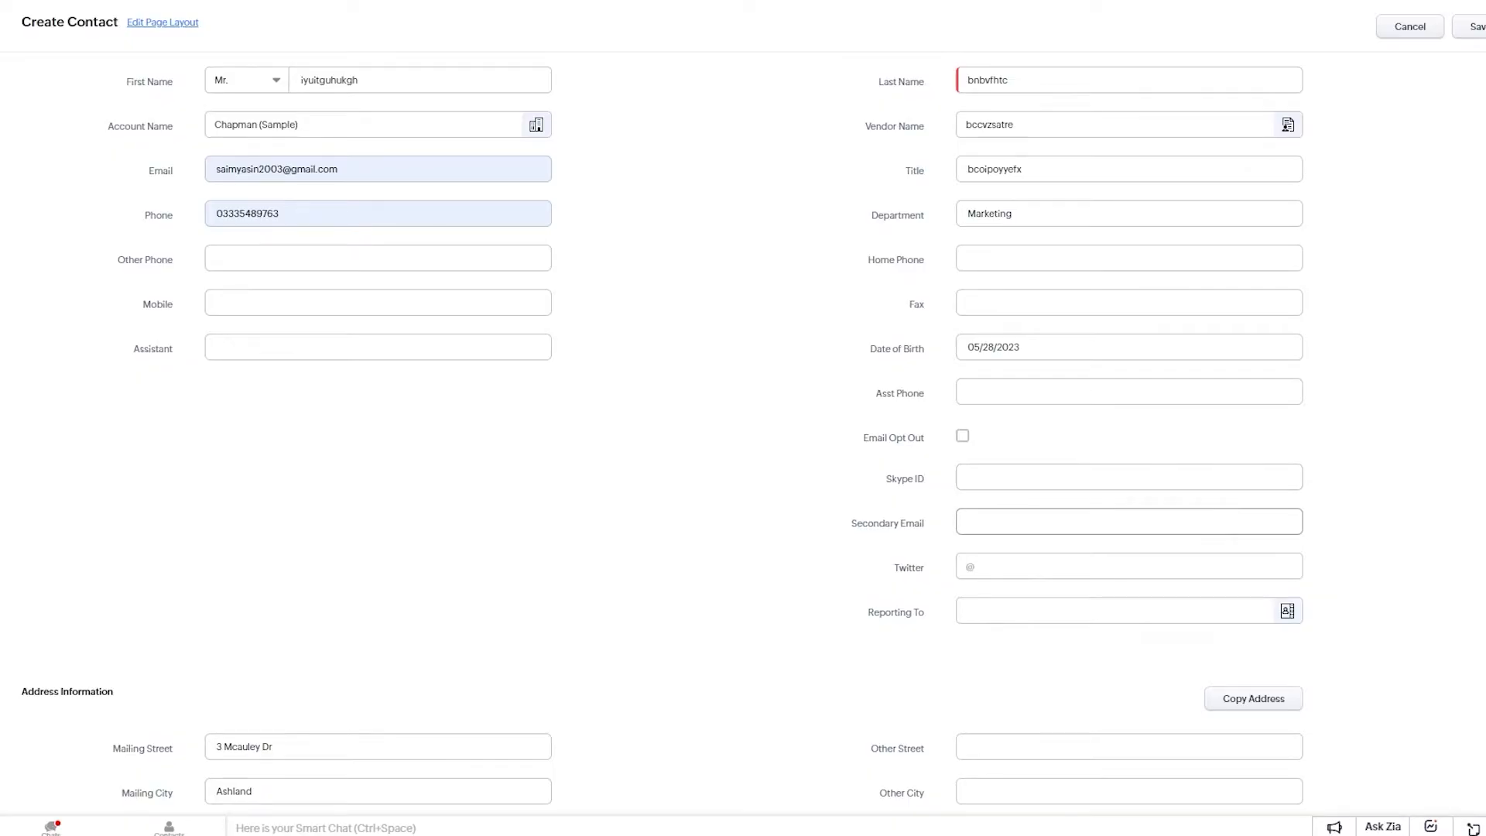
scroll(1302, 343, down, 4)
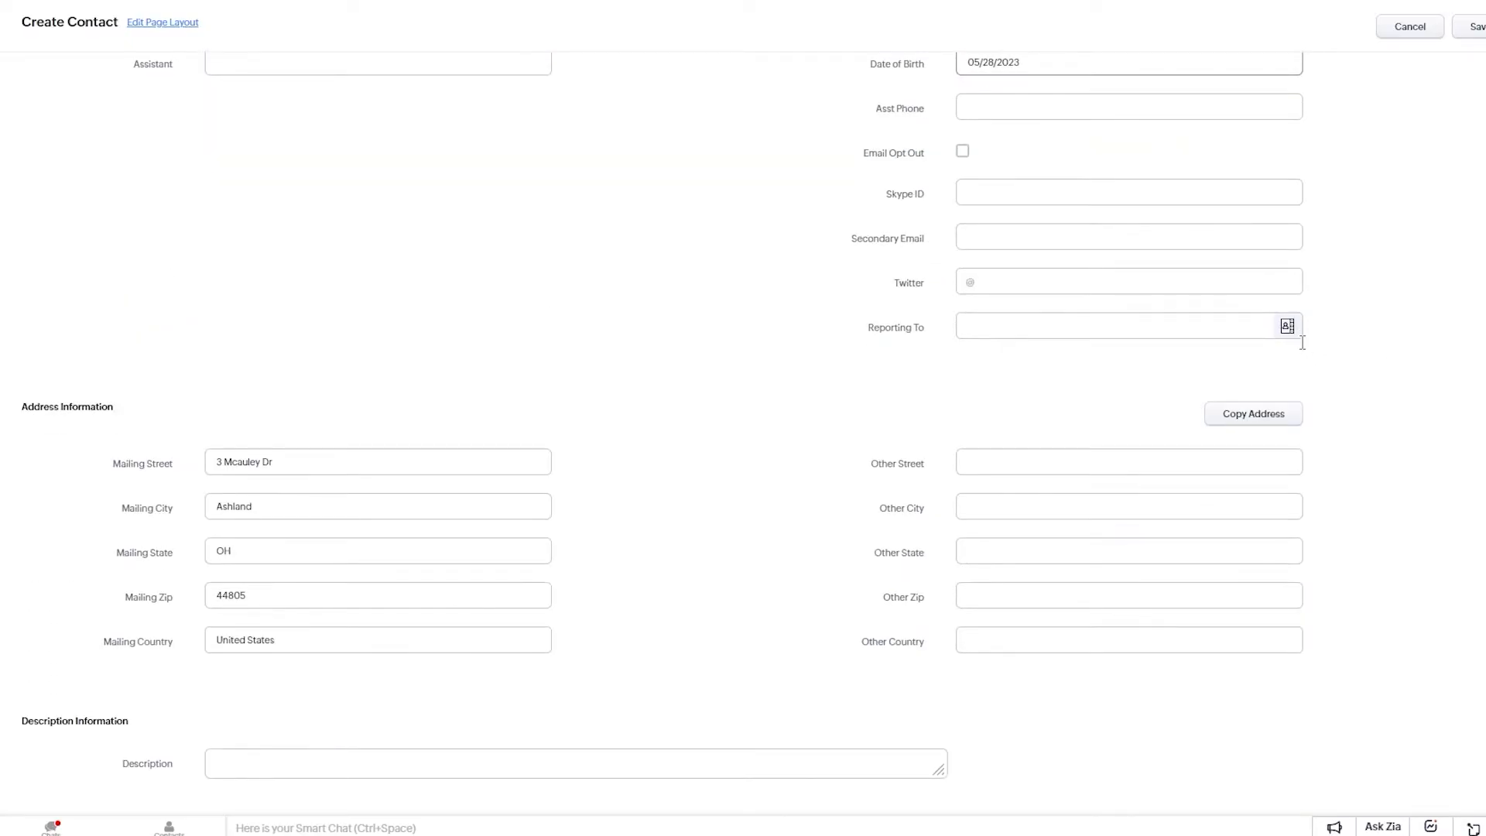
click(415, 464)
click(459, 381)
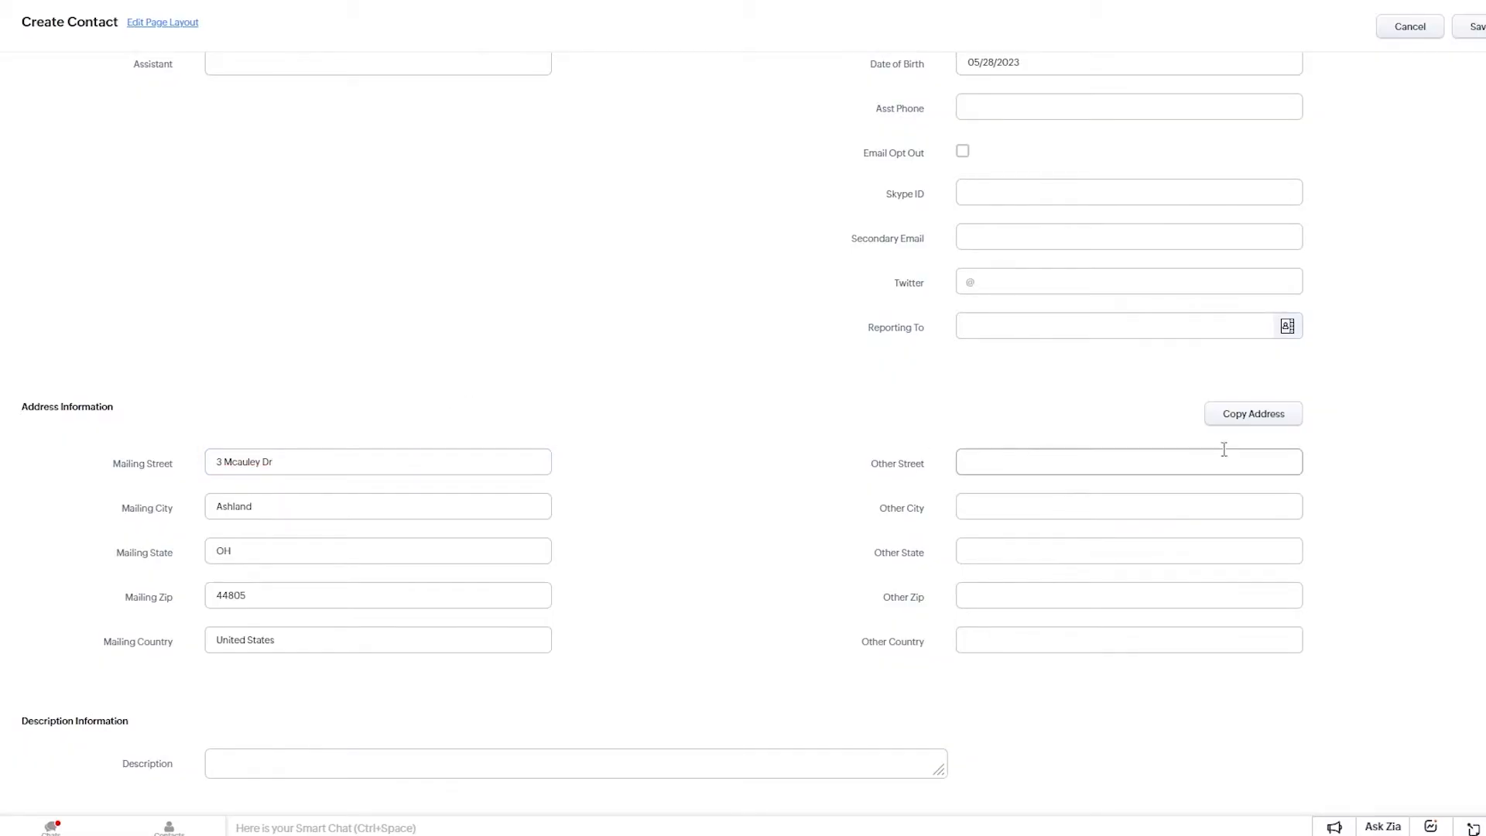
click(376, 766)
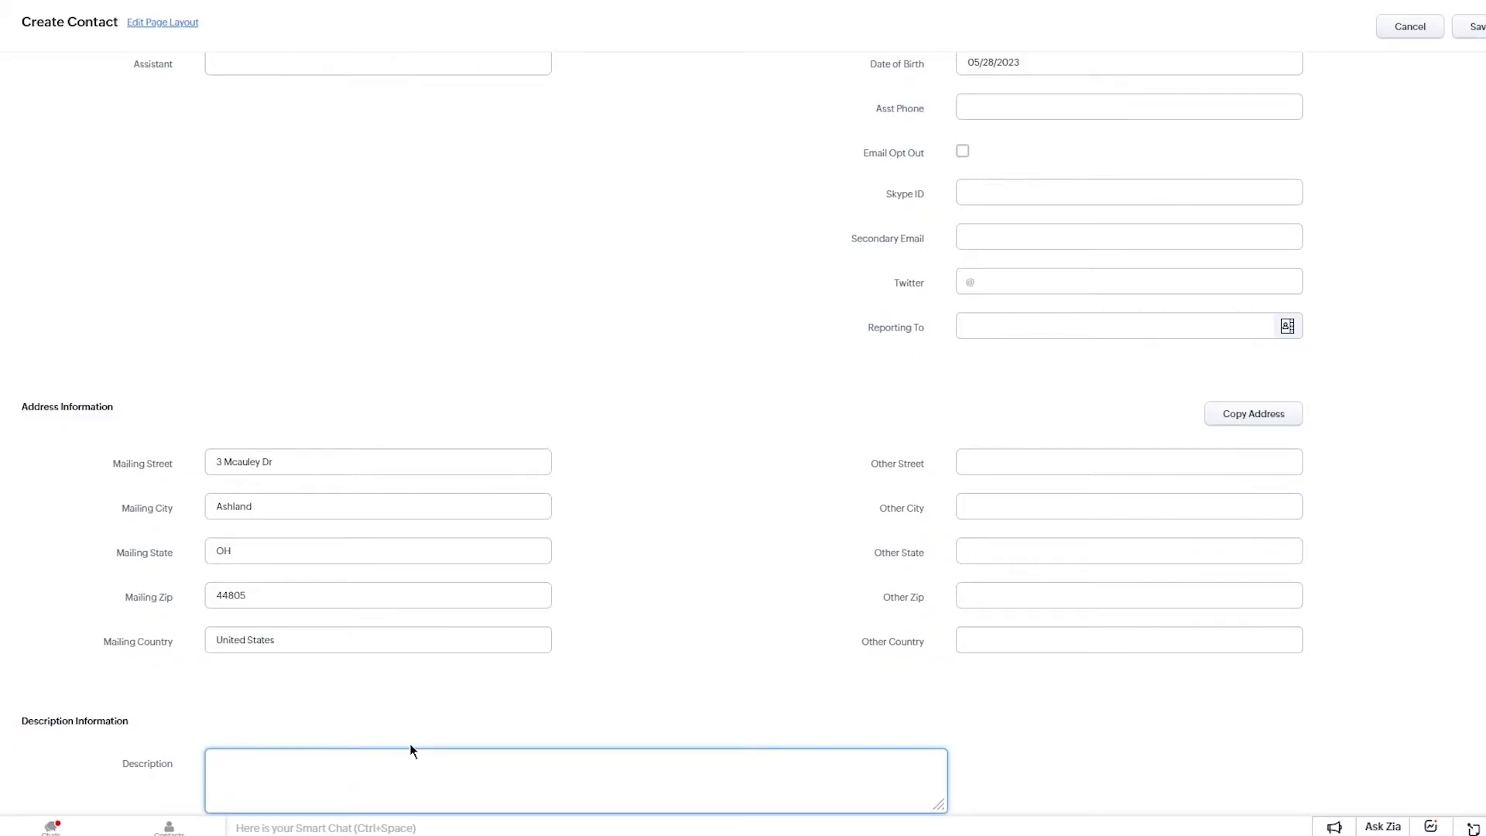
text(this is the new contact that we cold called)
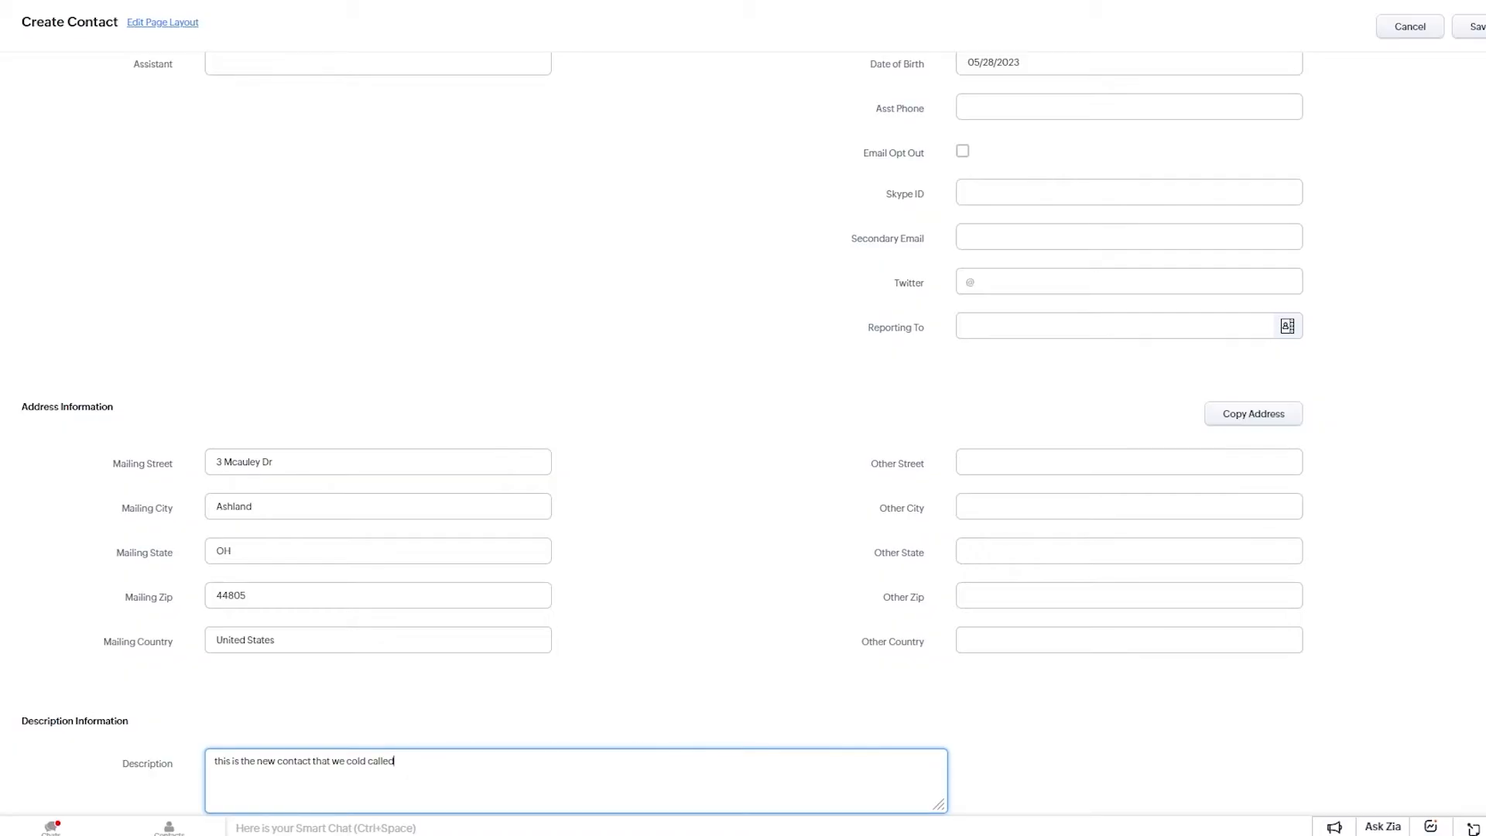
key(Tab)
key(shift+Tab)
key(Tab)
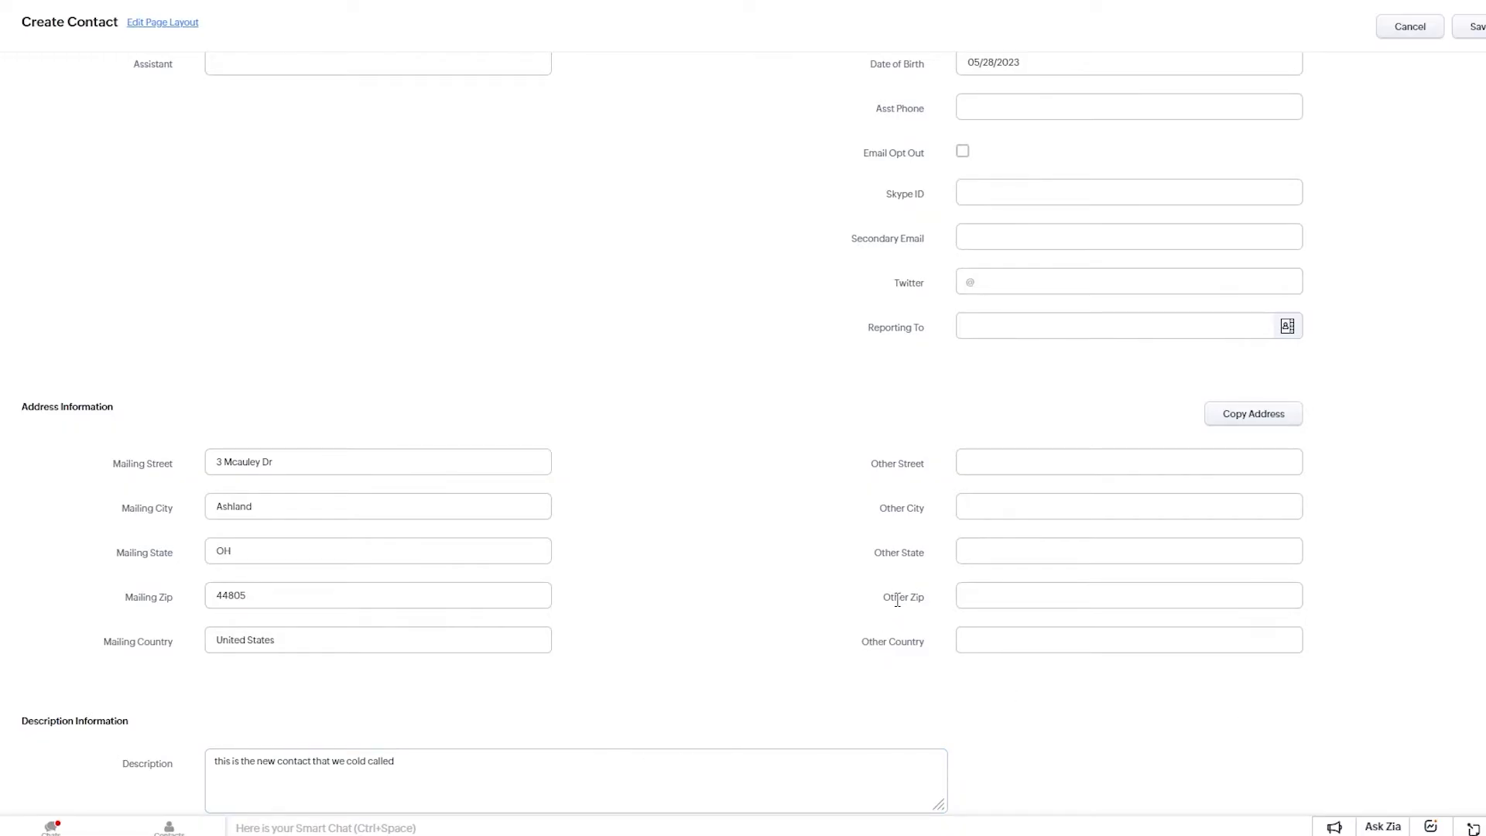
Replace the duplicate email with the corrected address and save the contact.
scroll(1126, 404, up, 7)
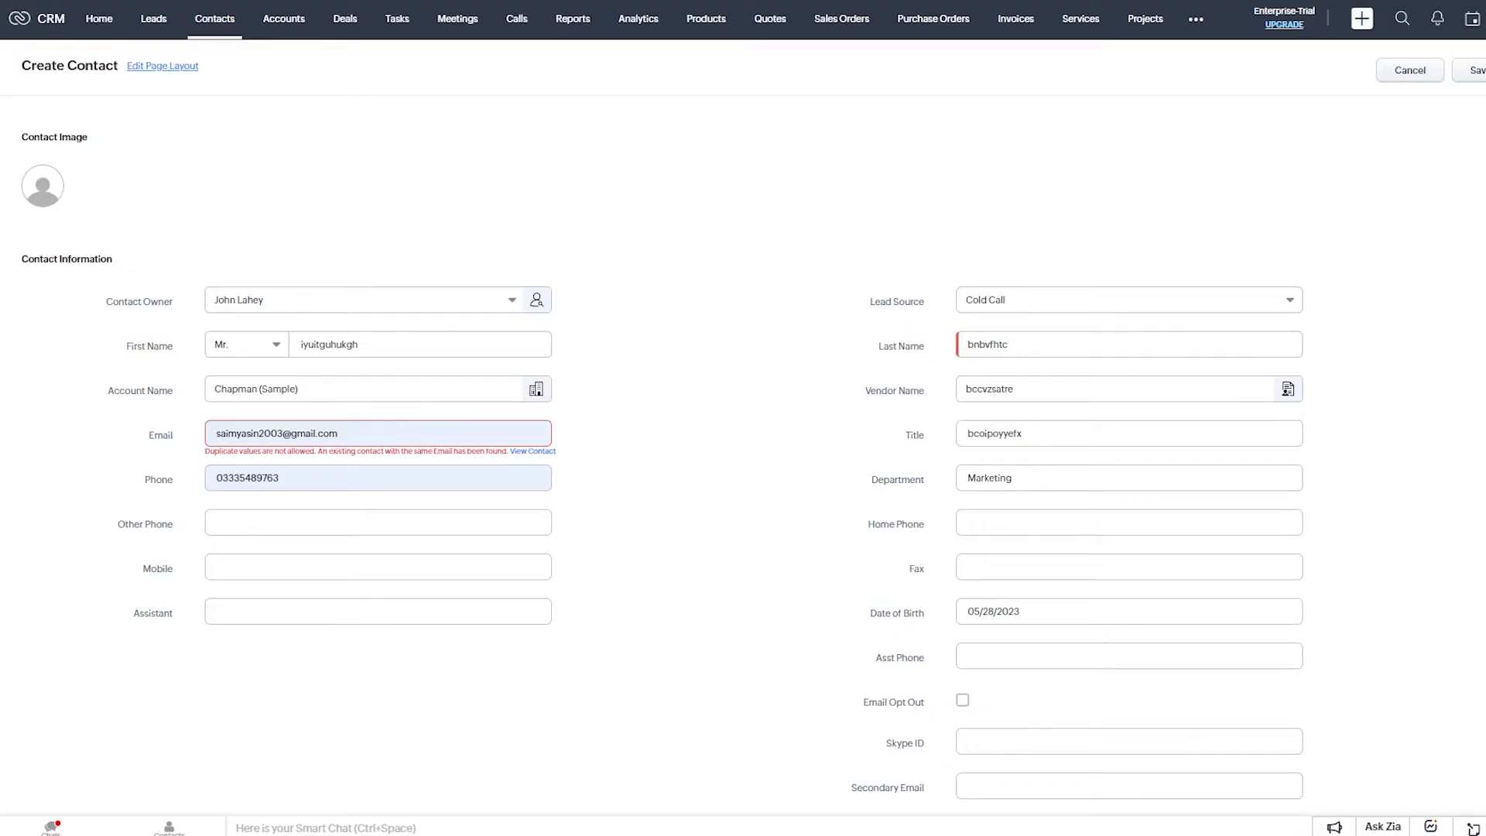
drag(338, 433, 176, 433)
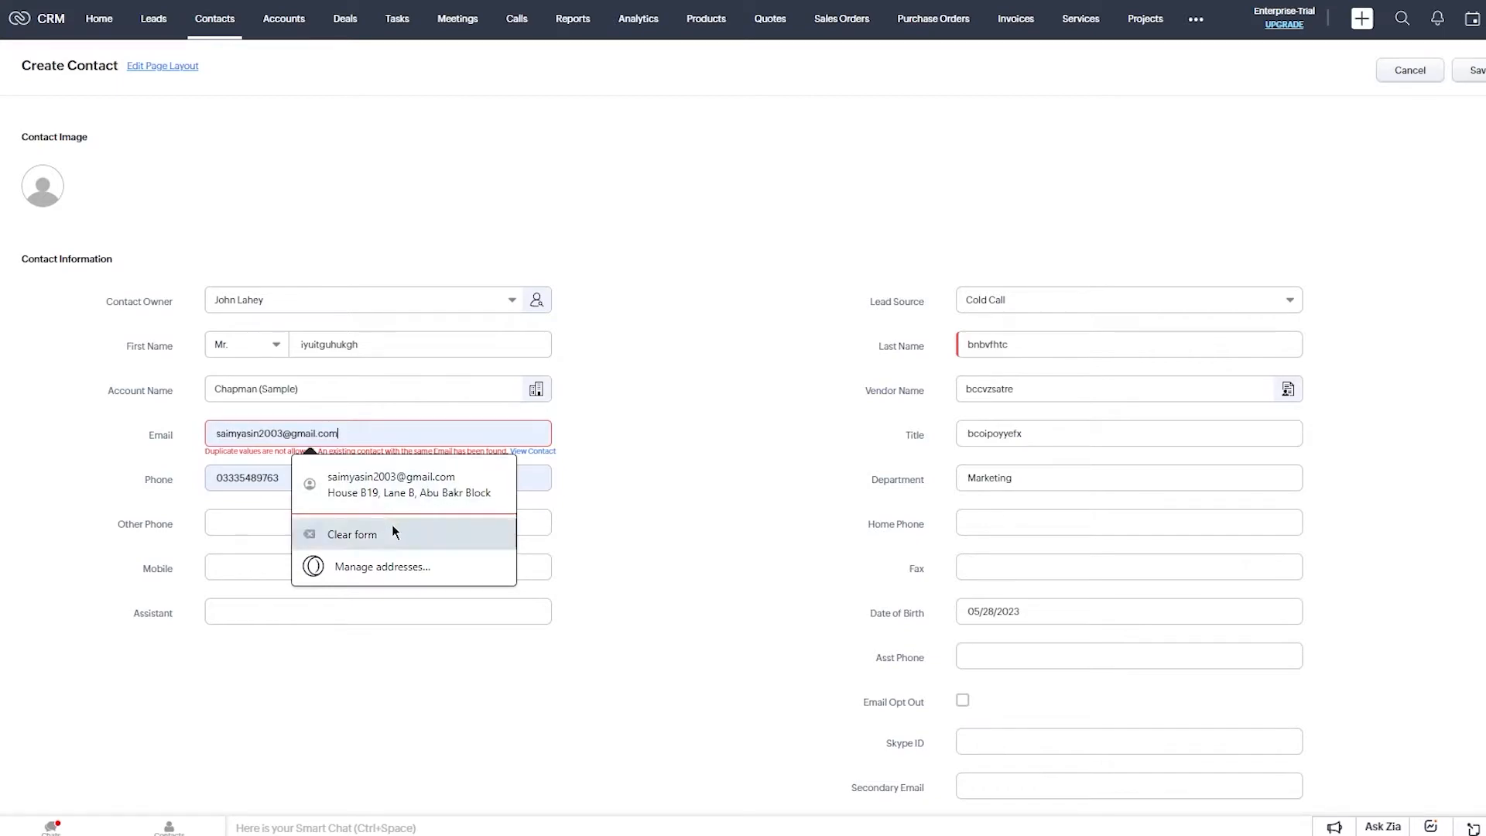
key(ctrl+a)
key(BackSpace)
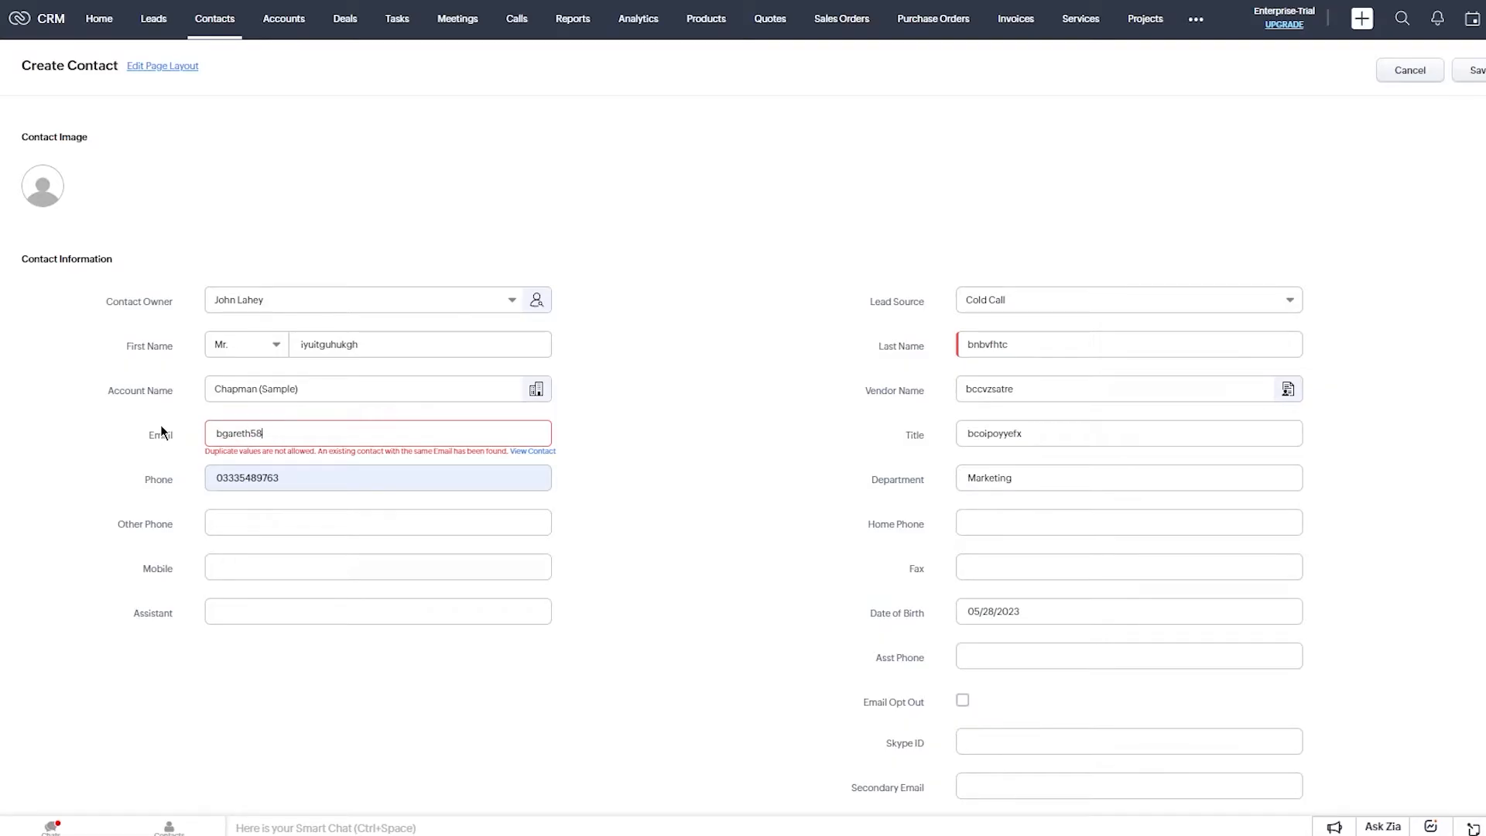
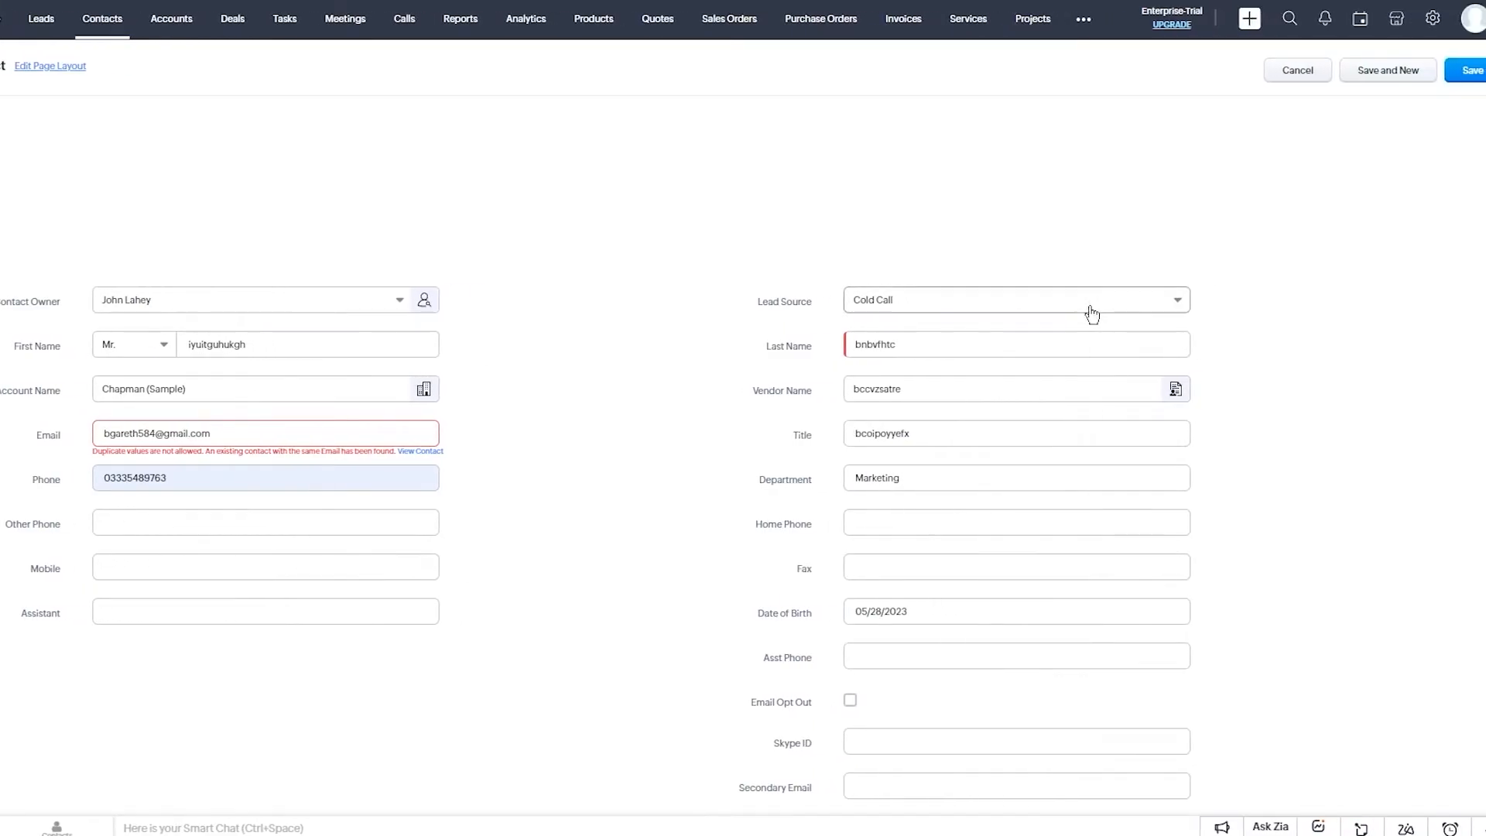
click(1462, 68)
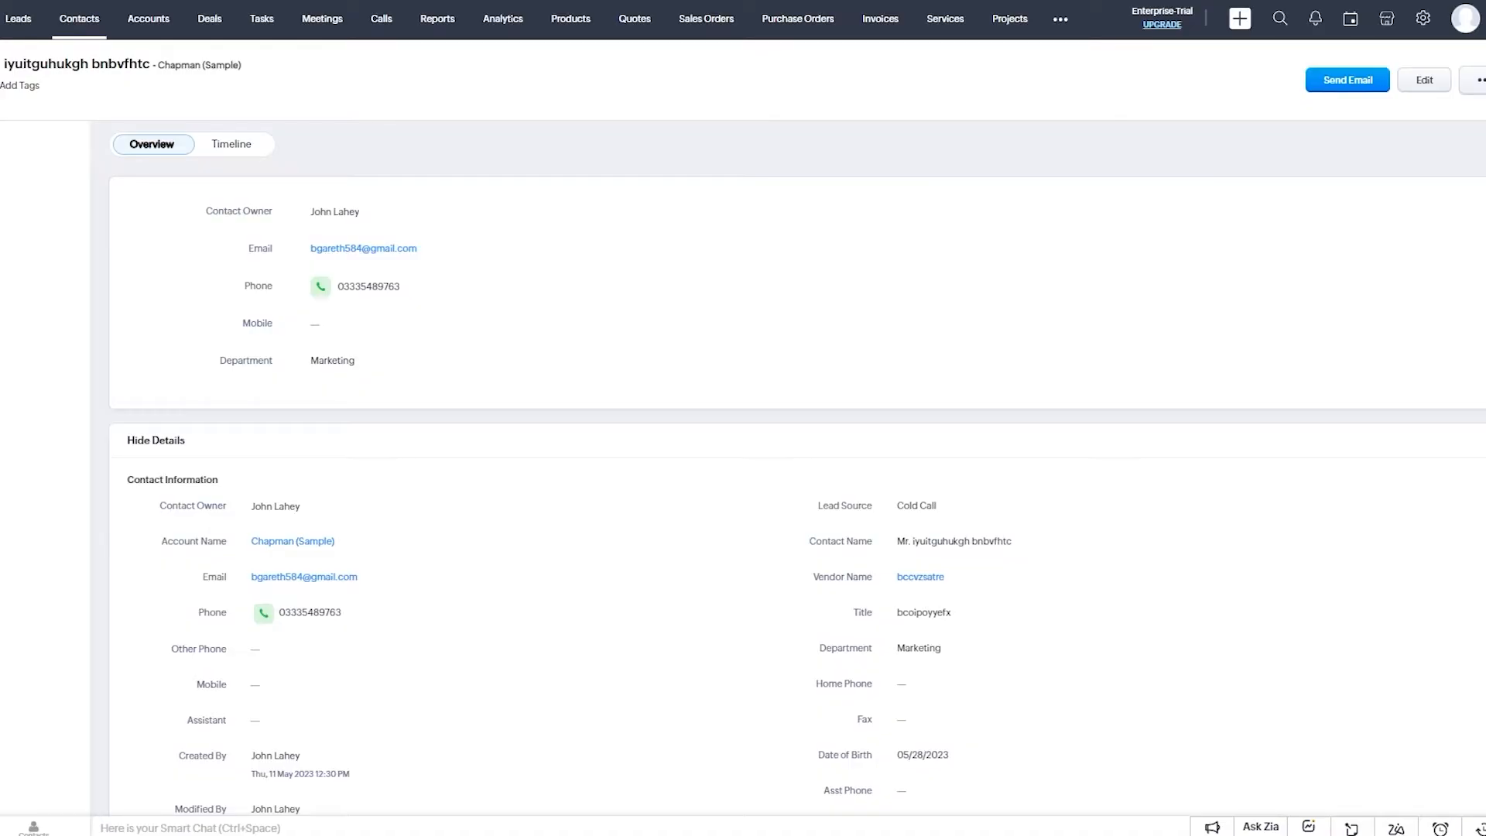
click(1428, 79)
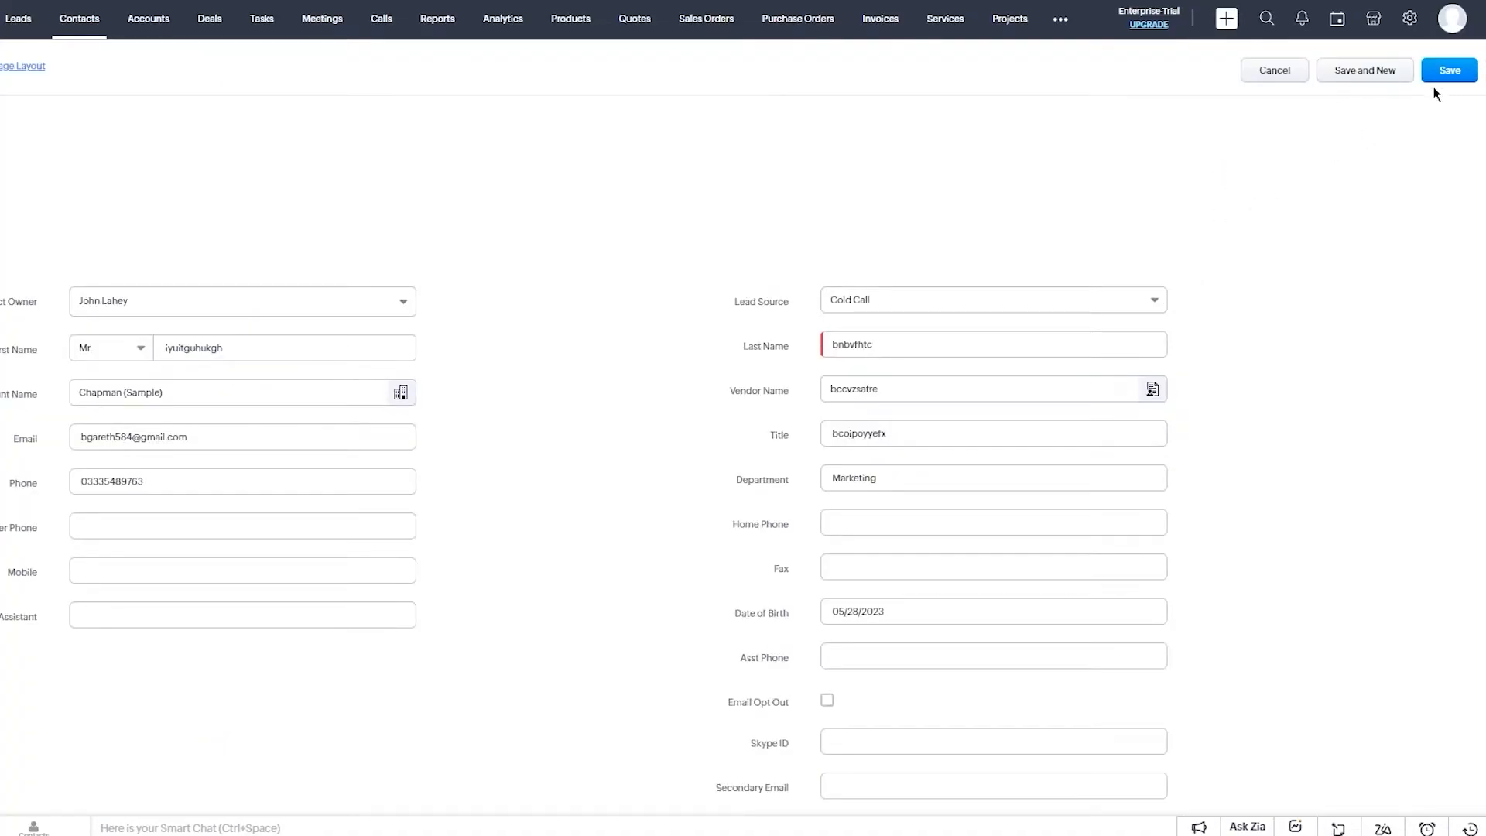
click(1443, 77)
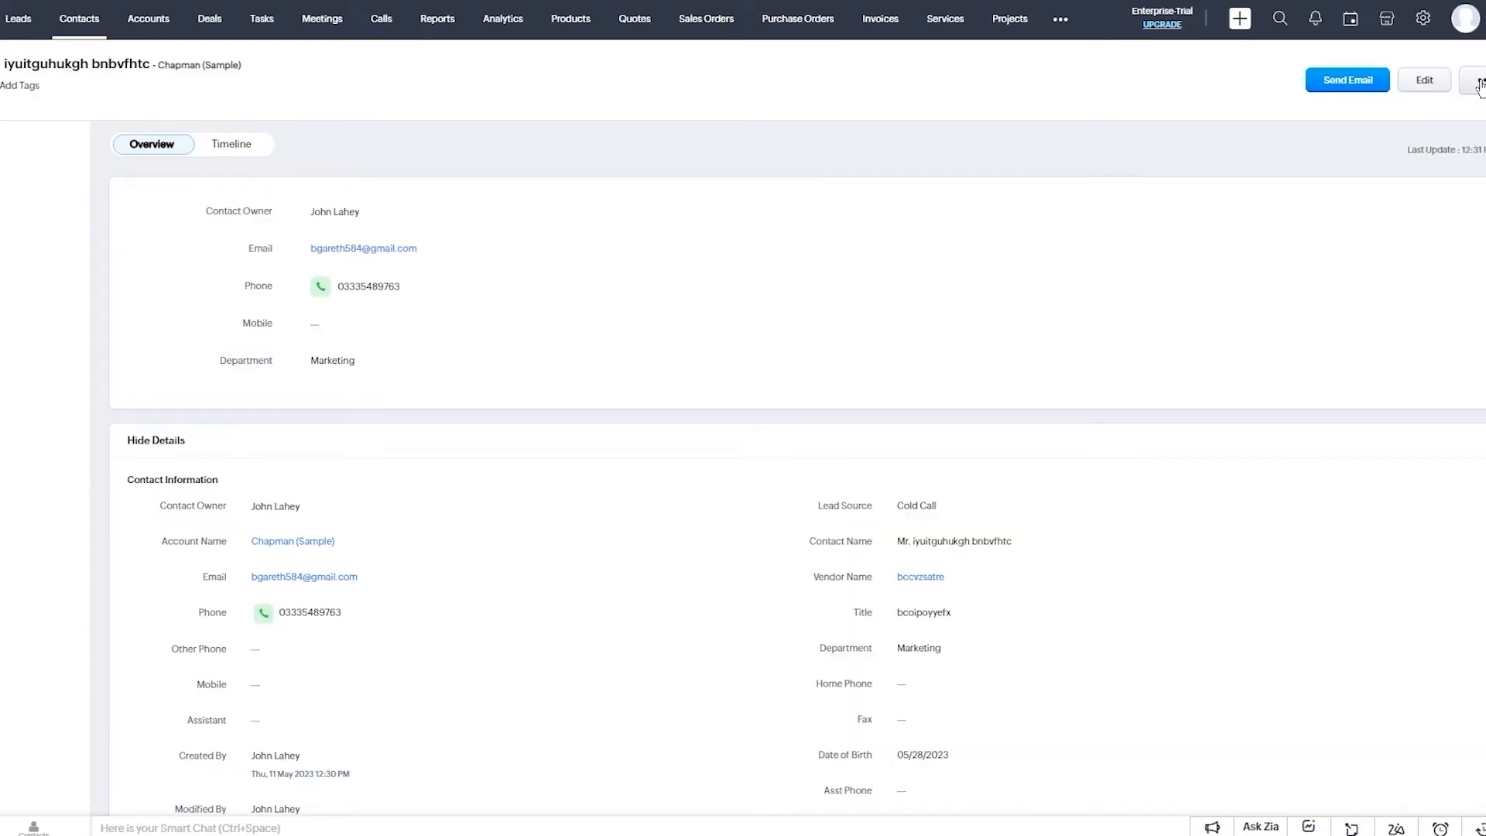
click(1480, 81)
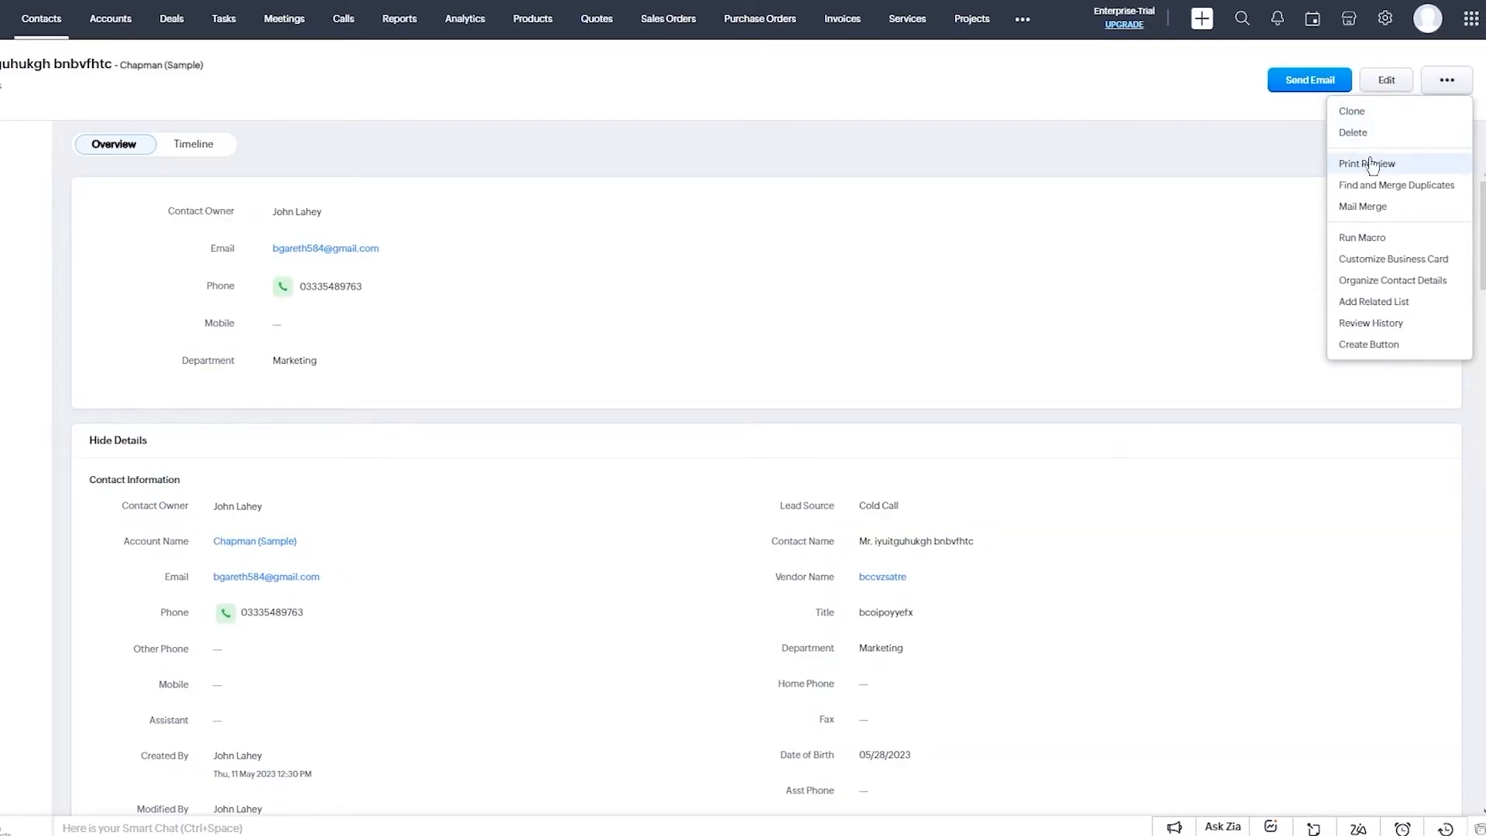
mouse_move(1427, 243)
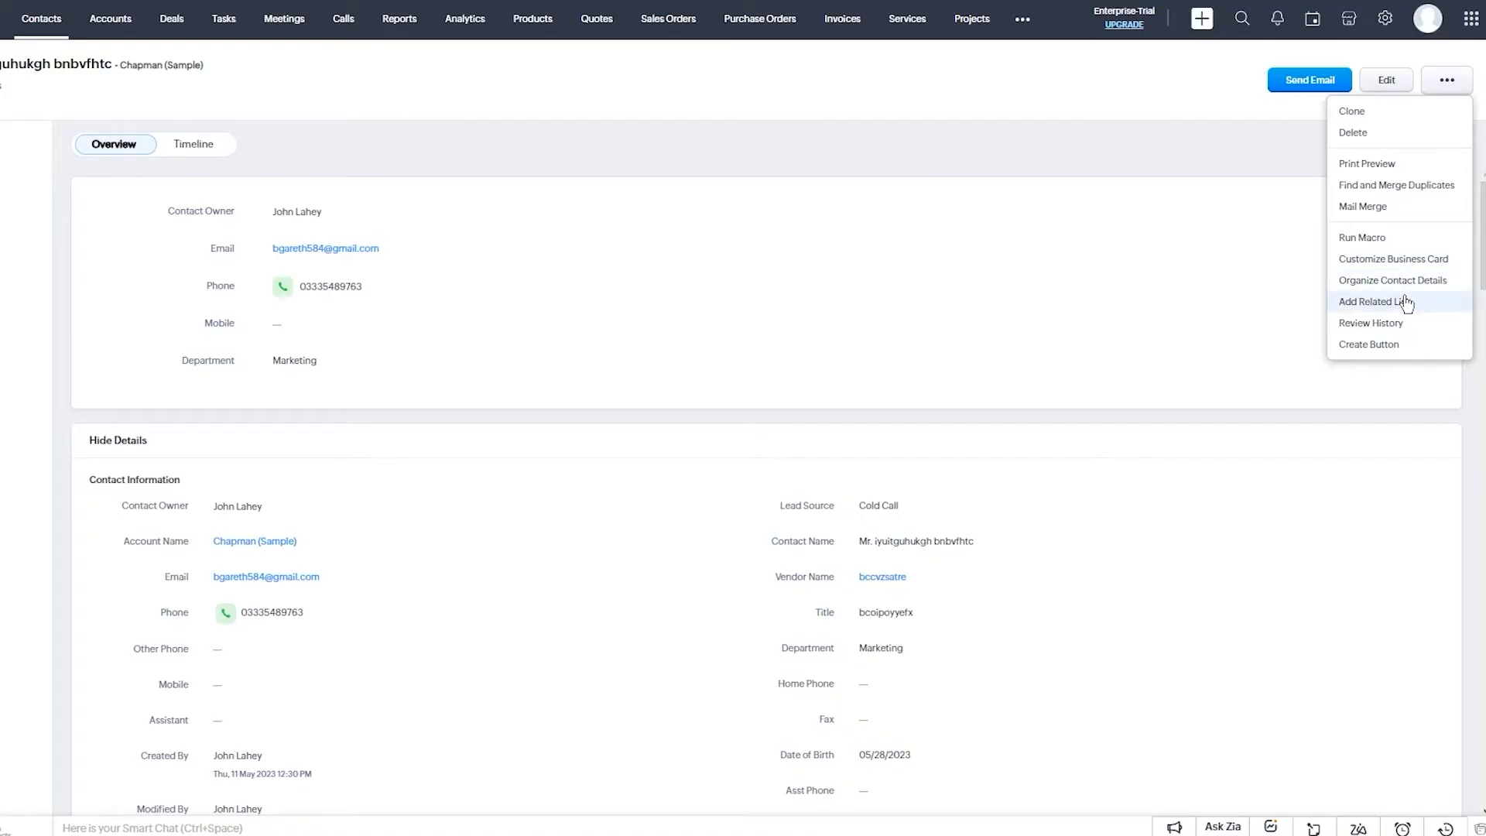
click(1450, 408)
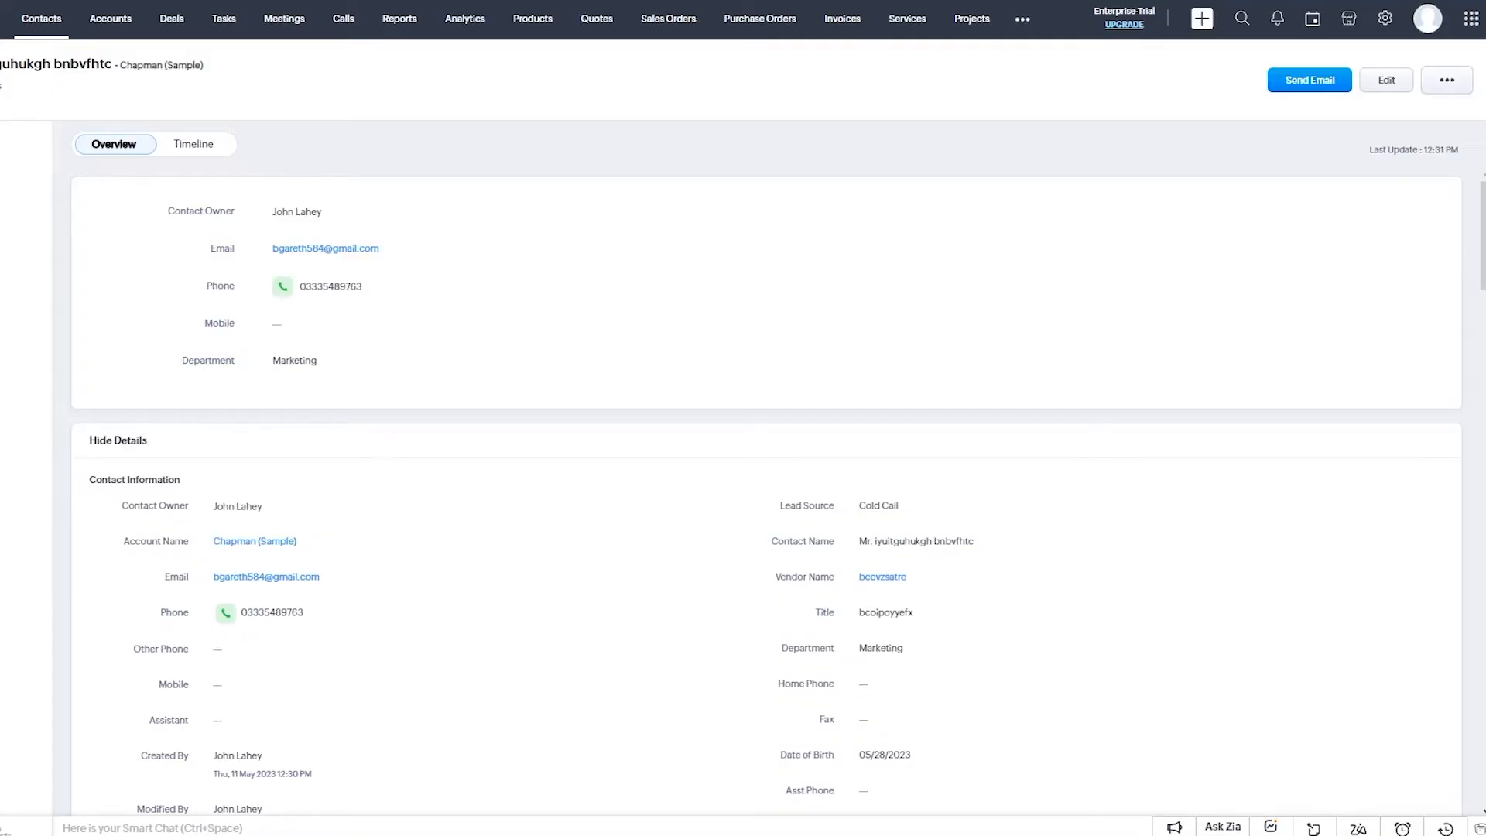
scroll(743, 464, down, 3)
Go to Accounts, dismiss the import options, and start a new account.
click(110, 19)
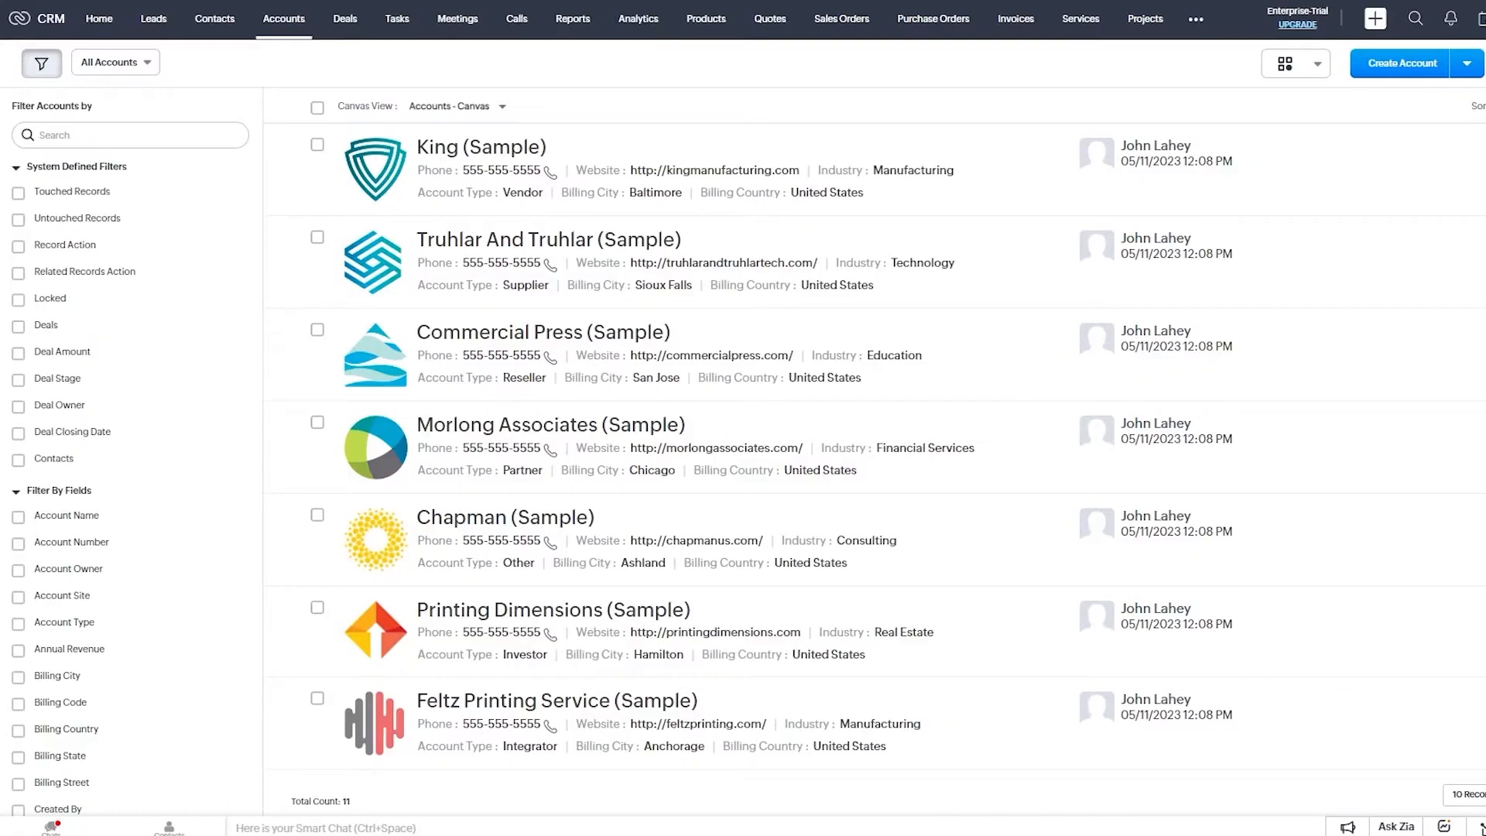
click(1467, 63)
click(1424, 96)
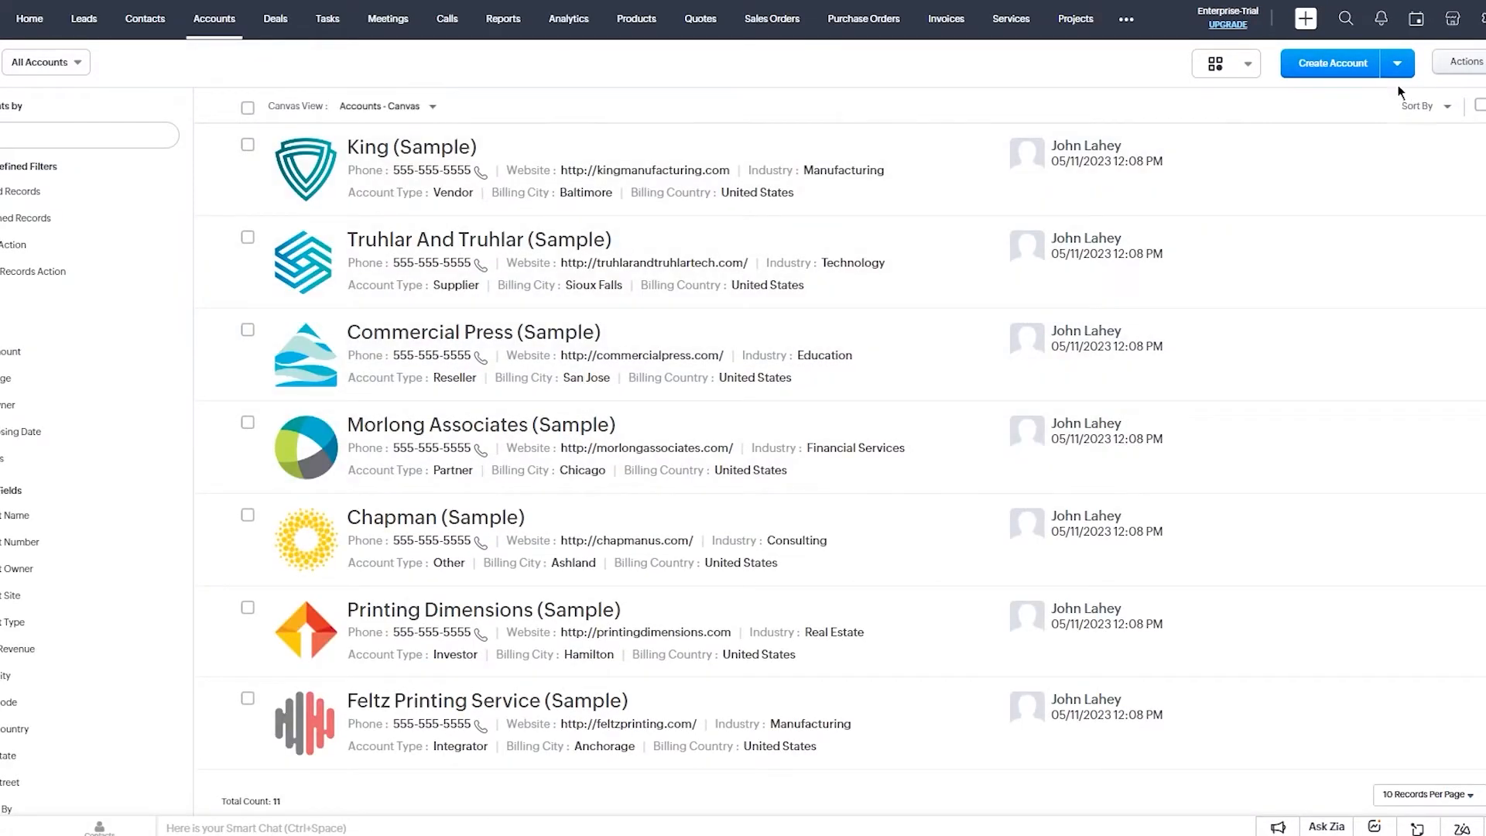
click(1307, 74)
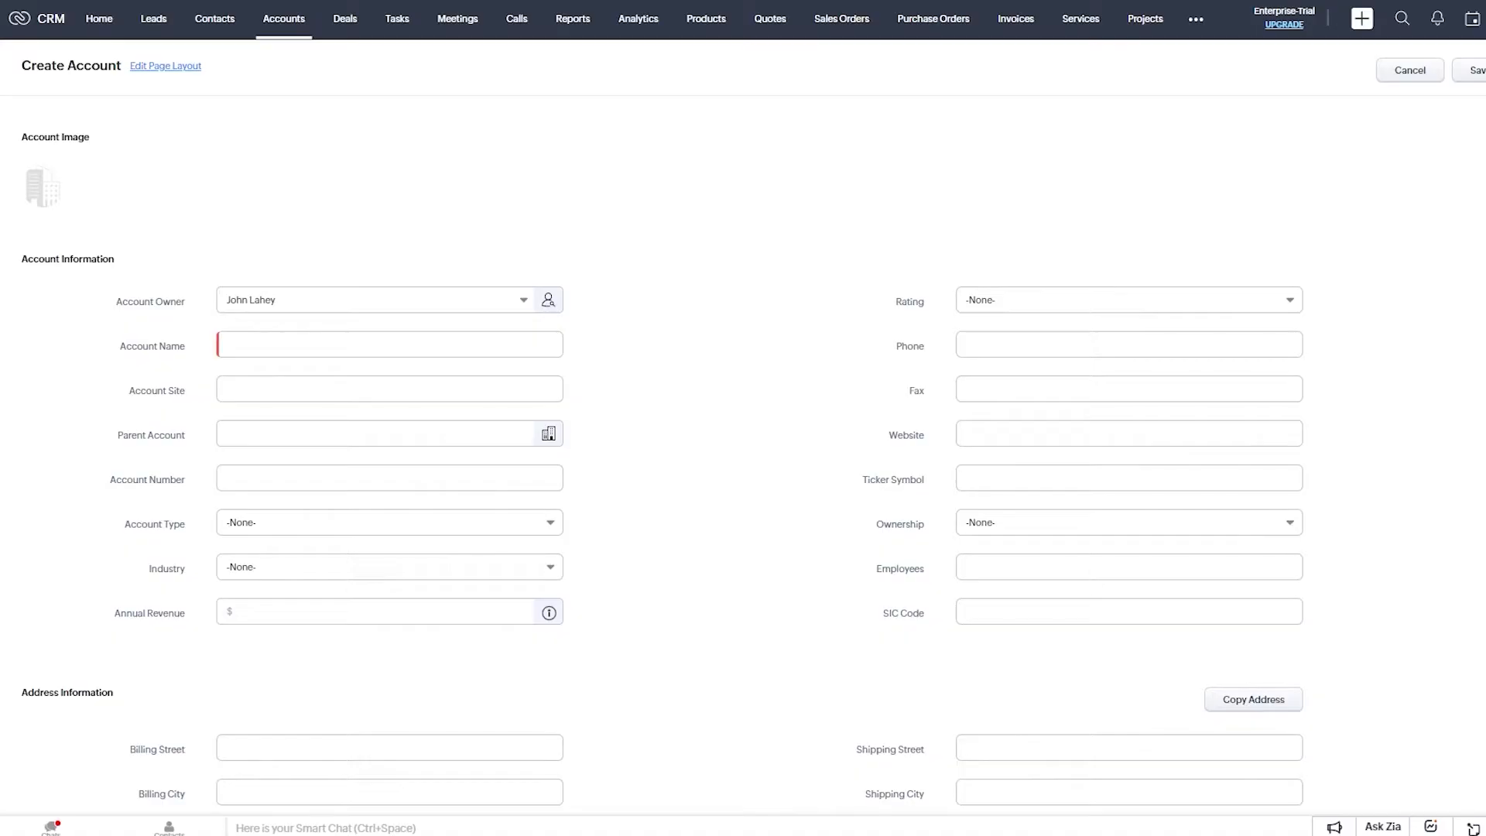
Review the empty Create Account form and place the cursor in Account Name.
click(321, 341)
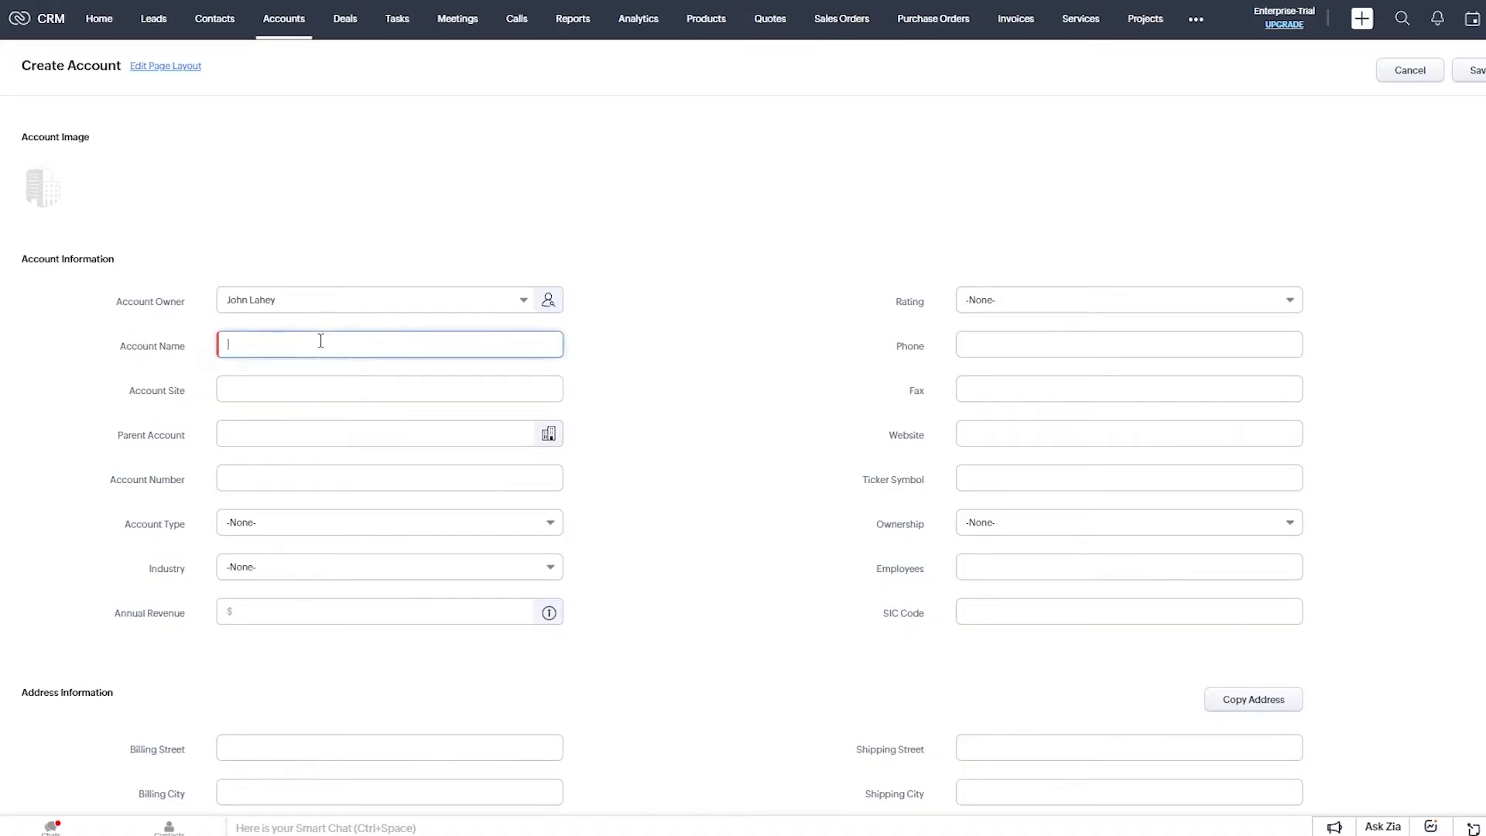
scroll(389, 260, down, 3)
scroll(388, 255, up, 3)
click(1060, 366)
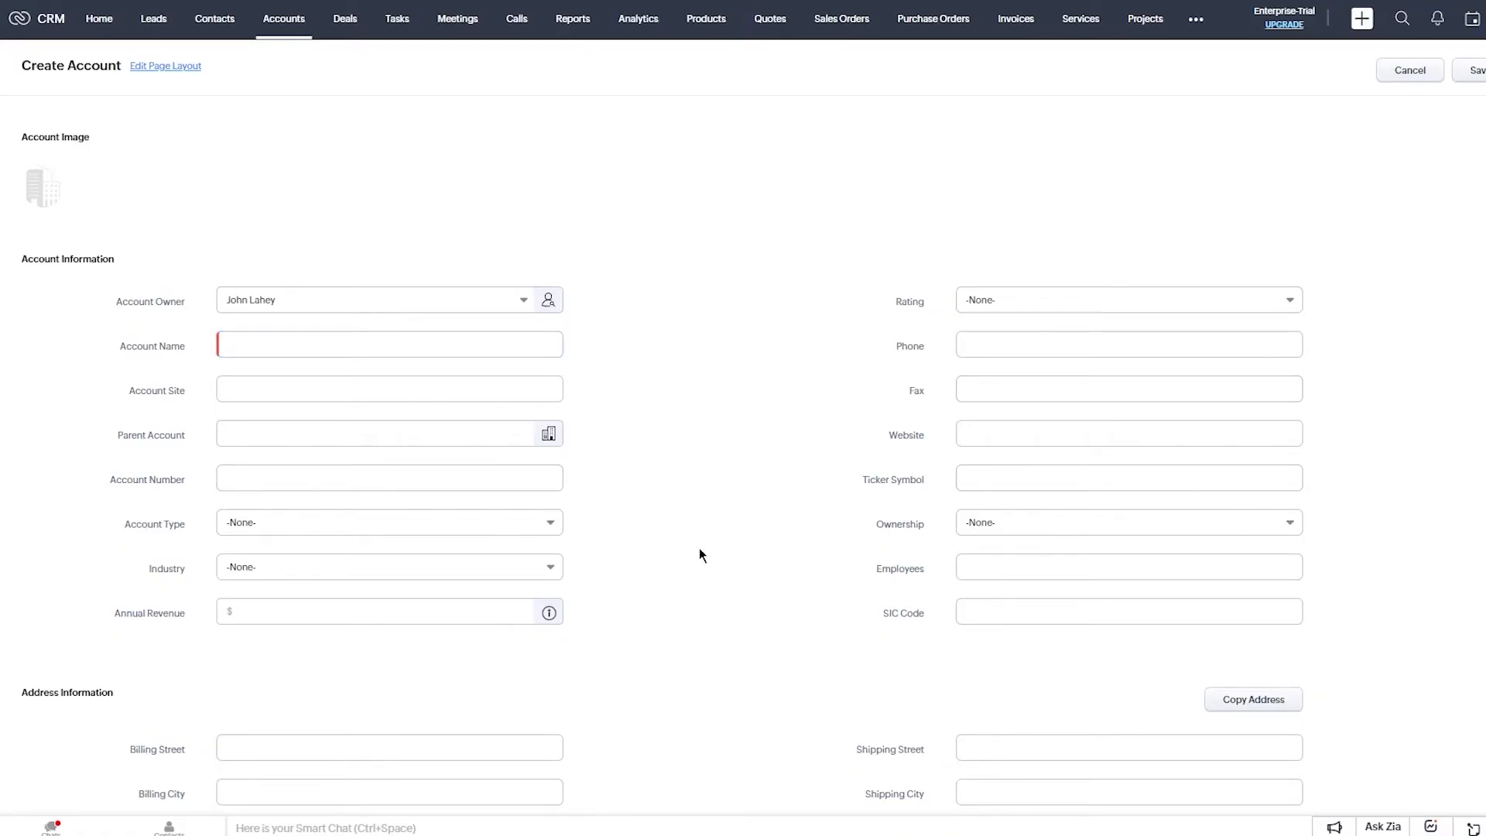
scroll(699, 550, down, 3)
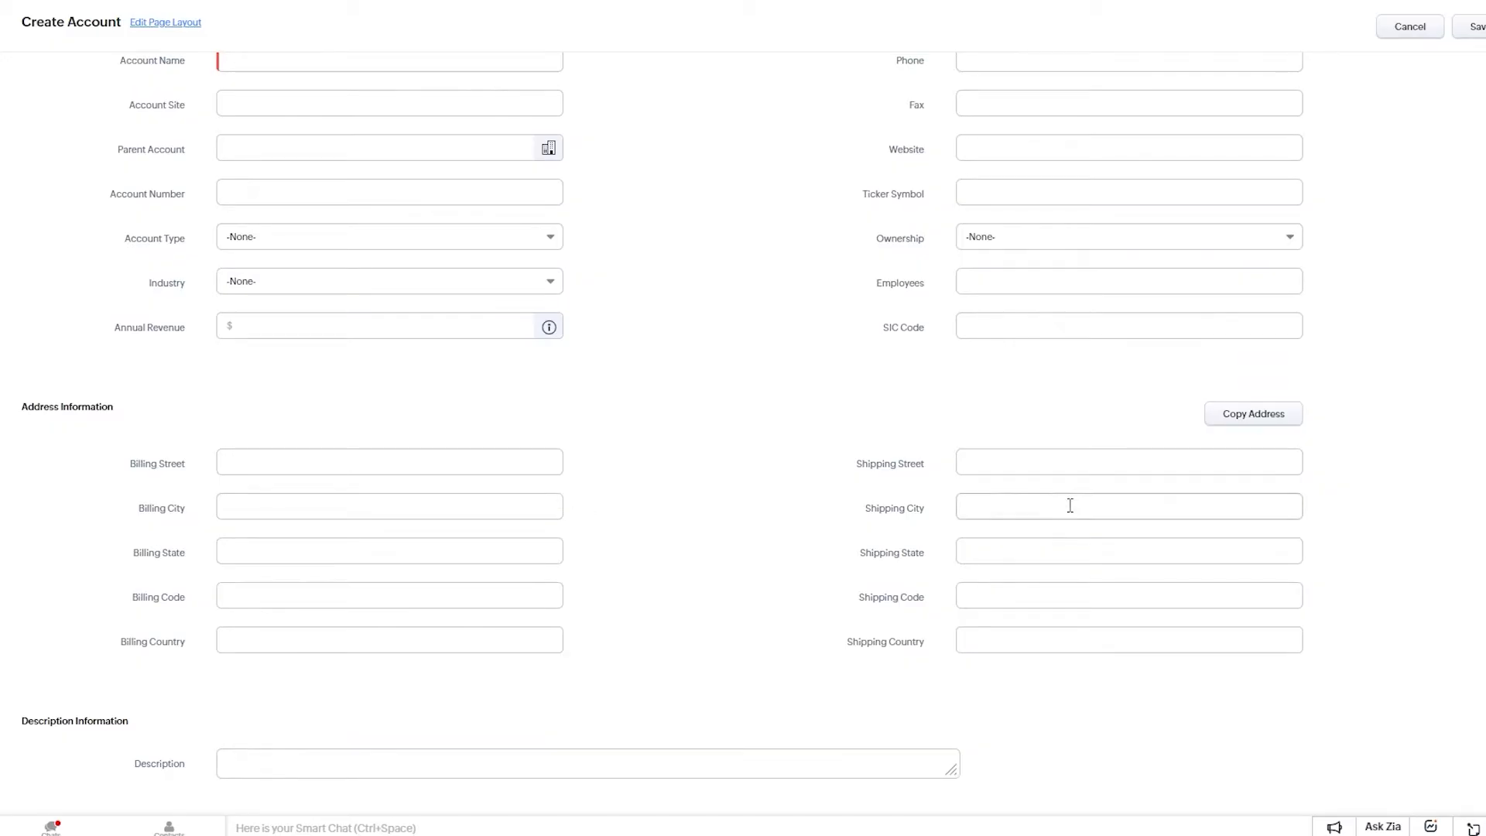
scroll(637, 362, up, 1)
scroll(636, 363, up, 3)
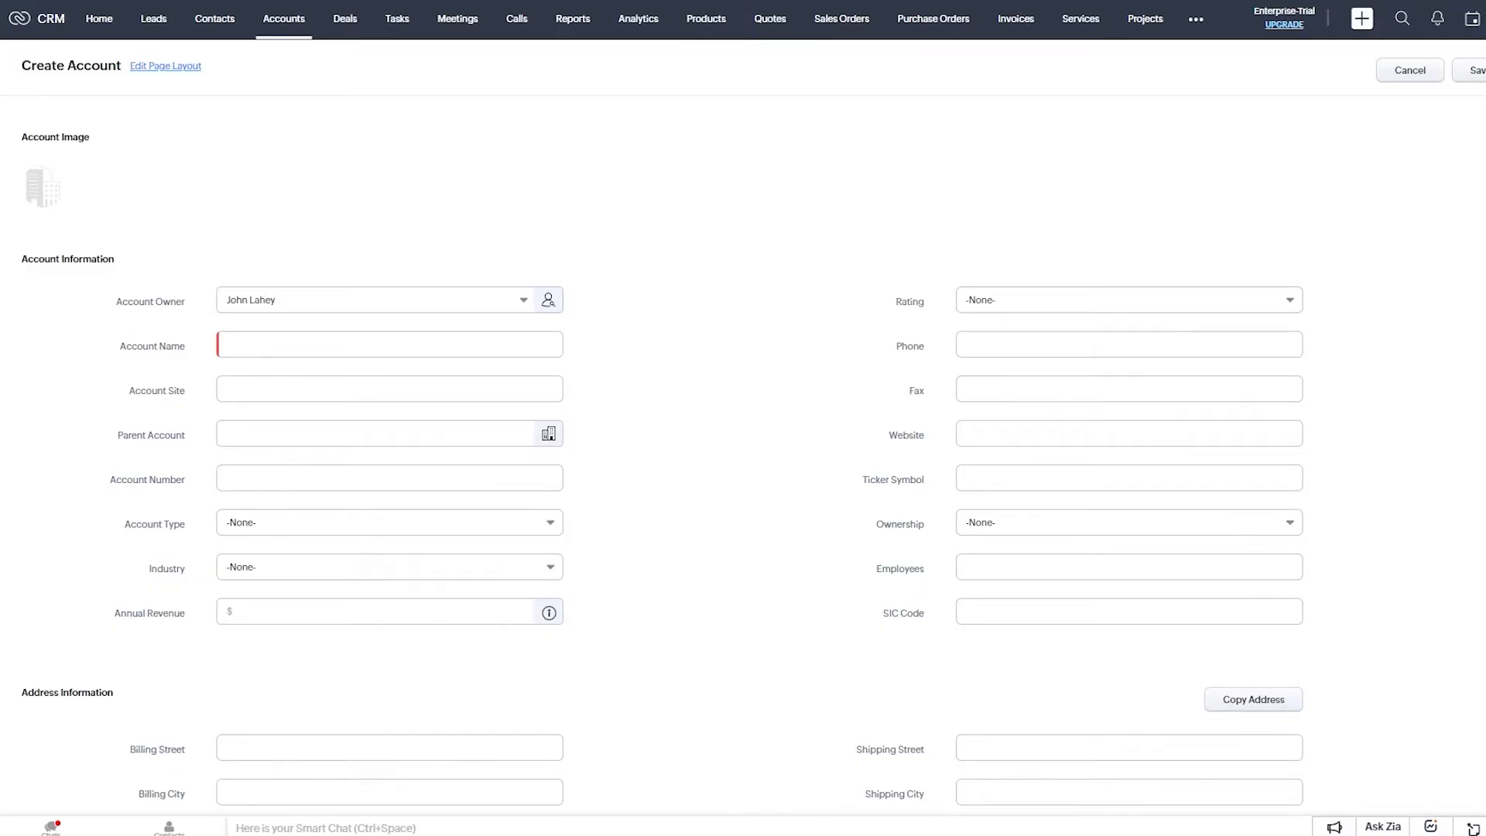
scroll(743, 455, down, 3)
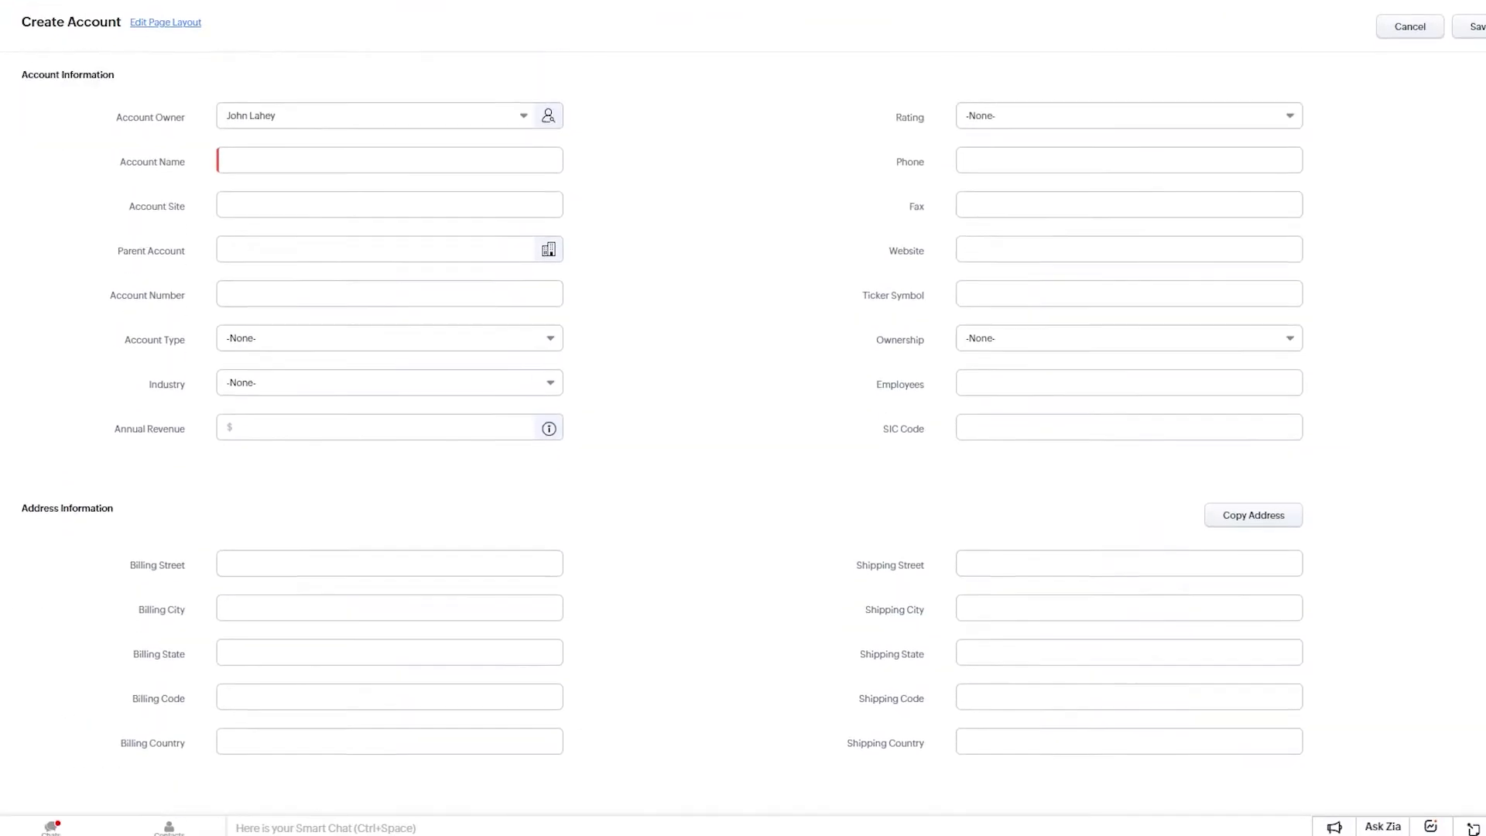
scroll(743, 455, up, 3)
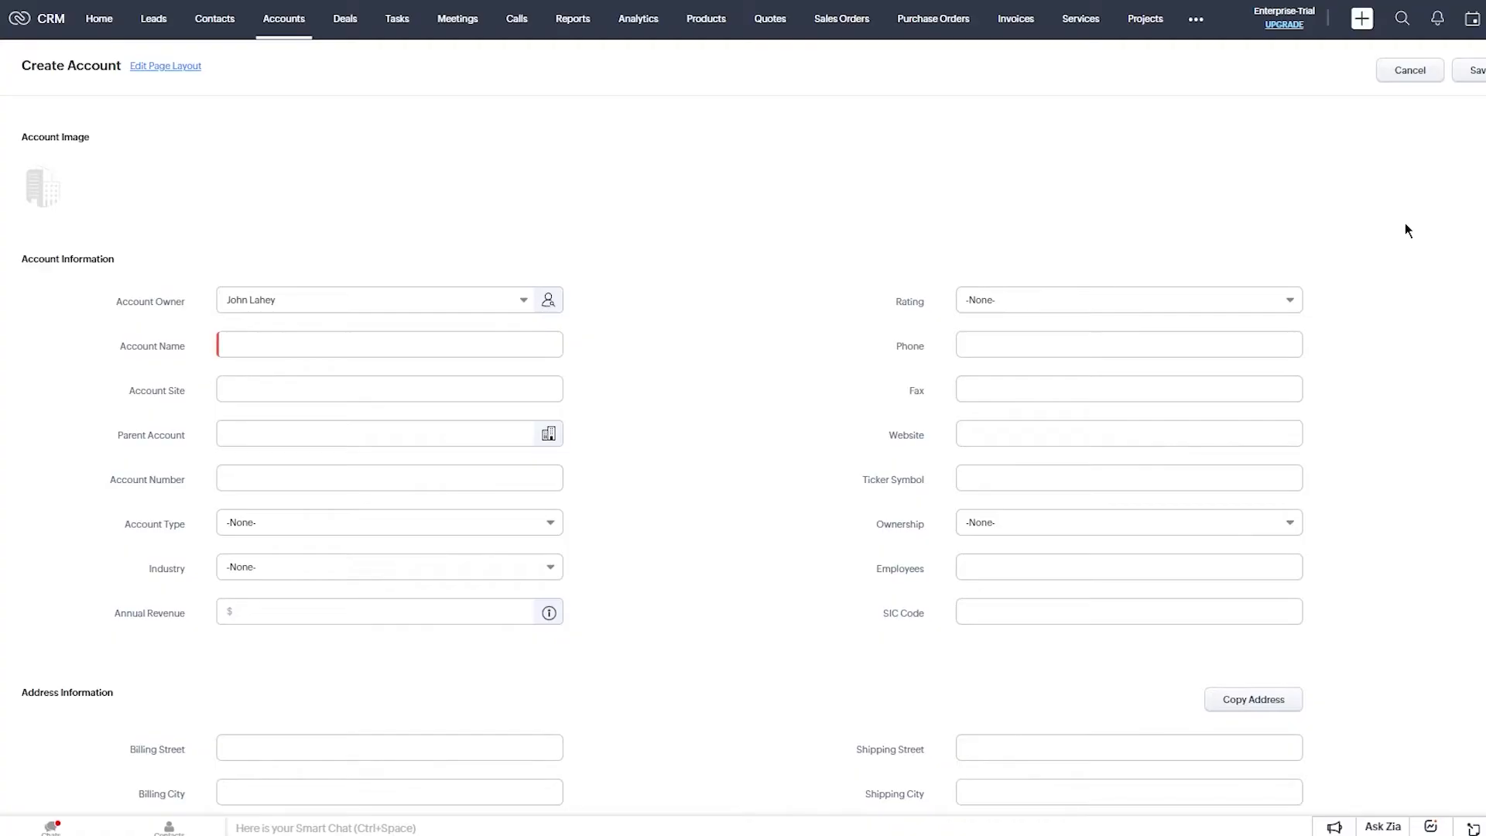
click(374, 350)
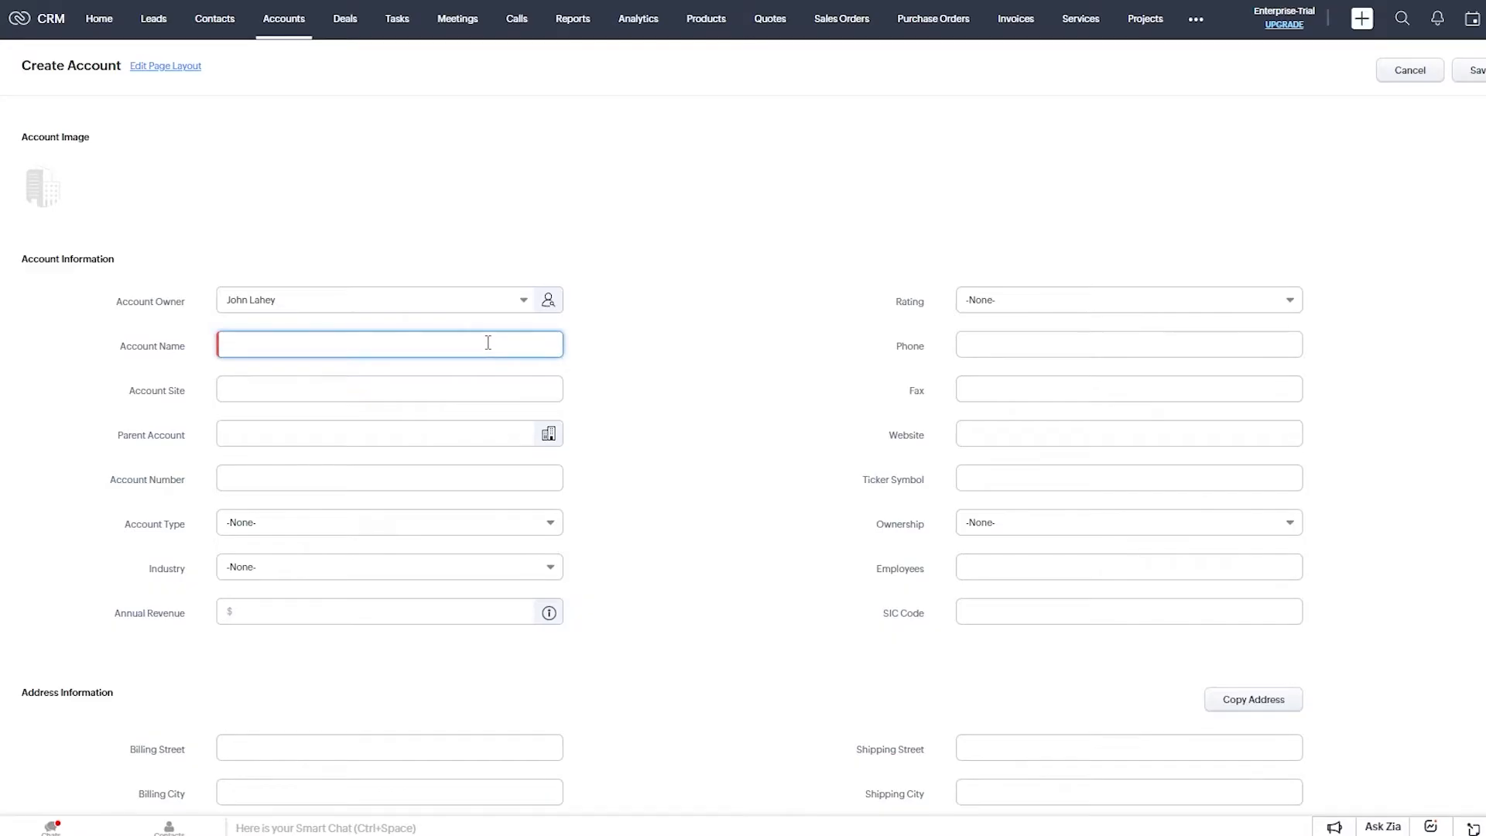
Enter account name ggvgv6, set rating to Acquired, and enter account site bmcvyed.
text(ggvgv6)
click(1122, 340)
click(1104, 298)
click(1089, 355)
click(1091, 308)
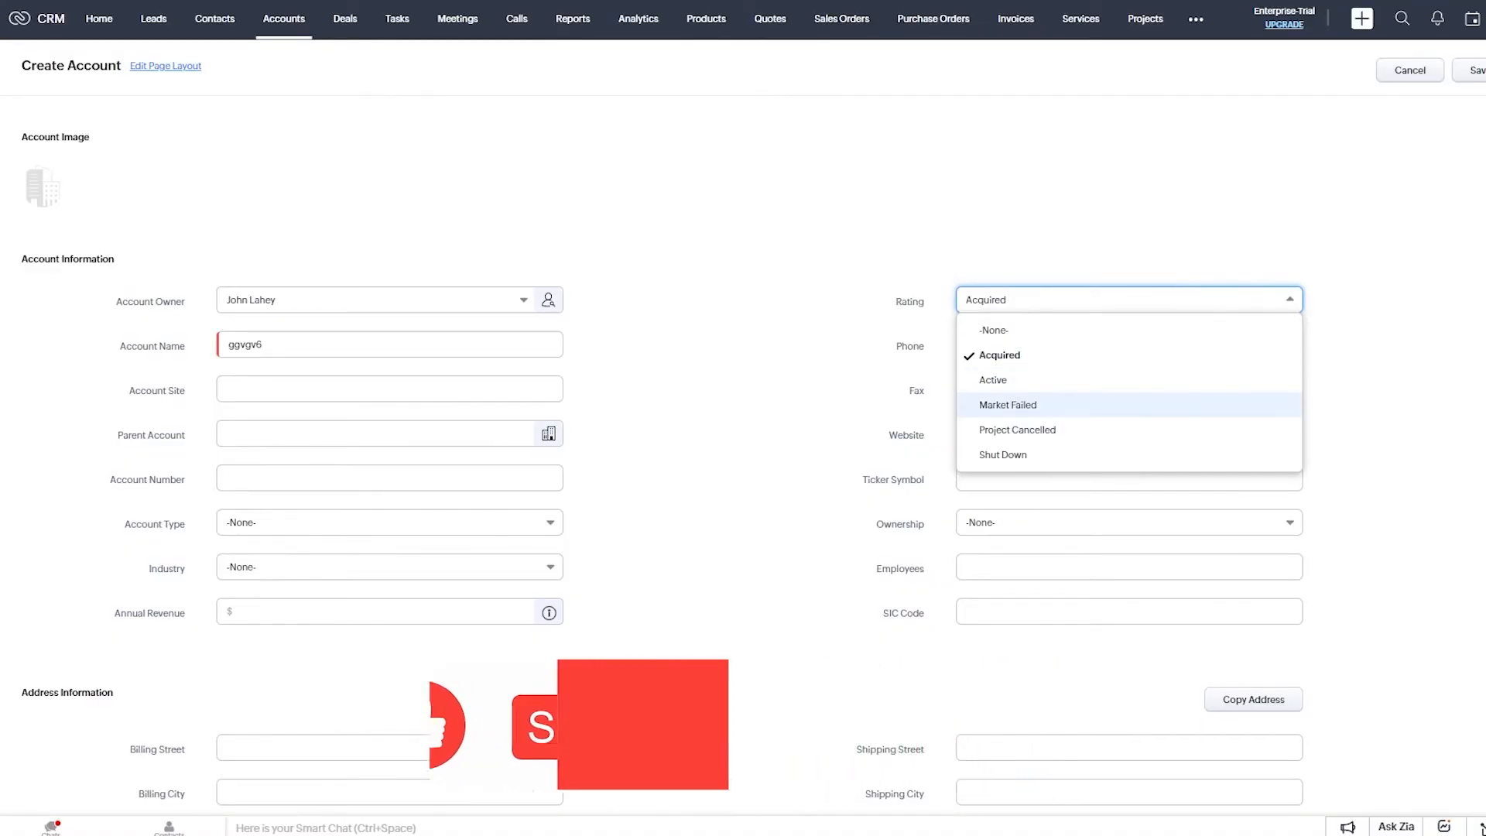
click(990, 388)
click(377, 387)
text(bmcvyed)
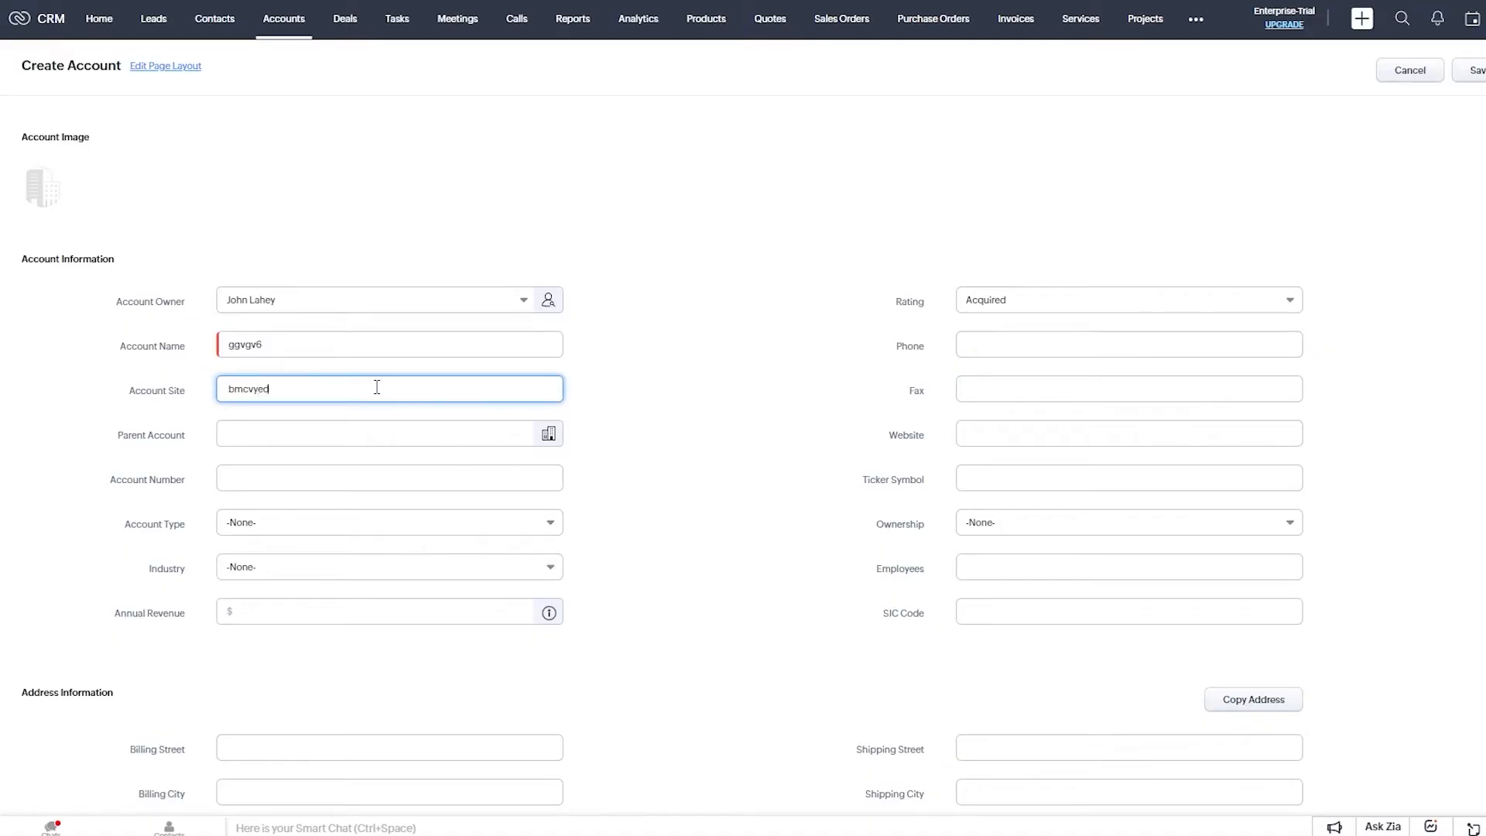
click(990, 430)
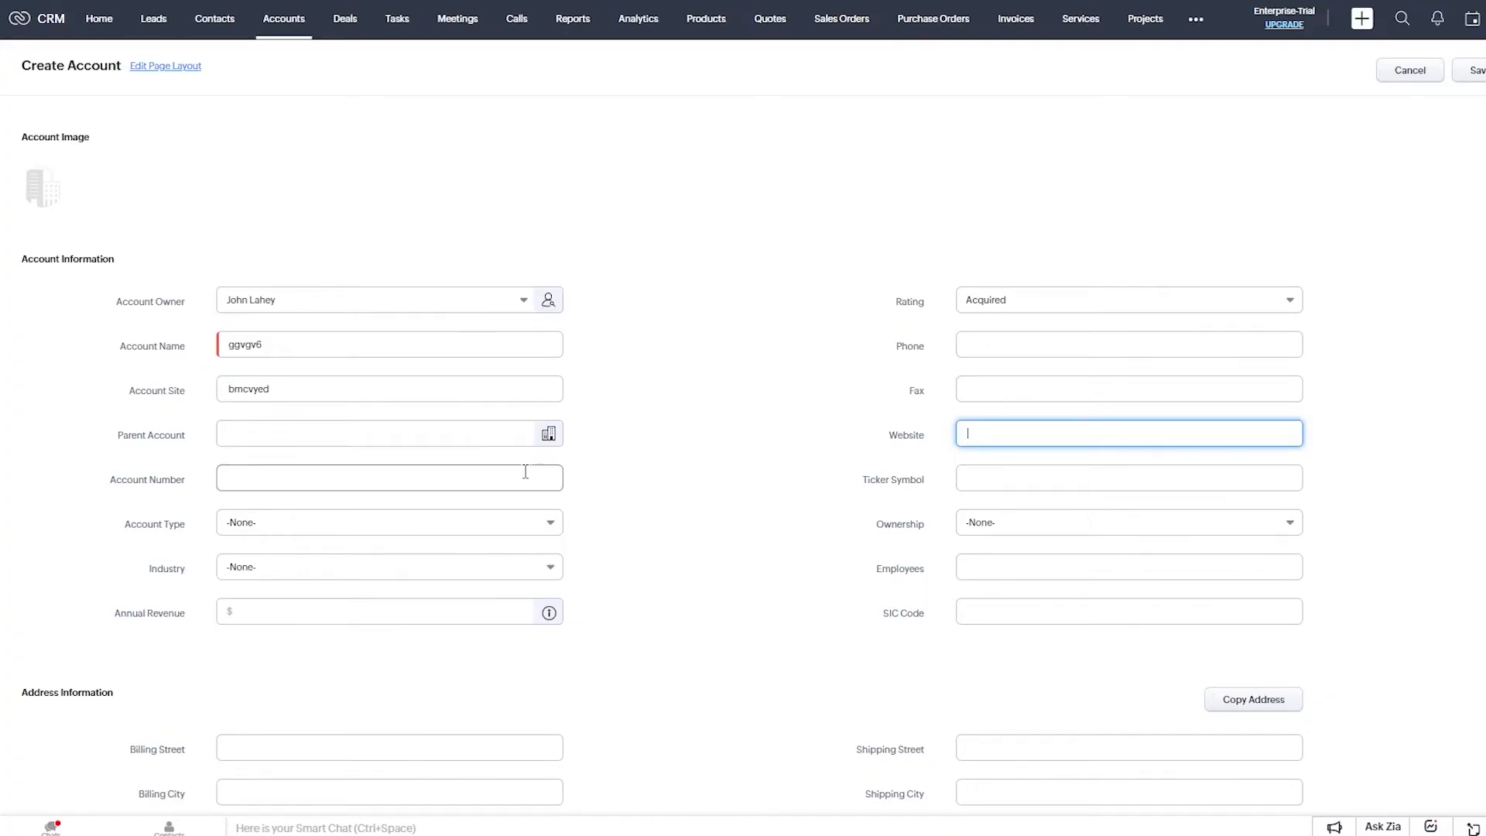
Set ownership to Public and annual revenue to 100000.
scroll(873, 524, down, 2)
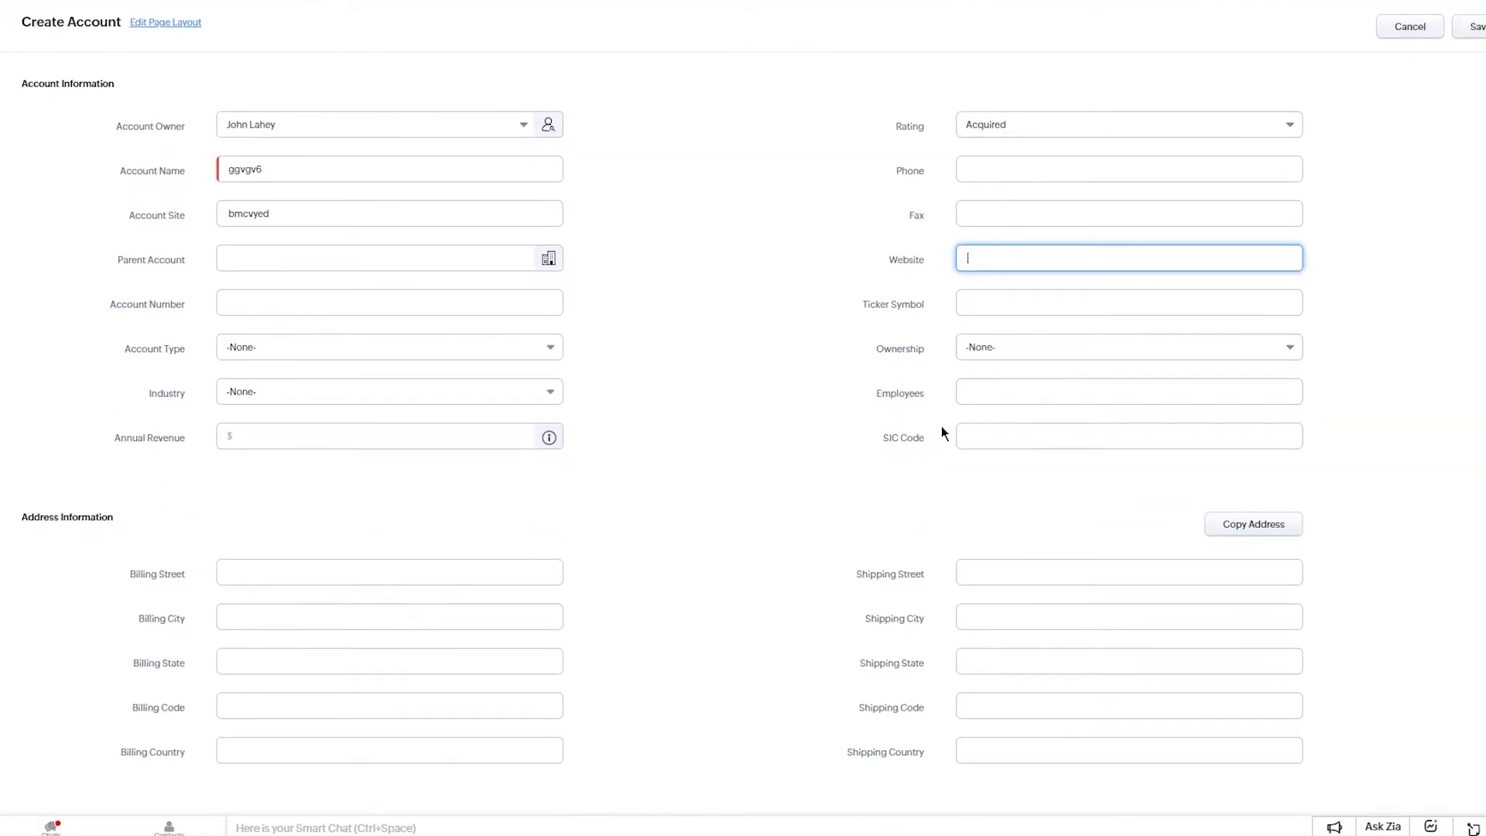
click(1014, 349)
click(1006, 448)
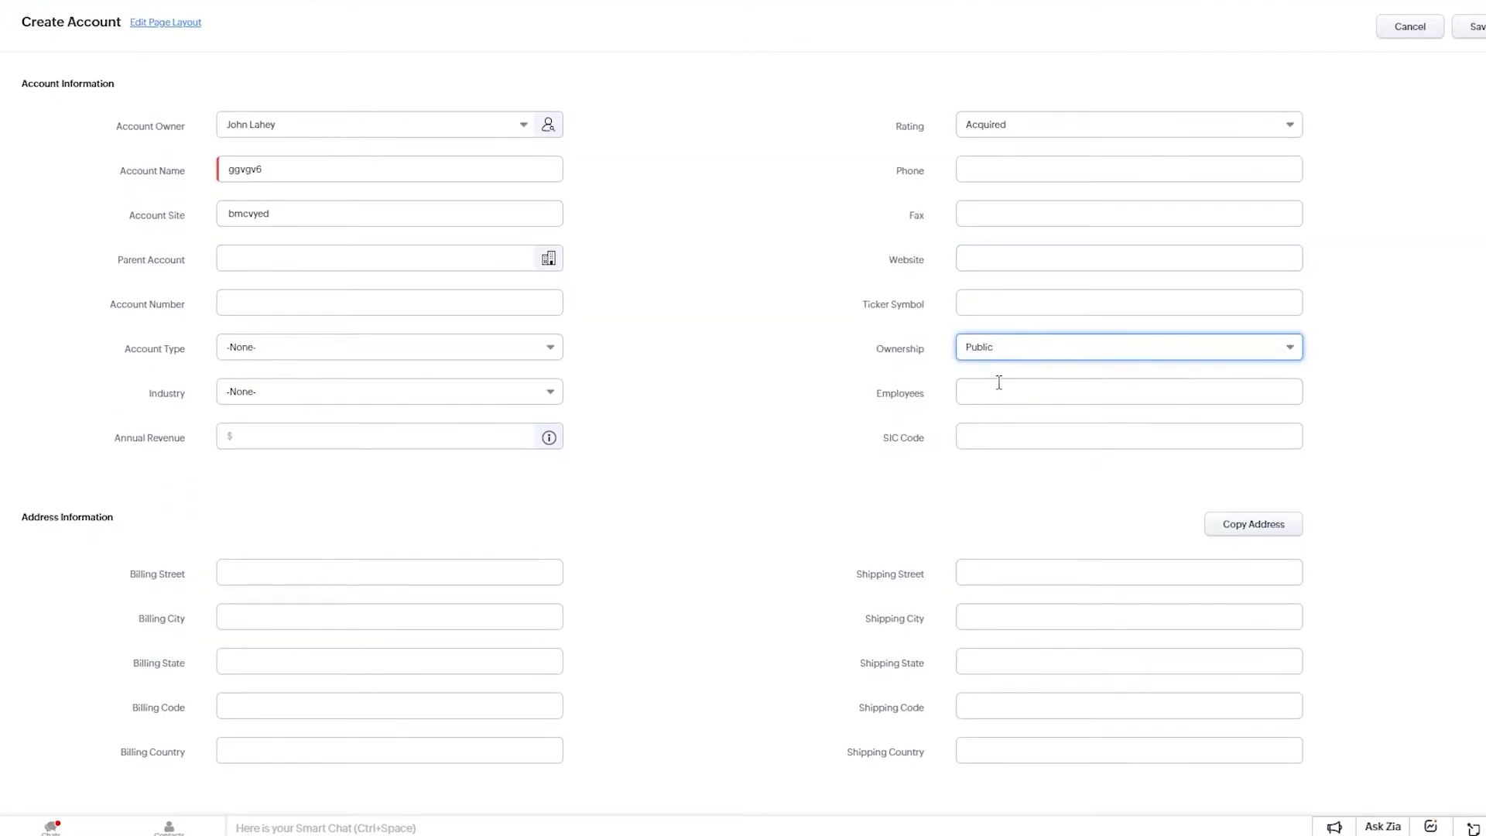
click(365, 438)
text(100000)
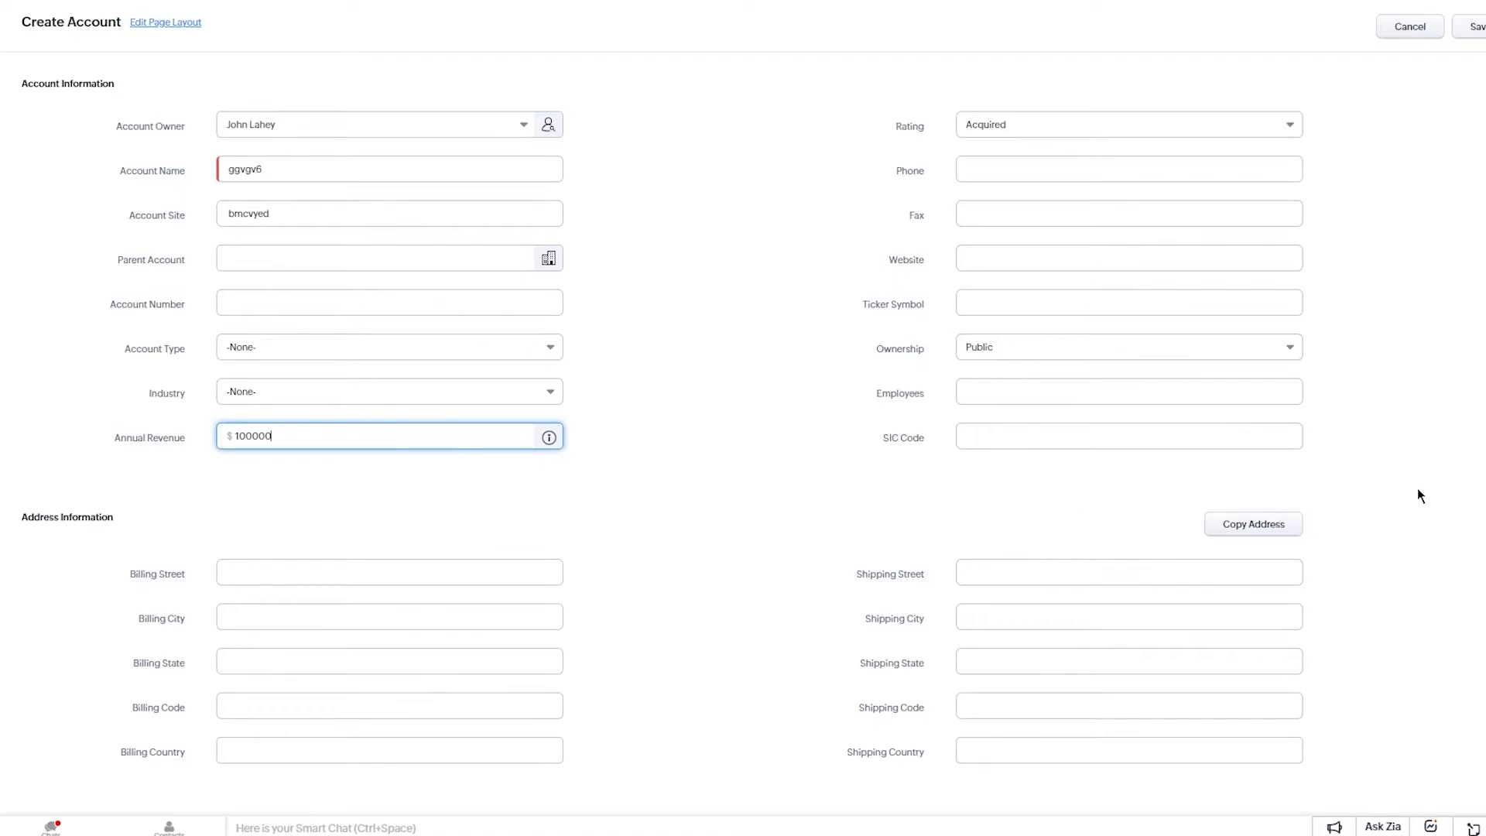
key(Tab)
key(shift+Tab)
key(Tab)
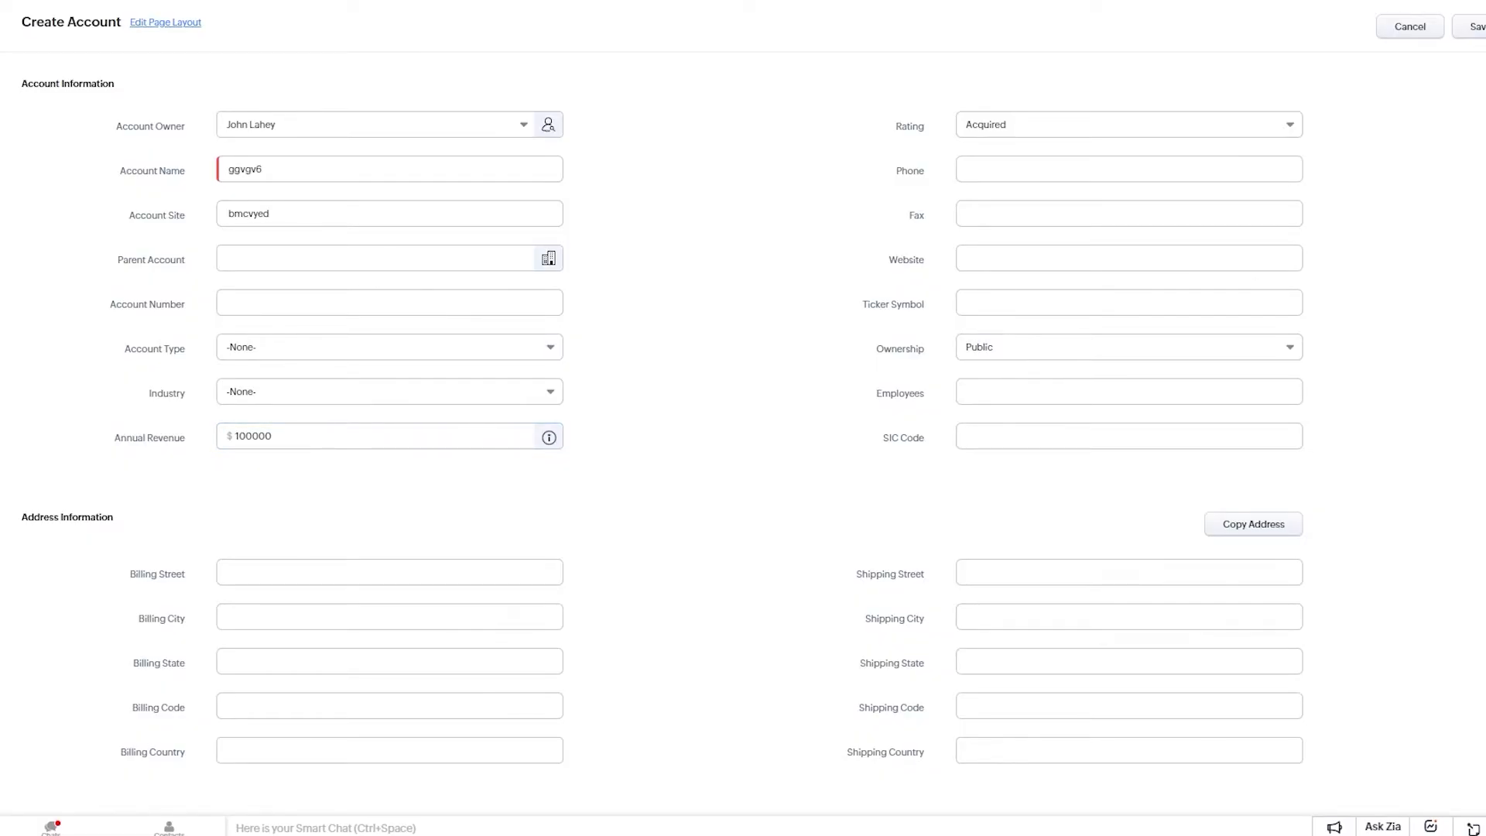
Fill the billing street, city and country from the saved browser address suggestion.
click(1019, 385)
click(996, 433)
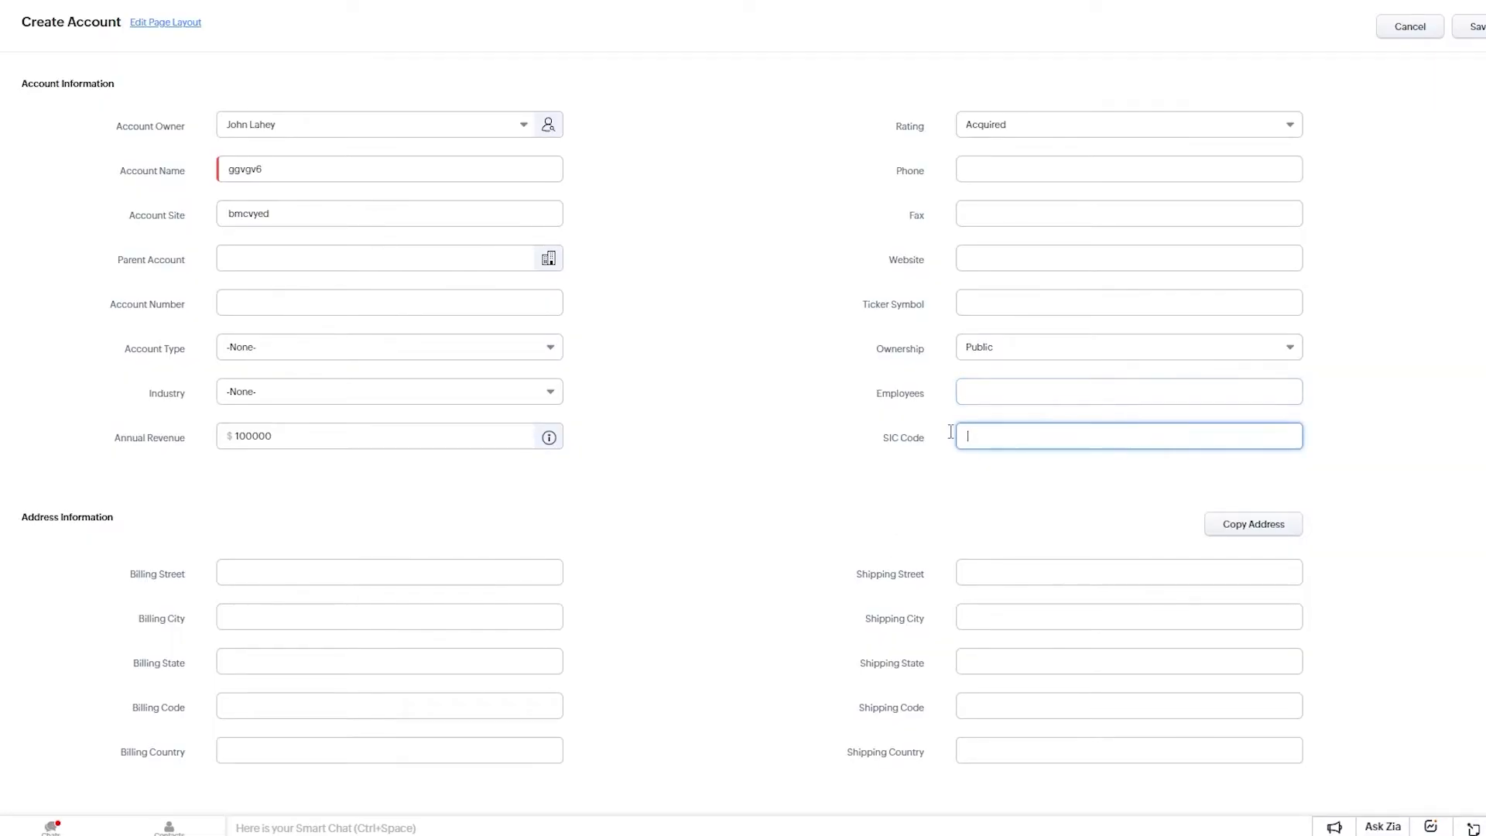
click(453, 578)
click(783, 555)
click(449, 572)
click(369, 620)
Dismiss the shipping street suggestions and move to the account Description field.
click(1005, 573)
scroll(783, 476, down, 1)
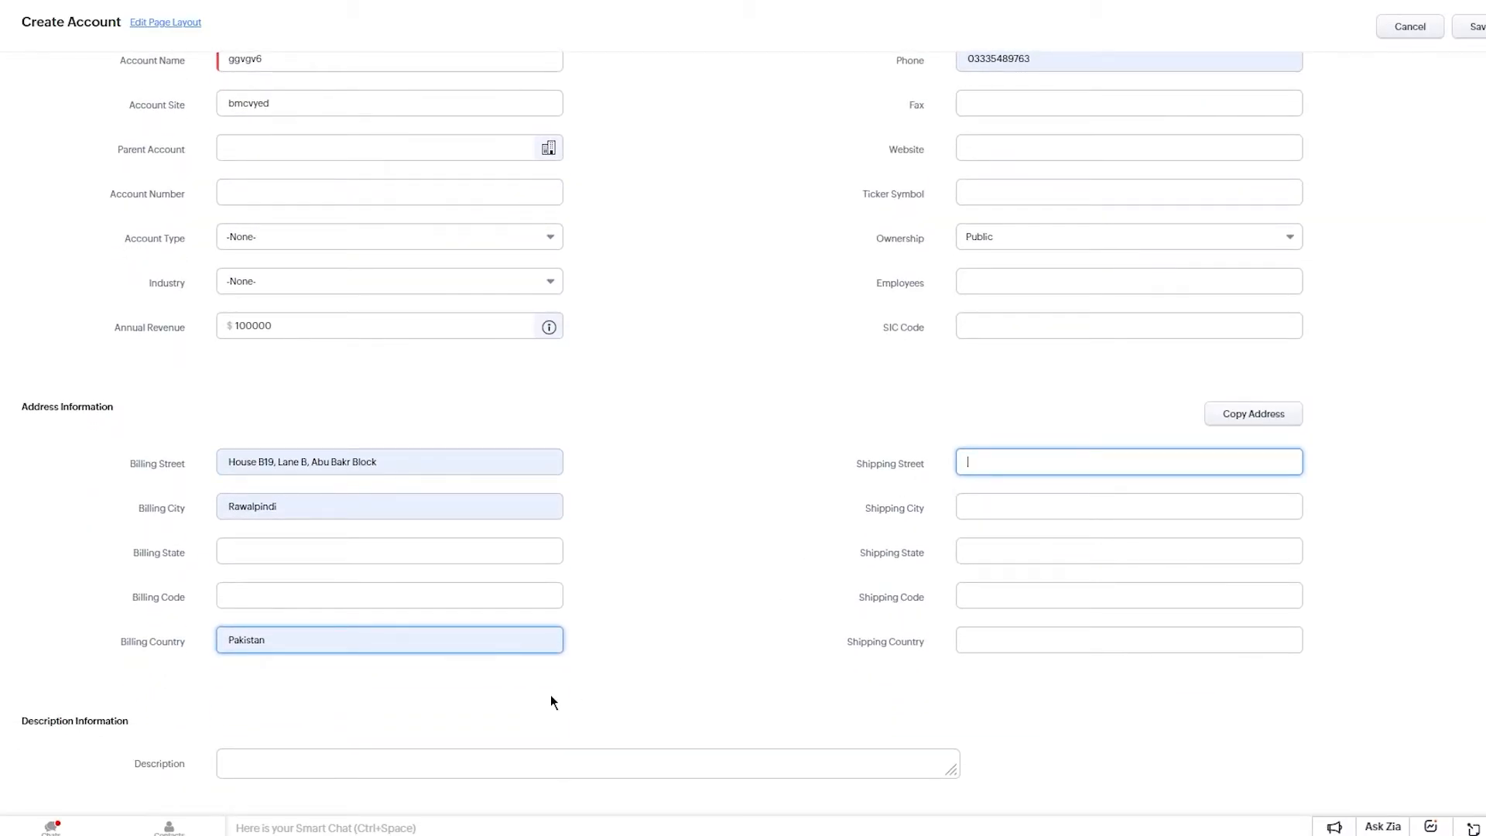
click(611, 601)
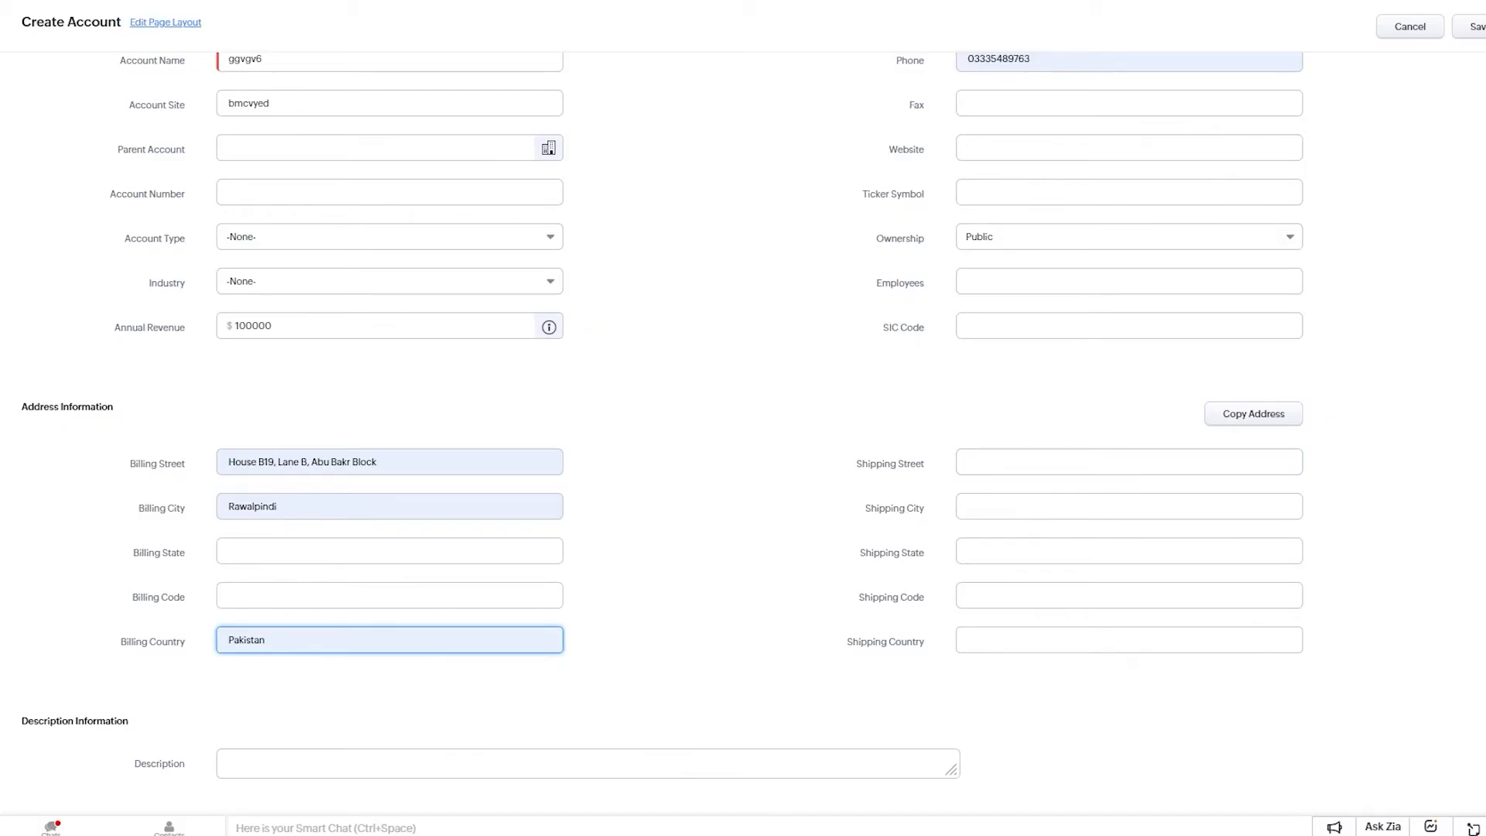
click(610, 767)
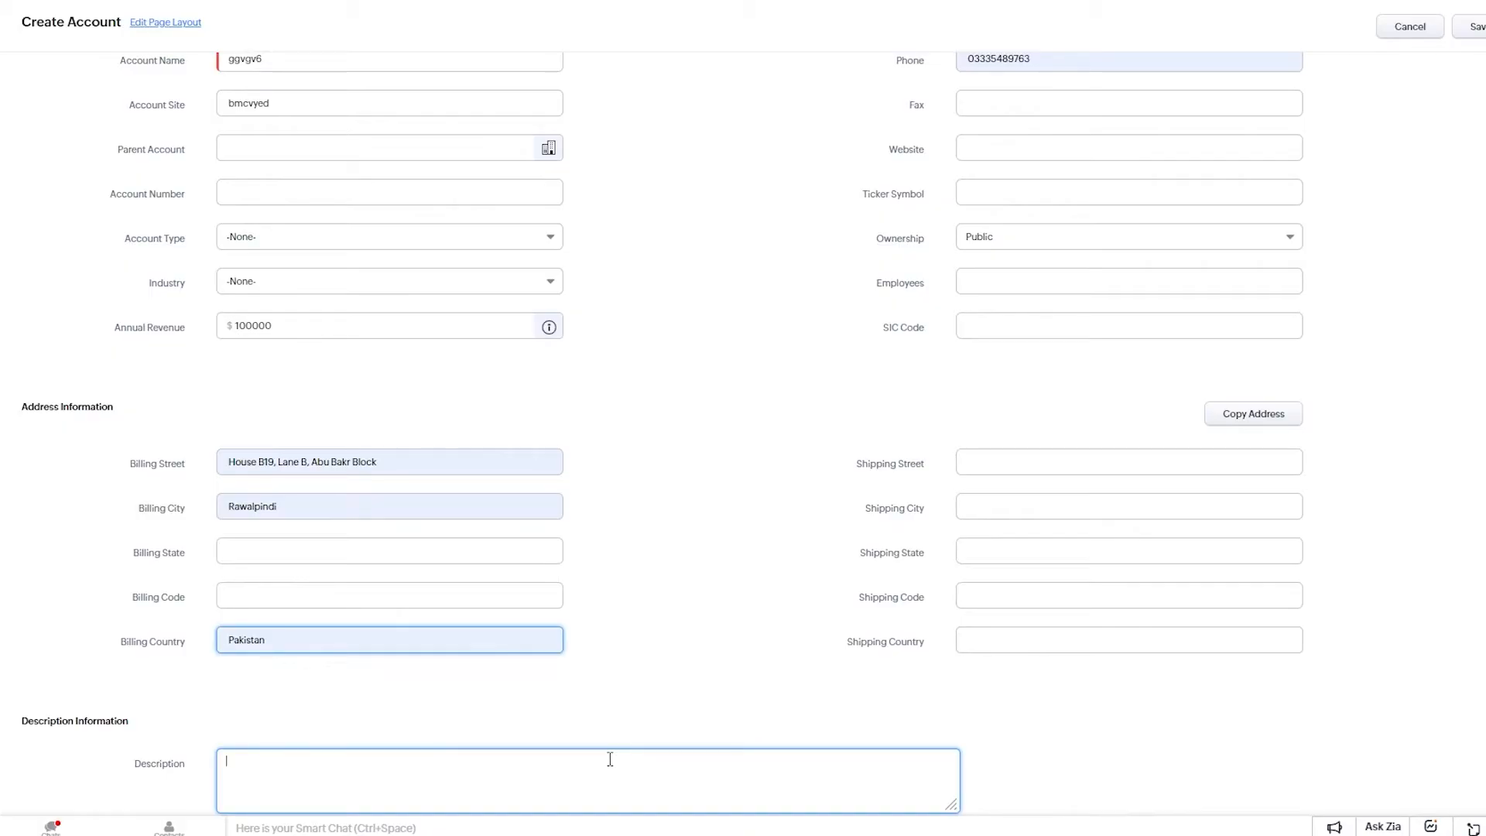
Enter the description 'this new account containd high preference leads' and save the account.
text(this new account containd high preference )
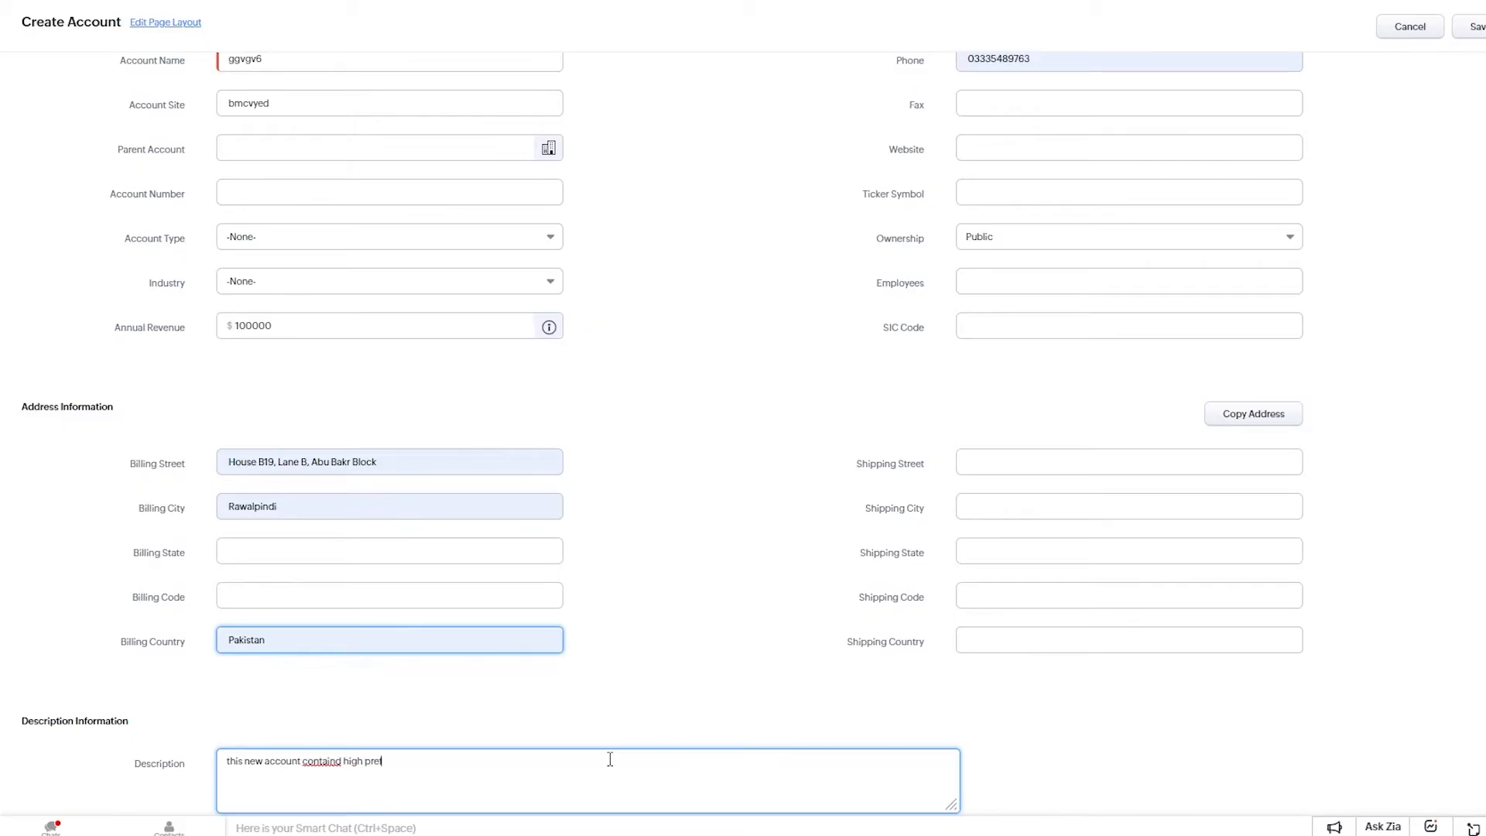
text(leads)
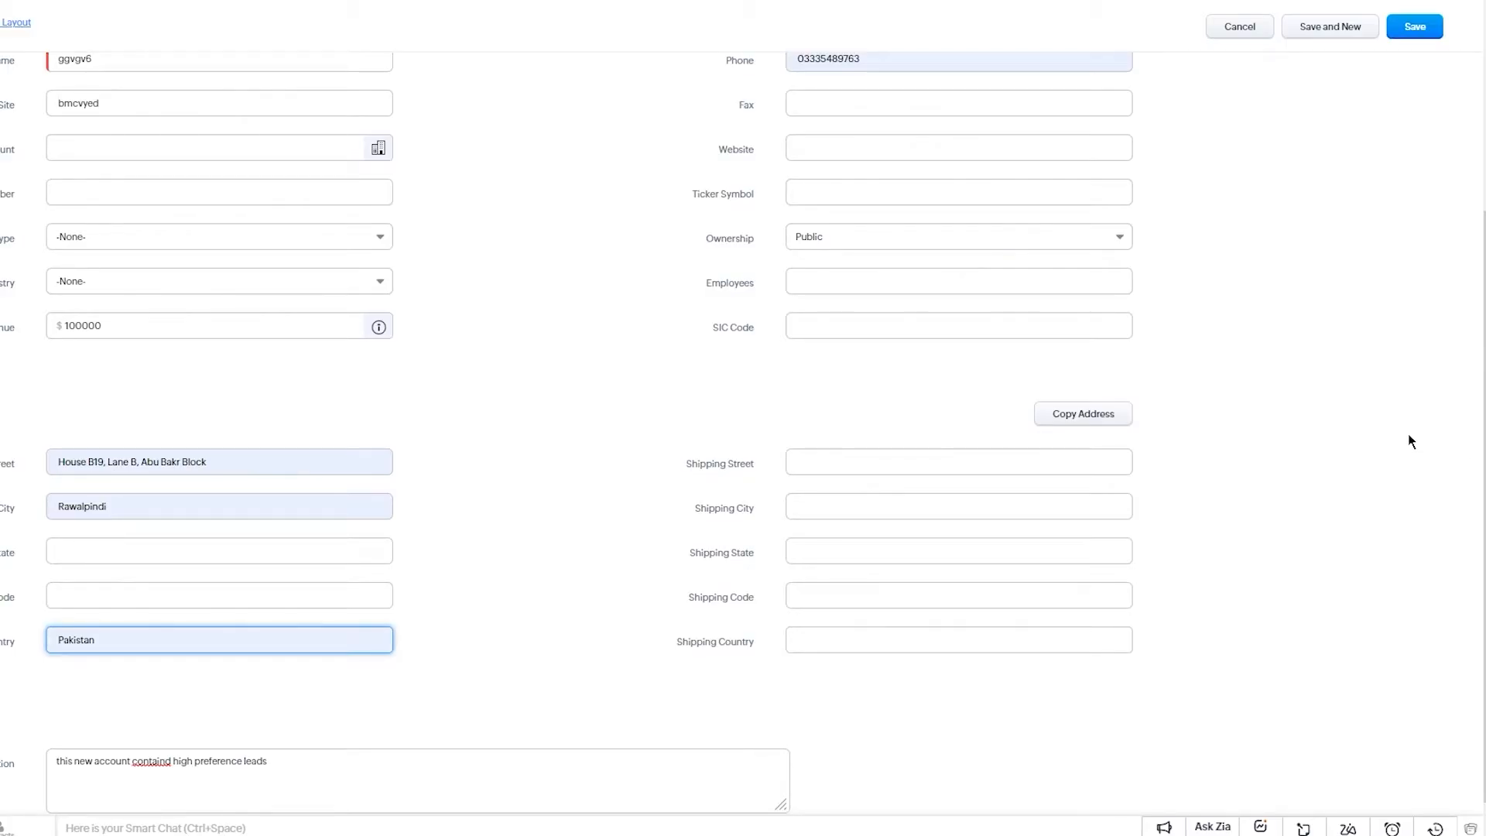
click(1412, 34)
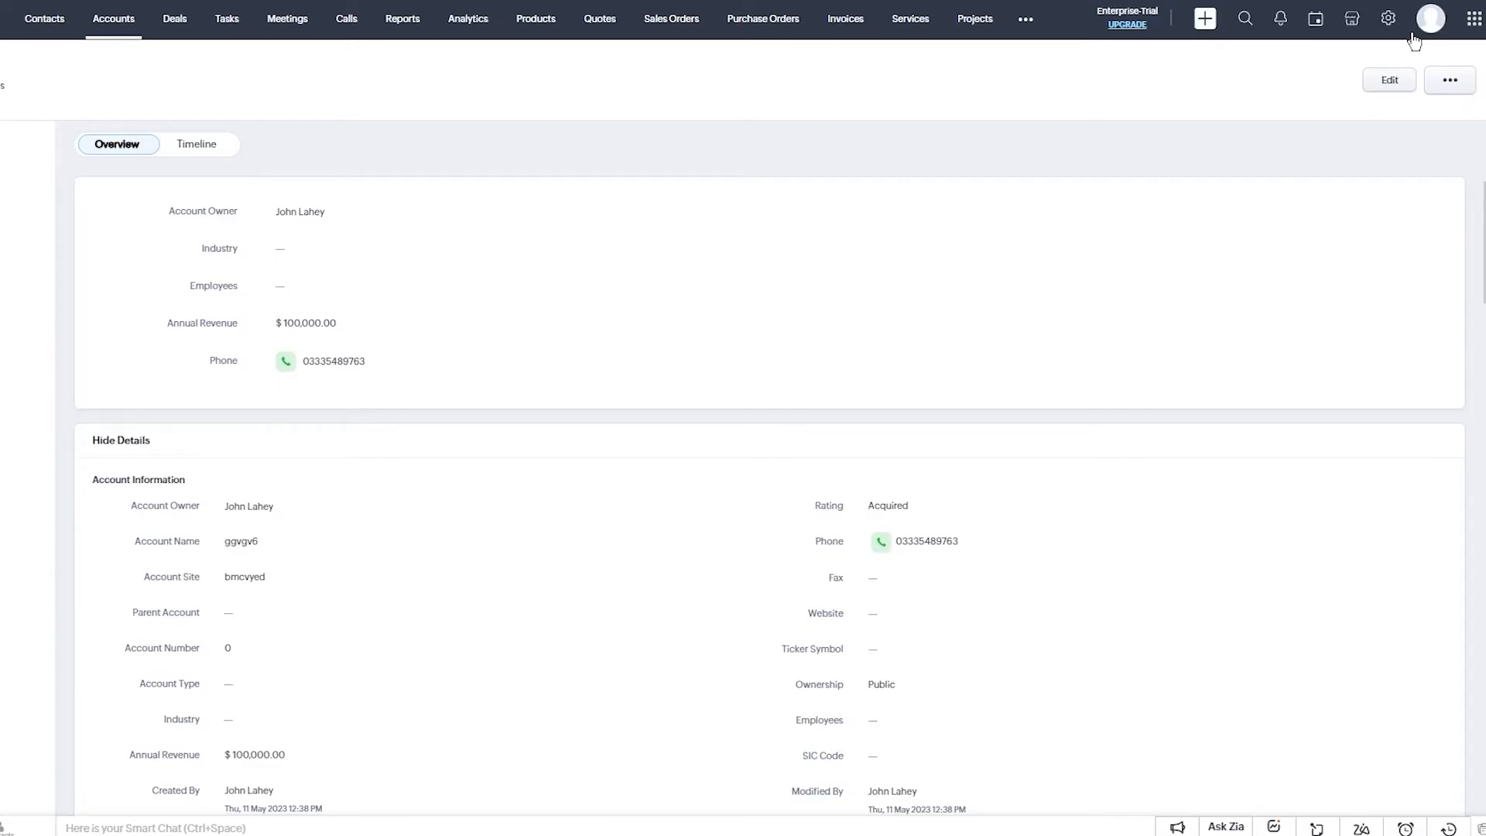
scroll(892, 255, down, 20)
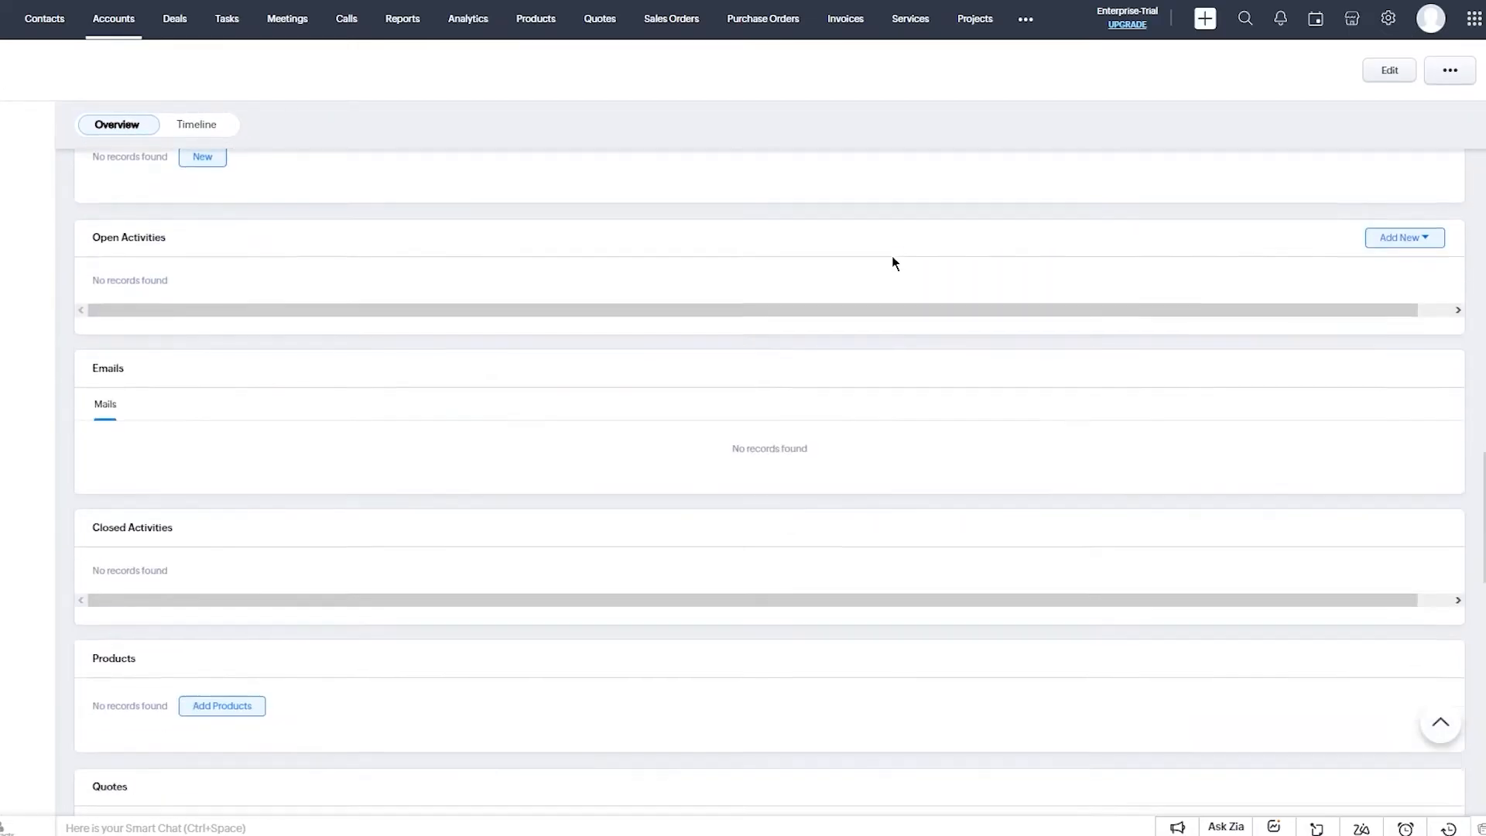
scroll(892, 255, up, 15)
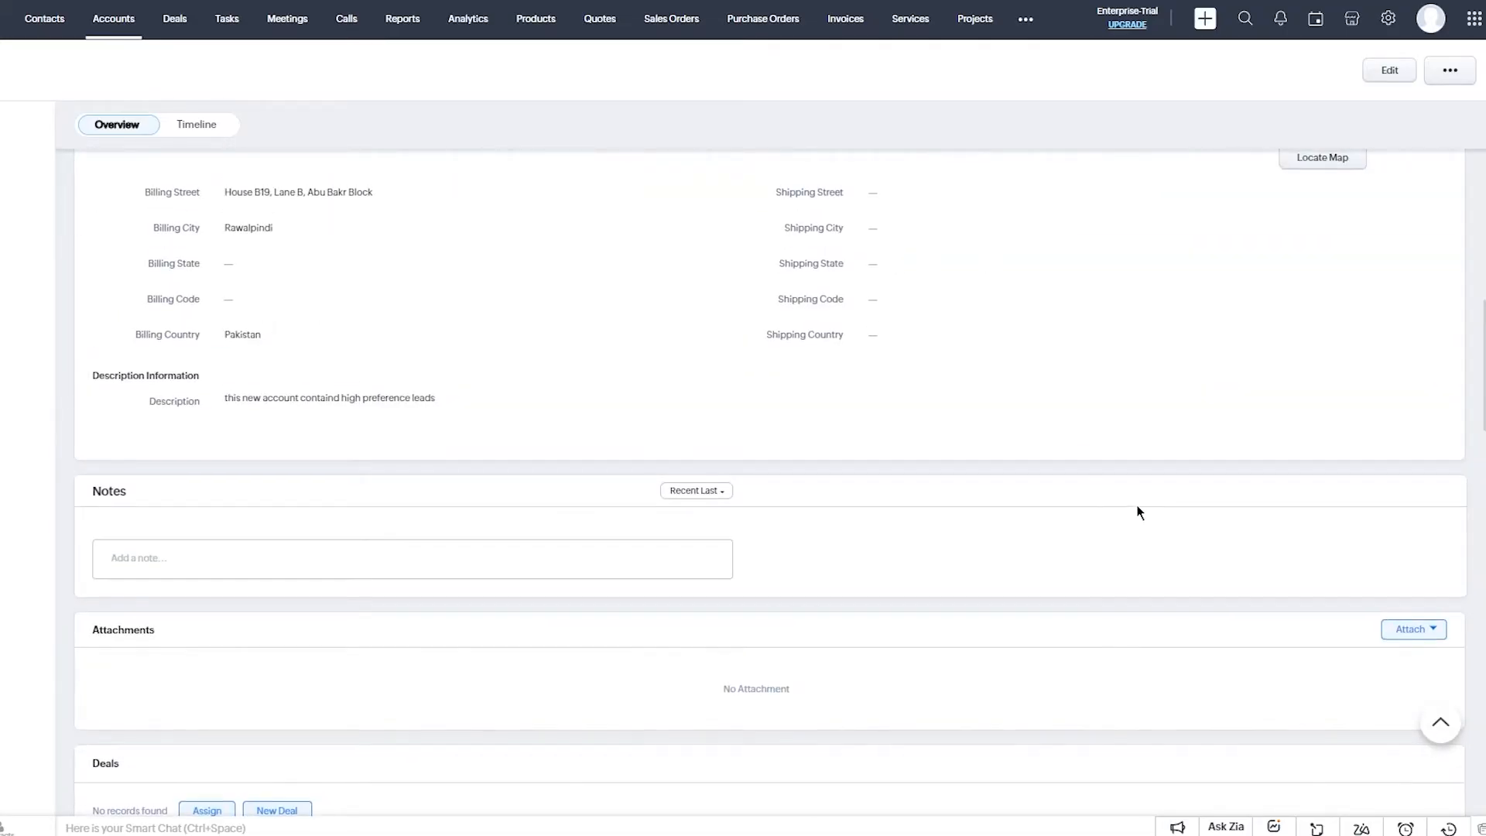
scroll(1138, 511, up, 10)
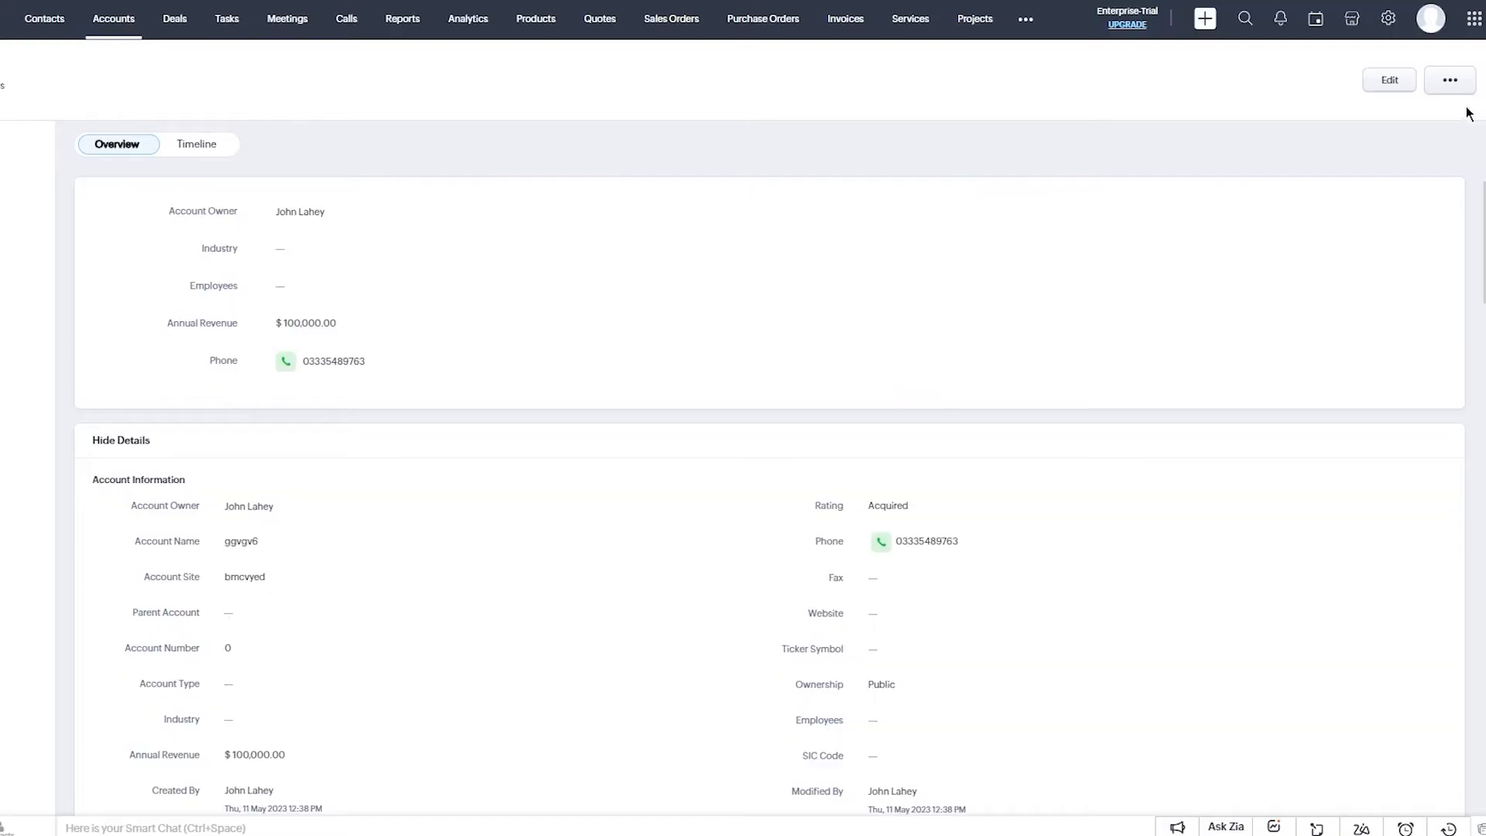
click(1450, 84)
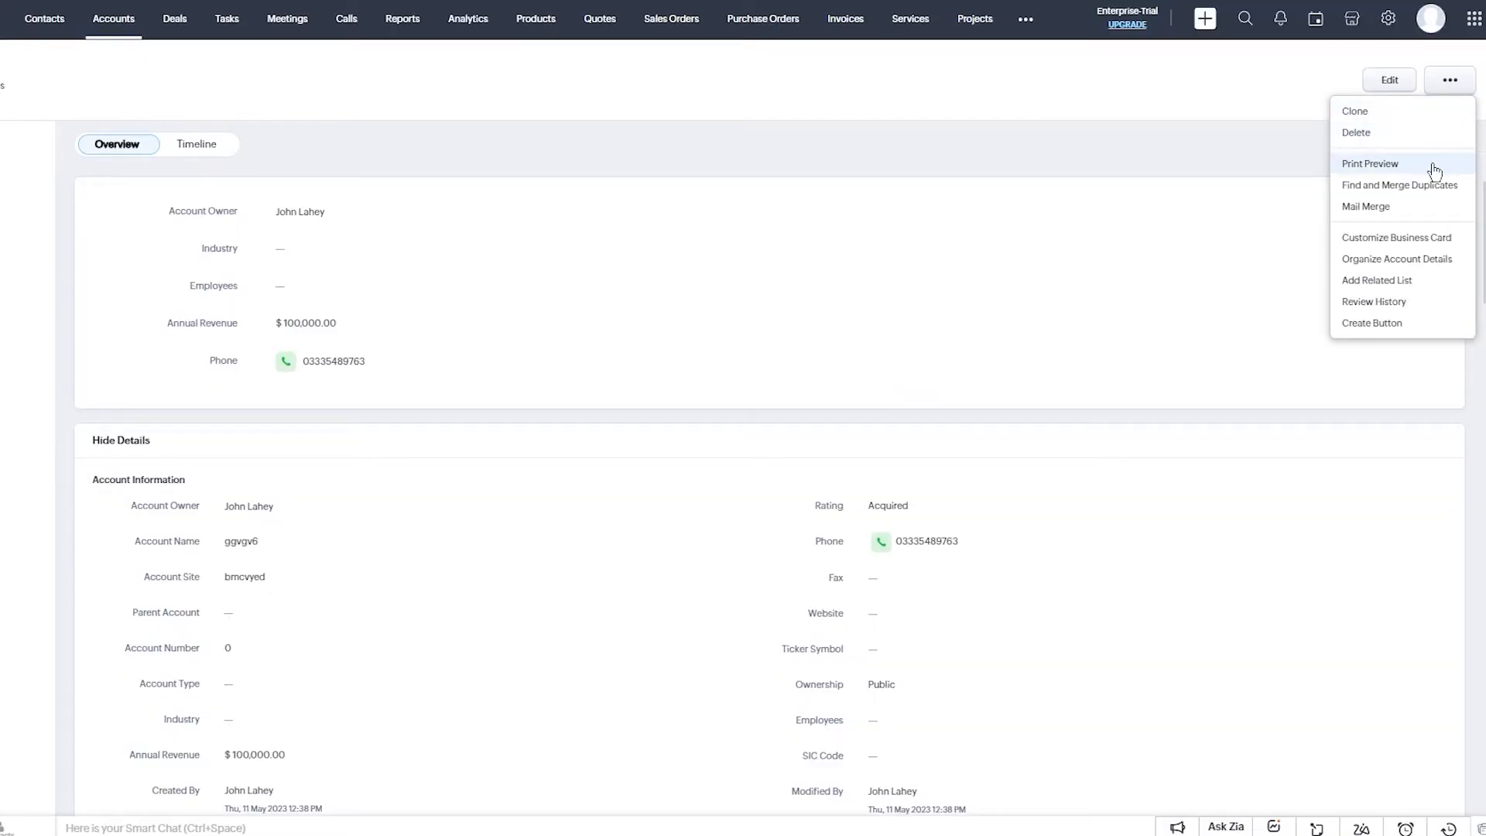
click(1258, 169)
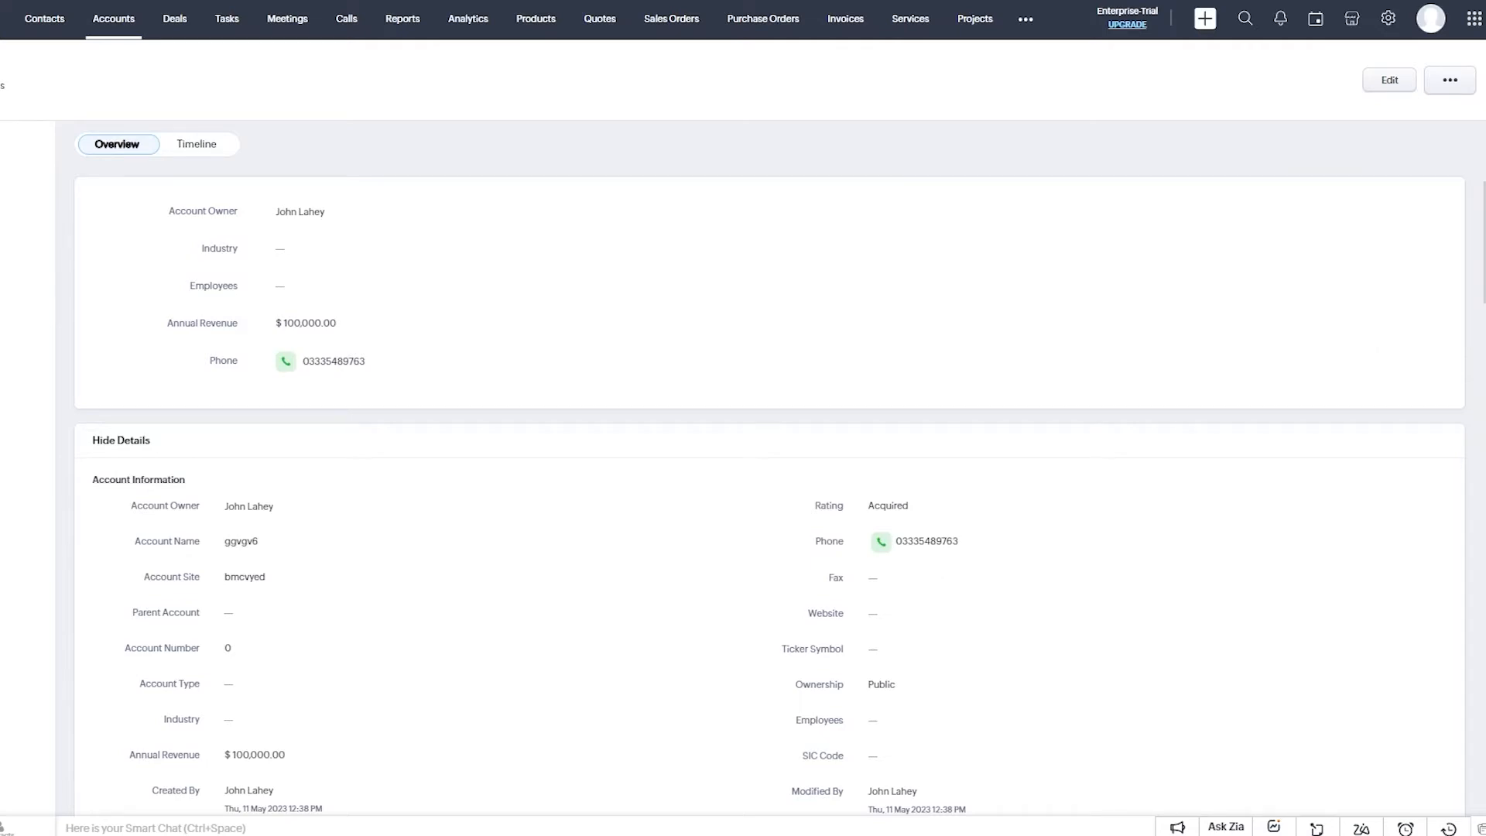
Switch to the Deals module and show the import options beside Create Deal.
click(174, 22)
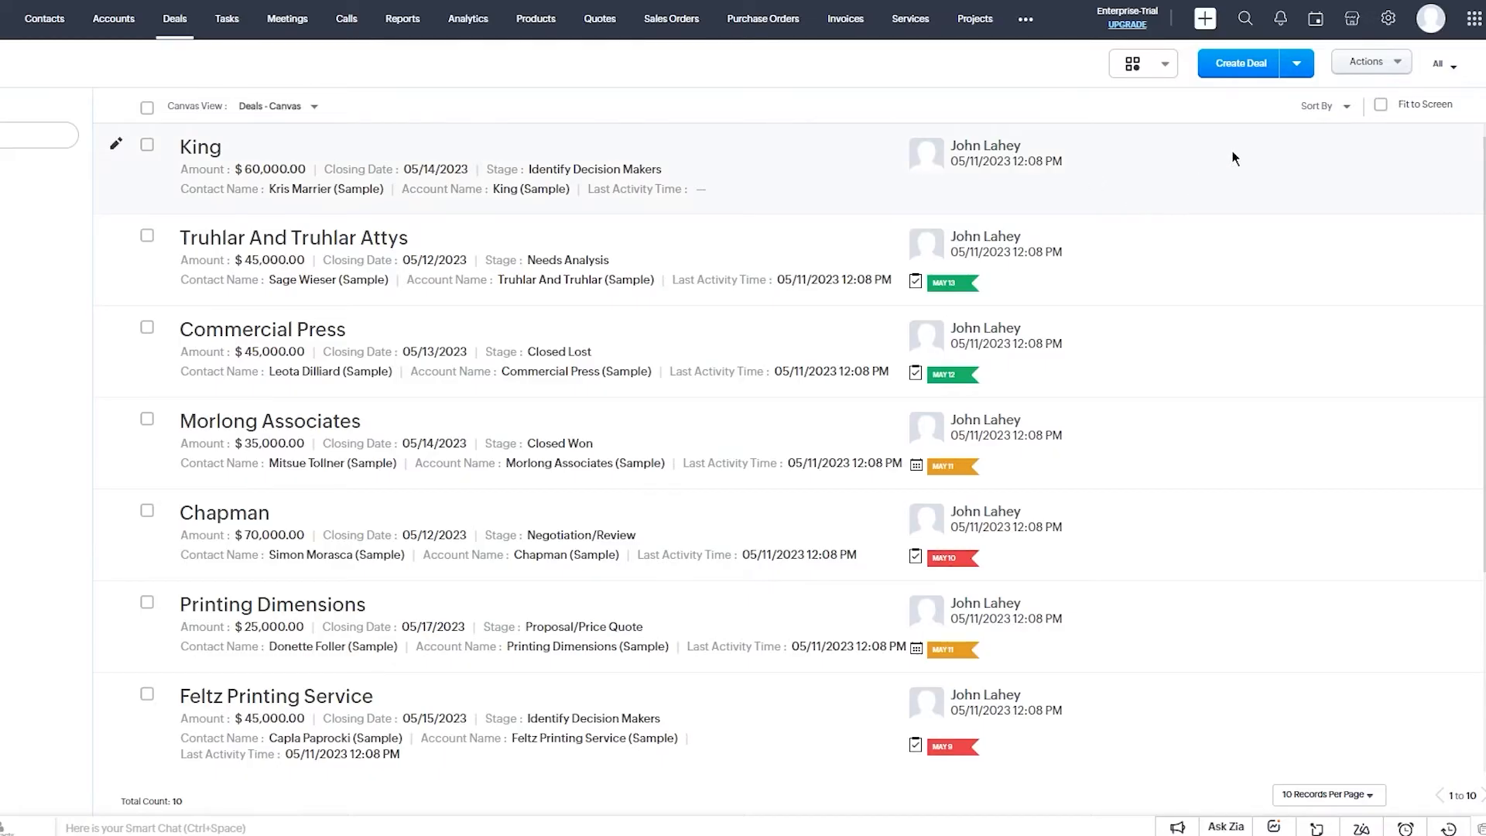
click(1305, 63)
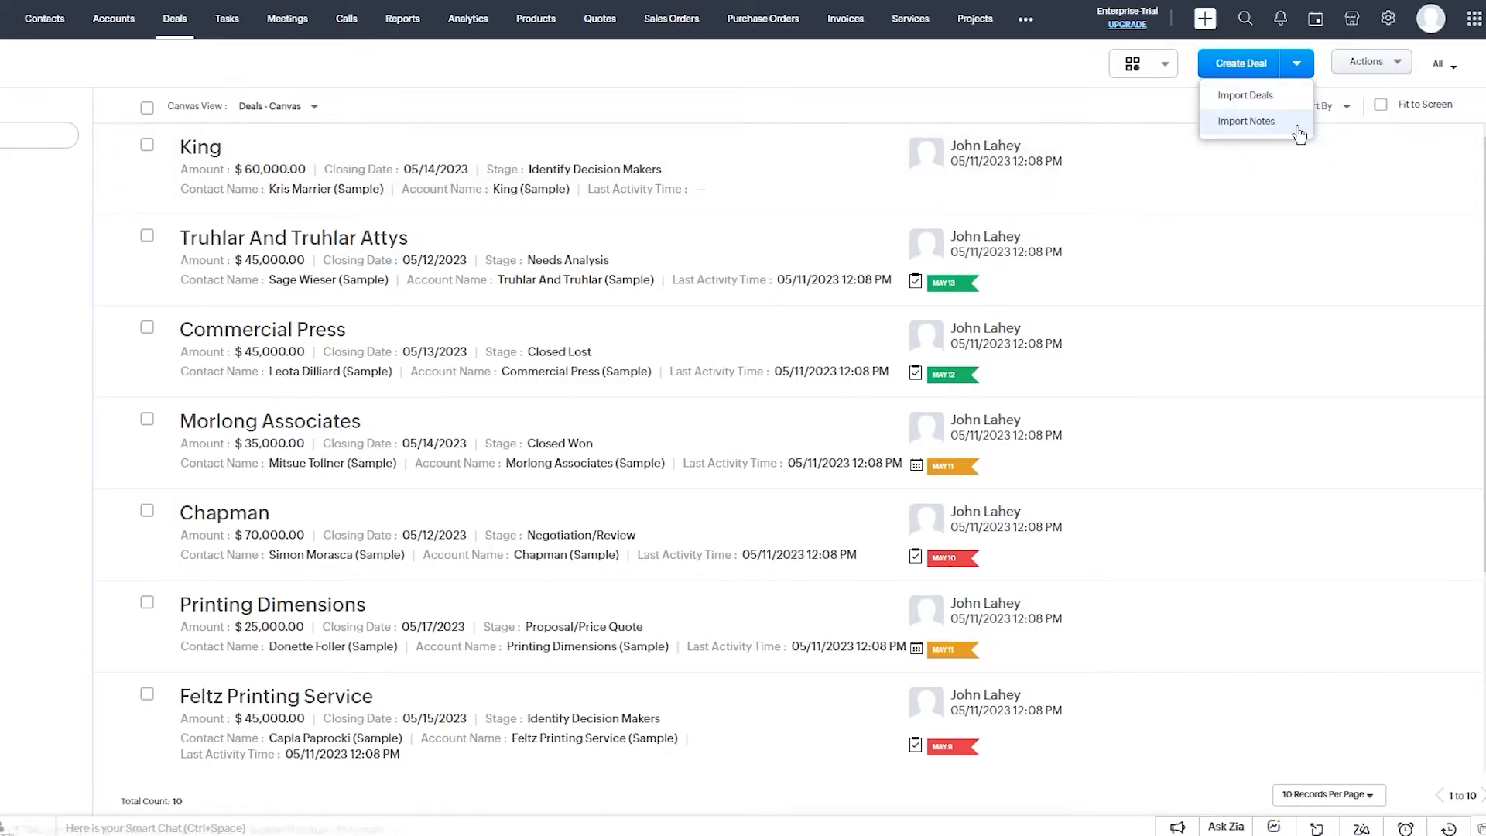
click(1230, 101)
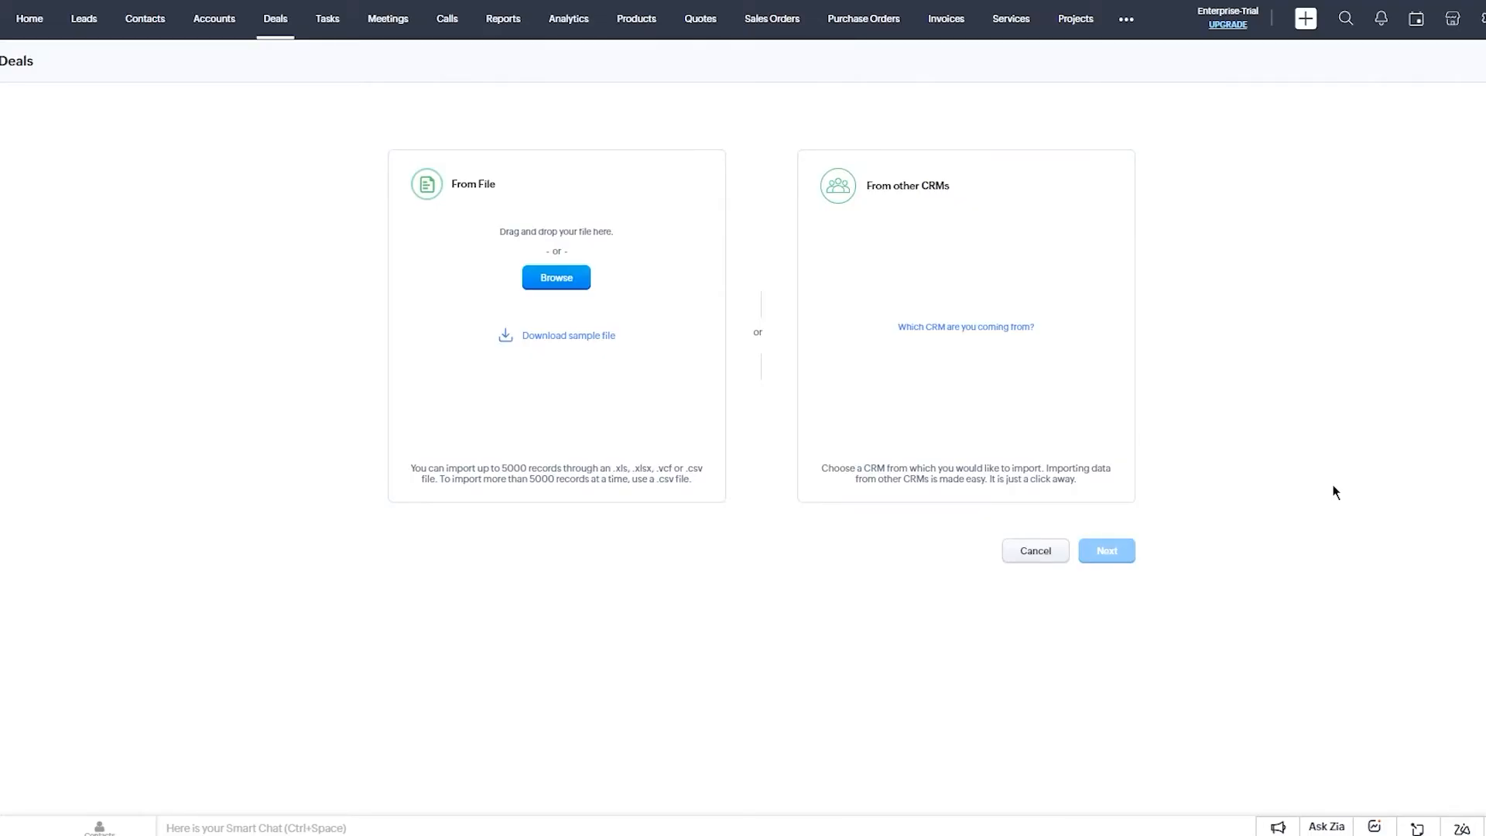
drag(418, 467, 610, 507)
click(604, 515)
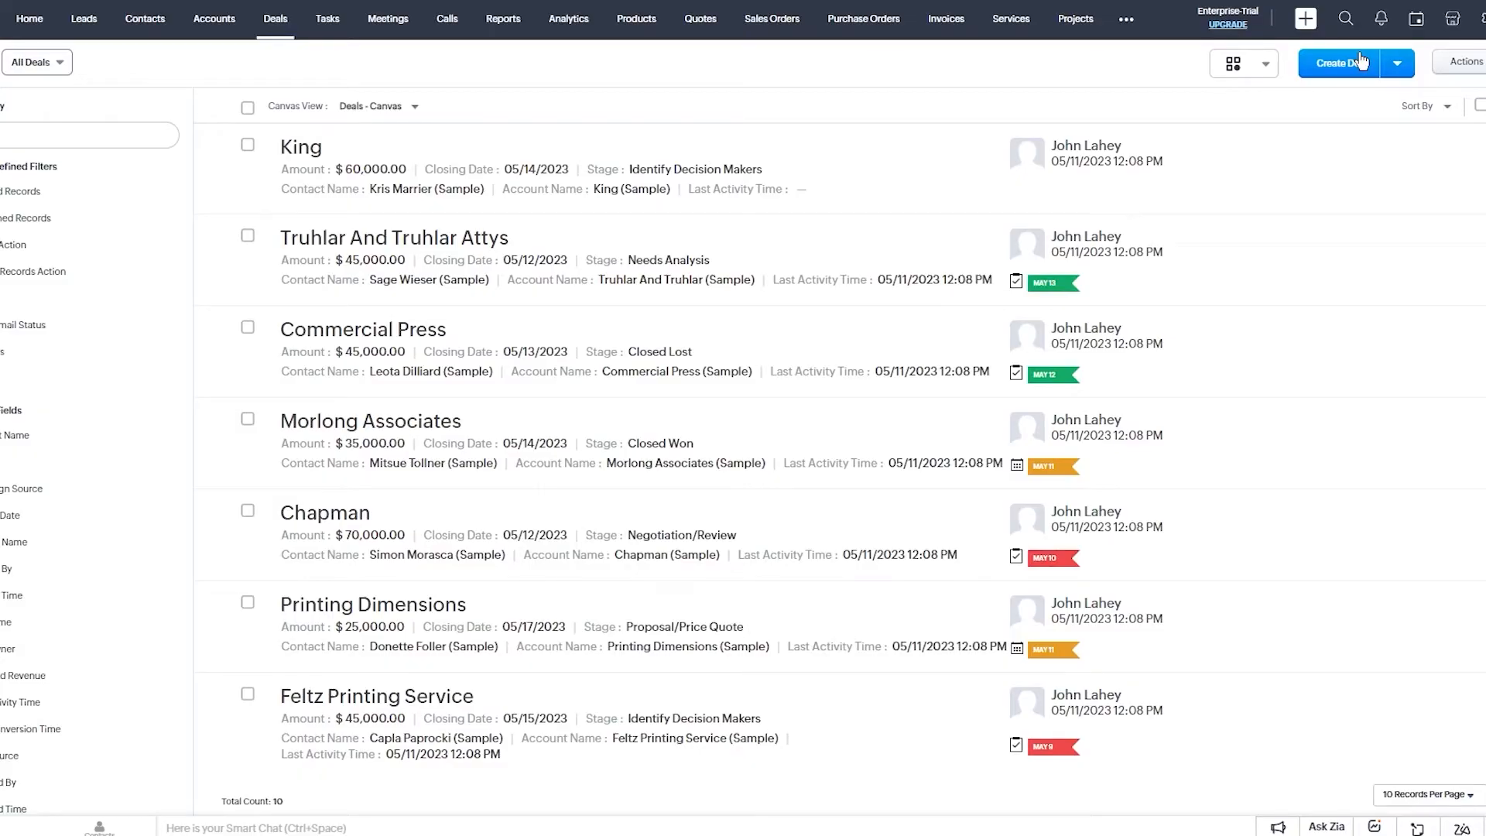
Start a new deal, review the Type and Stage choices, and set closing date 05/28/2023.
click(1360, 61)
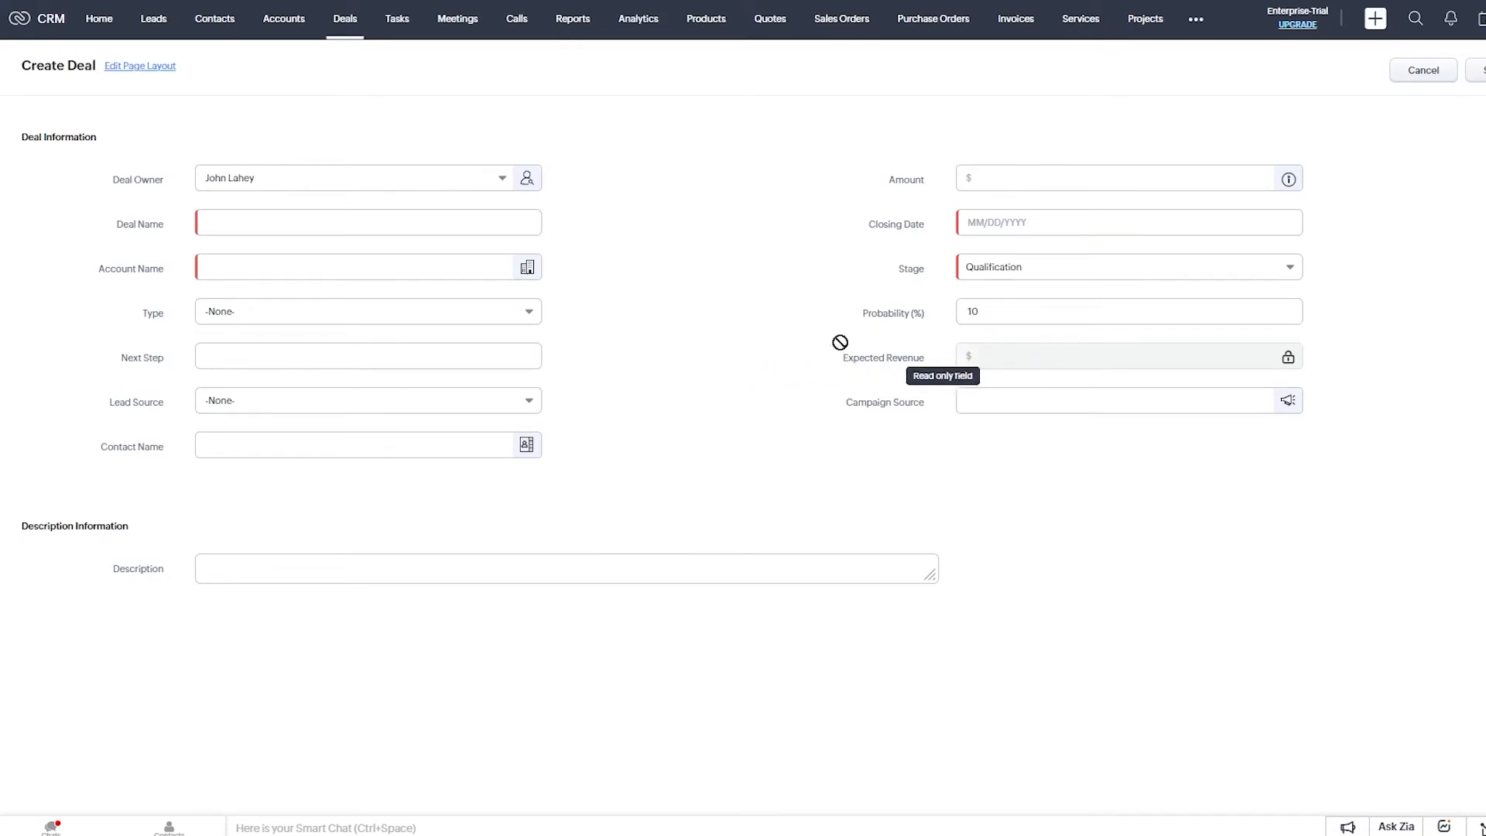
click(353, 311)
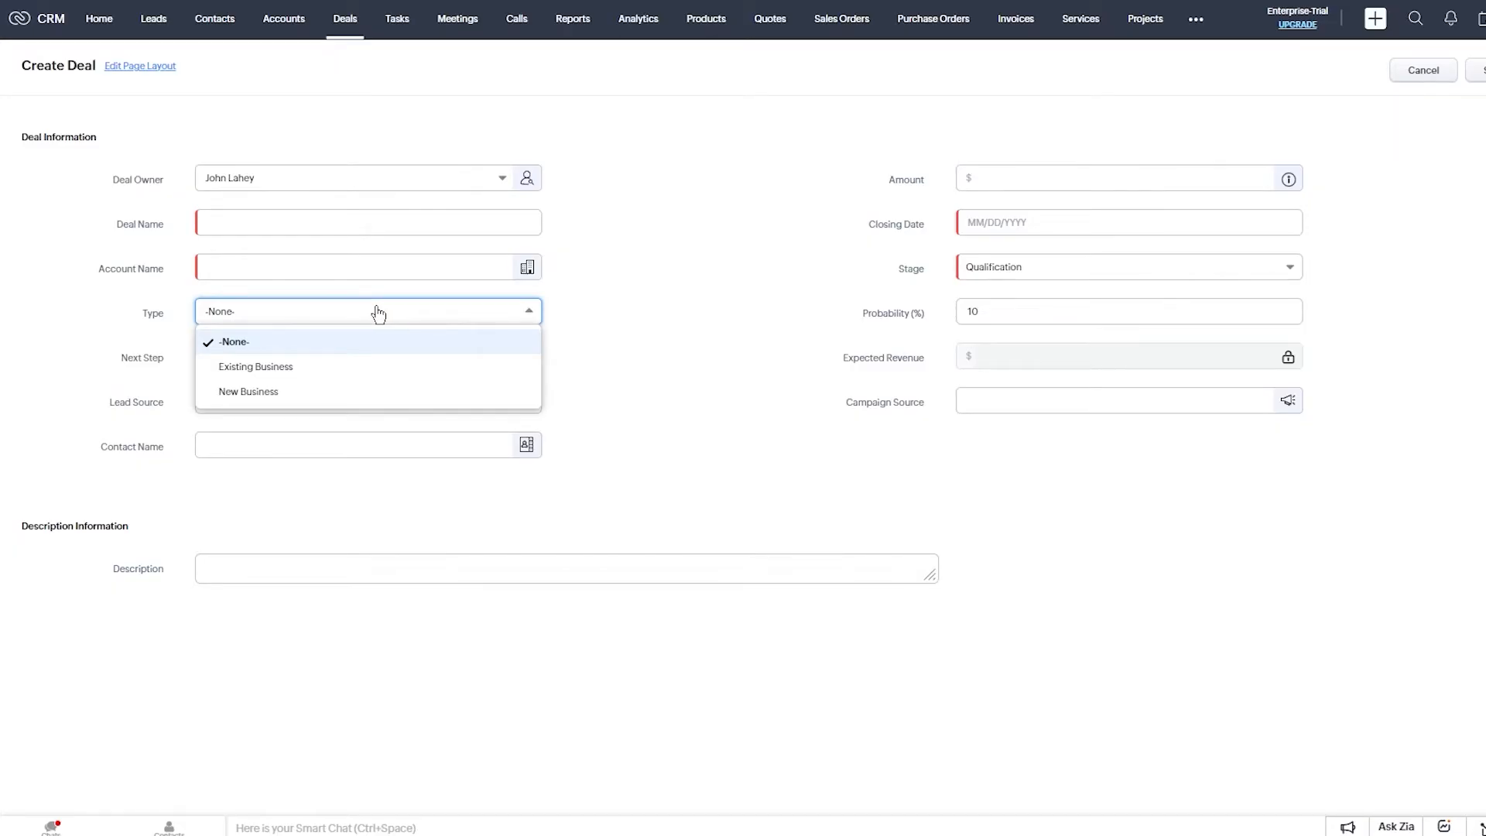
click(732, 359)
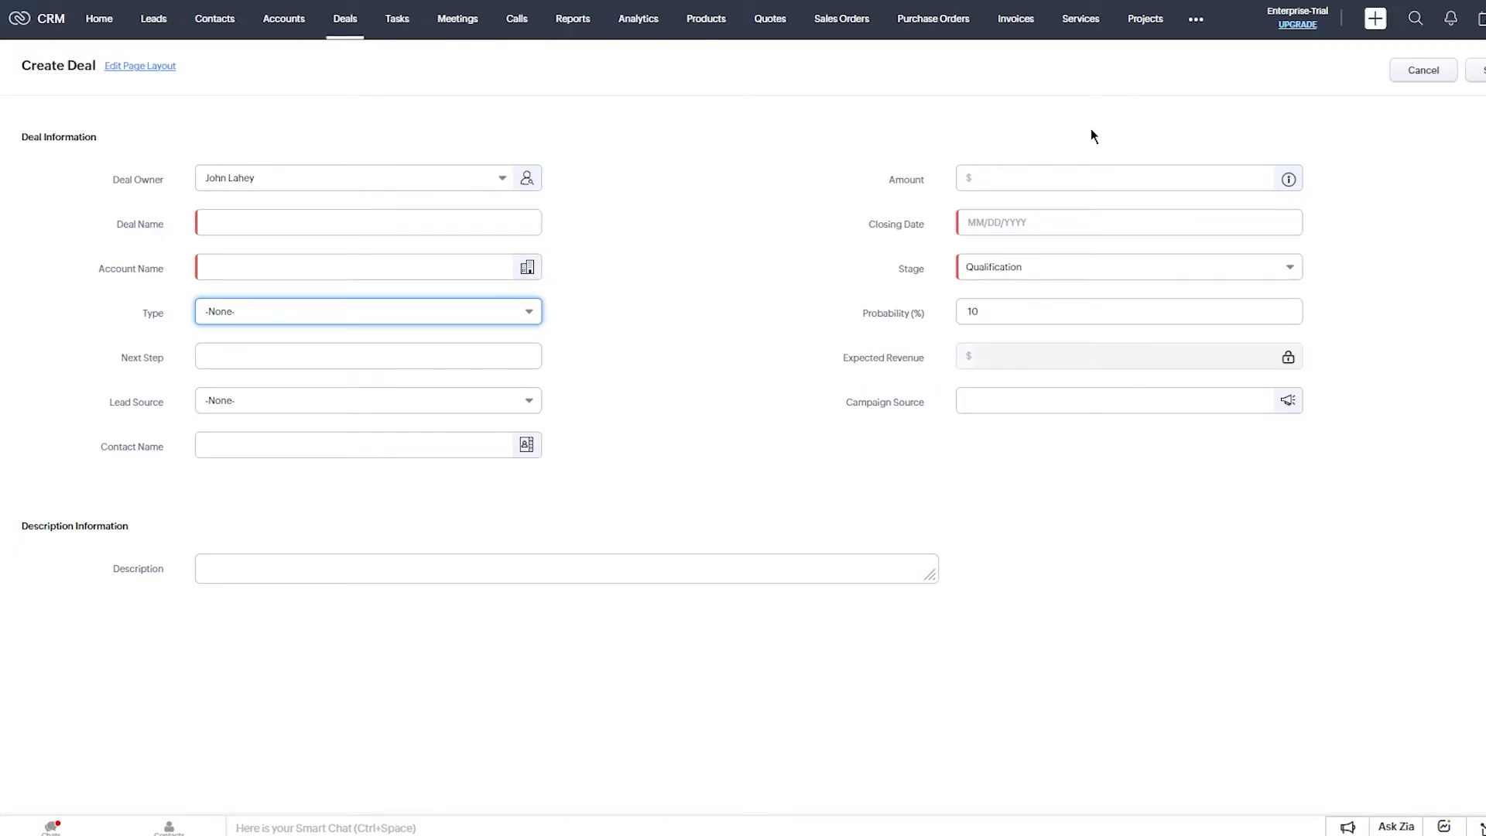
click(1117, 269)
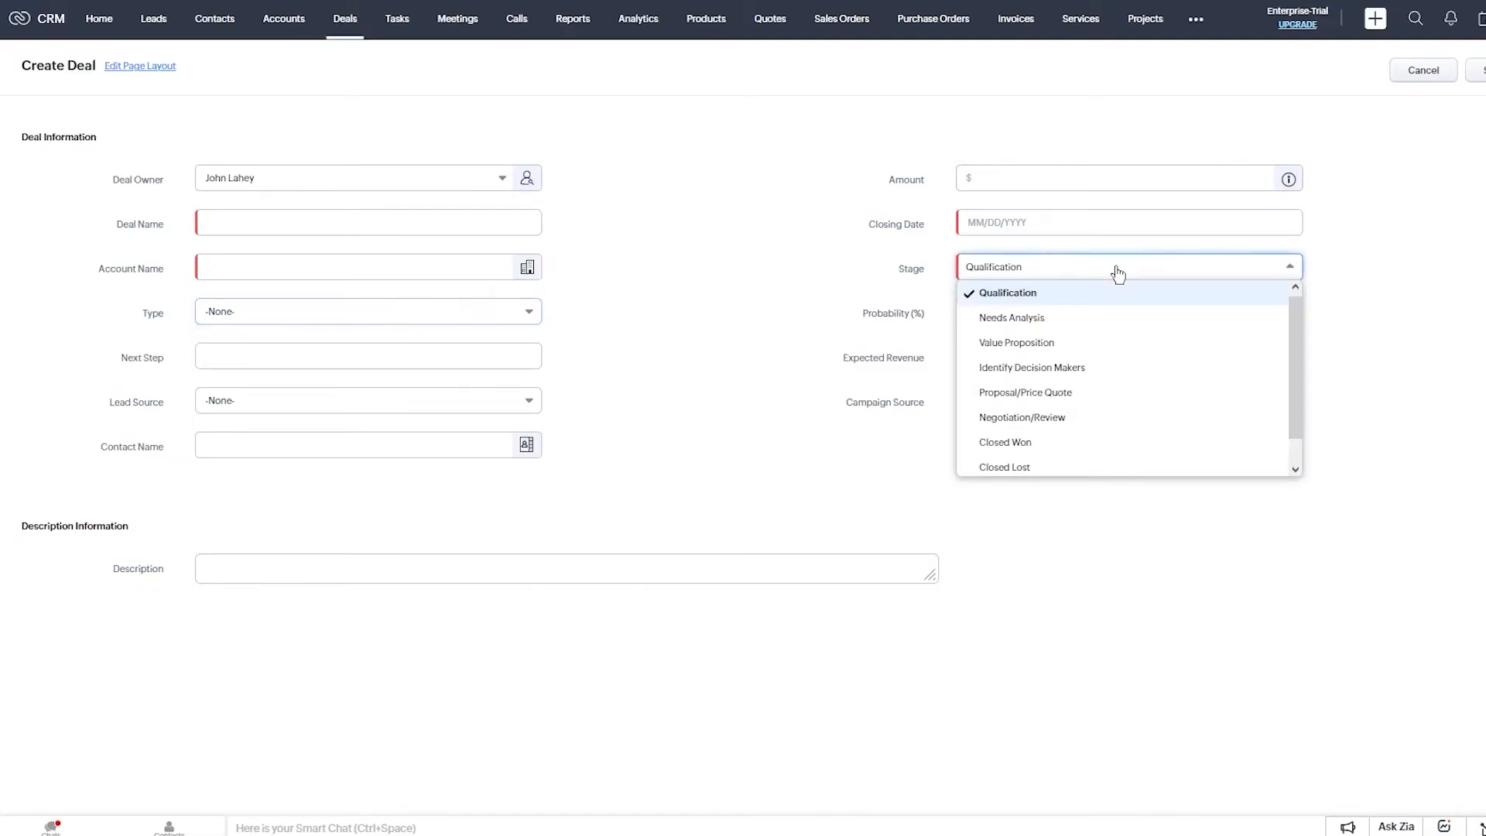
click(1075, 229)
click(1159, 393)
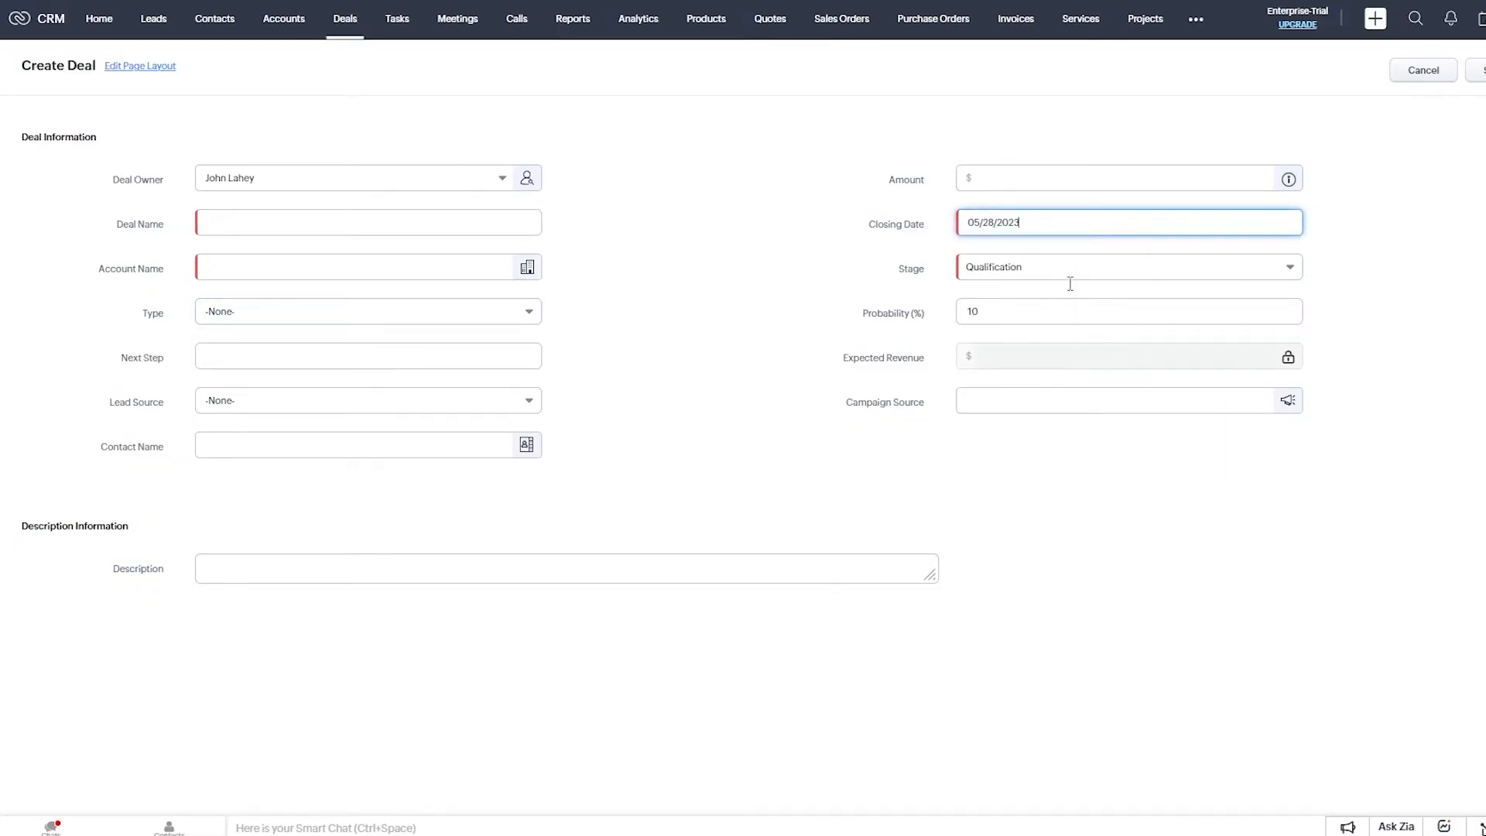
Enter amount 7695, placeholder deal and account names, and set type to Existing Business.
click(1011, 168)
text(7695)
click(383, 225)
text(bxczqaetwit8iu)
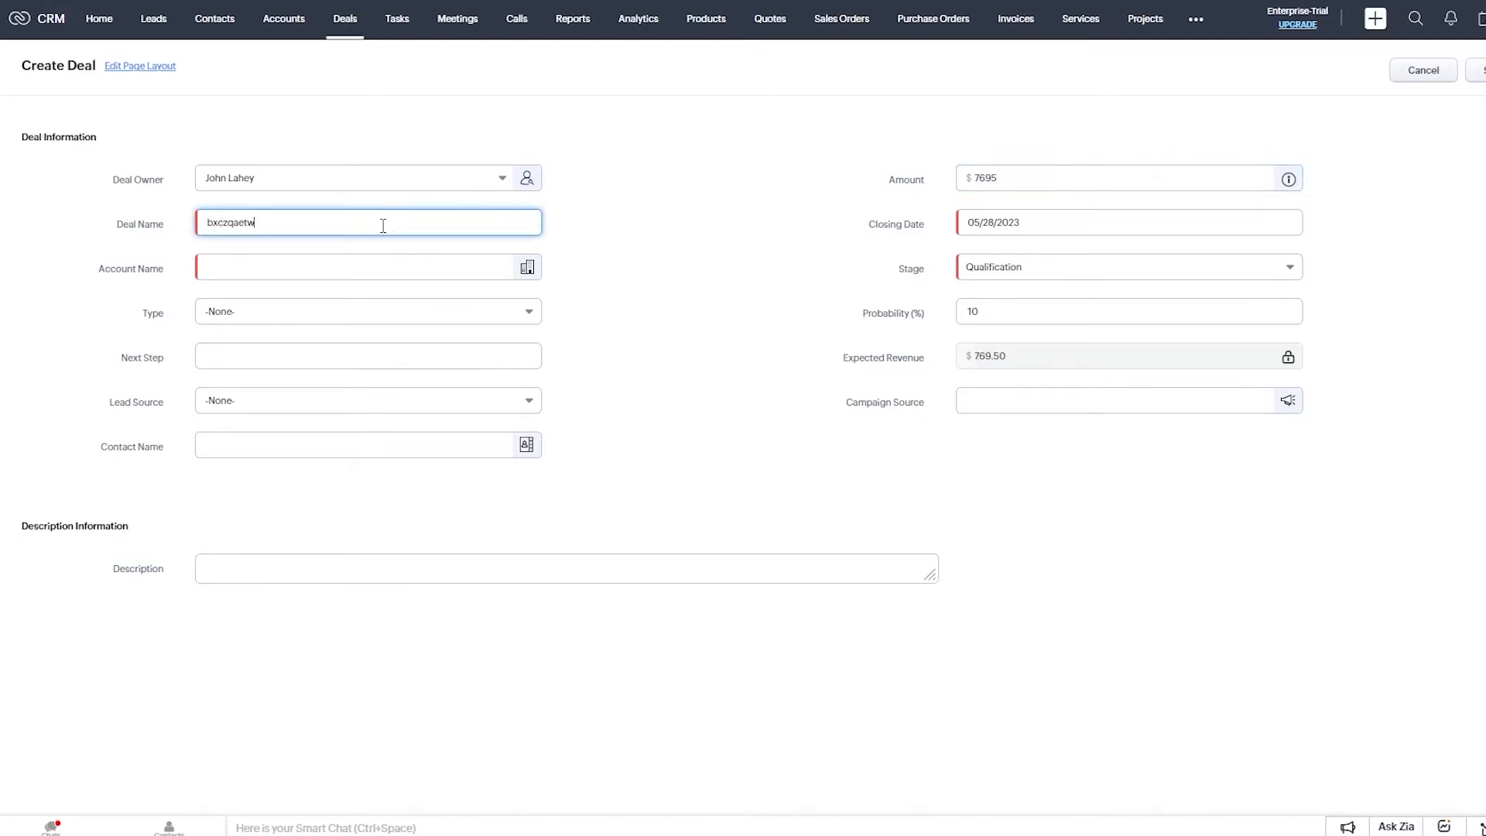
click(331, 256)
text(nmlm,pirtysvc)
click(754, 290)
click(360, 321)
click(348, 364)
Add a placeholder next step, set lead source to Cold Call, and link a sample contact.
click(333, 362)
text(cgd tyd udf)
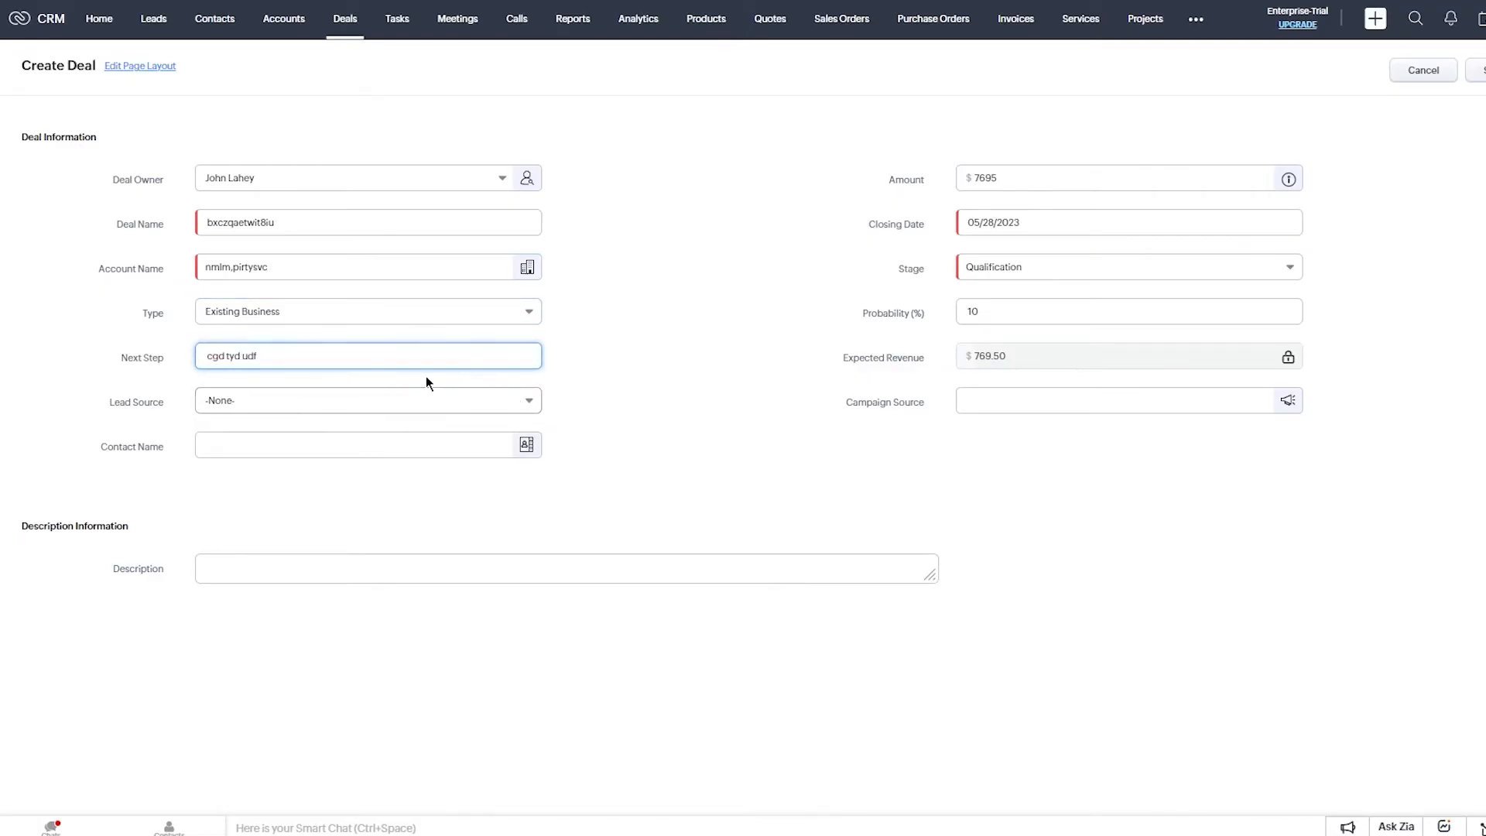
click(410, 401)
click(300, 512)
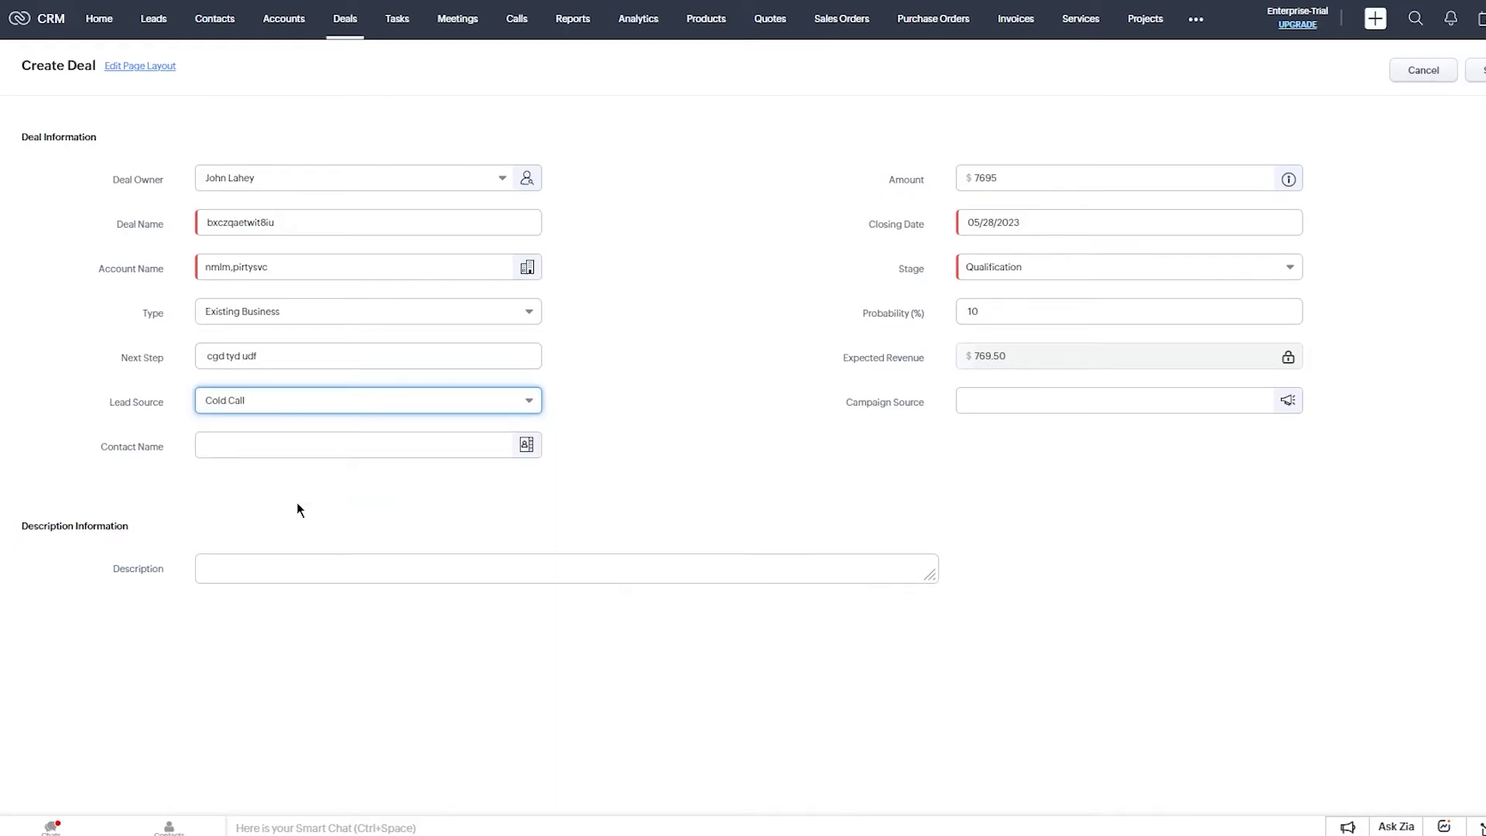
click(346, 444)
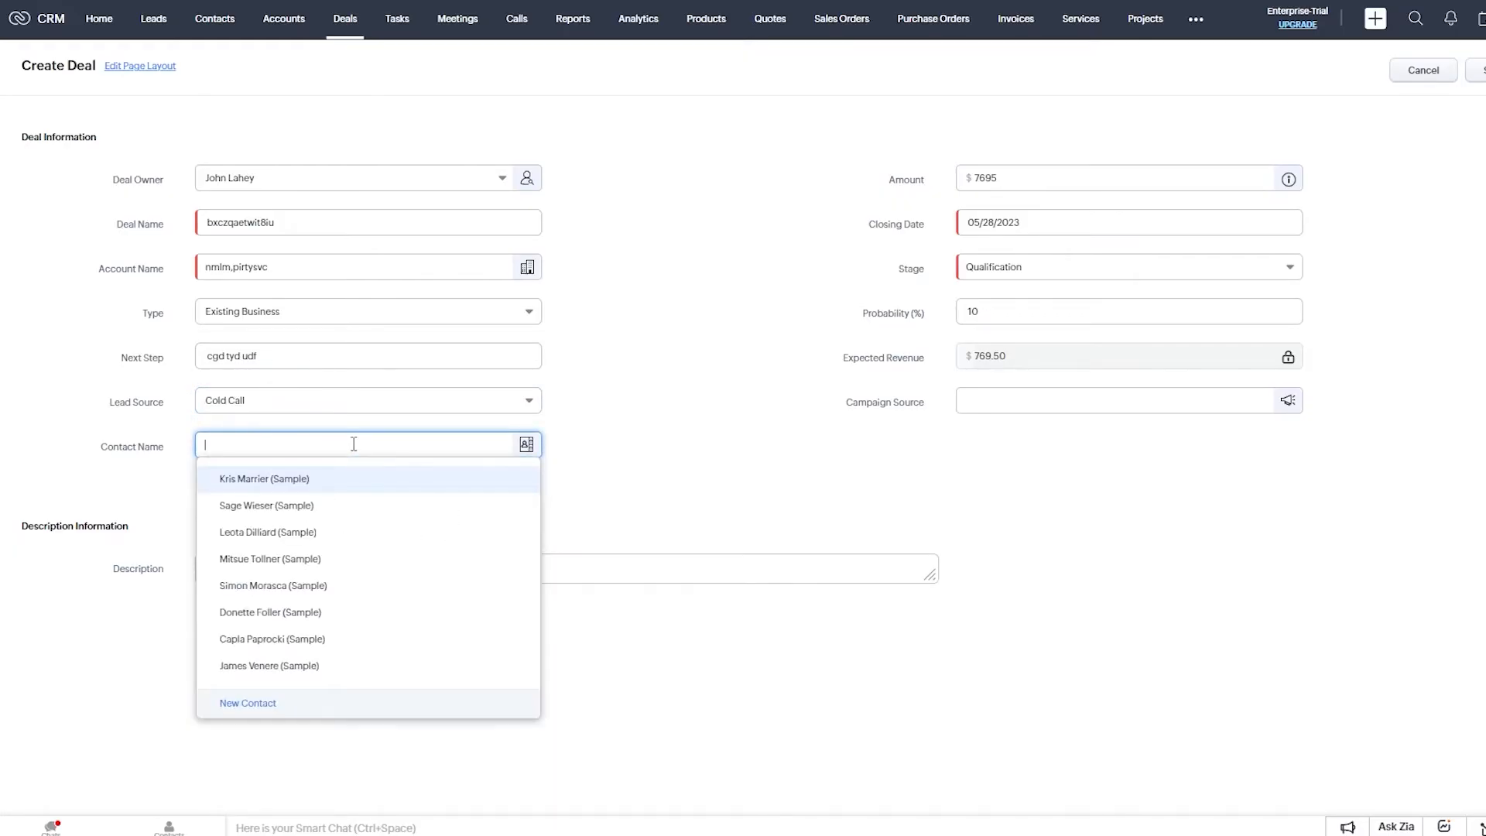
scroll(315, 529, down, 2)
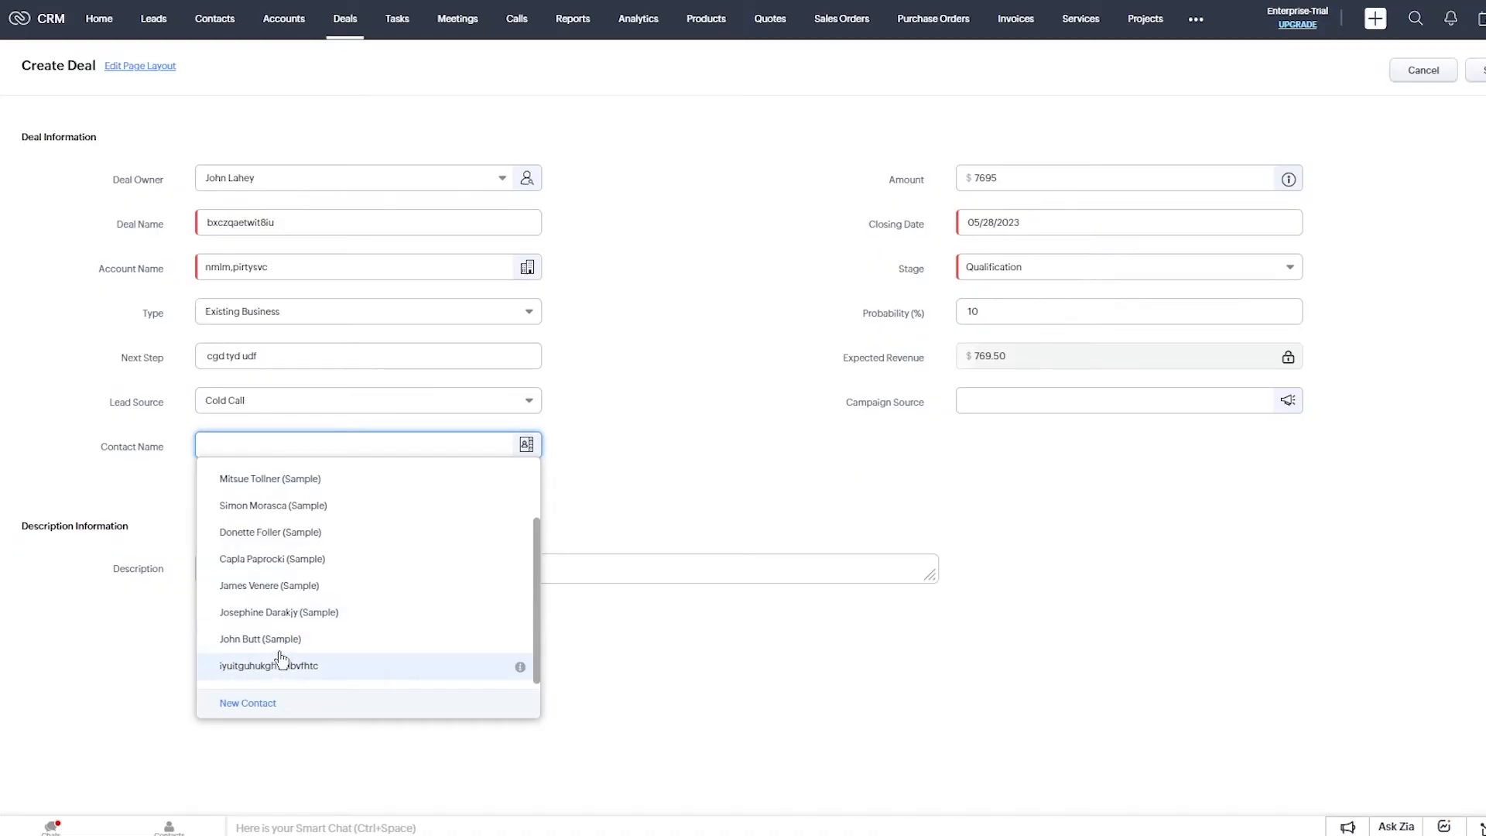
click(319, 619)
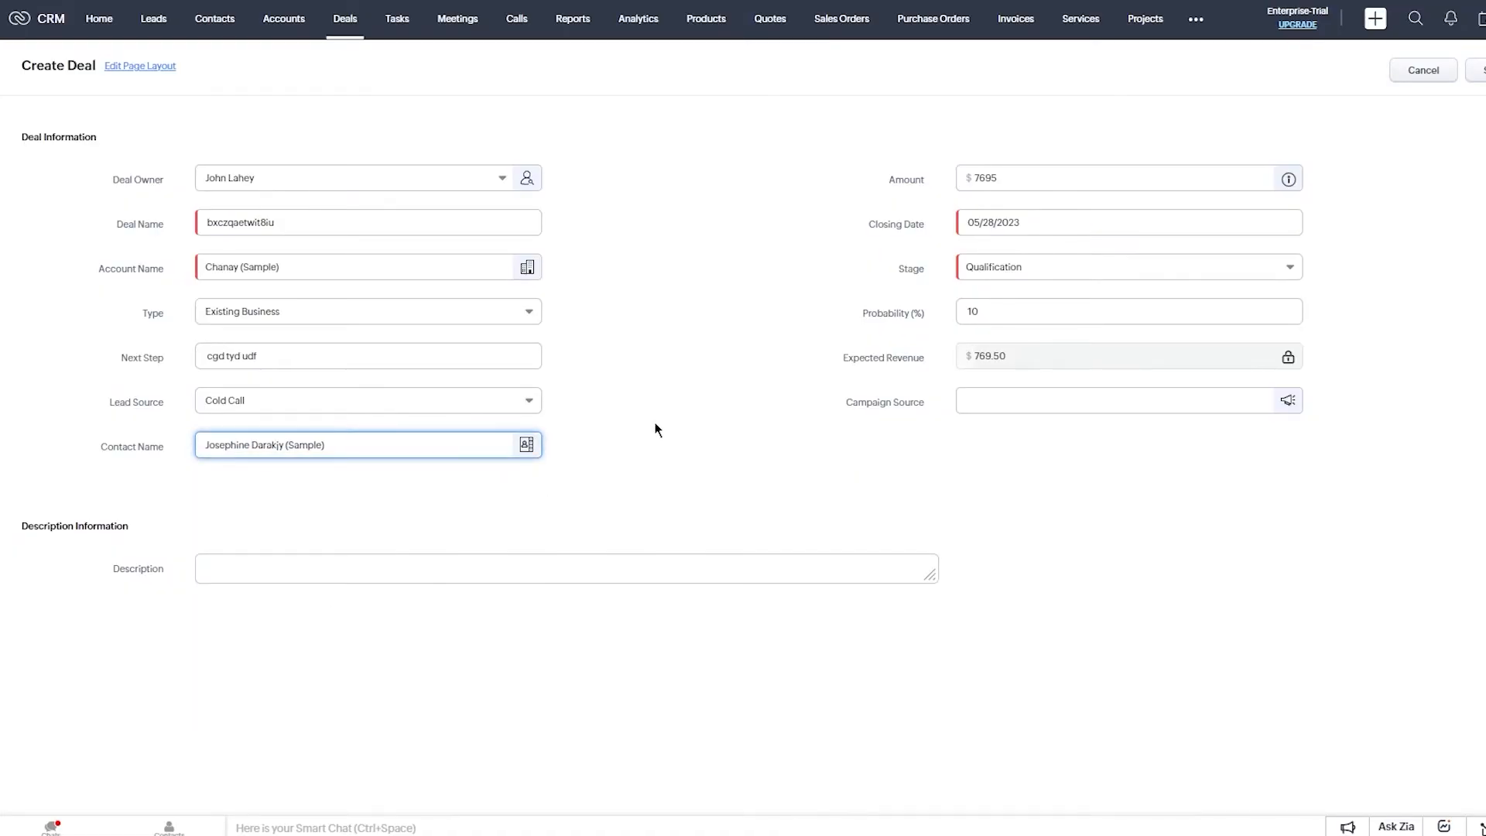
Set the deal probability to 64%, leaving the 7695 amount unchanged.
drag(1054, 309, 942, 317)
text(64)
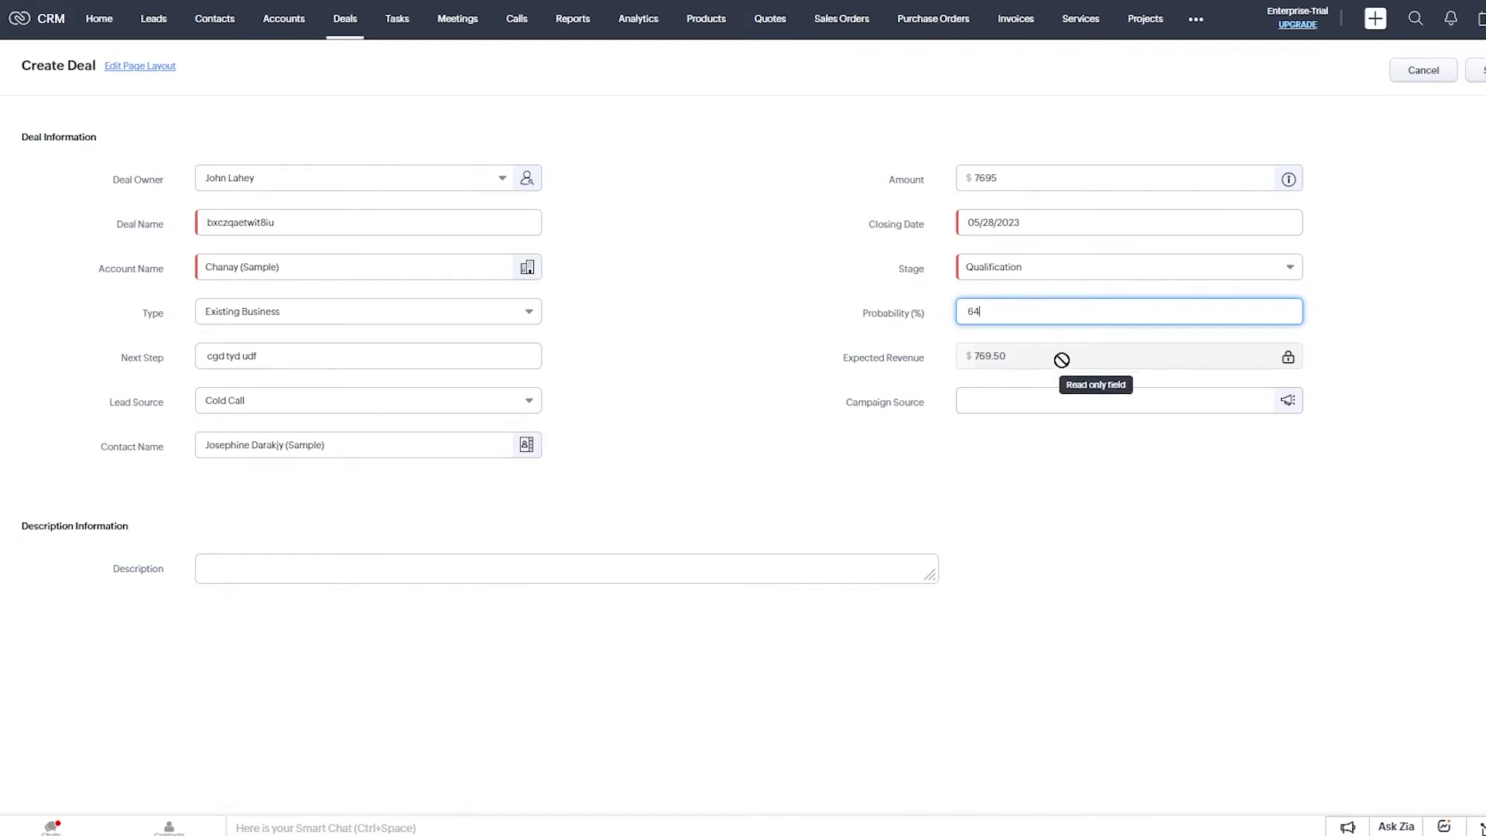
click(1060, 362)
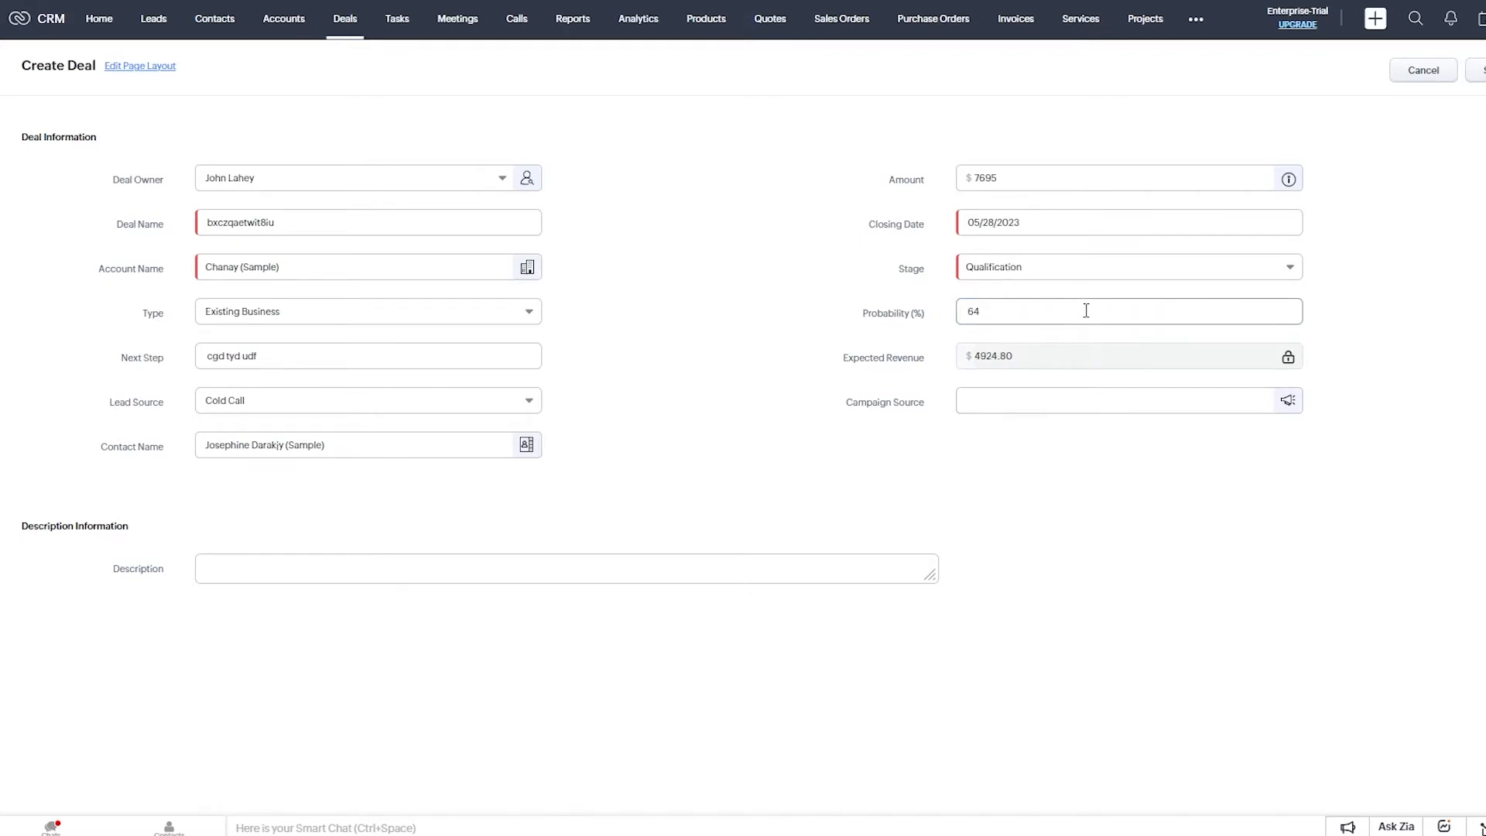
drag(1040, 178, 966, 185)
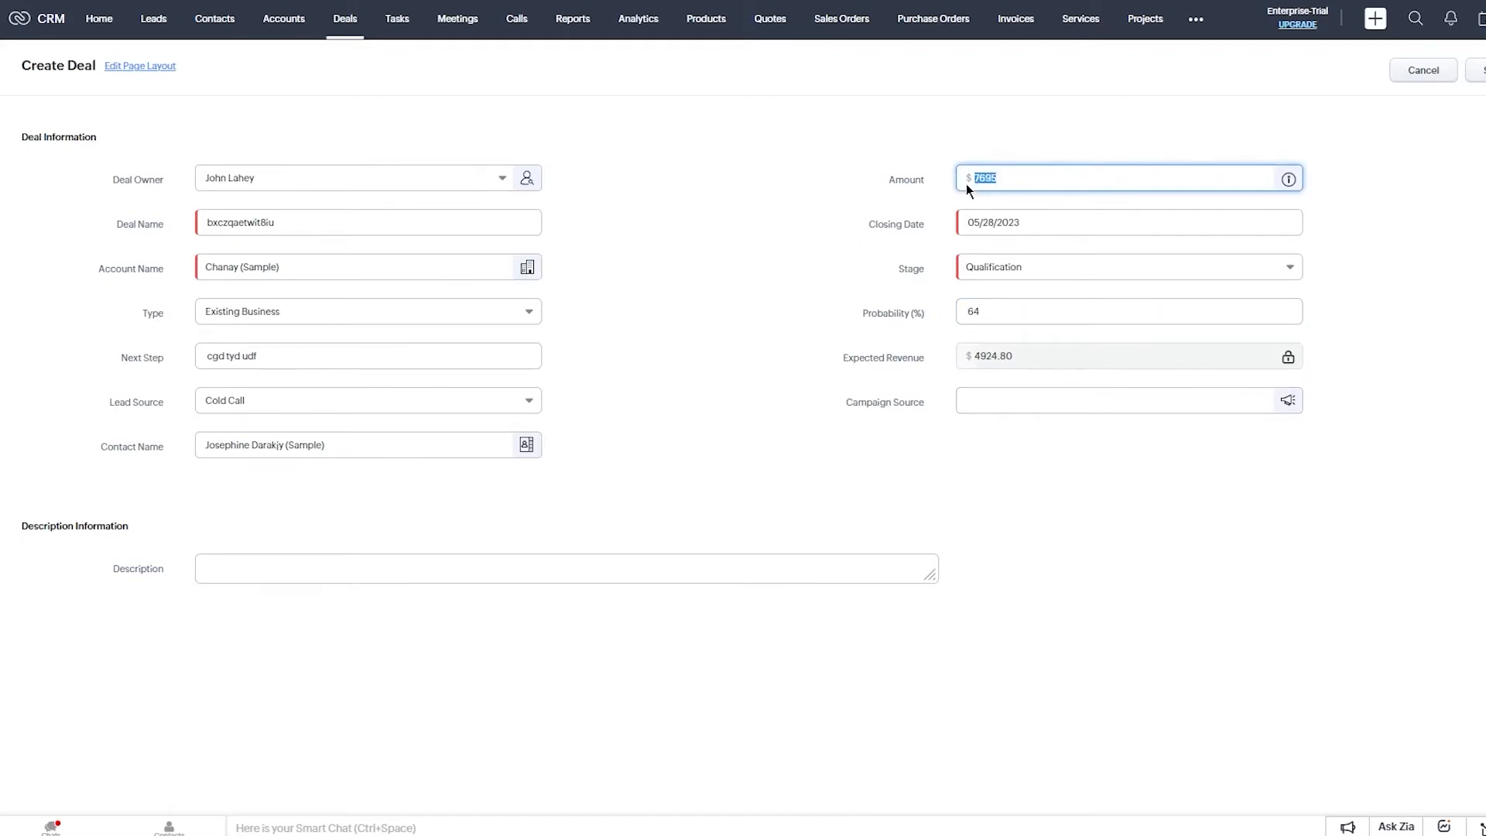
click(917, 139)
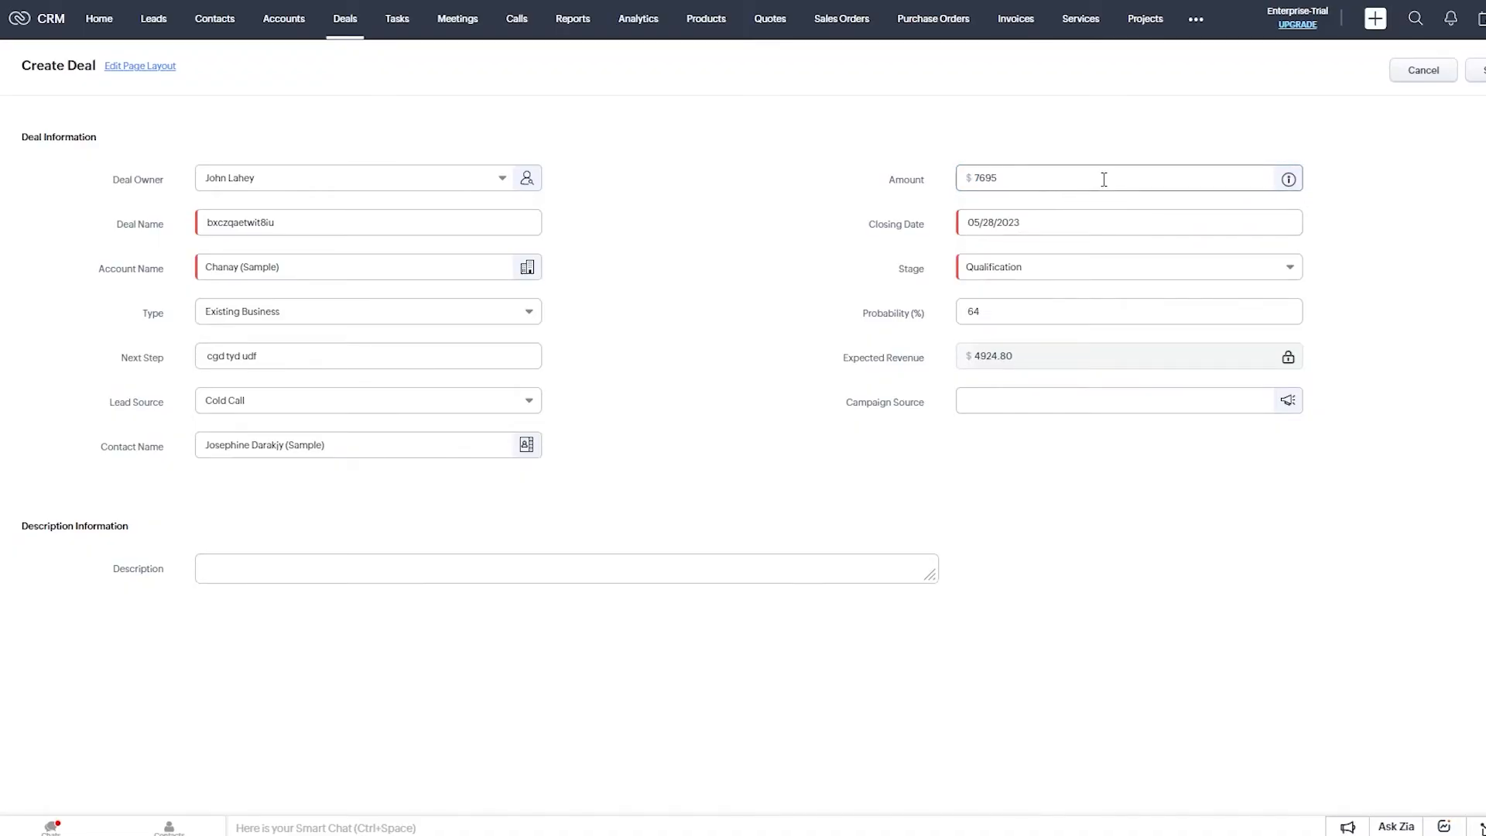
drag(1022, 174, 857, 108)
click(858, 107)
click(1006, 399)
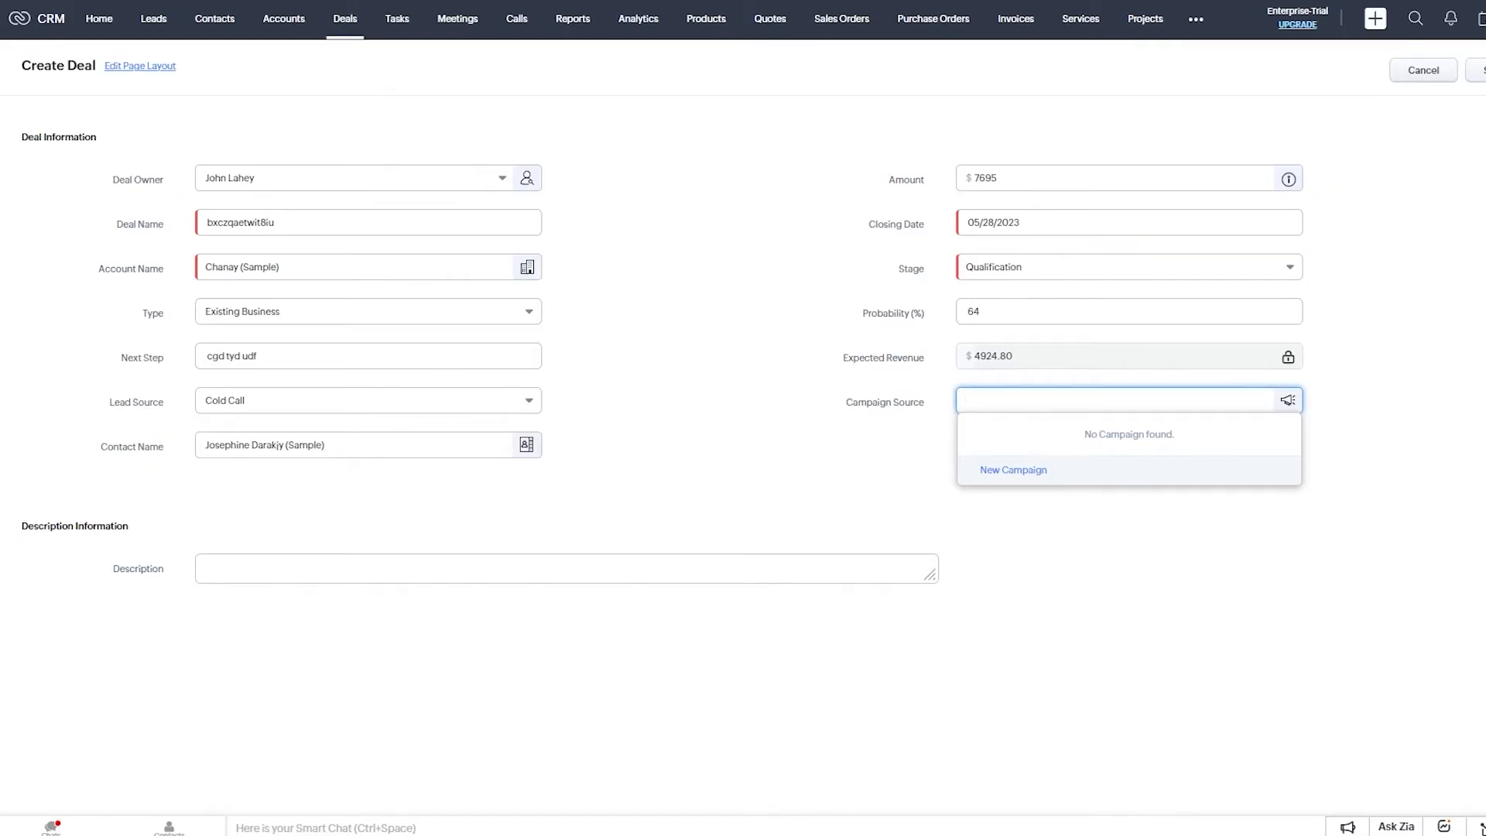
Type the cold-calls deal description and correct 'themselvyes' and 'calss' from spelling suggestions.
click(441, 571)
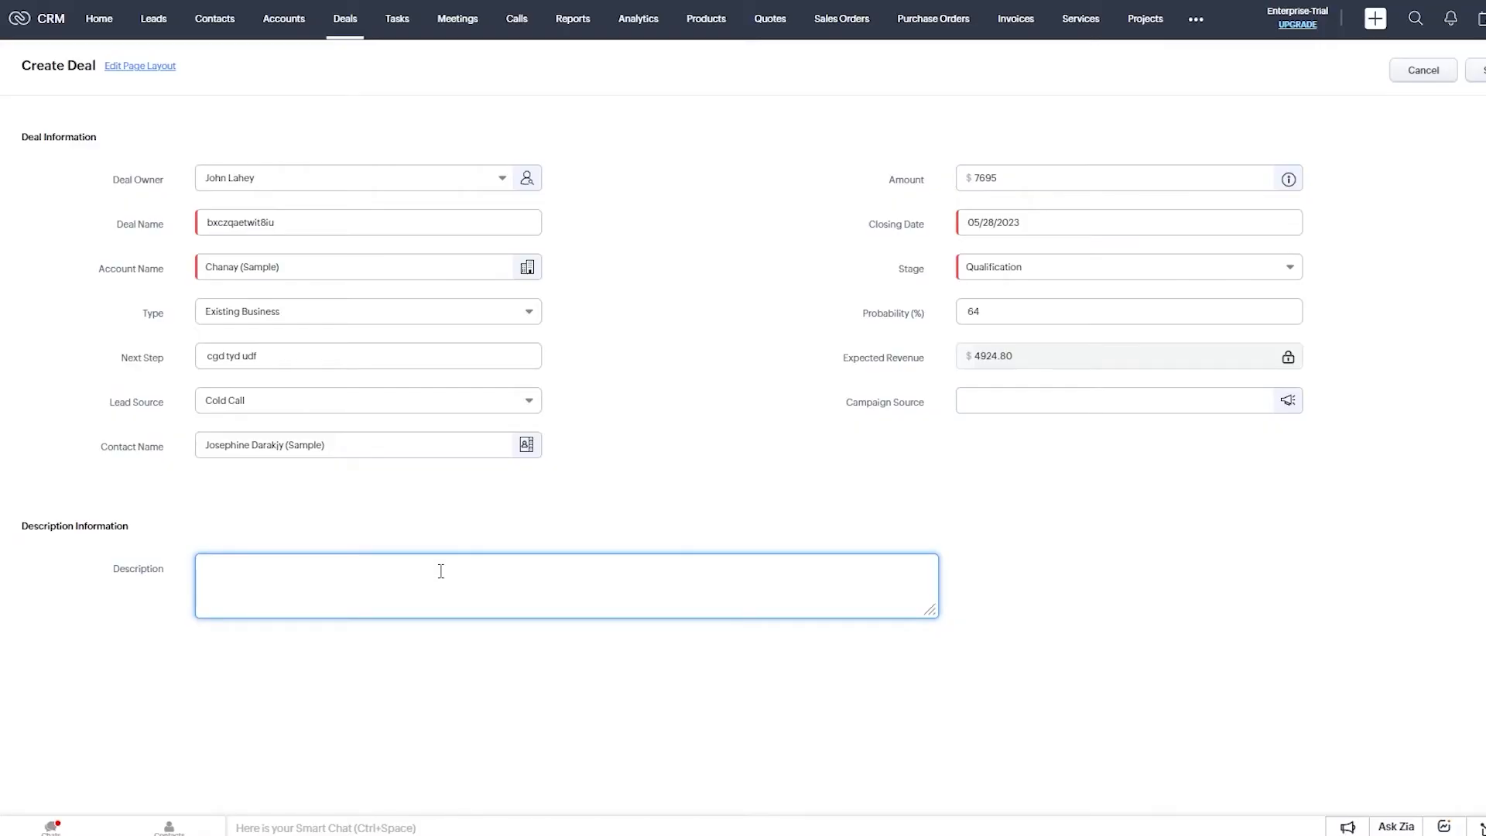
text(this new deal hol)
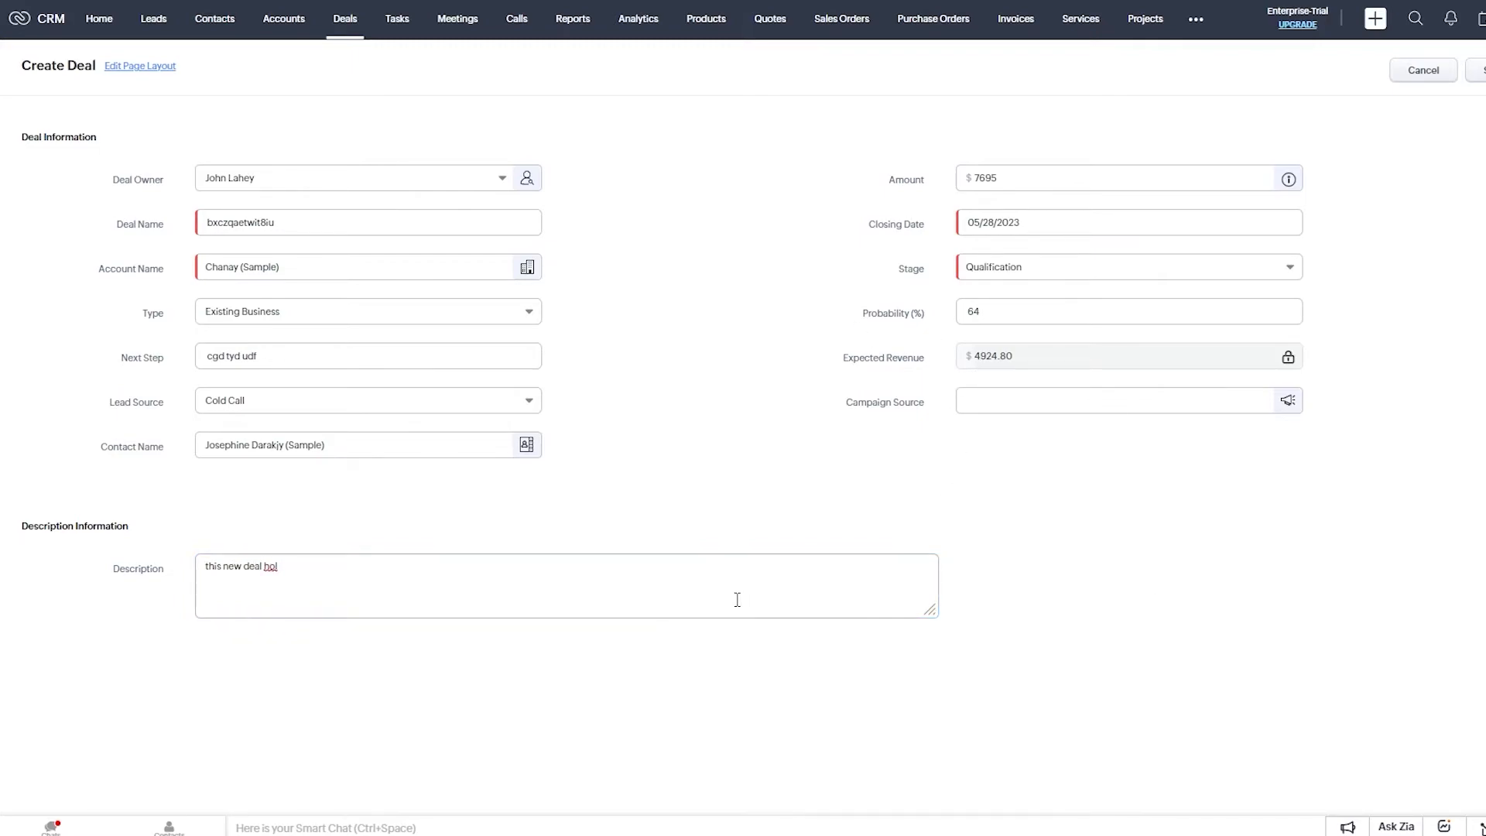
text(ds cold calss for the user)
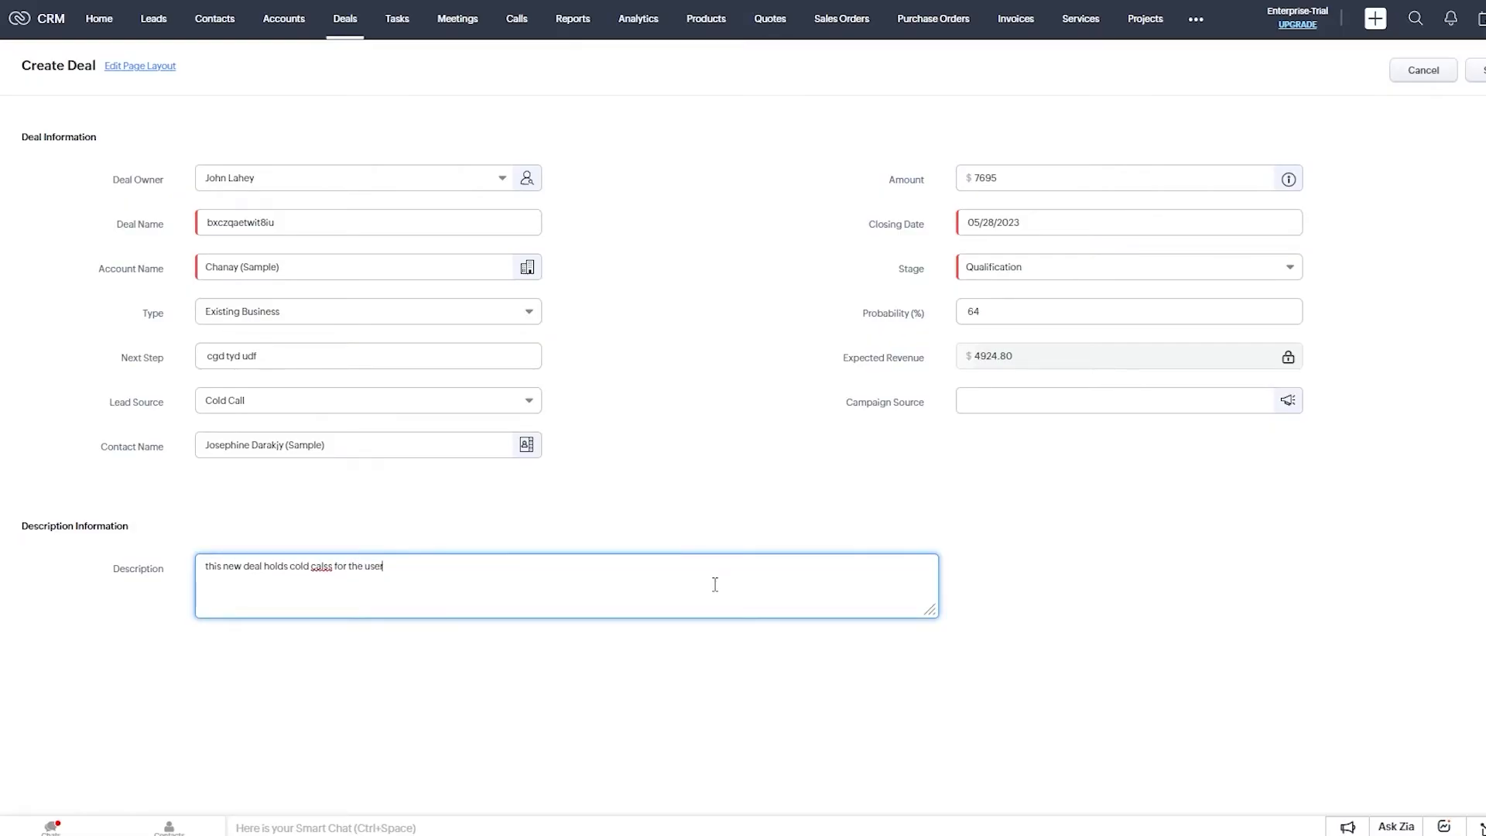
text(s affiliating themselvyes with this)
right_click(452, 568)
click(521, 322)
right_click(326, 571)
right_click(324, 564)
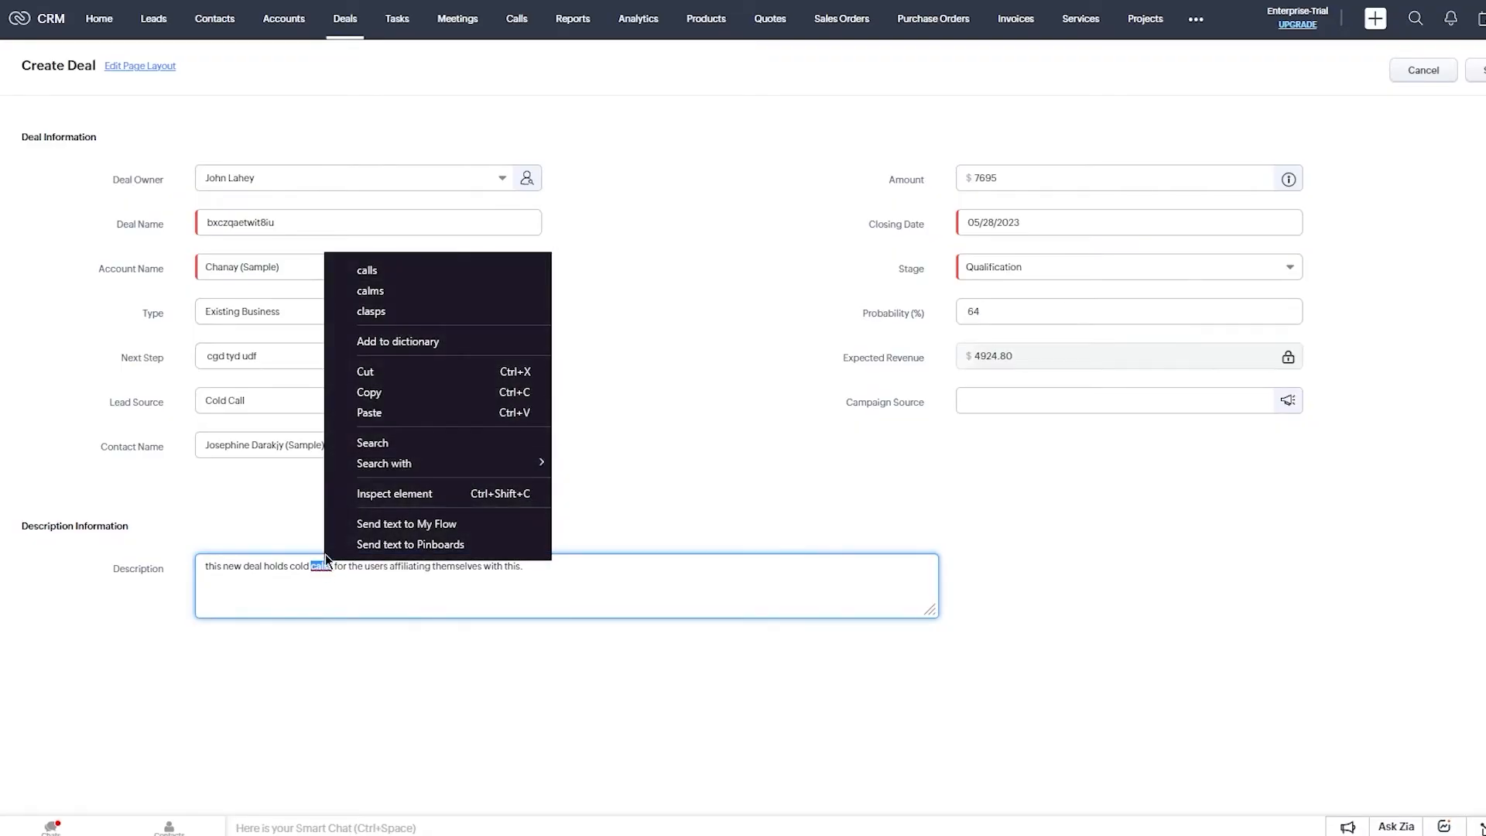
click(415, 272)
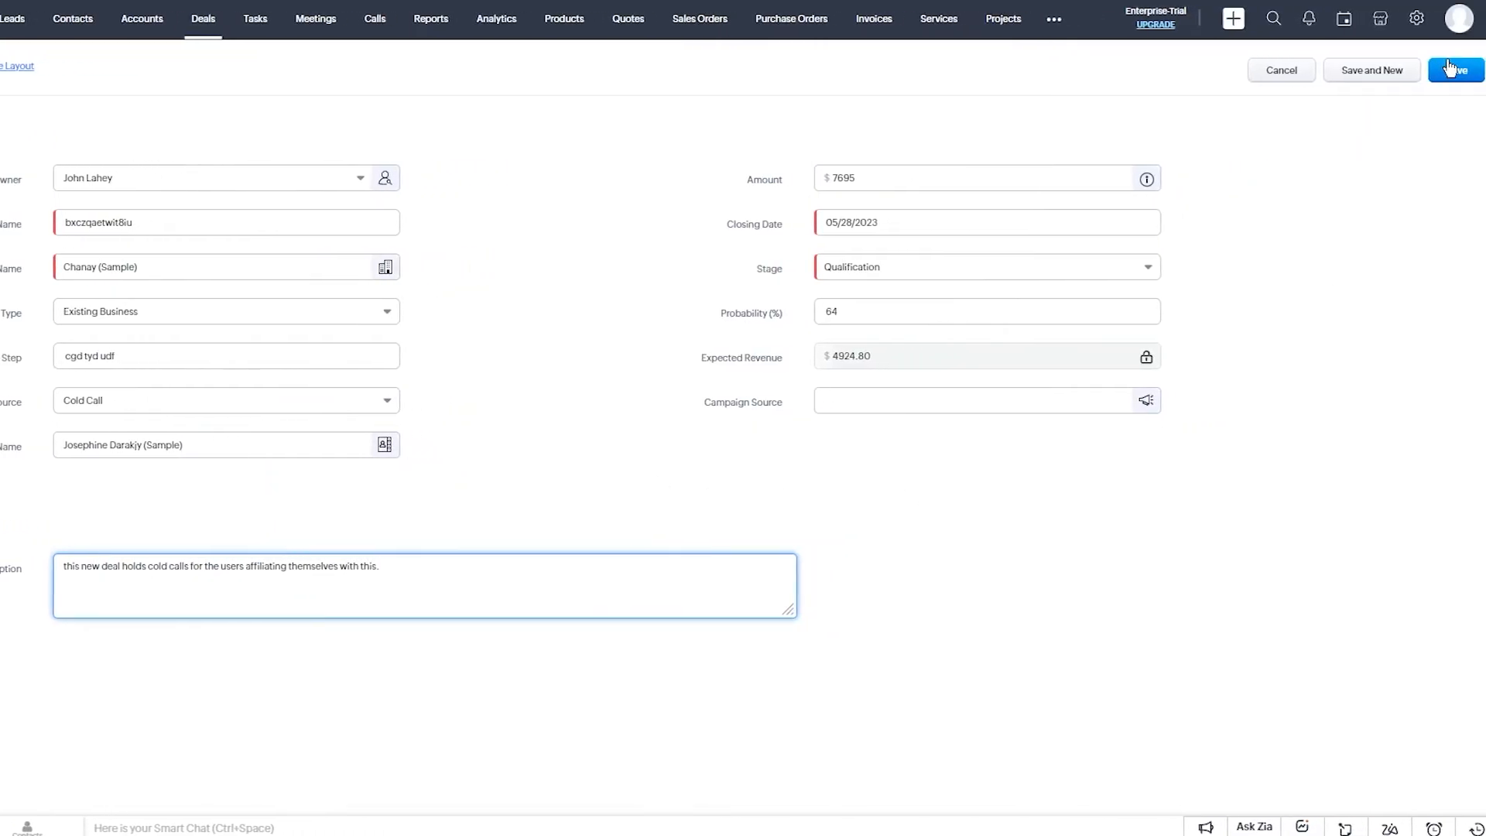
Save the new deal record with its corrected description.
click(1420, 69)
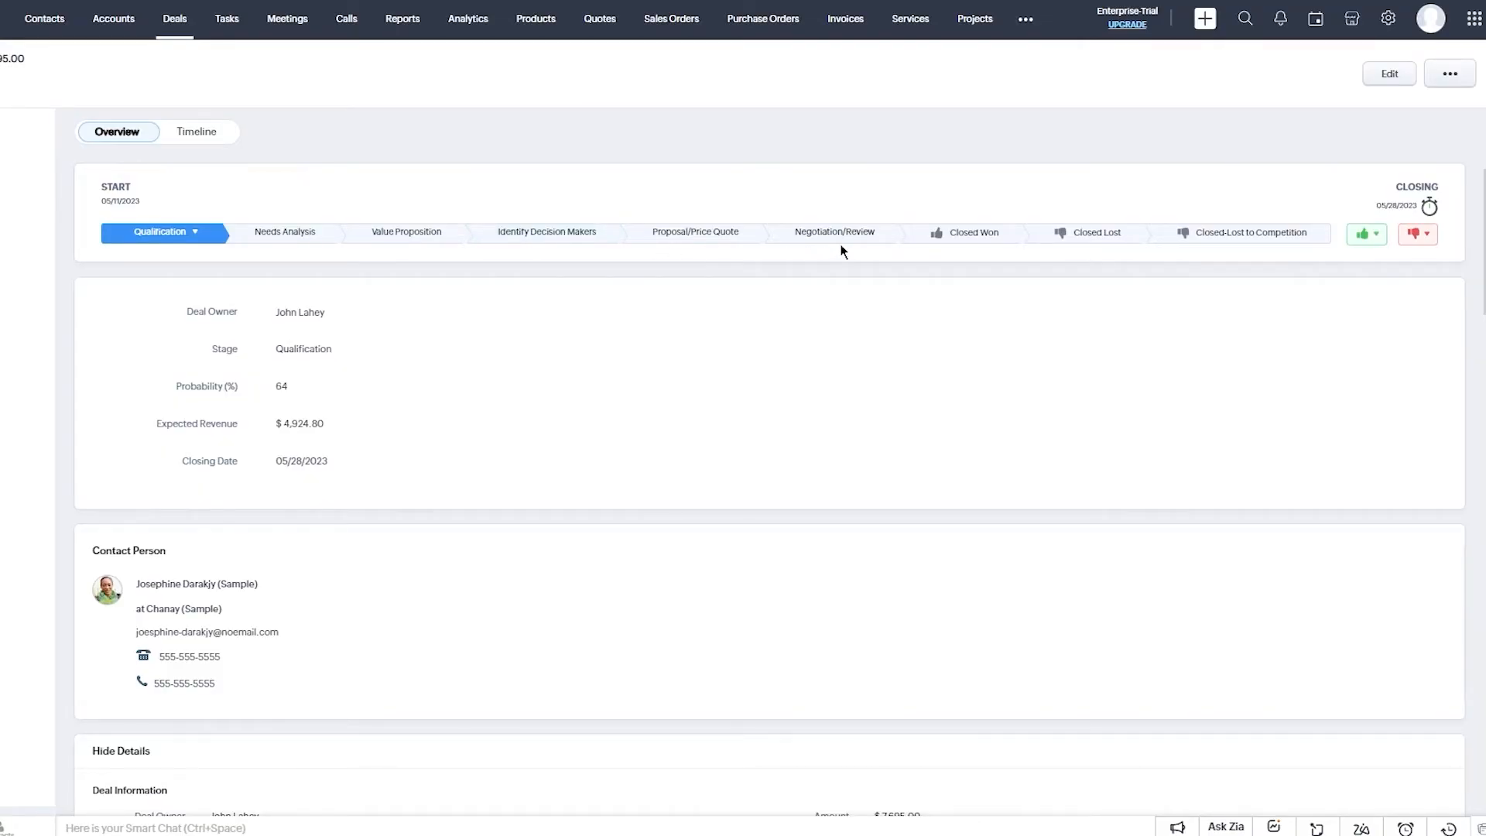
scroll(601, 173, down, 15)
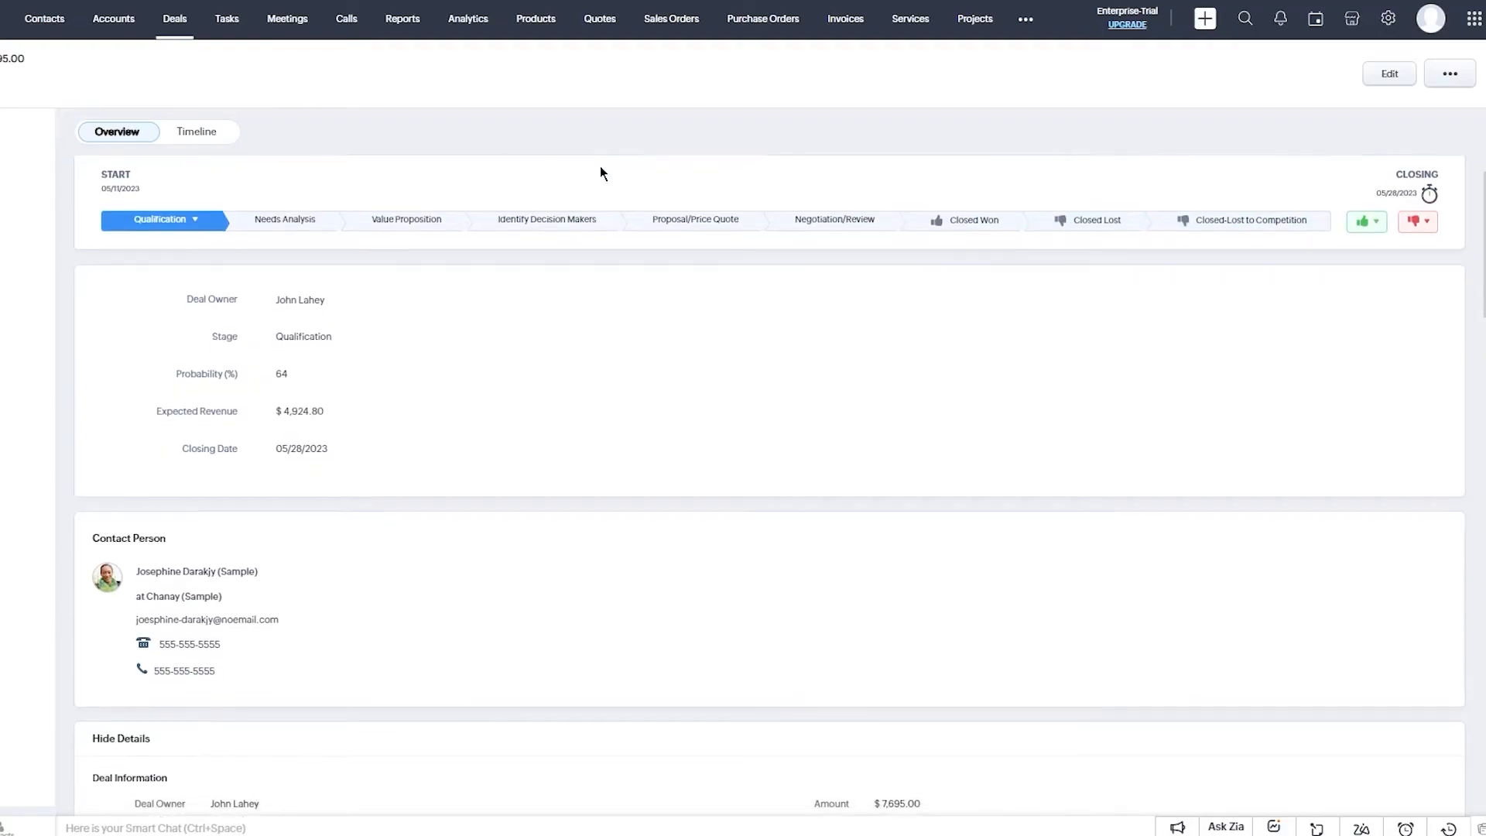
scroll(601, 168, up, 15)
scroll(601, 172, down, 15)
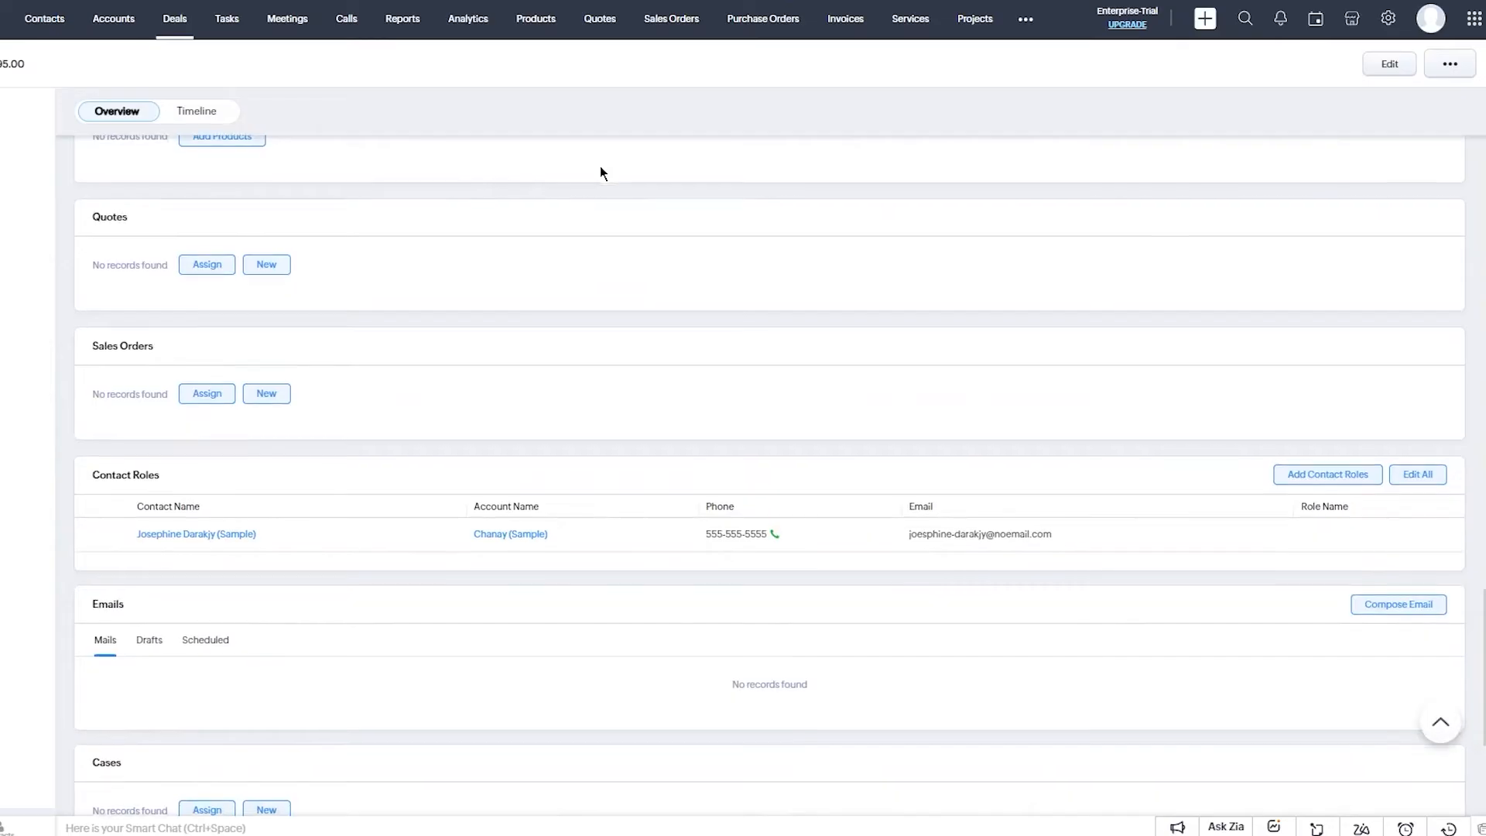
scroll(1061, 326, up, 15)
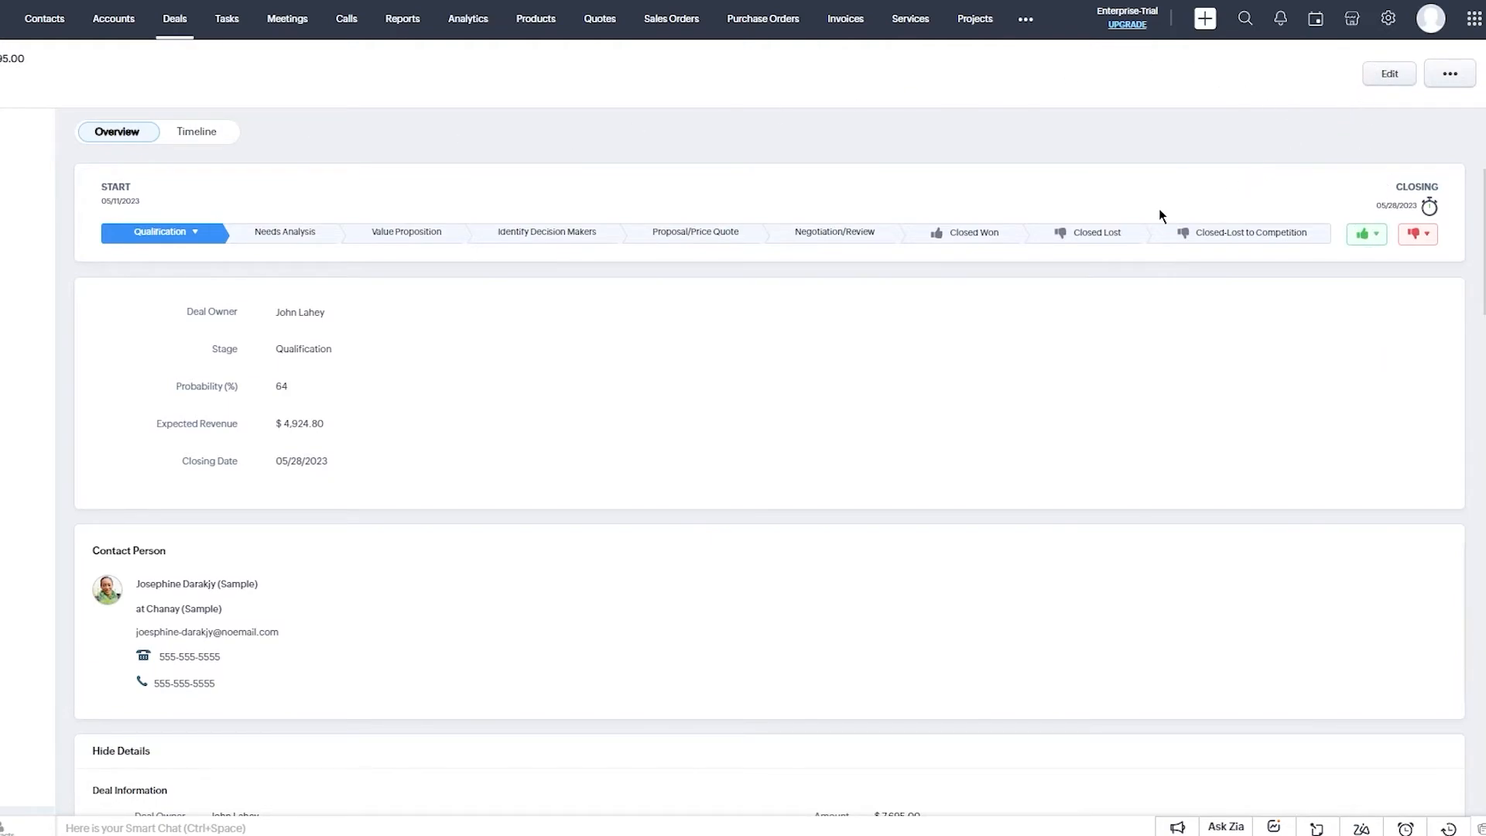
Mark the deal Closed Won with closing date 05/31/2023.
click(955, 231)
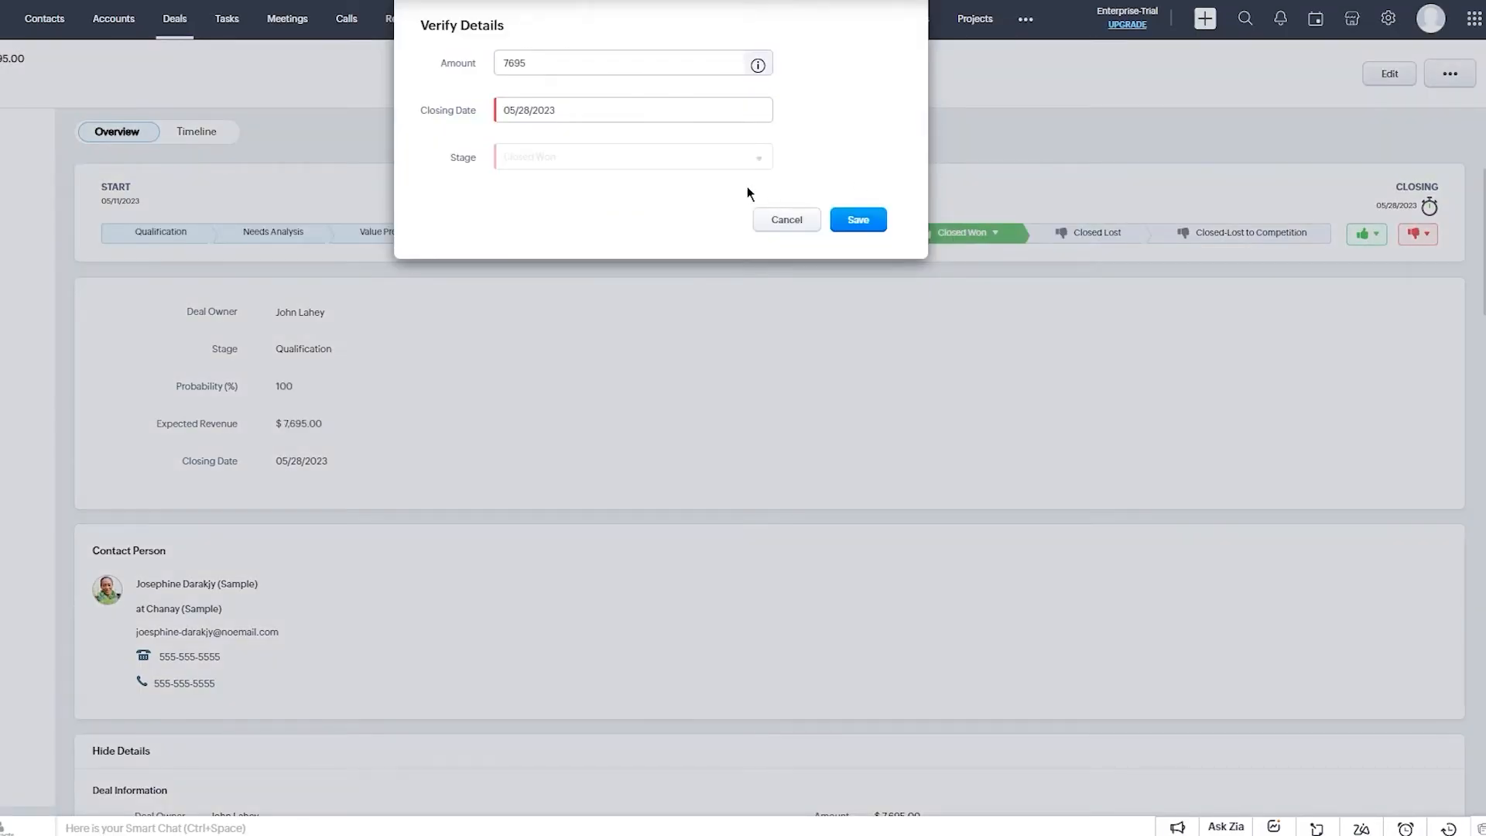
click(558, 106)
click(591, 196)
click(605, 120)
click(595, 68)
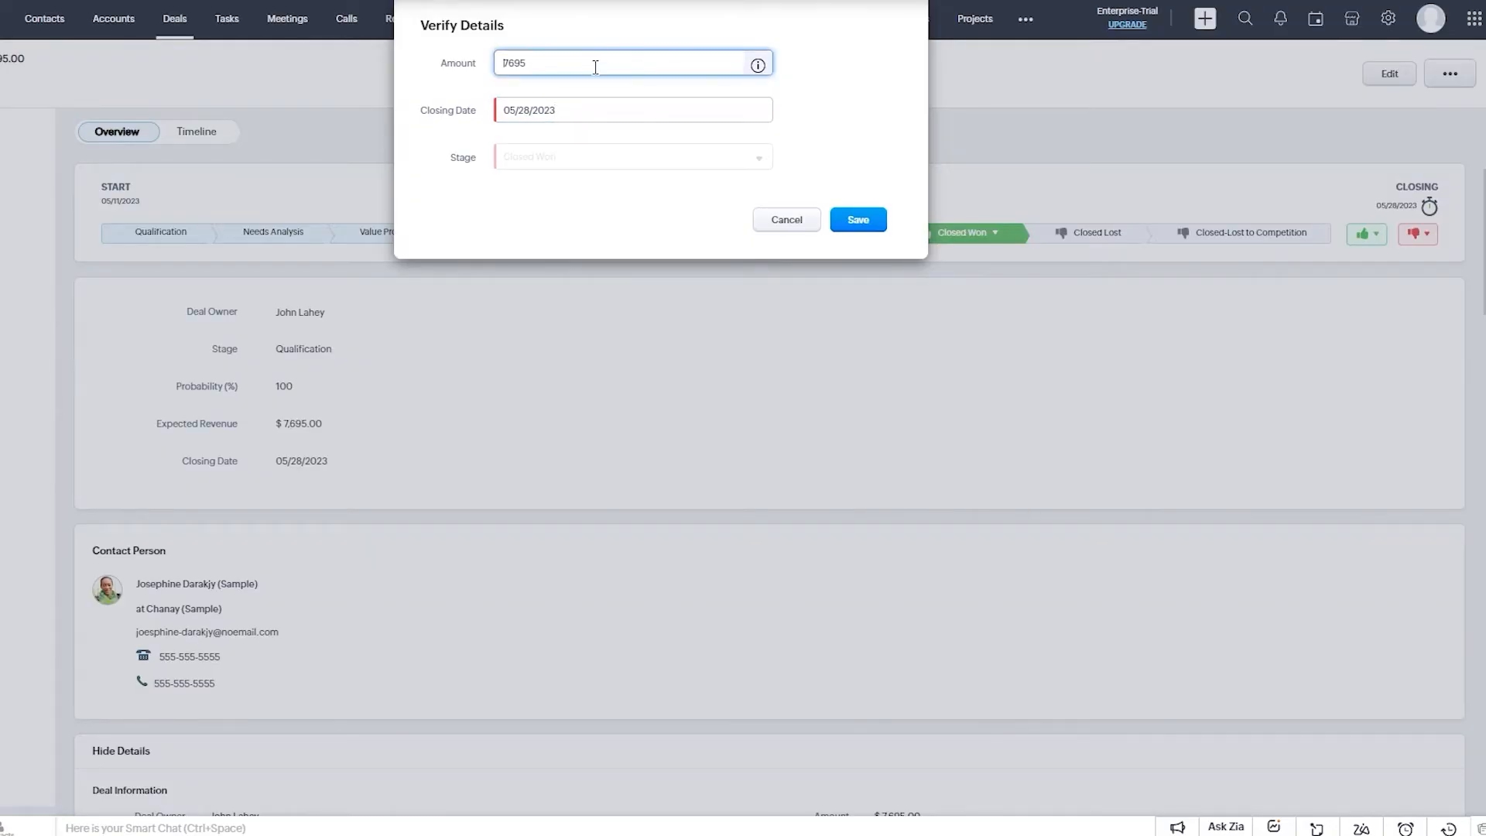
drag(485, 64, 441, 66)
click(544, 64)
drag(544, 64, 466, 68)
click(577, 112)
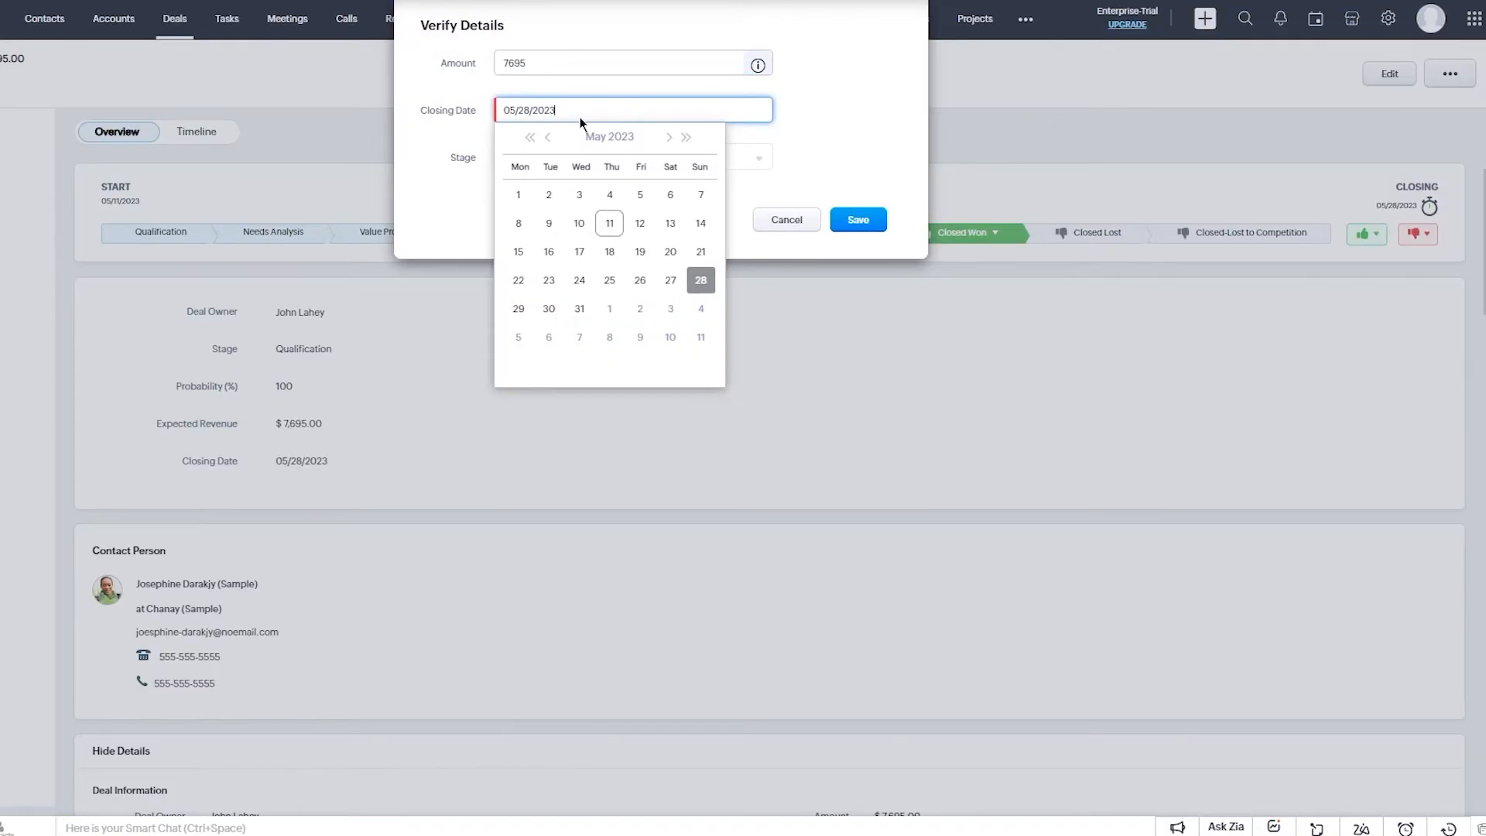
click(572, 305)
click(532, 137)
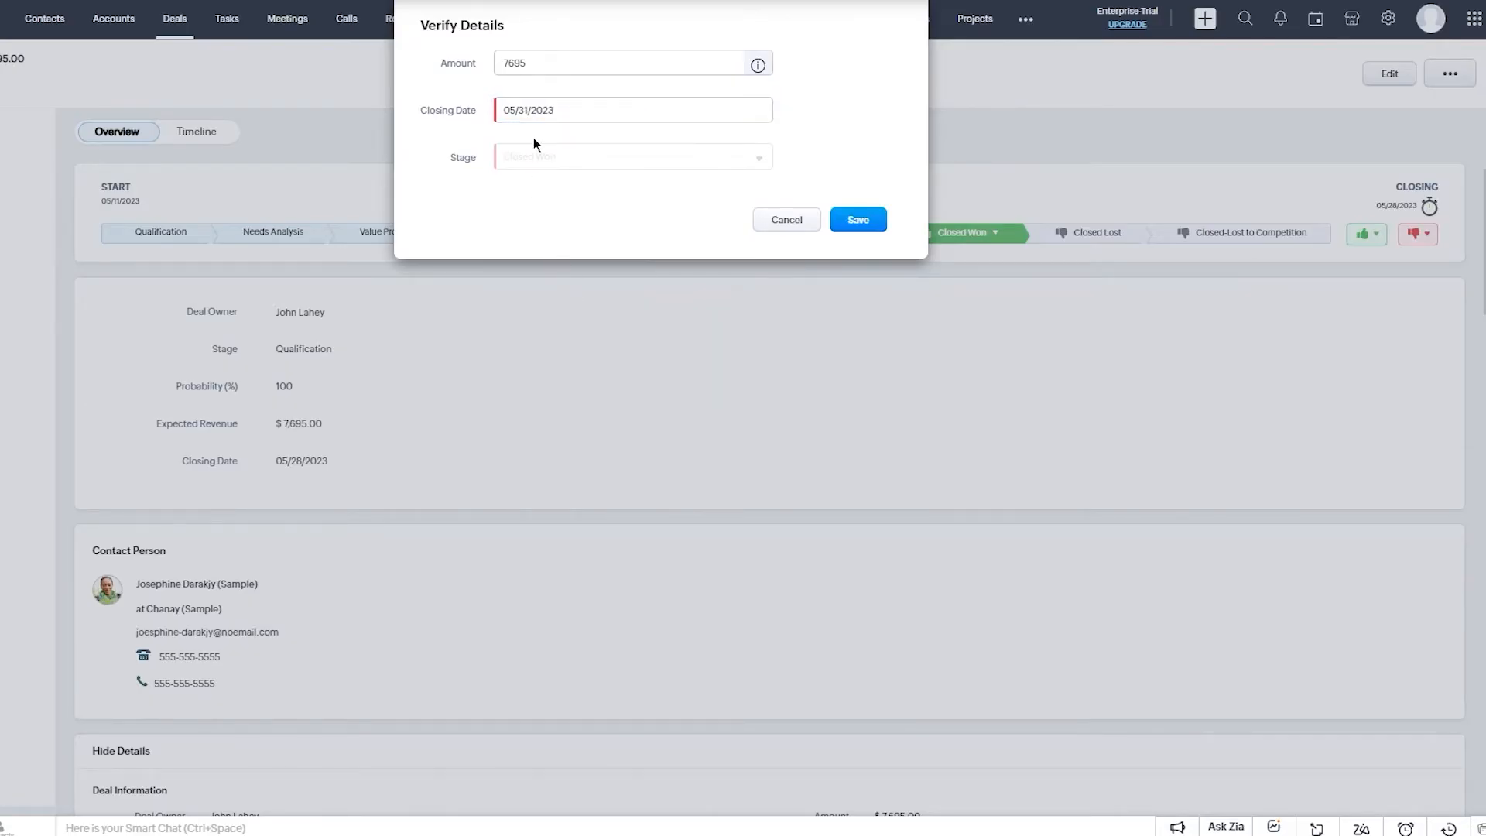
click(856, 222)
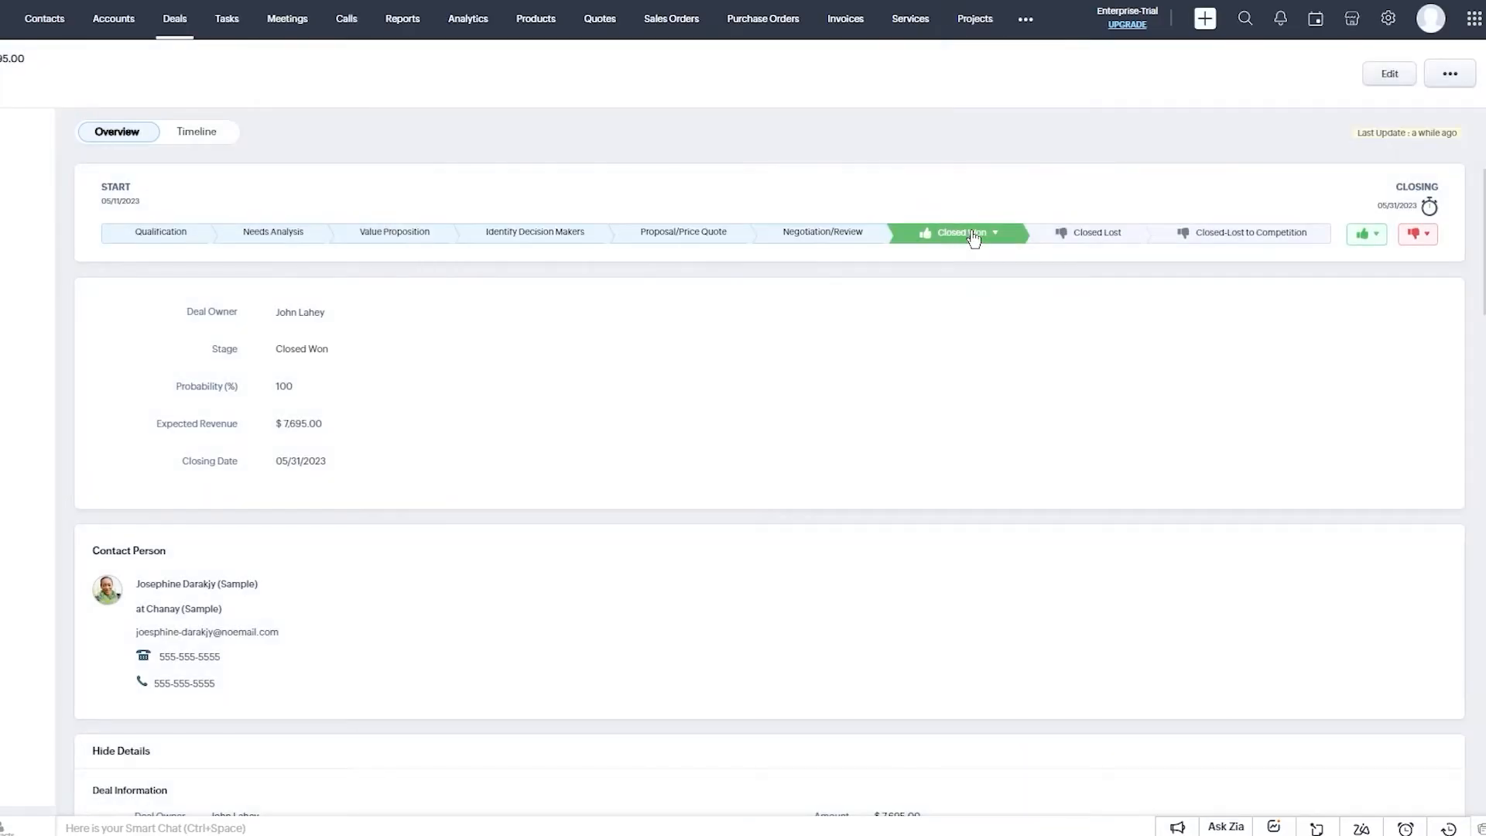
Reapply Closed Won from the won-stages list and return to the Deals list.
click(810, 234)
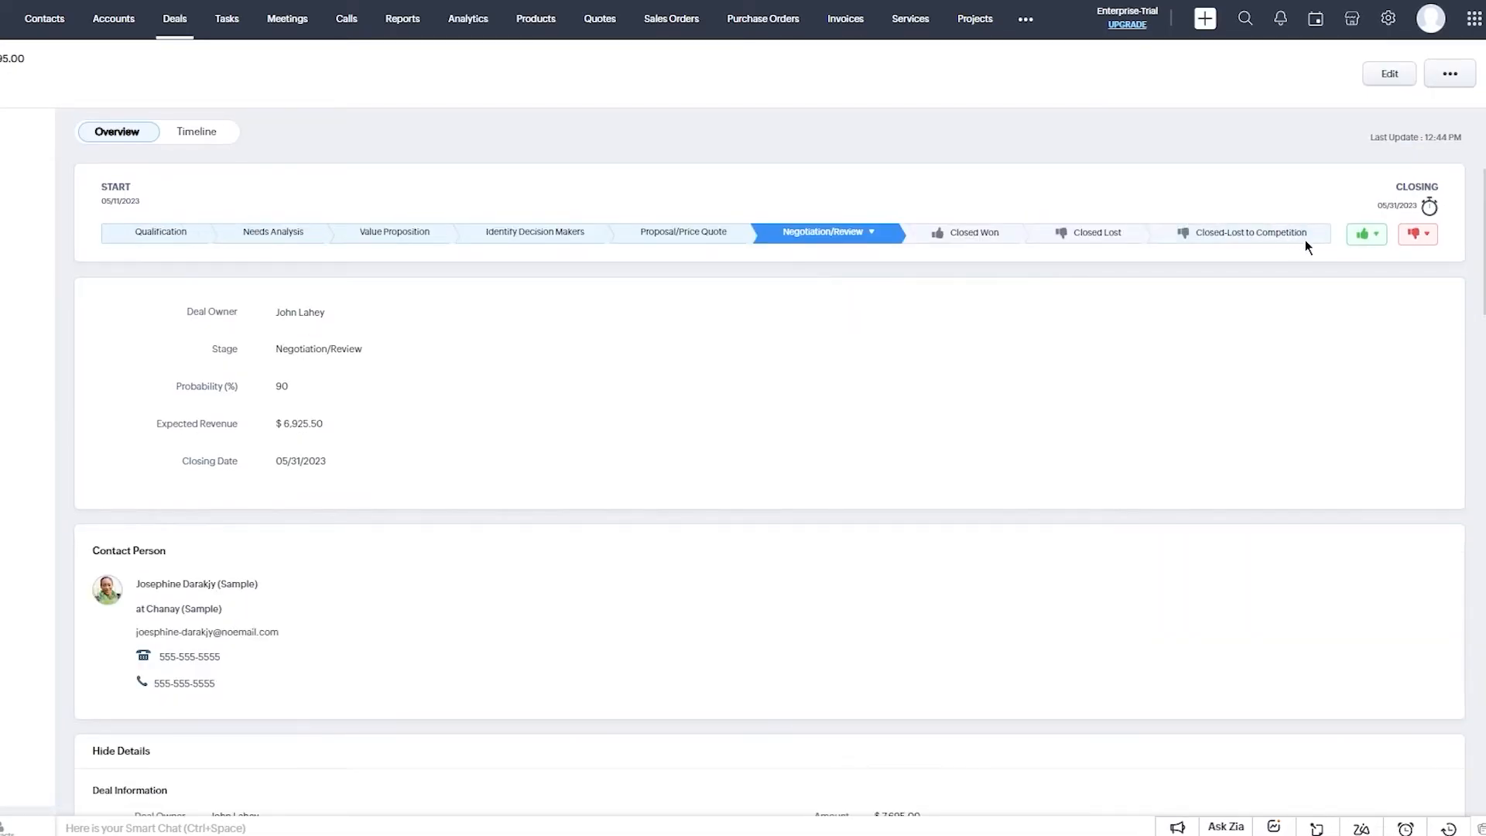
click(1363, 234)
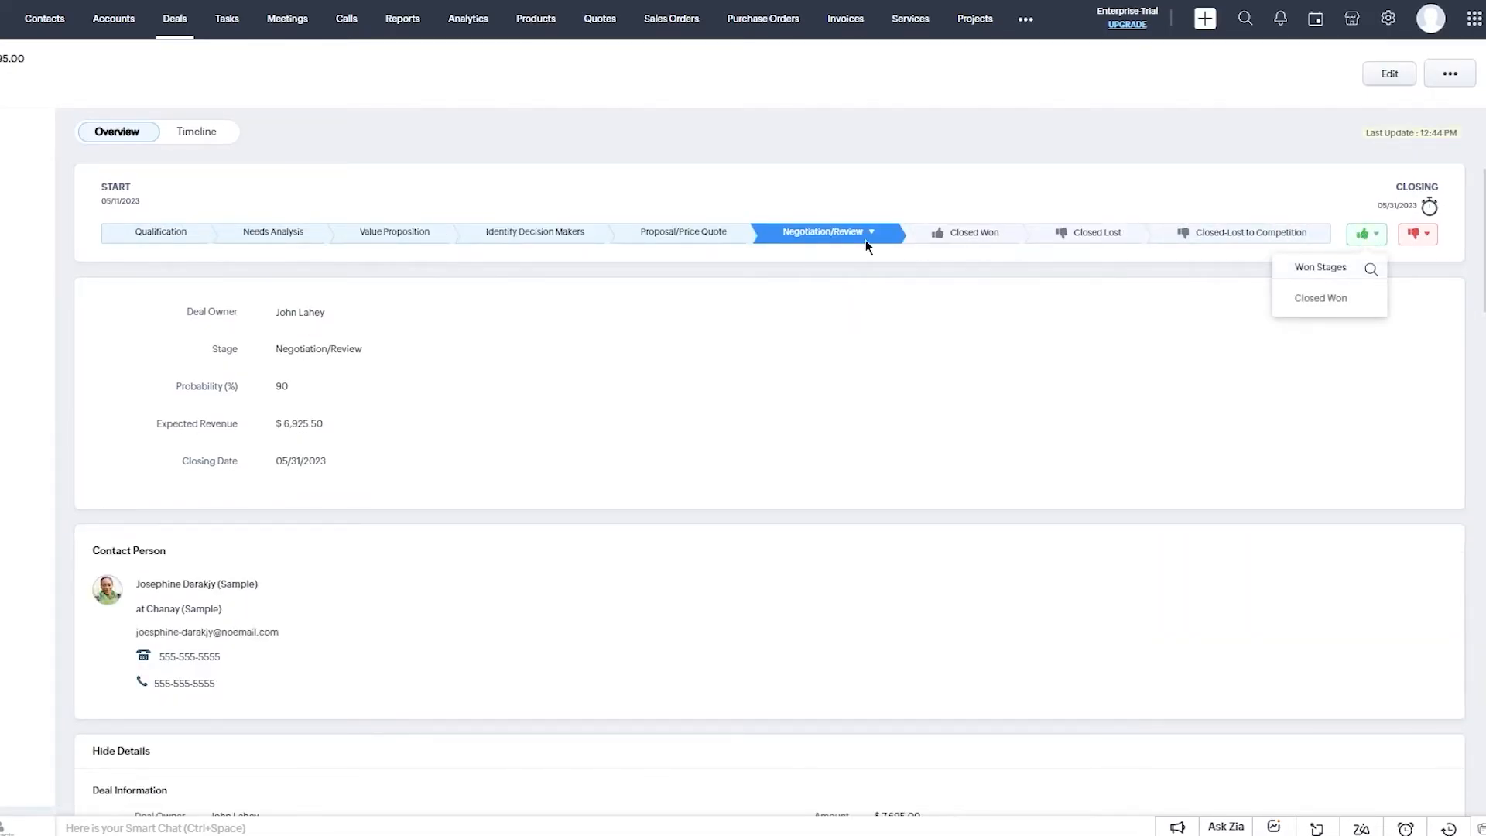
click(1320, 298)
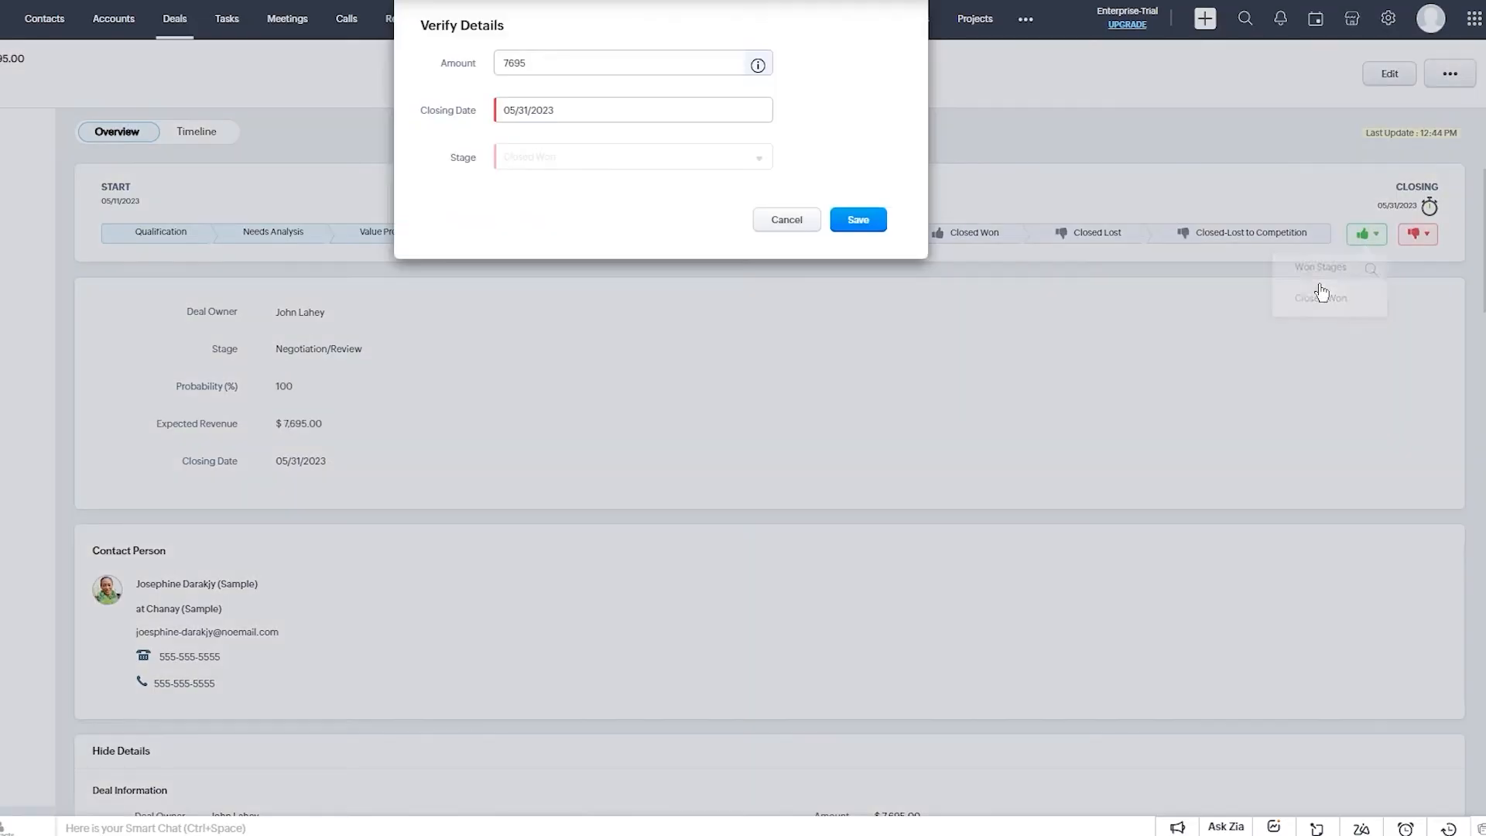
click(888, 222)
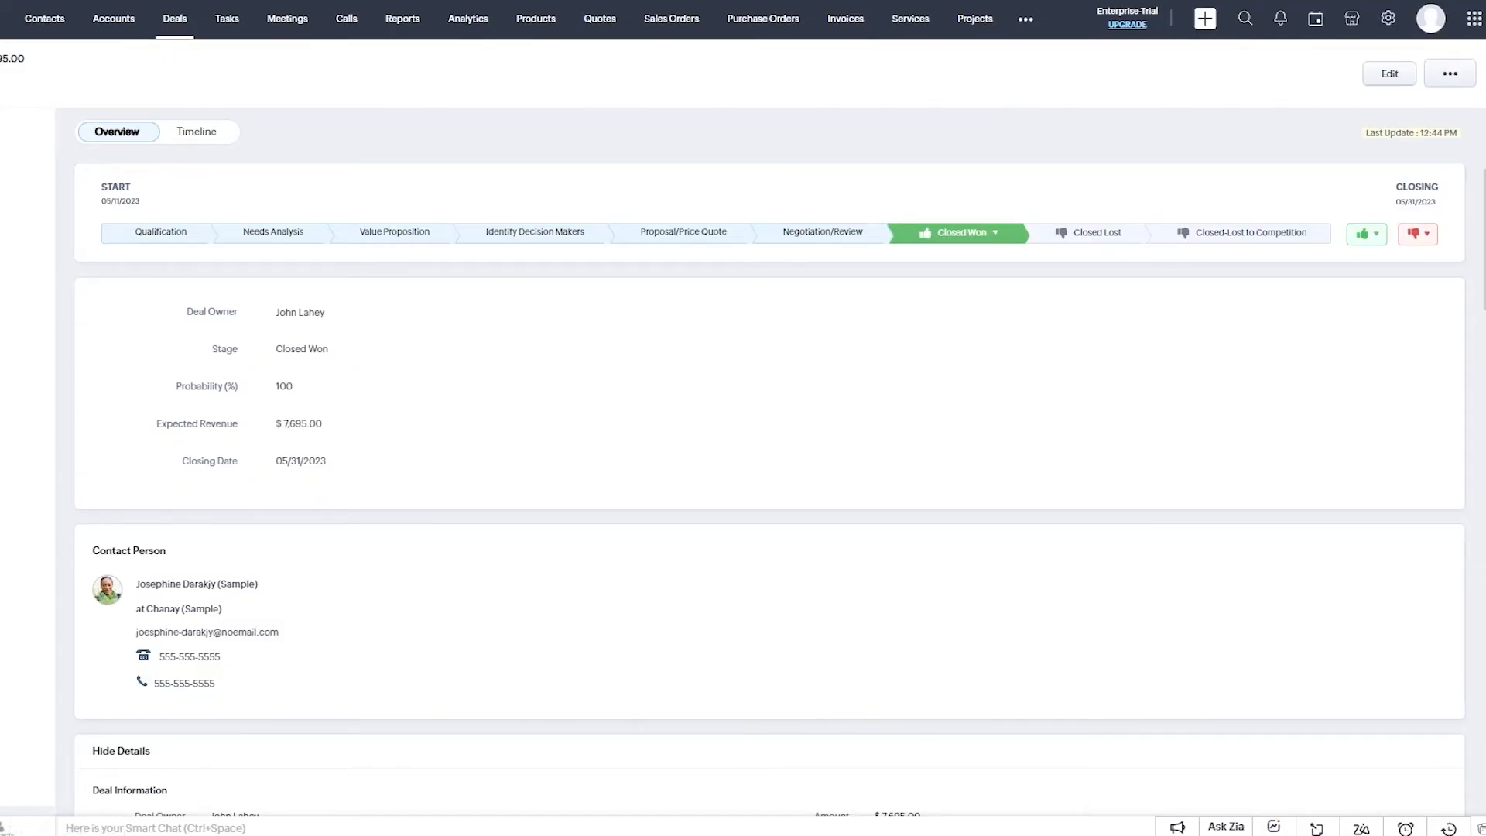
key(alt+Left)
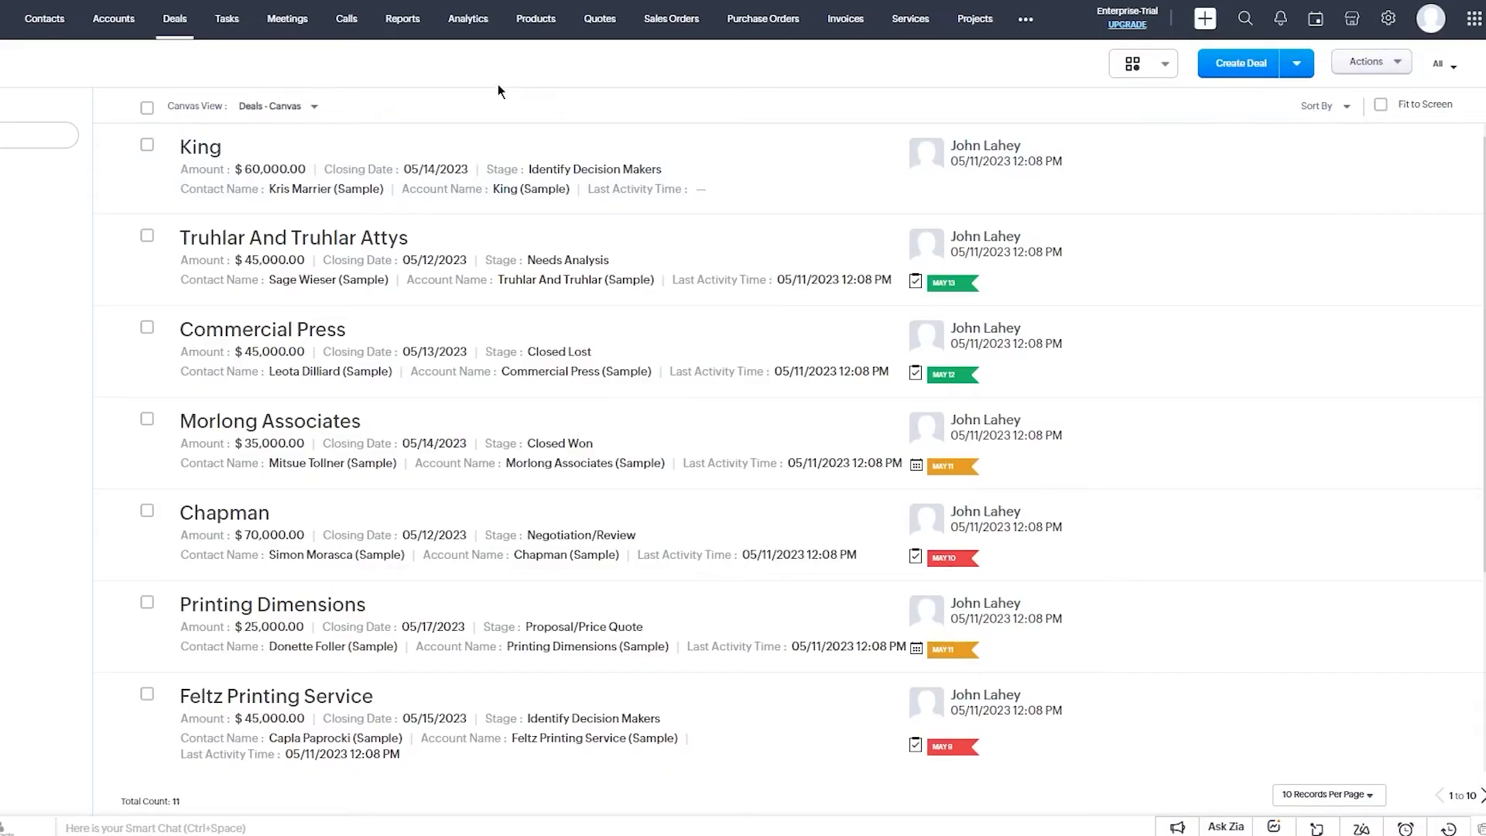
Switch the Deals list from Canvas view to Kanban view.
click(147, 108)
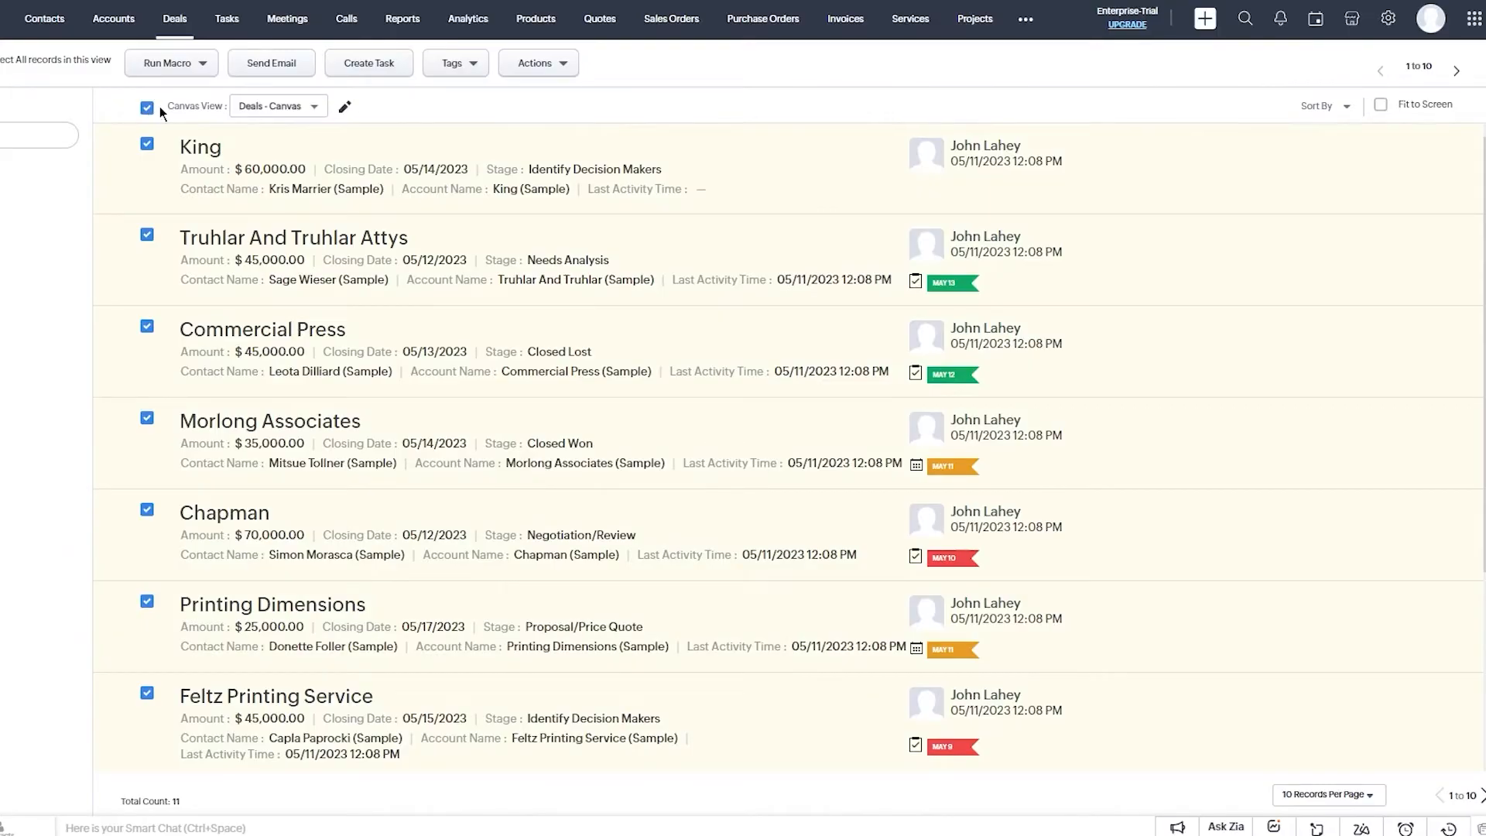
click(147, 108)
click(270, 121)
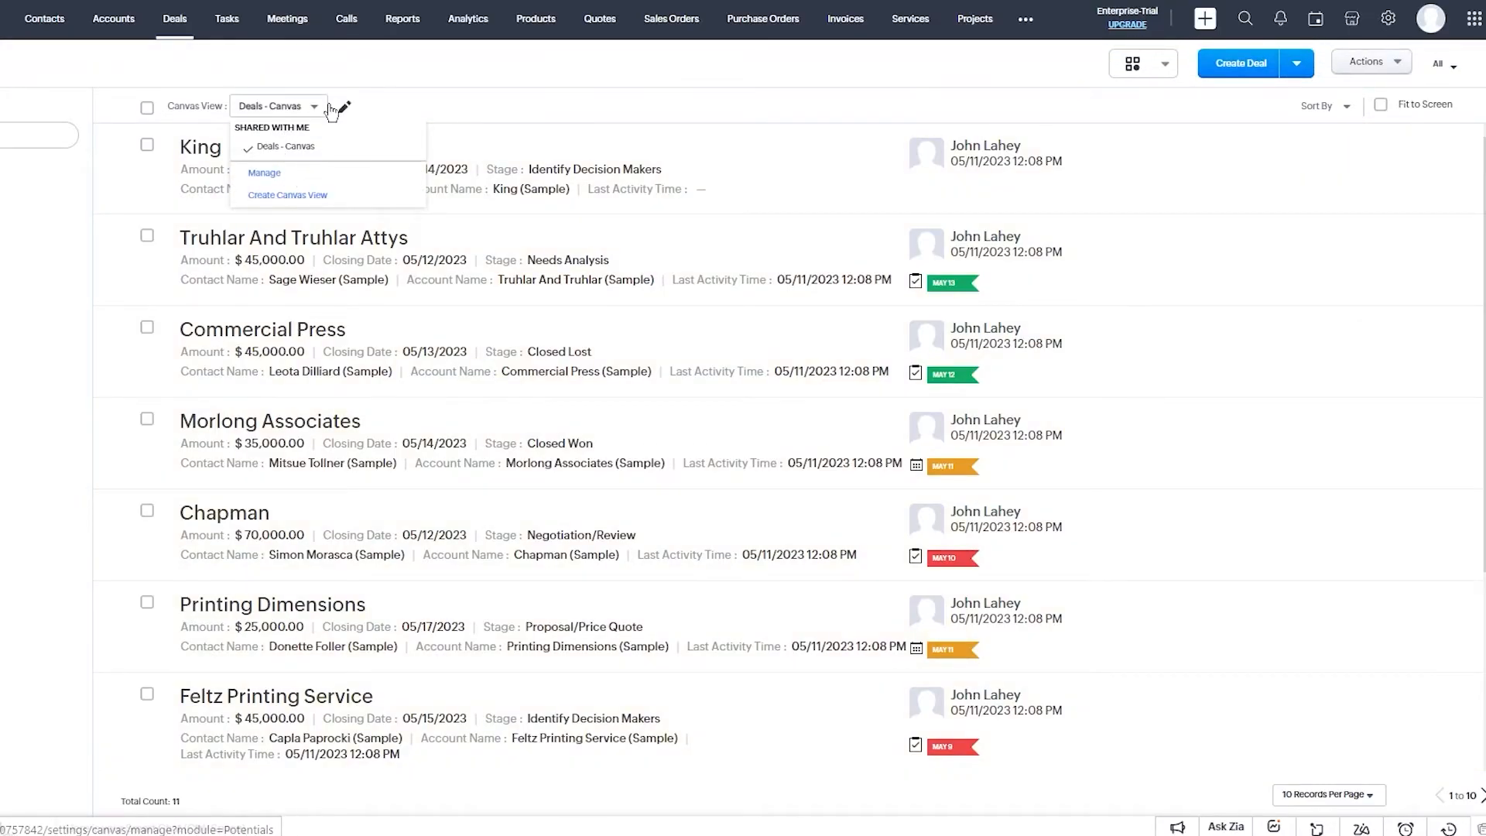
click(372, 107)
click(1151, 75)
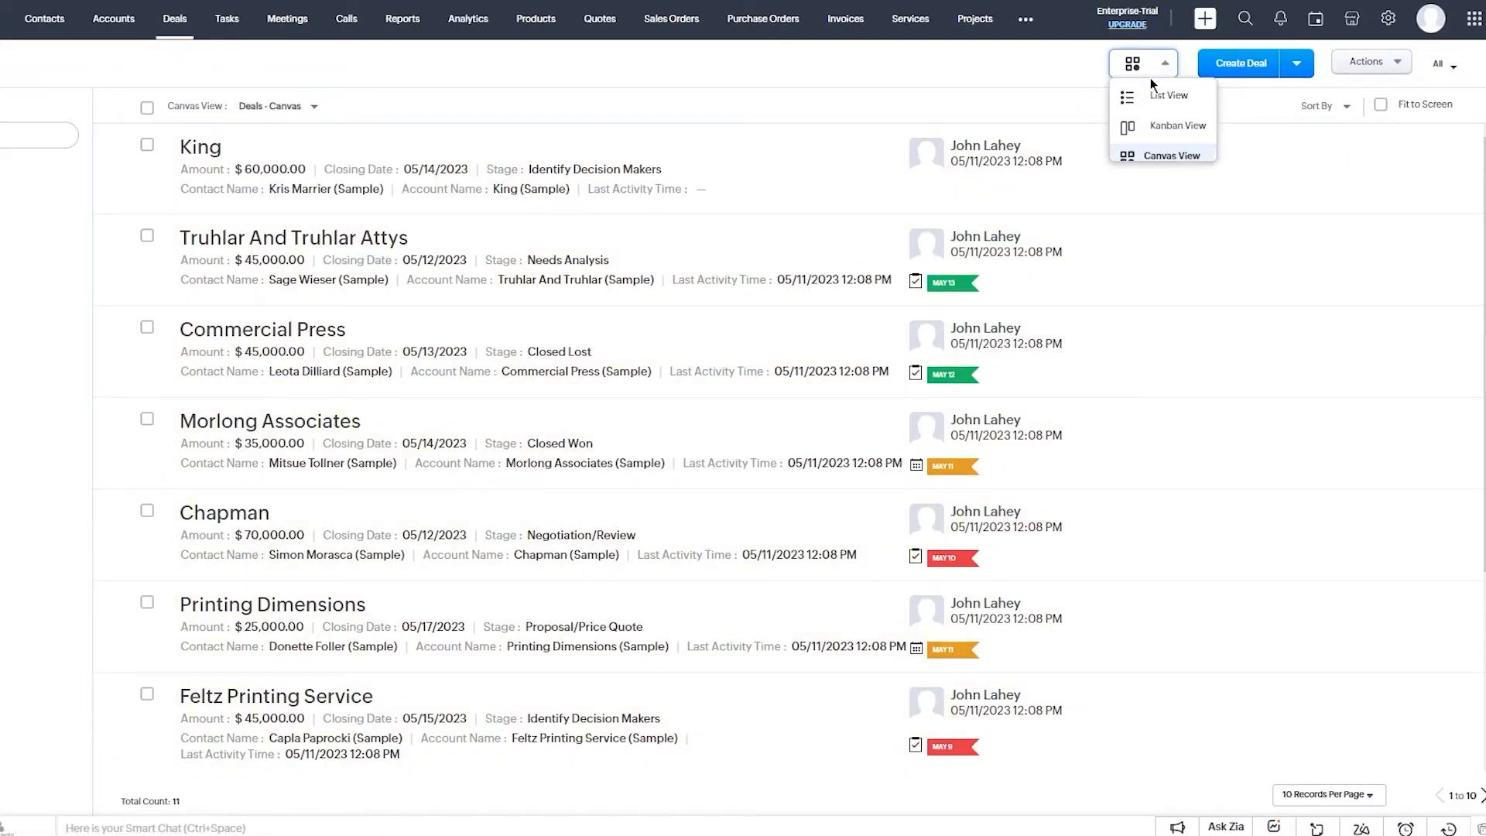
click(1163, 132)
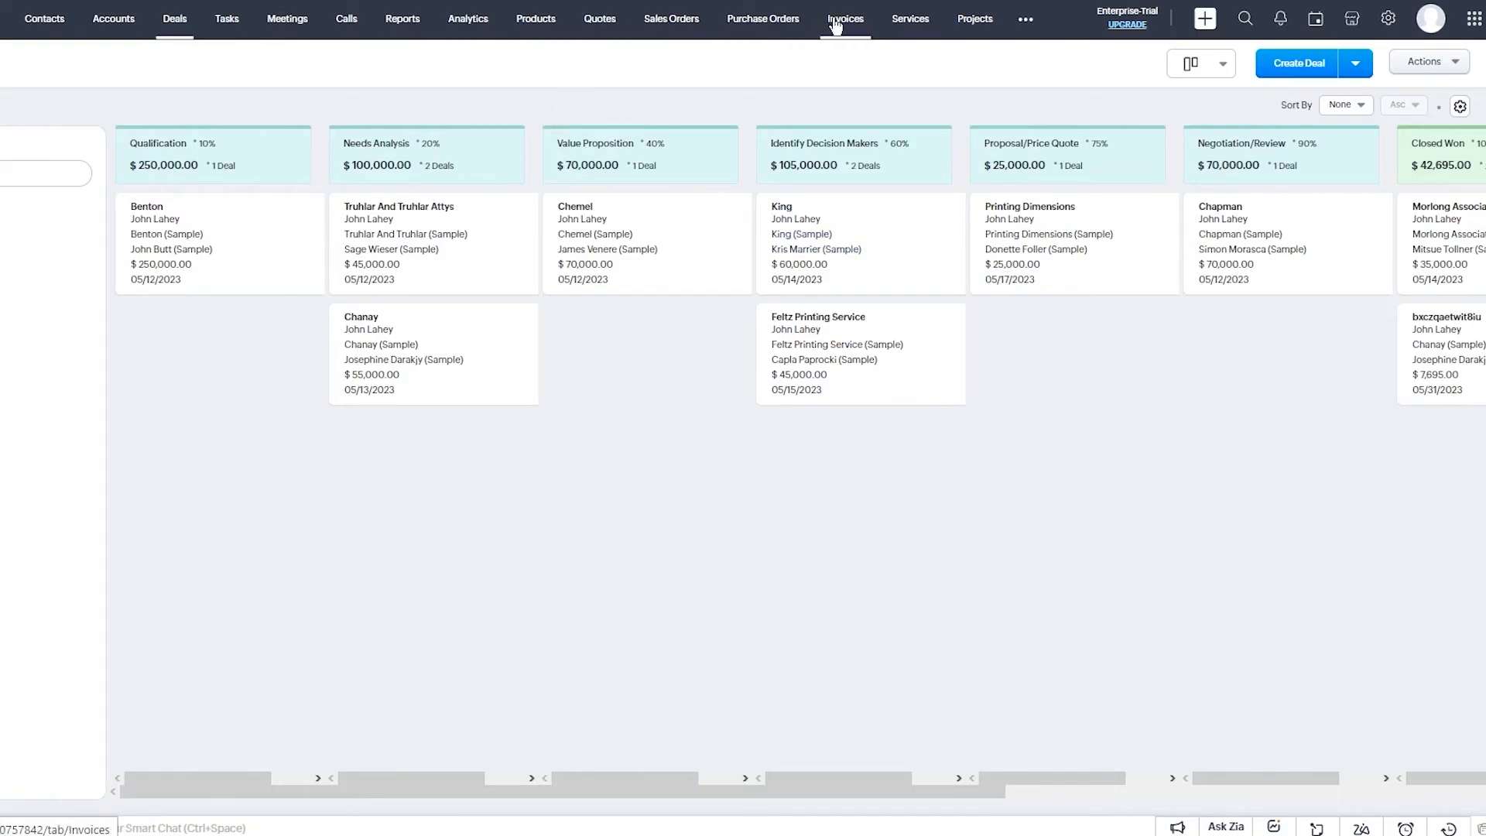
Navigate through Tasks and Analytics to the Org Overview dashboard, heading toward Reports.
click(213, 35)
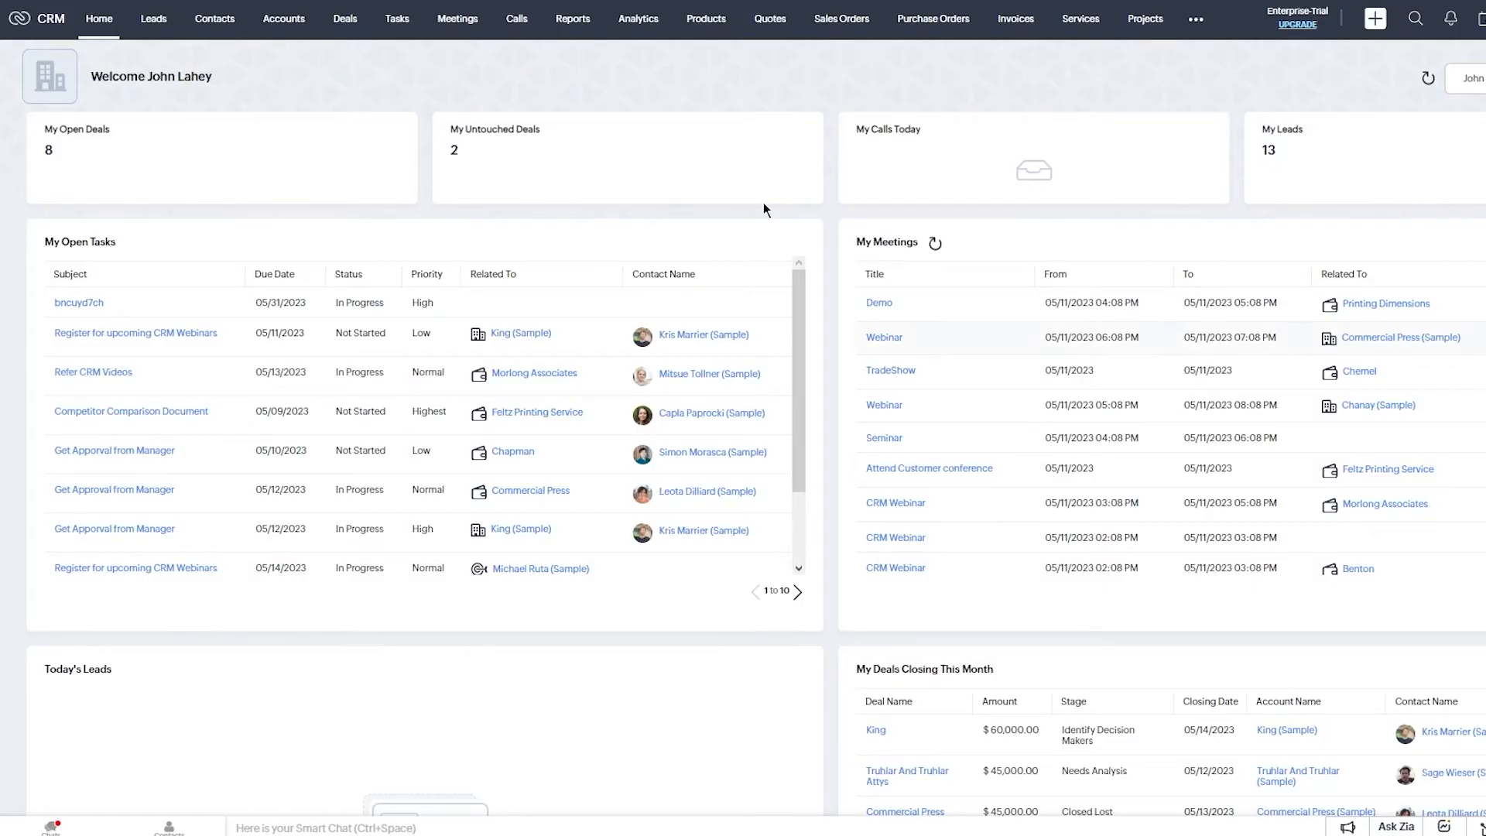
click(639, 20)
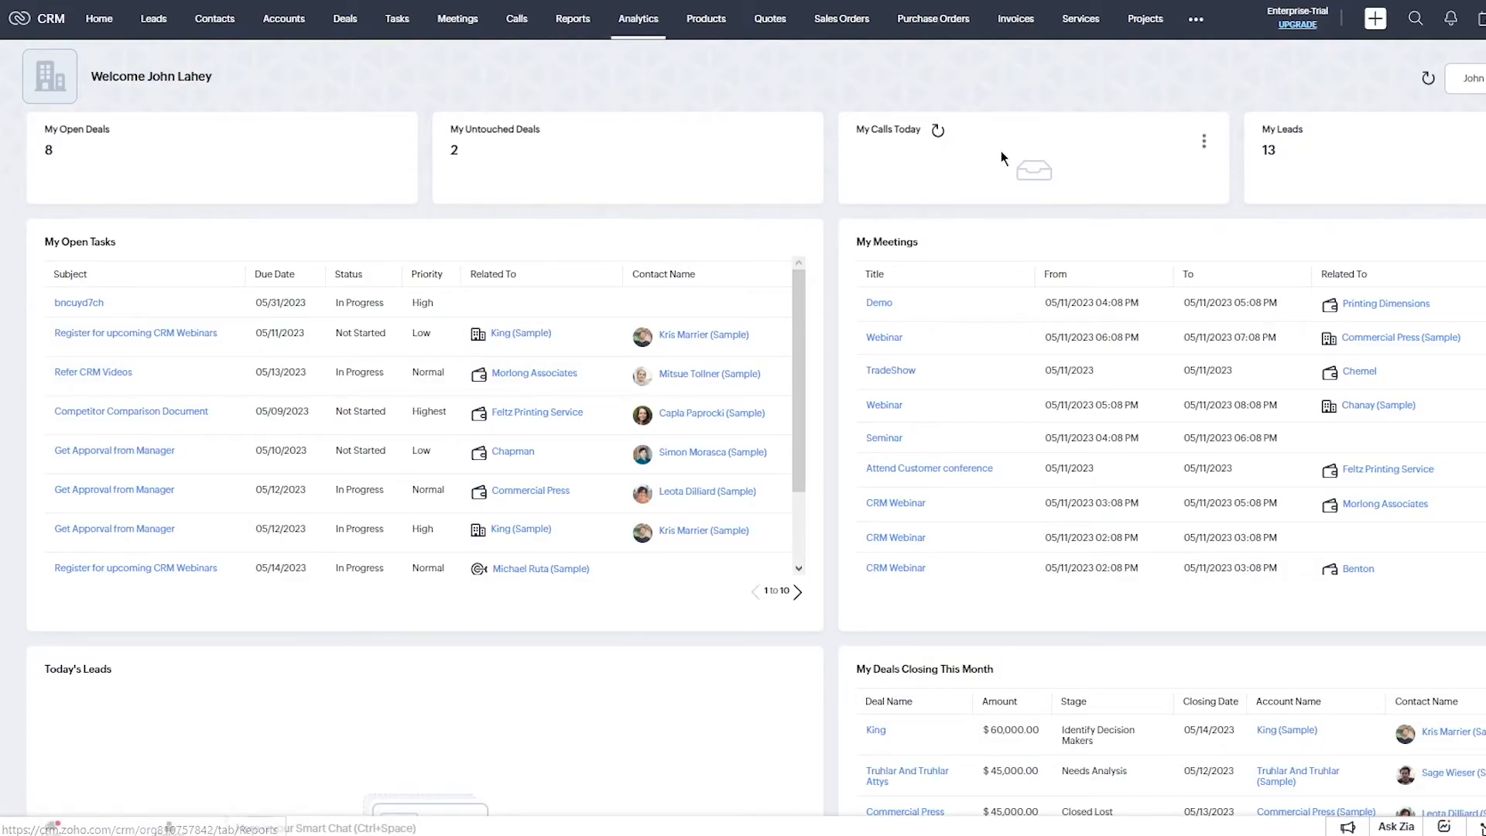
click(577, 16)
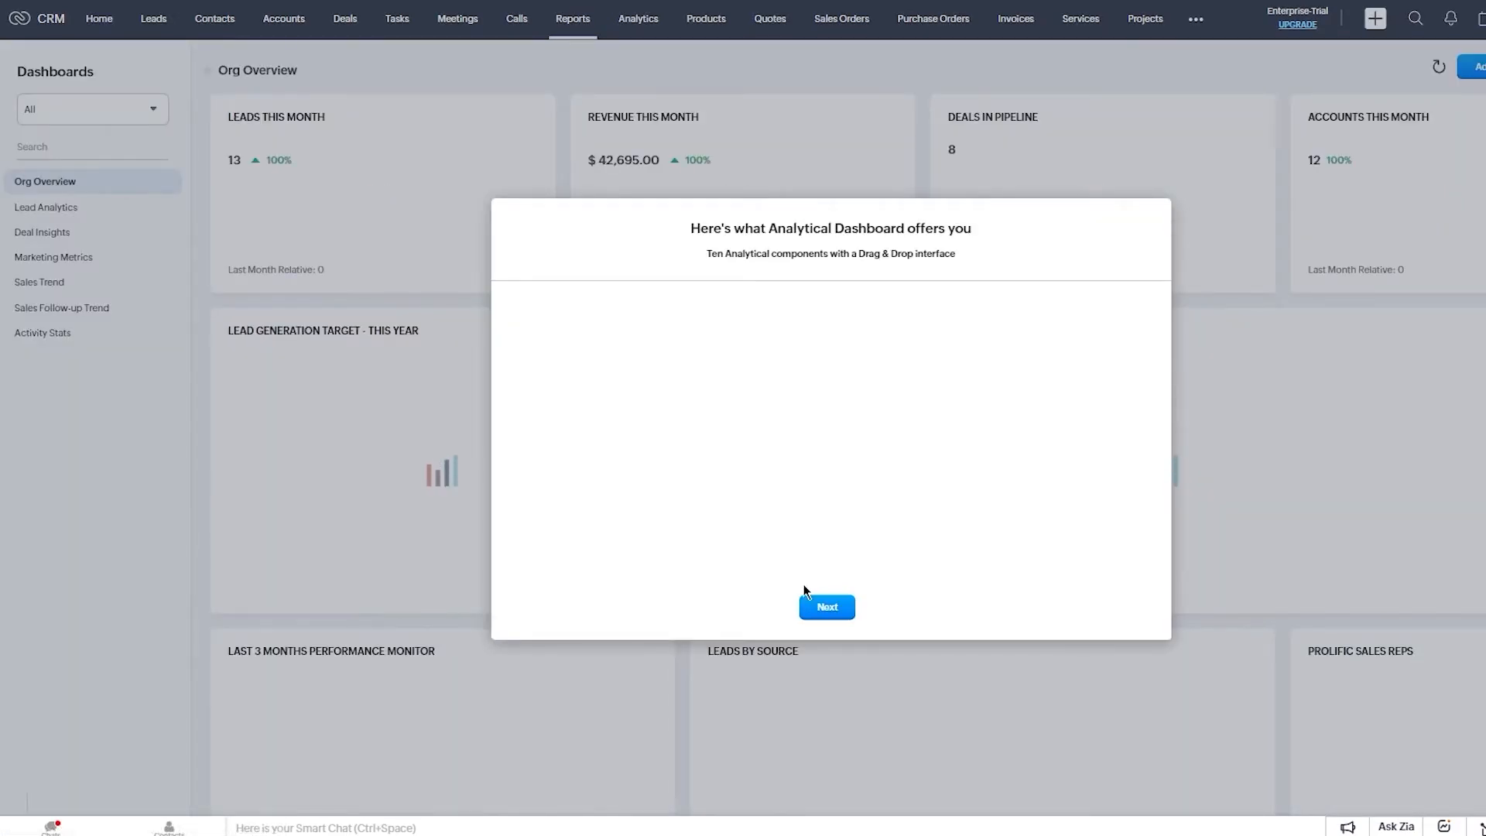
click(822, 610)
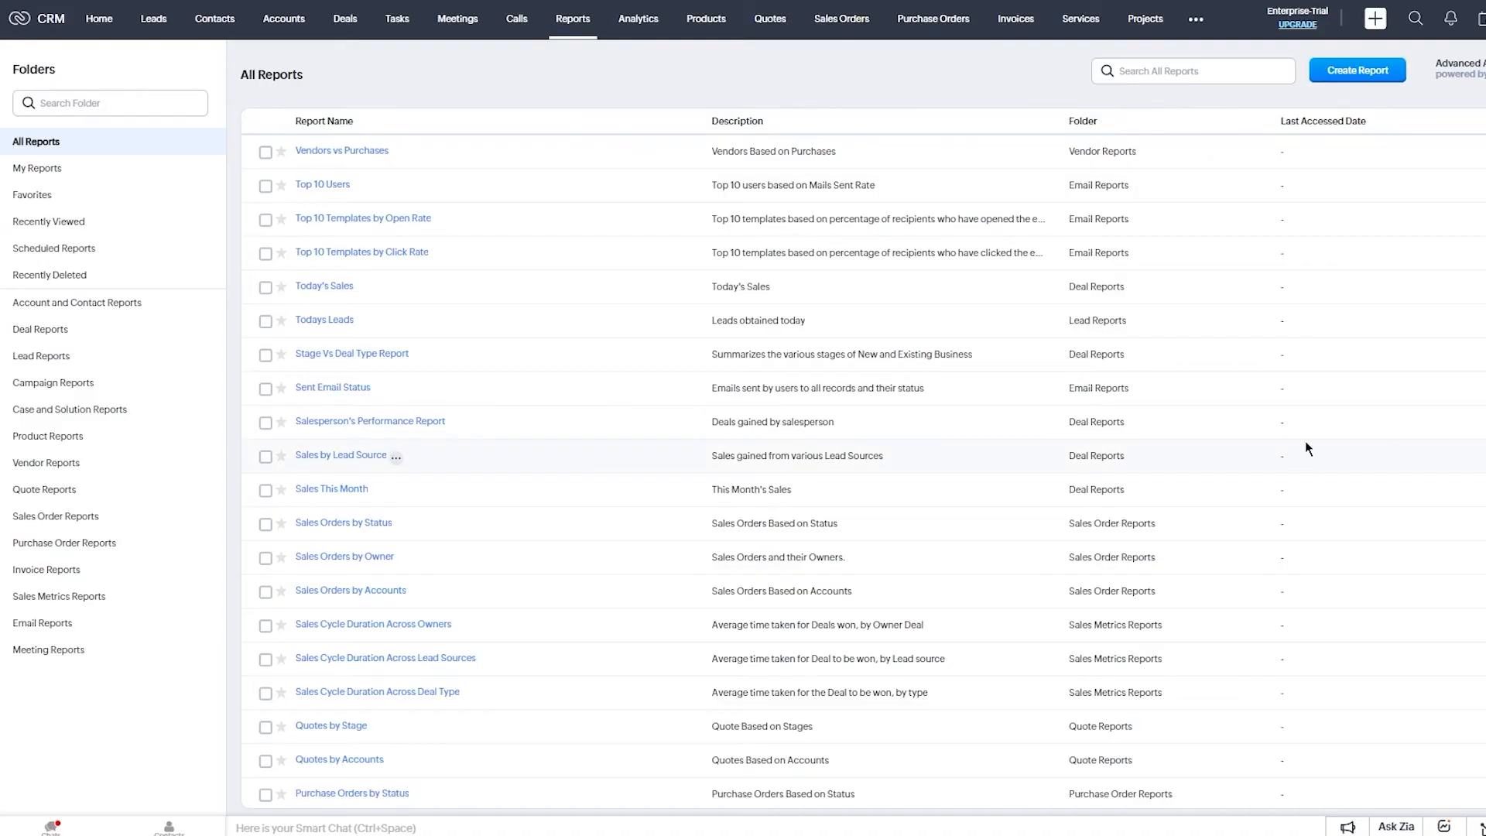
scroll(807, 433, down, 7)
scroll(805, 434, down, 10)
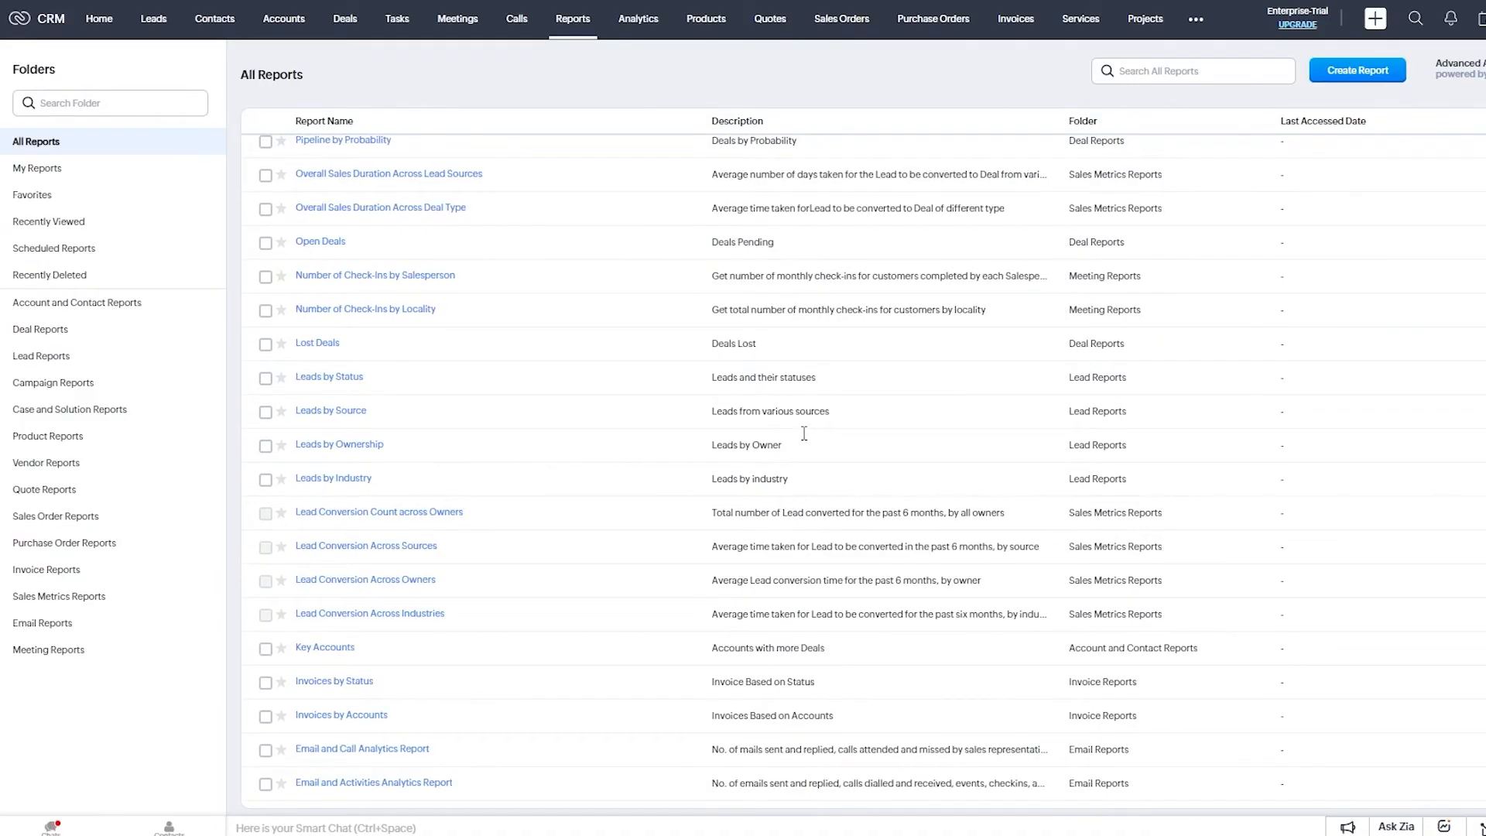
scroll(902, 424, up, 10)
scroll(961, 418, up, 7)
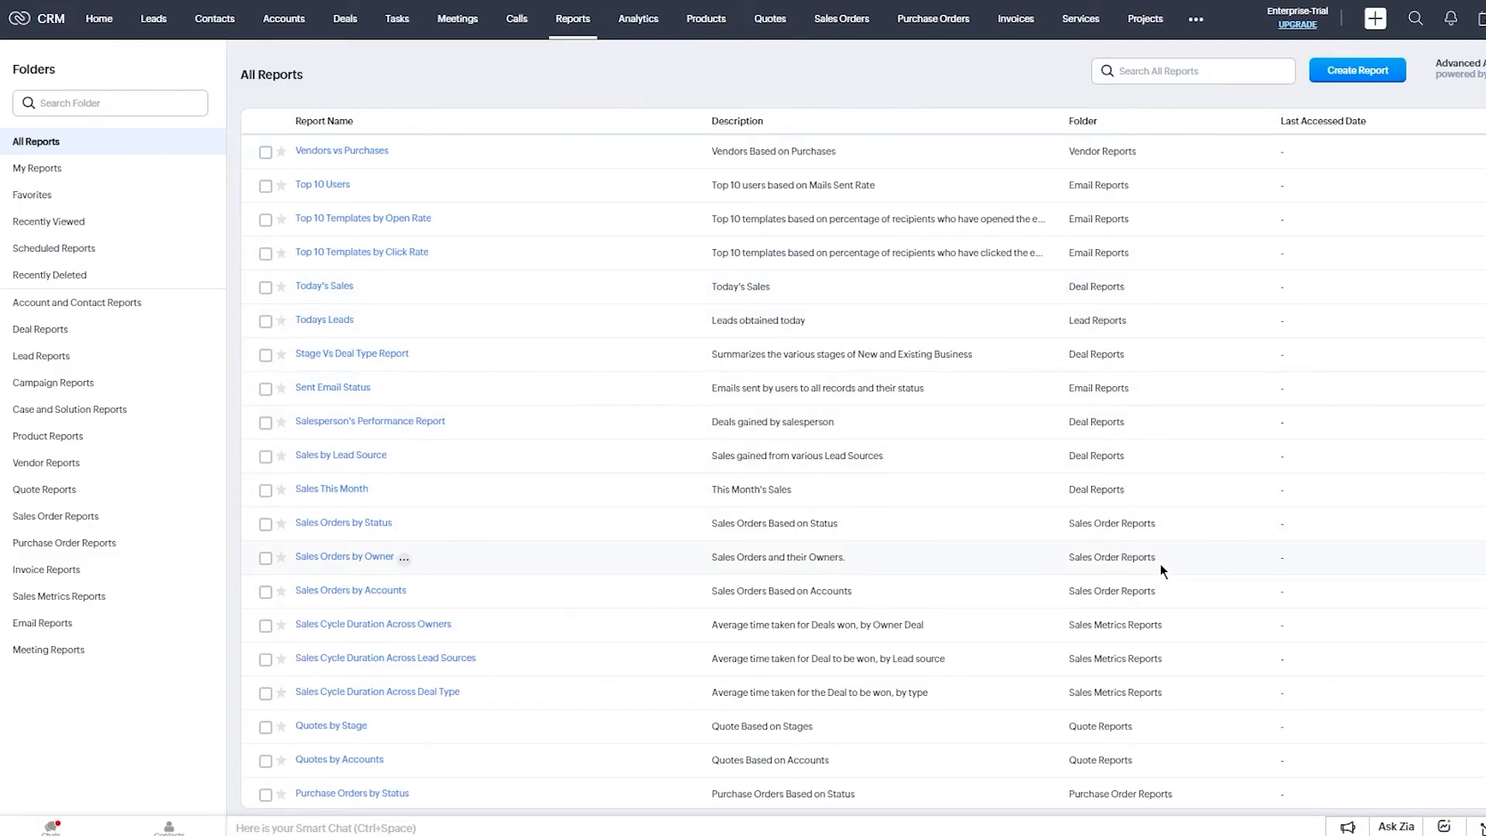
scroll(1150, 512, down, 5)
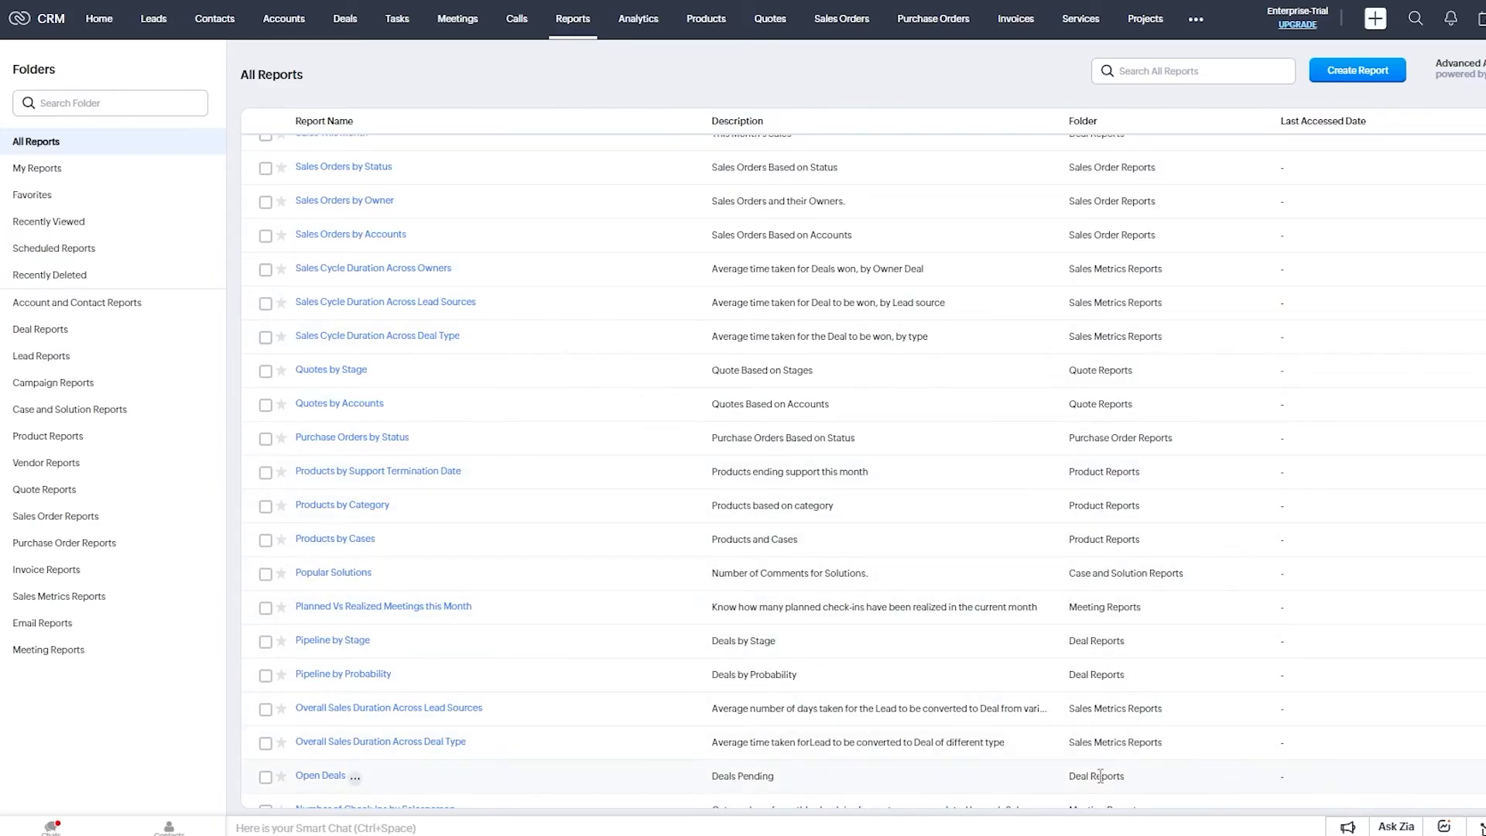
scroll(1096, 740, down, 2)
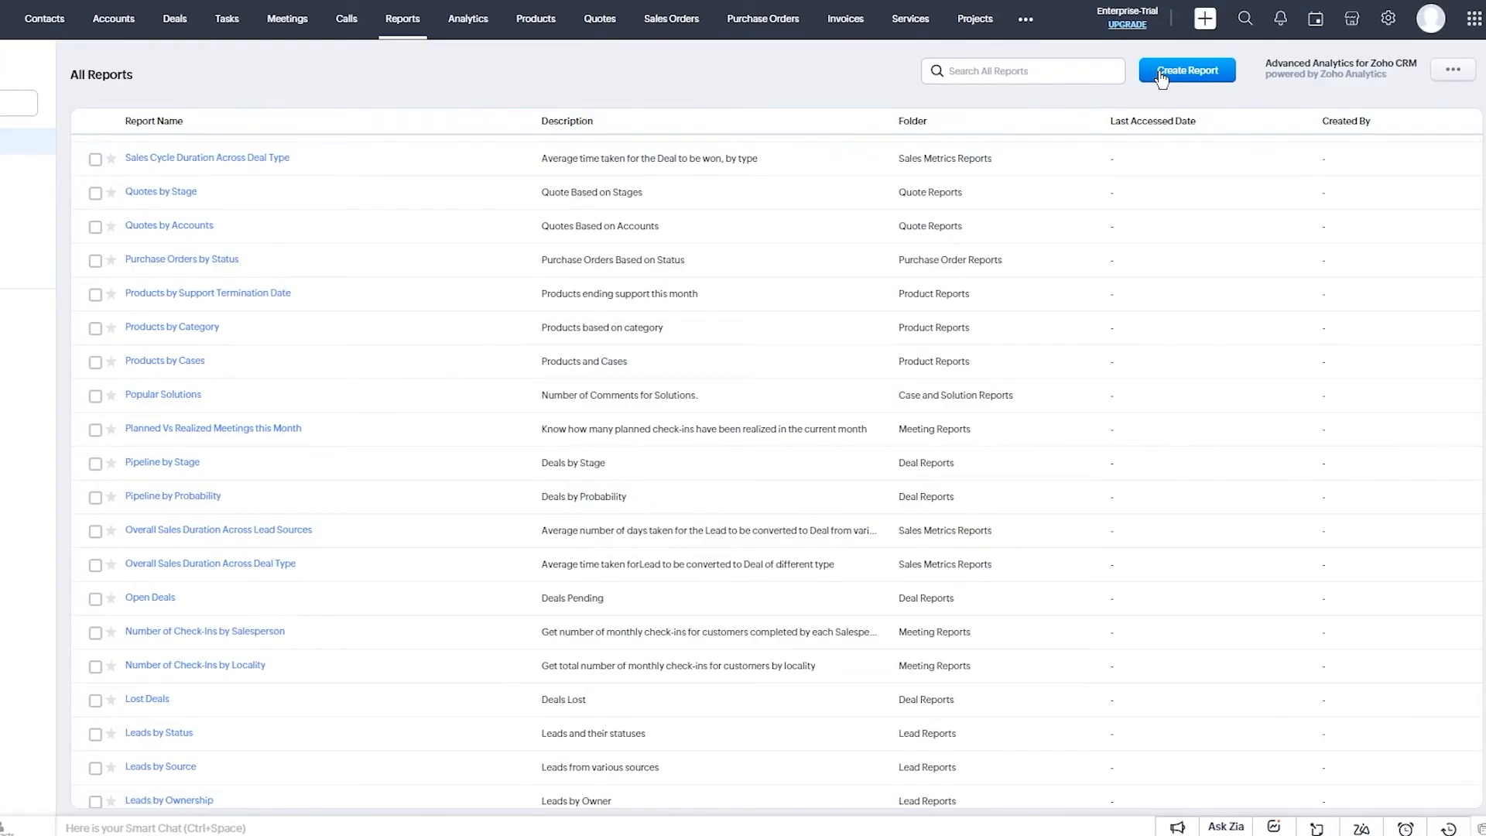
Begin Create Report, choose Leads as the primary module, and continue.
click(1161, 77)
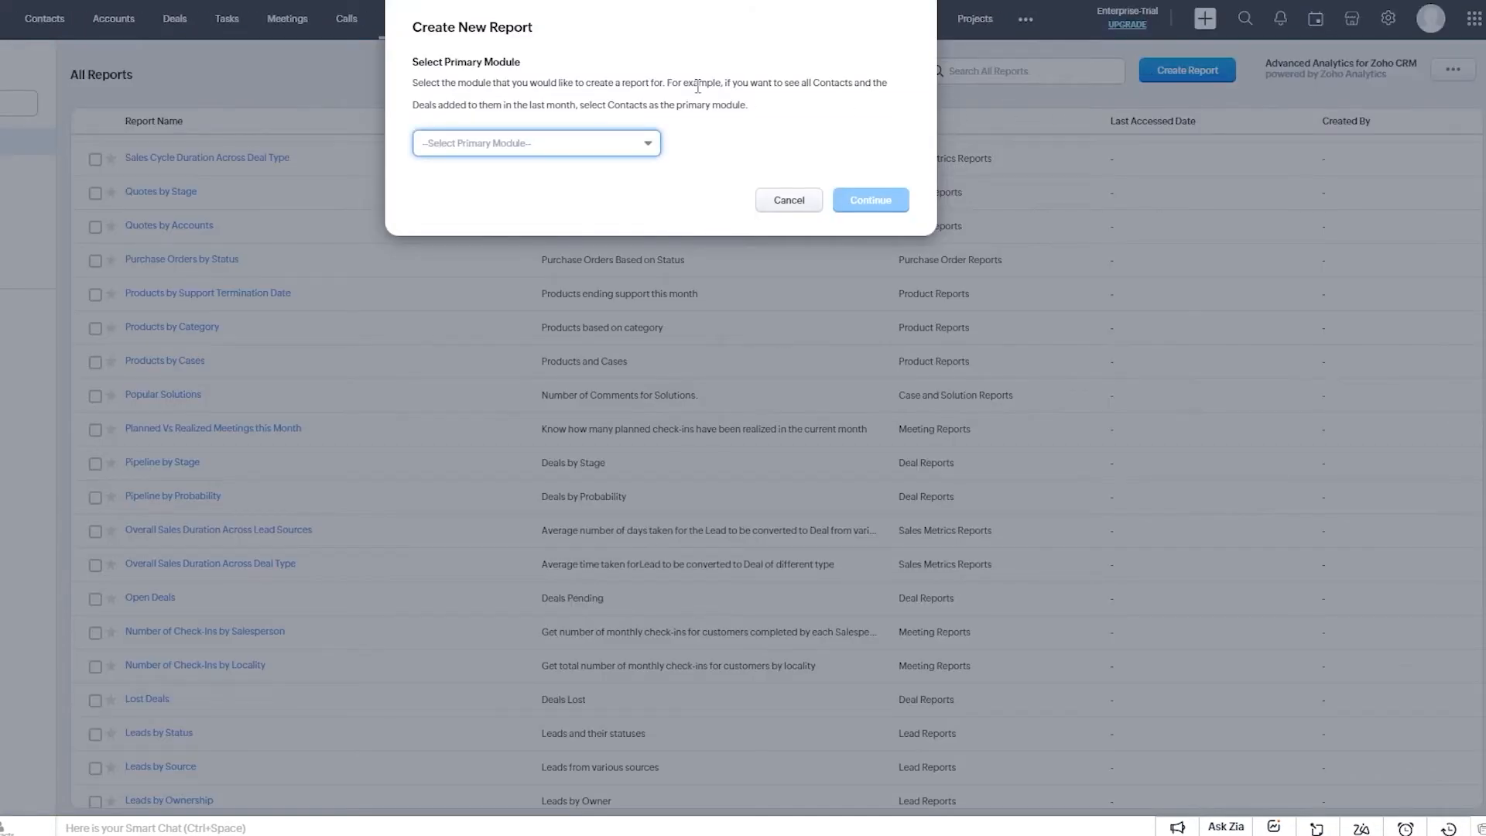
drag(422, 27, 599, 27)
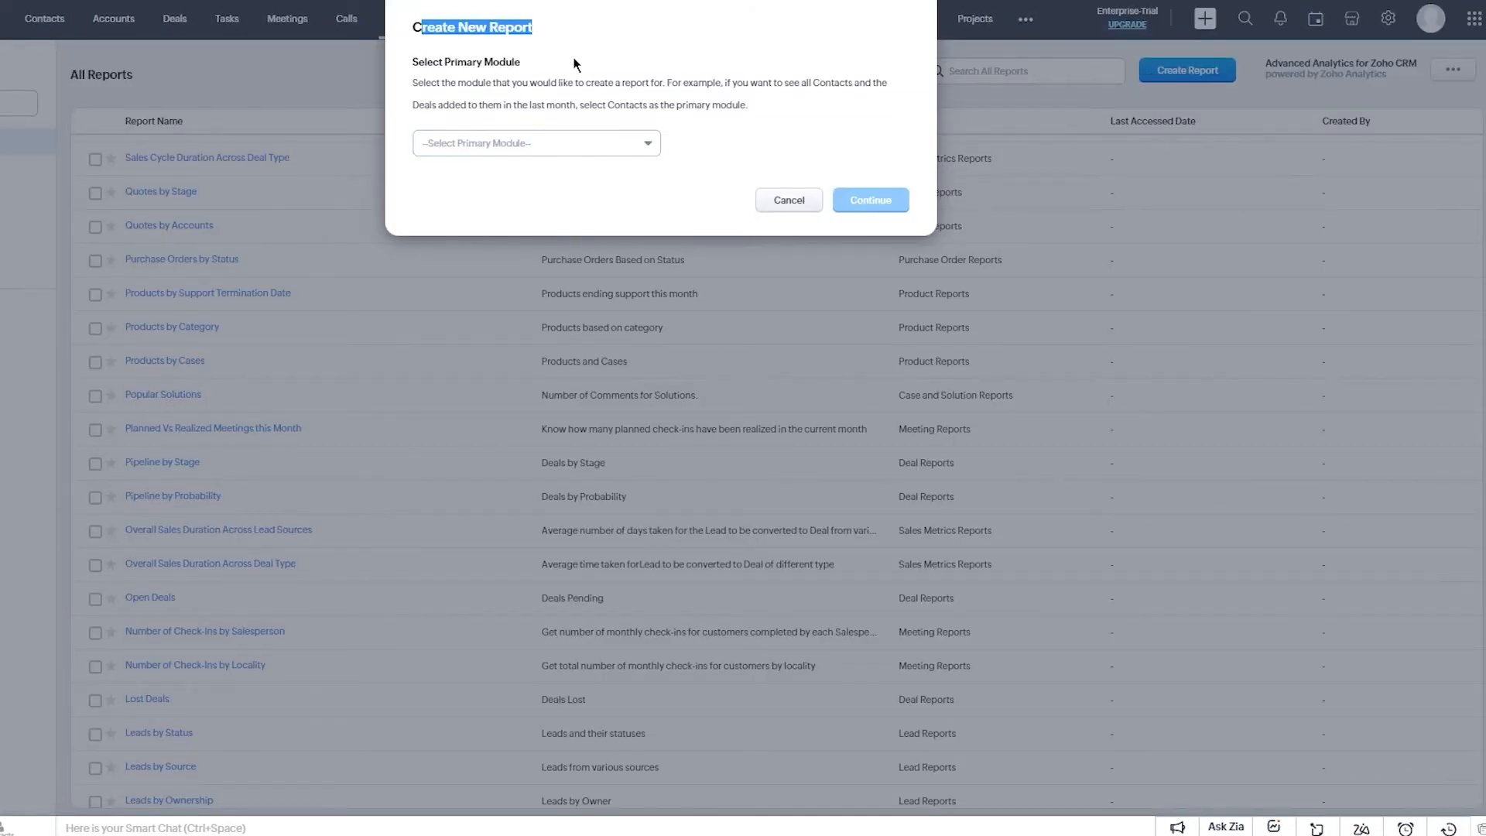
click(450, 81)
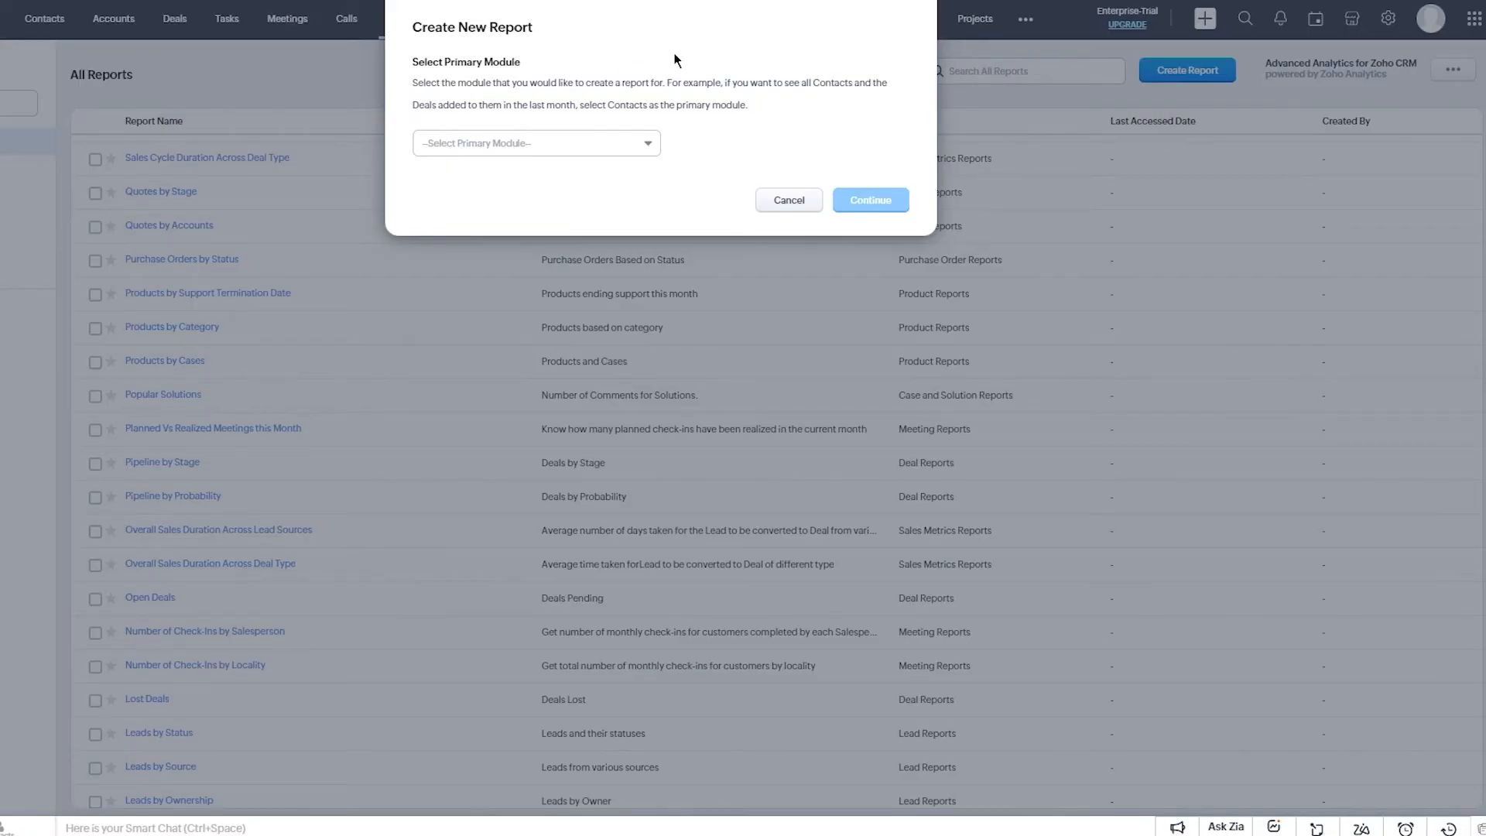
drag(649, 107, 775, 113)
click(776, 115)
click(606, 144)
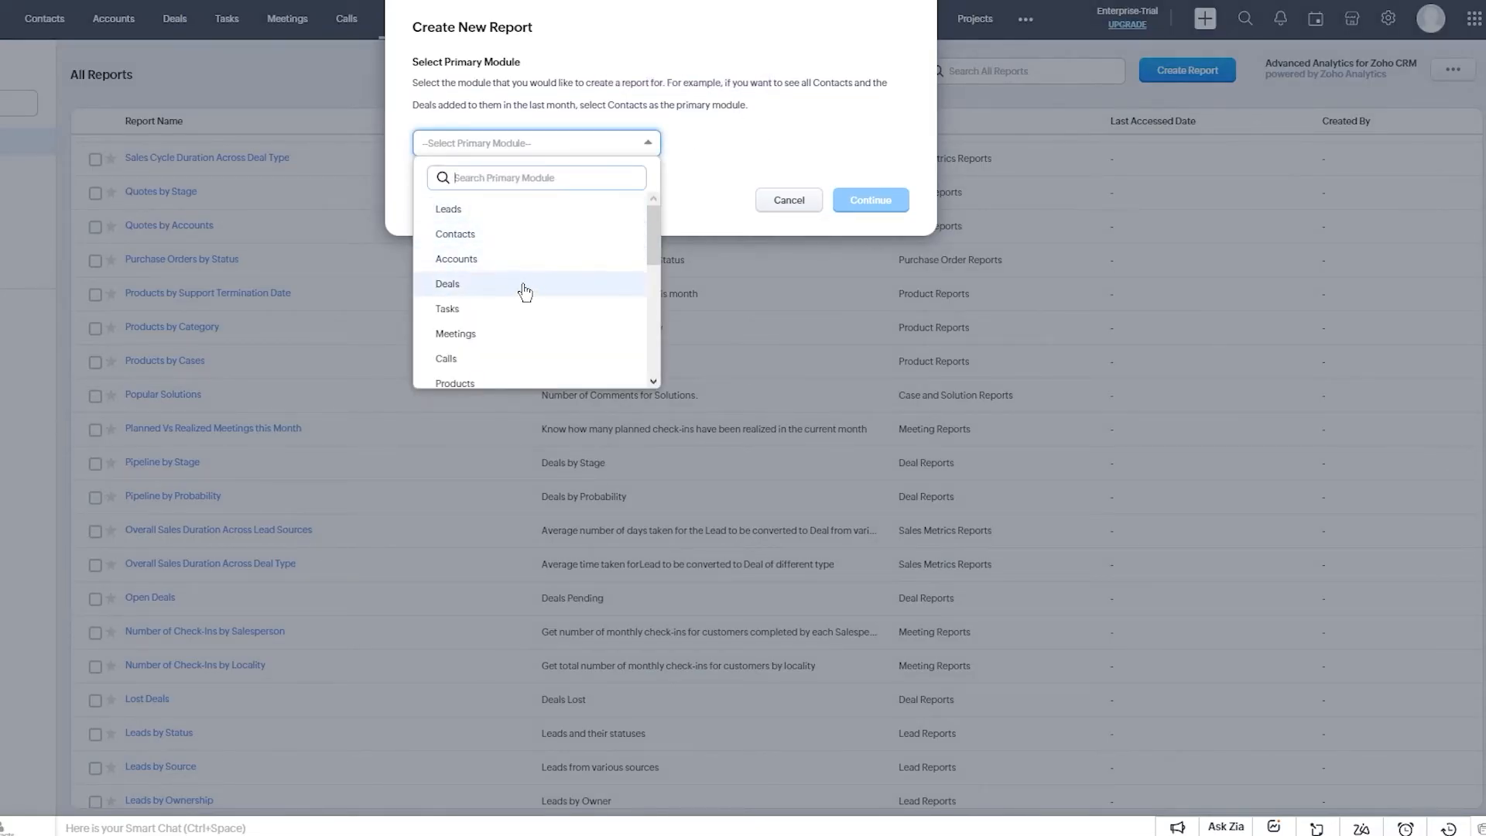
click(475, 211)
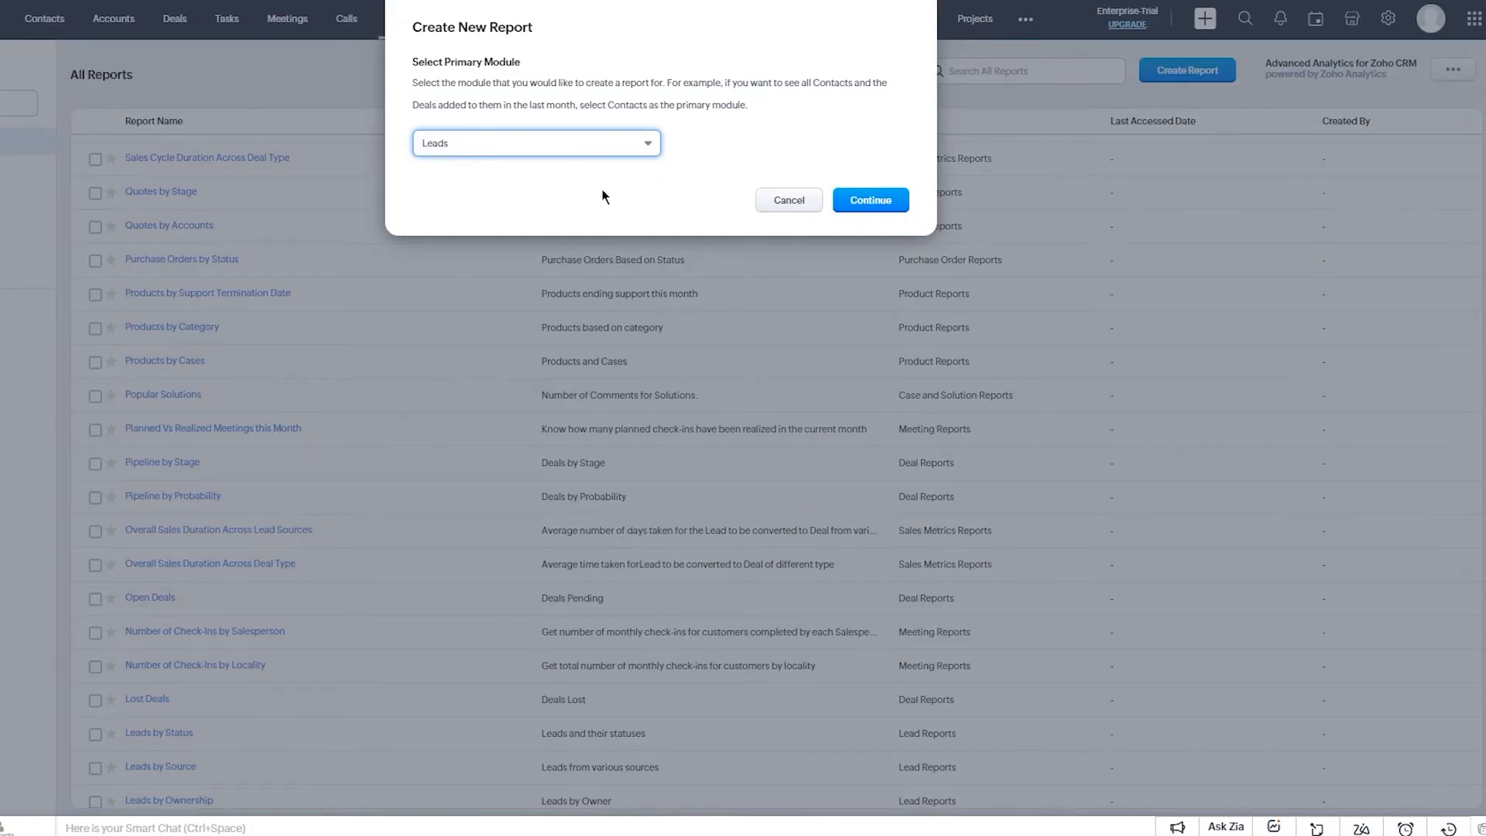
click(869, 203)
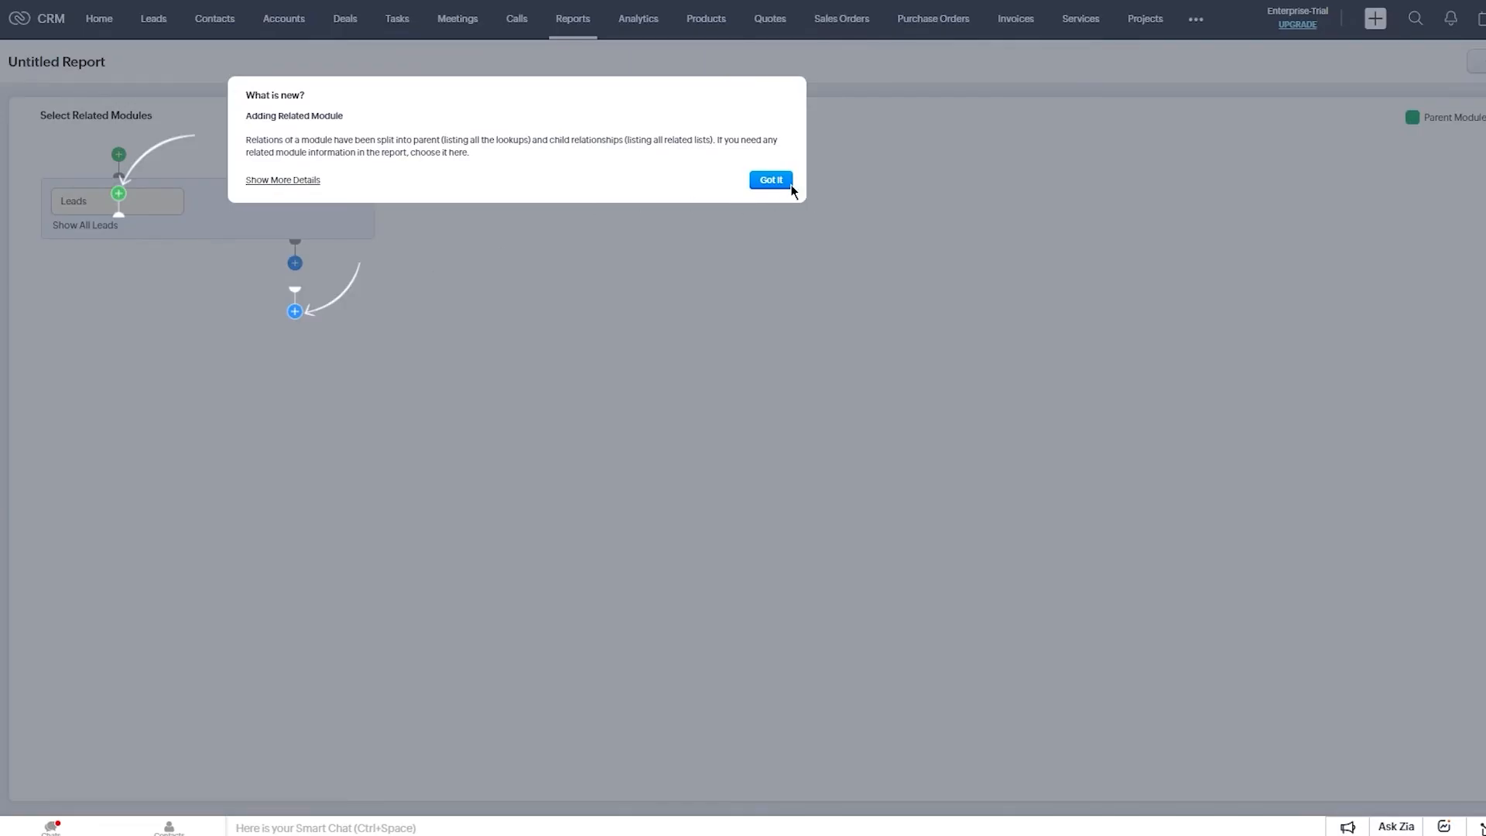
Dismiss the What's New popup and relate Attachments to Leads as an inclusive relationship.
click(783, 185)
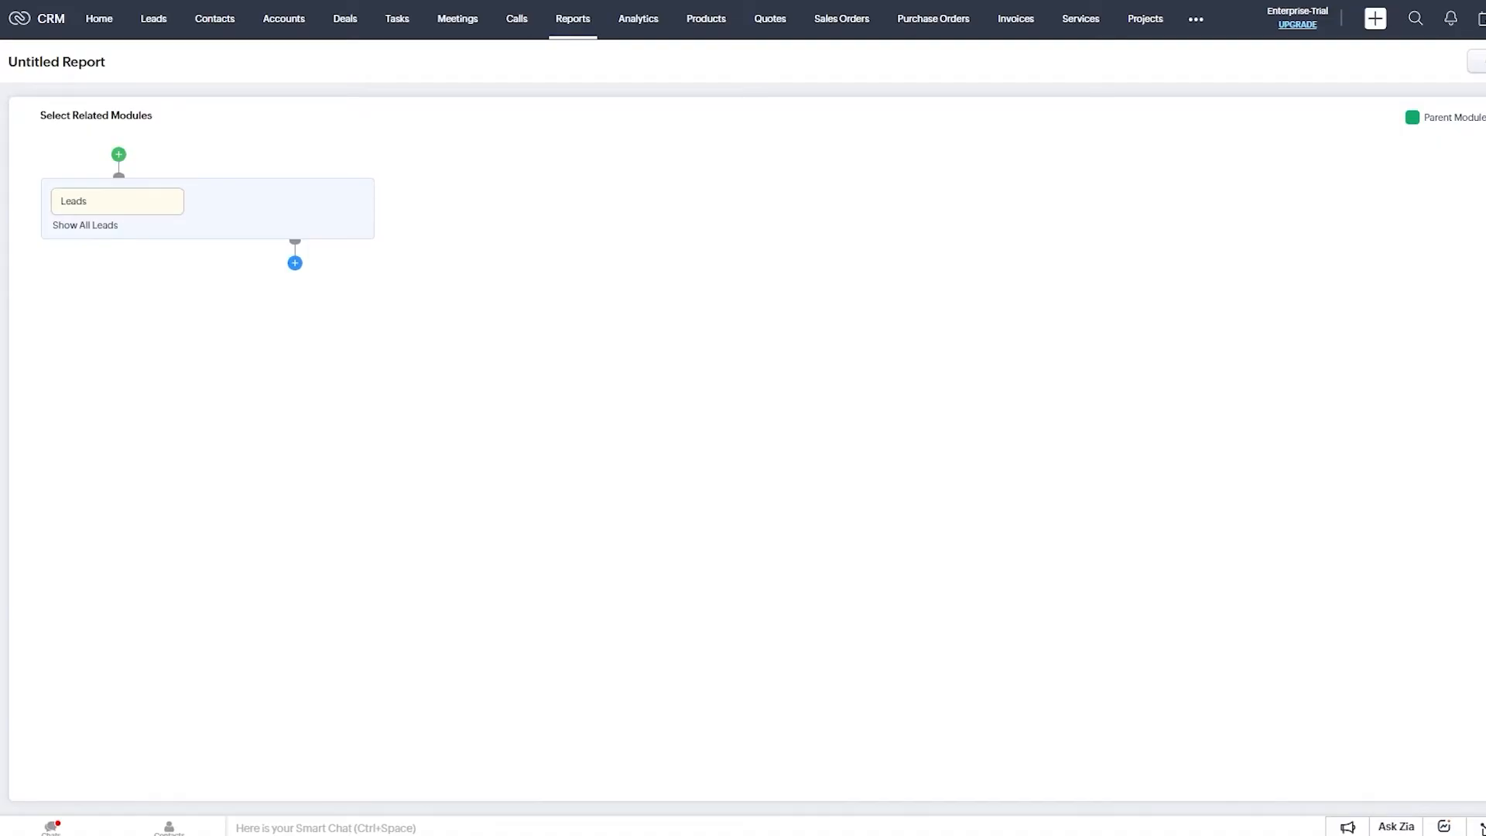
click(294, 262)
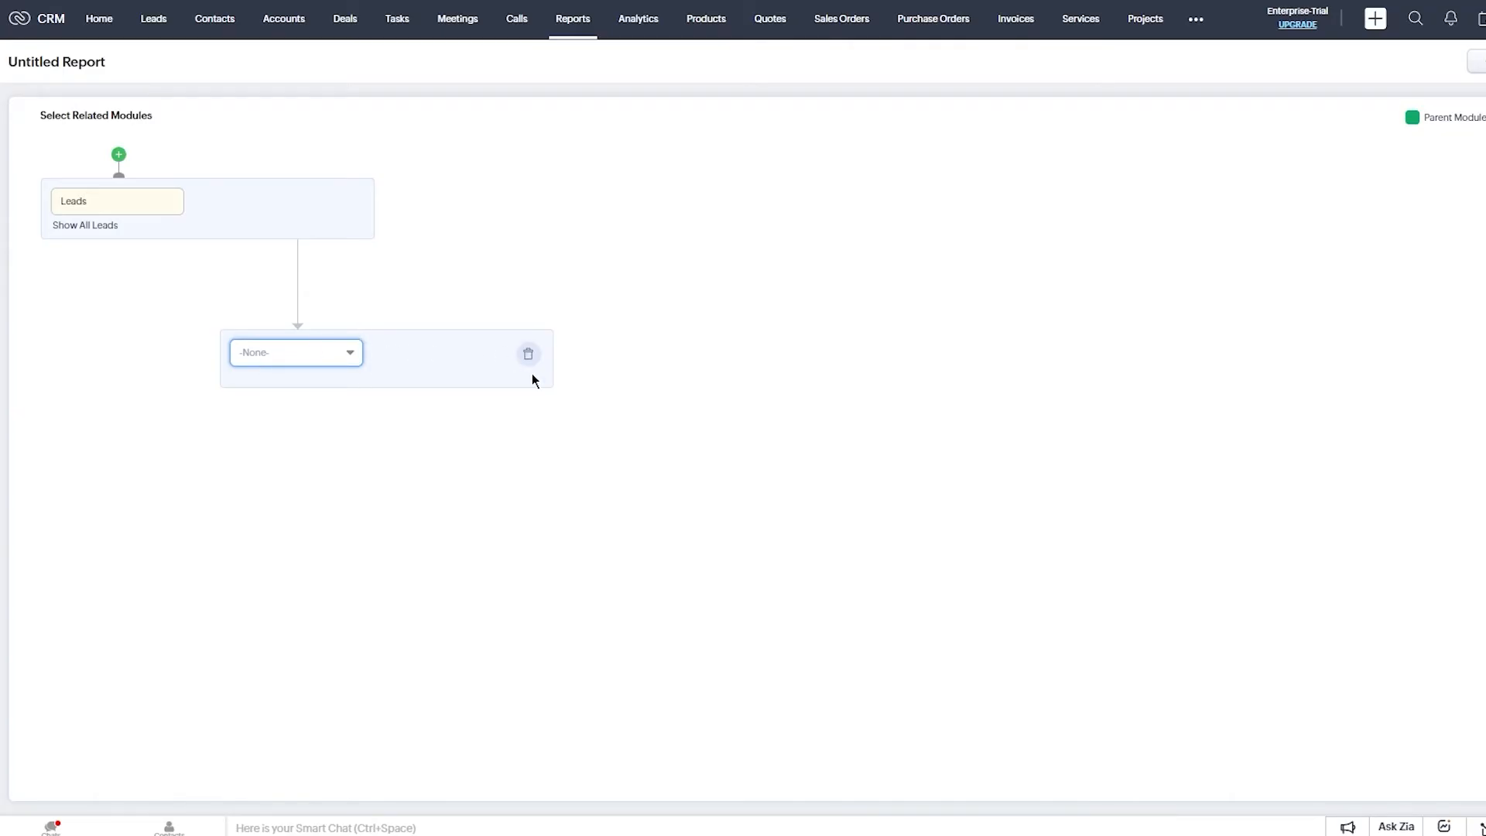
click(309, 361)
click(345, 493)
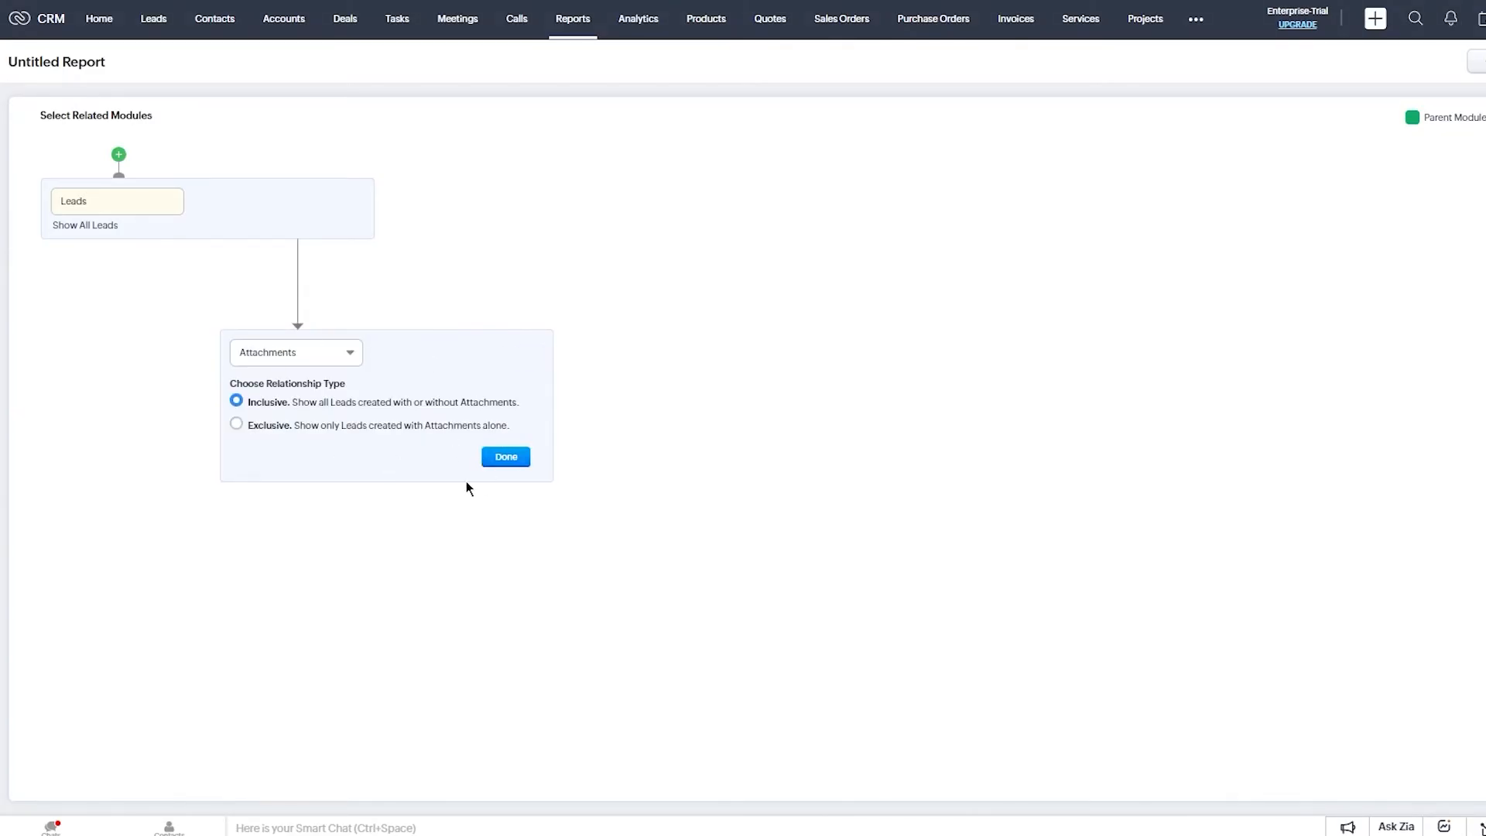
click(501, 458)
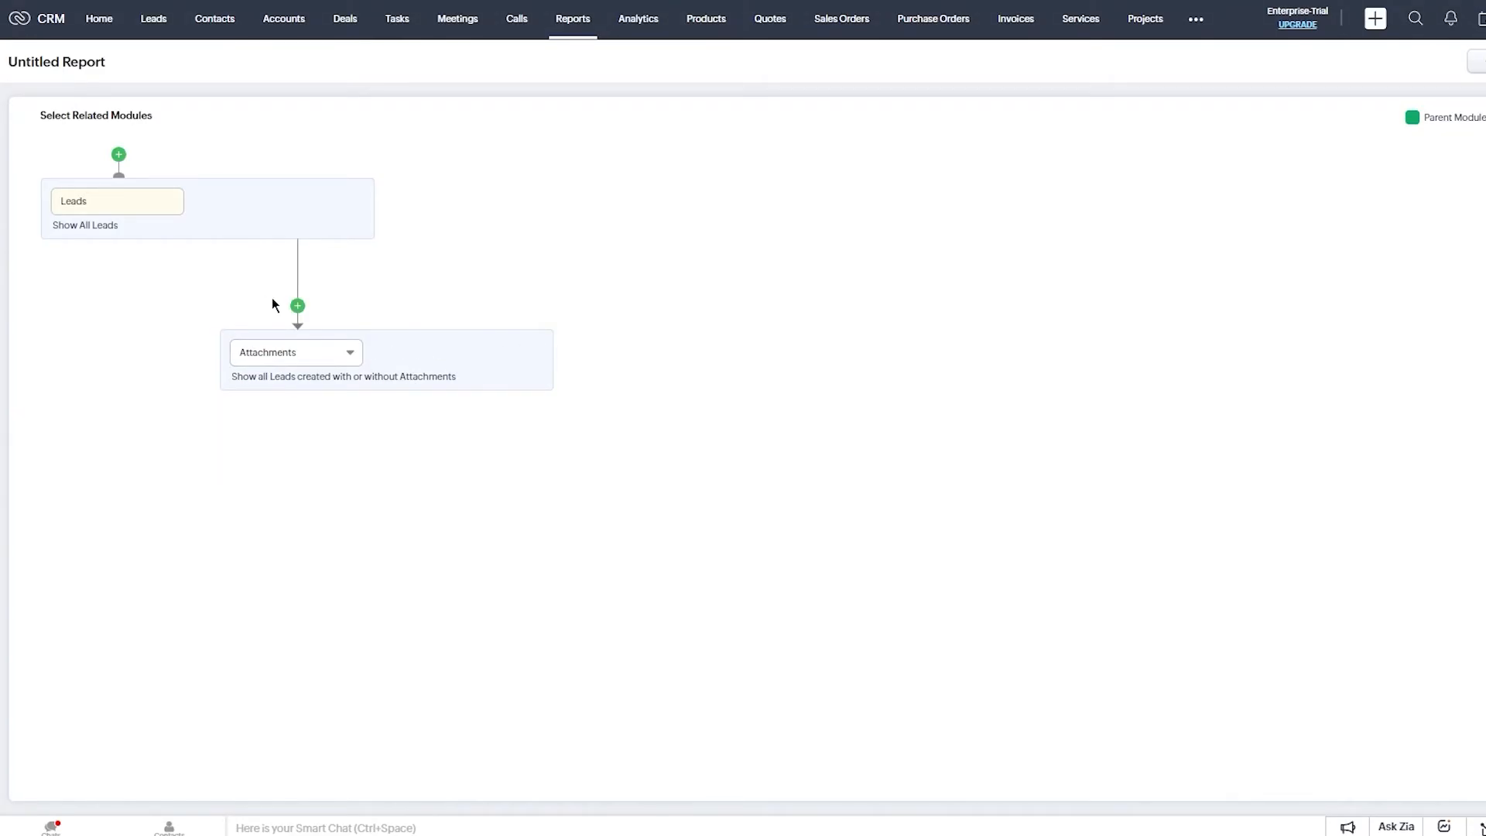
Look through the parent module list, then close it without adding a parent module.
click(299, 309)
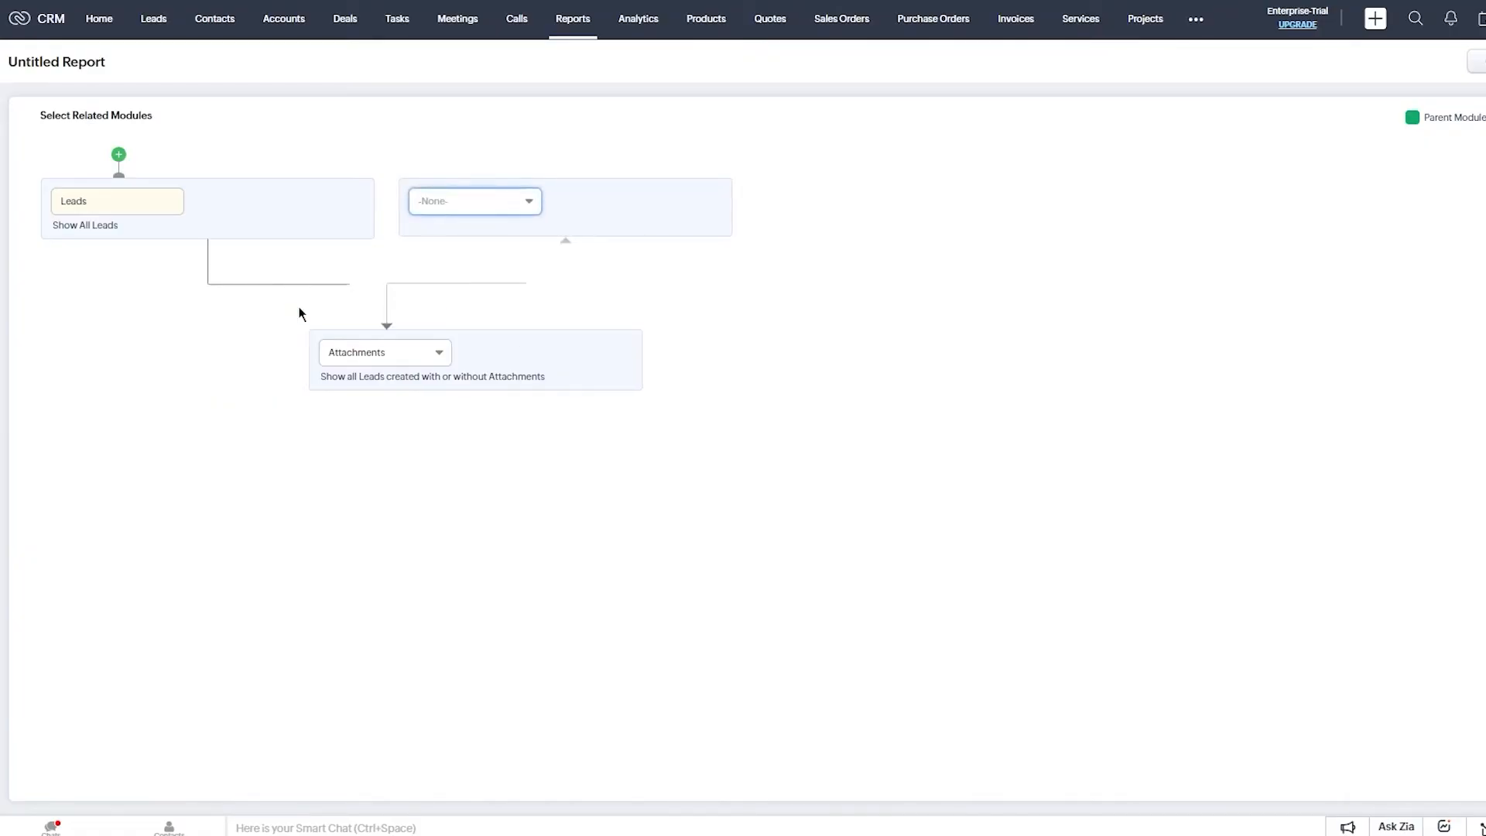
click(491, 202)
click(986, 267)
Switch to the Org Overview analytics dashboard and scroll through its tiles and charts.
click(624, 34)
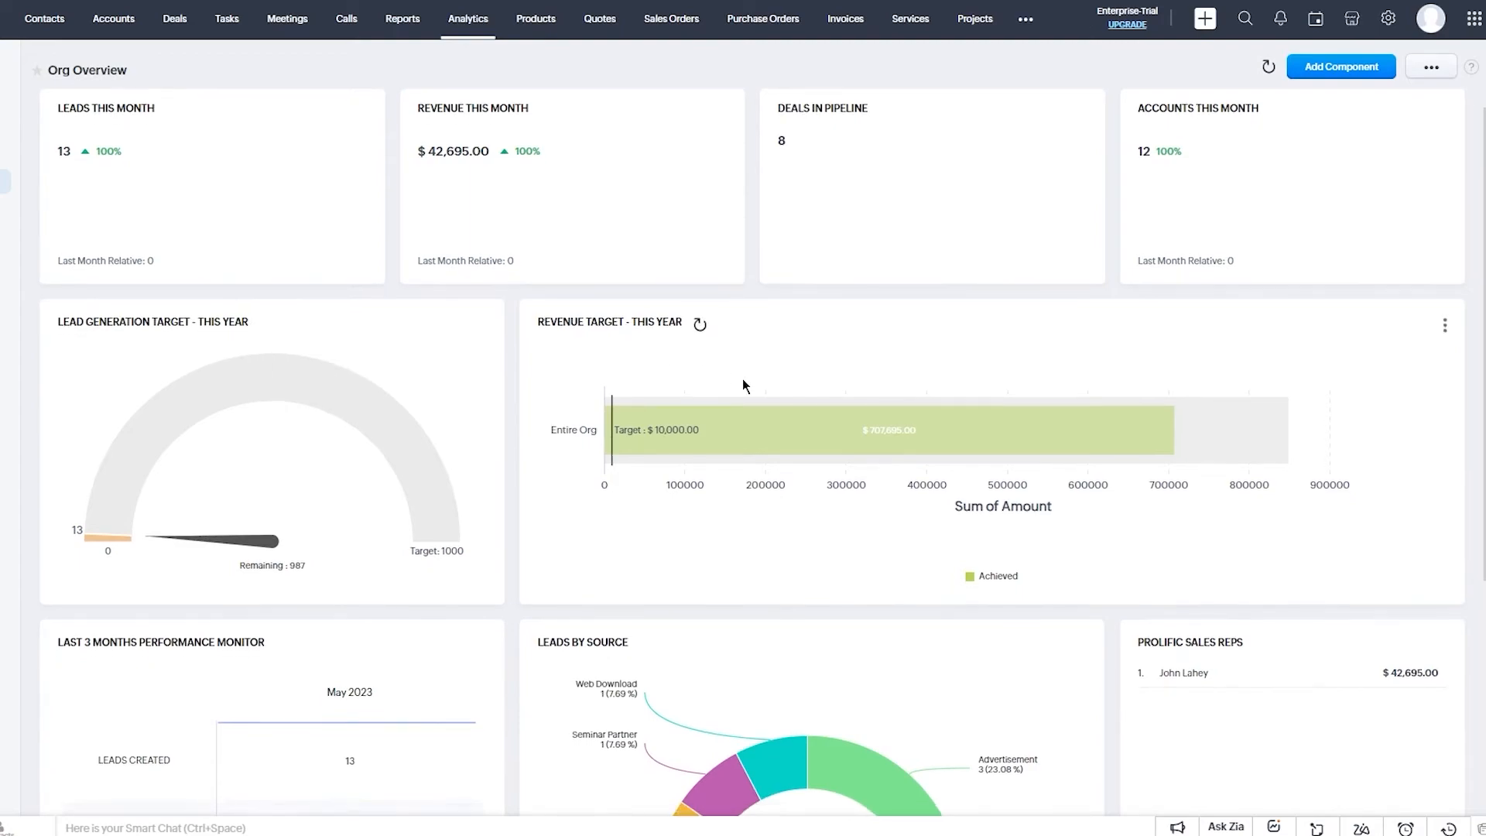
scroll(164, 377, down, 3)
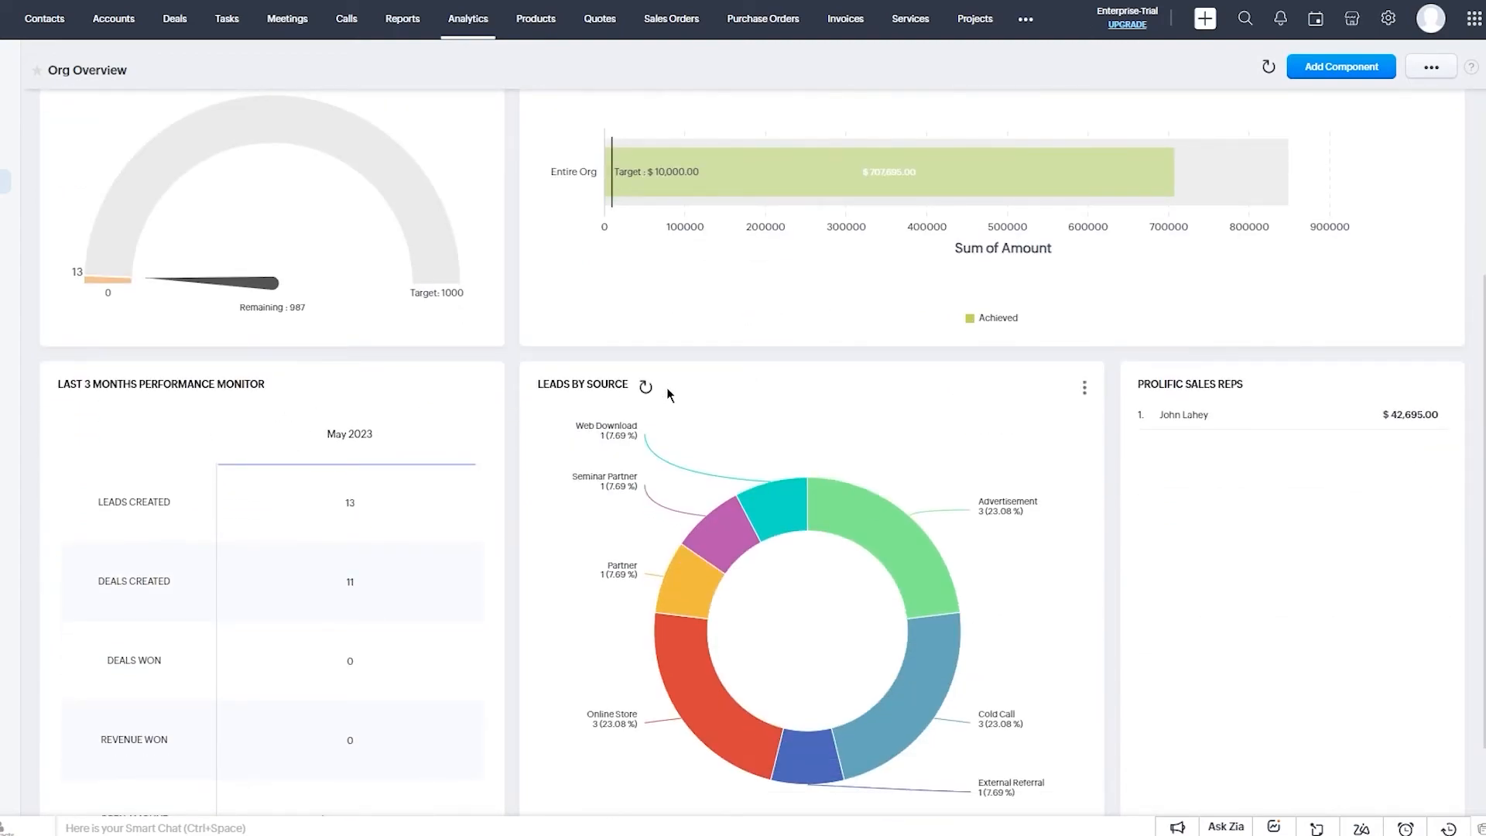
scroll(913, 410, down, 1)
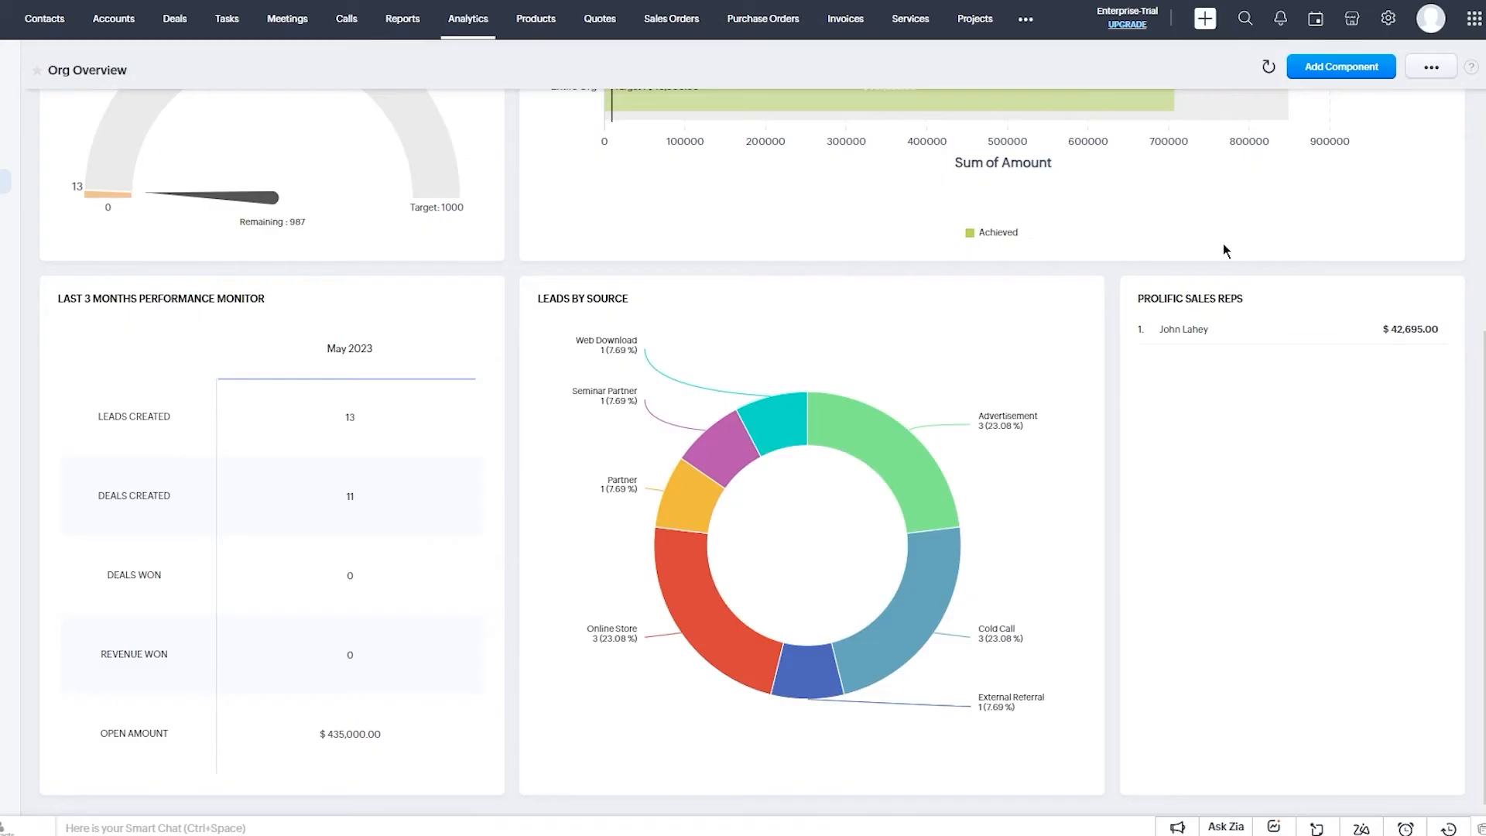
scroll(1223, 243, up, 4)
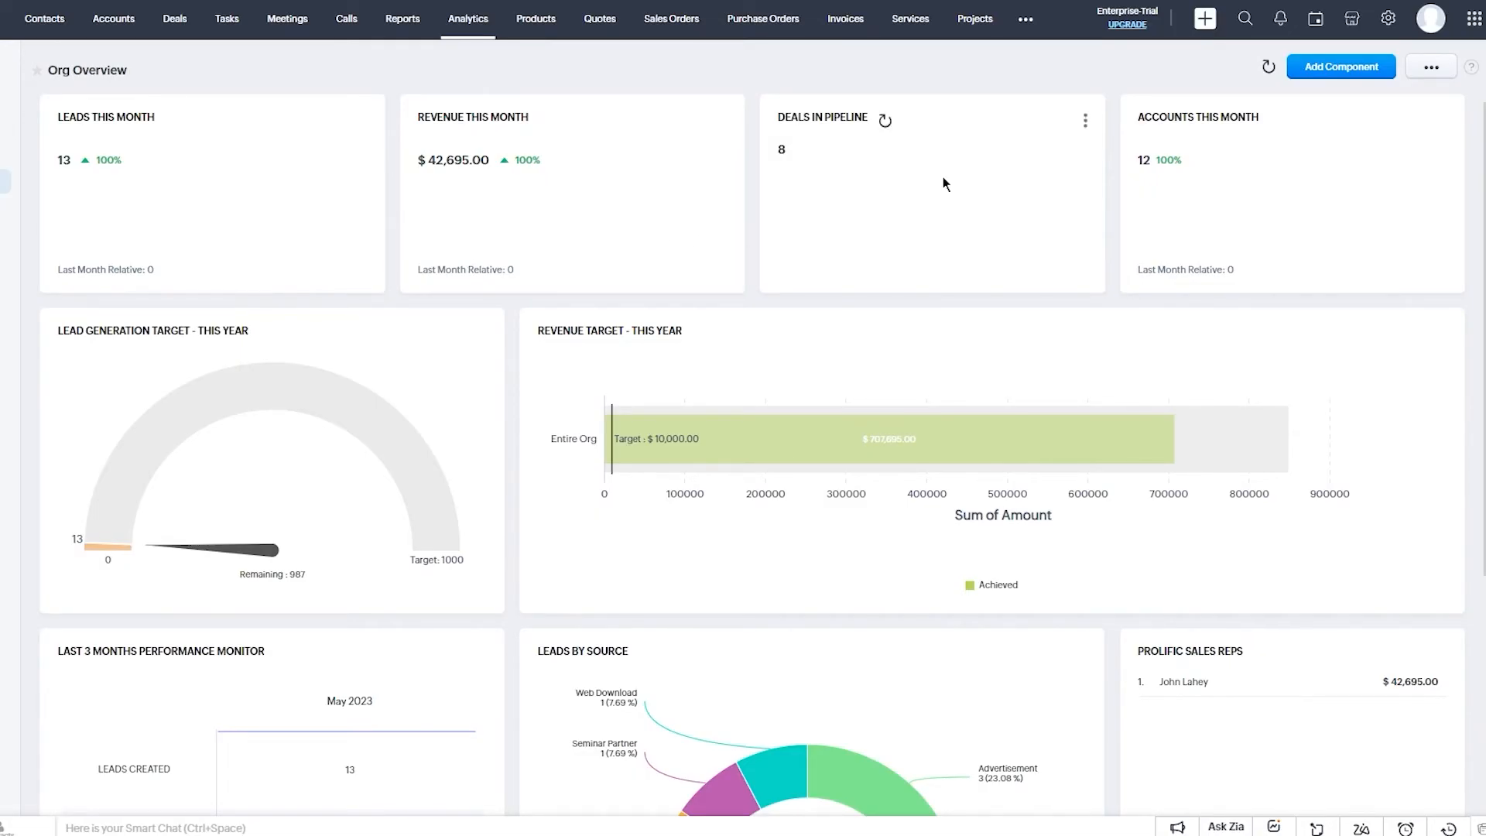
Open and close the dashboard's ••• options menu twice.
click(1449, 76)
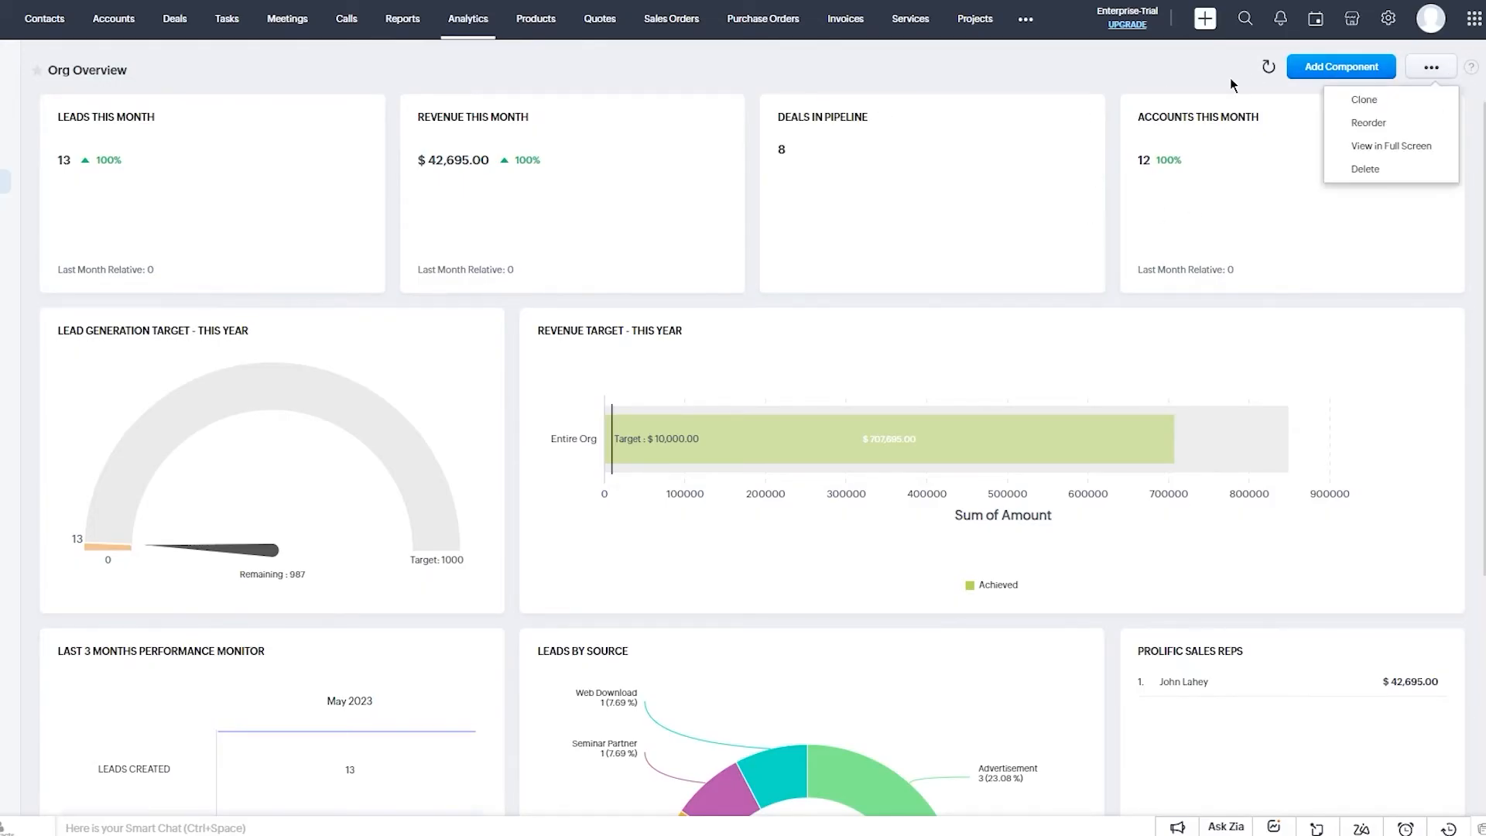
click(1193, 88)
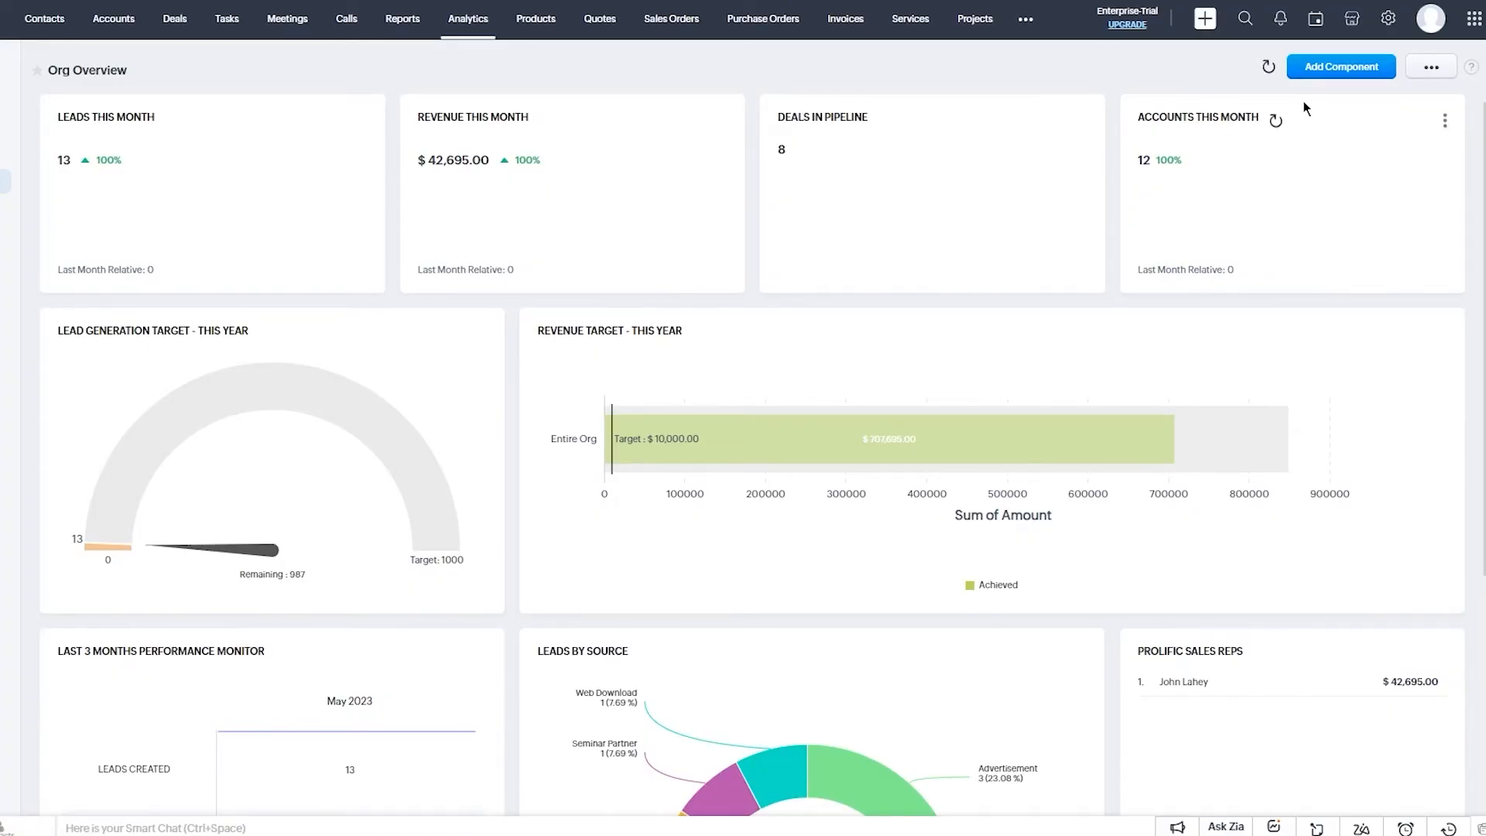
click(1436, 68)
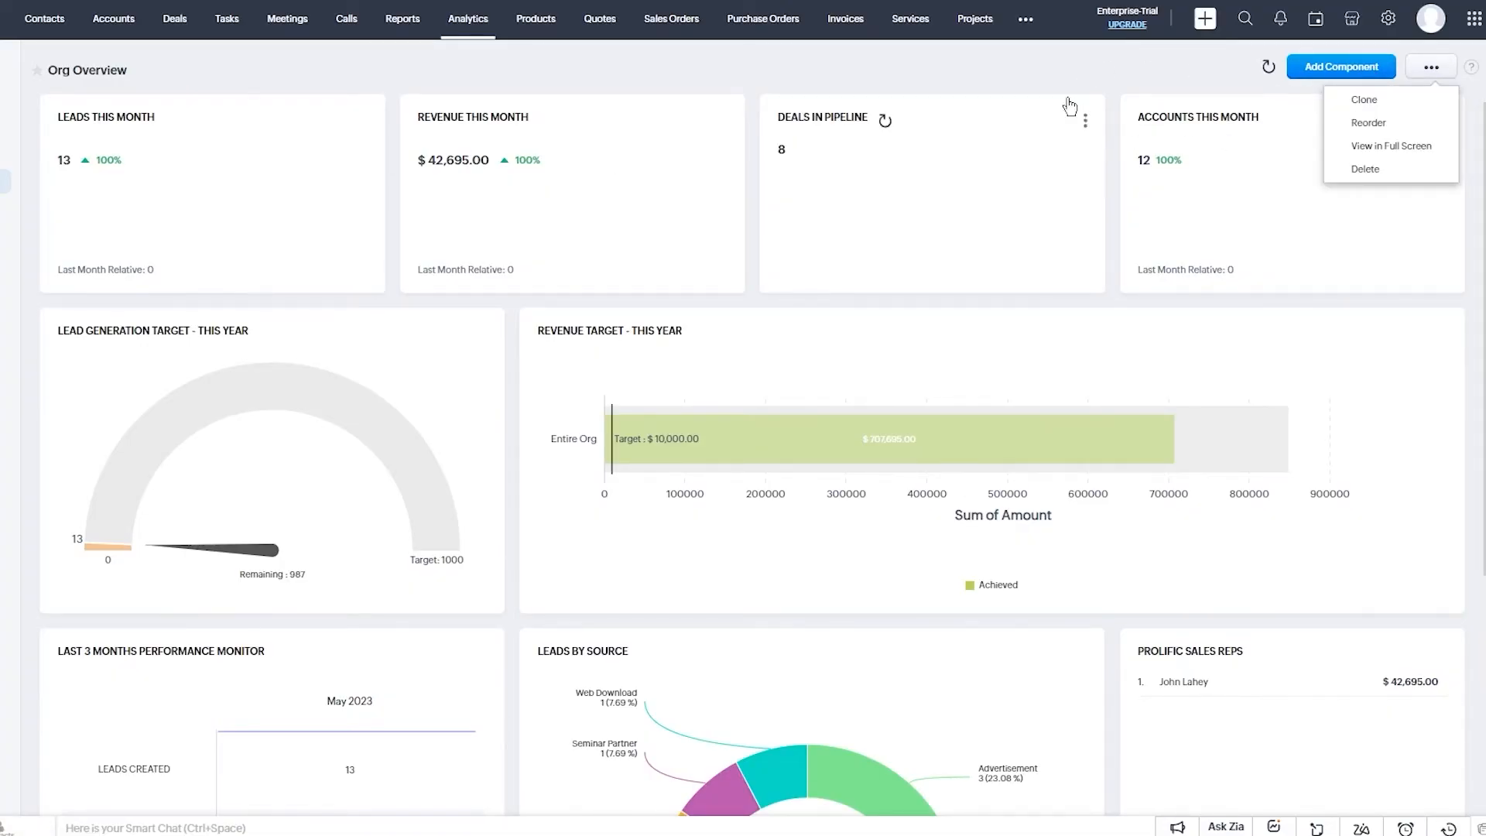
click(1039, 86)
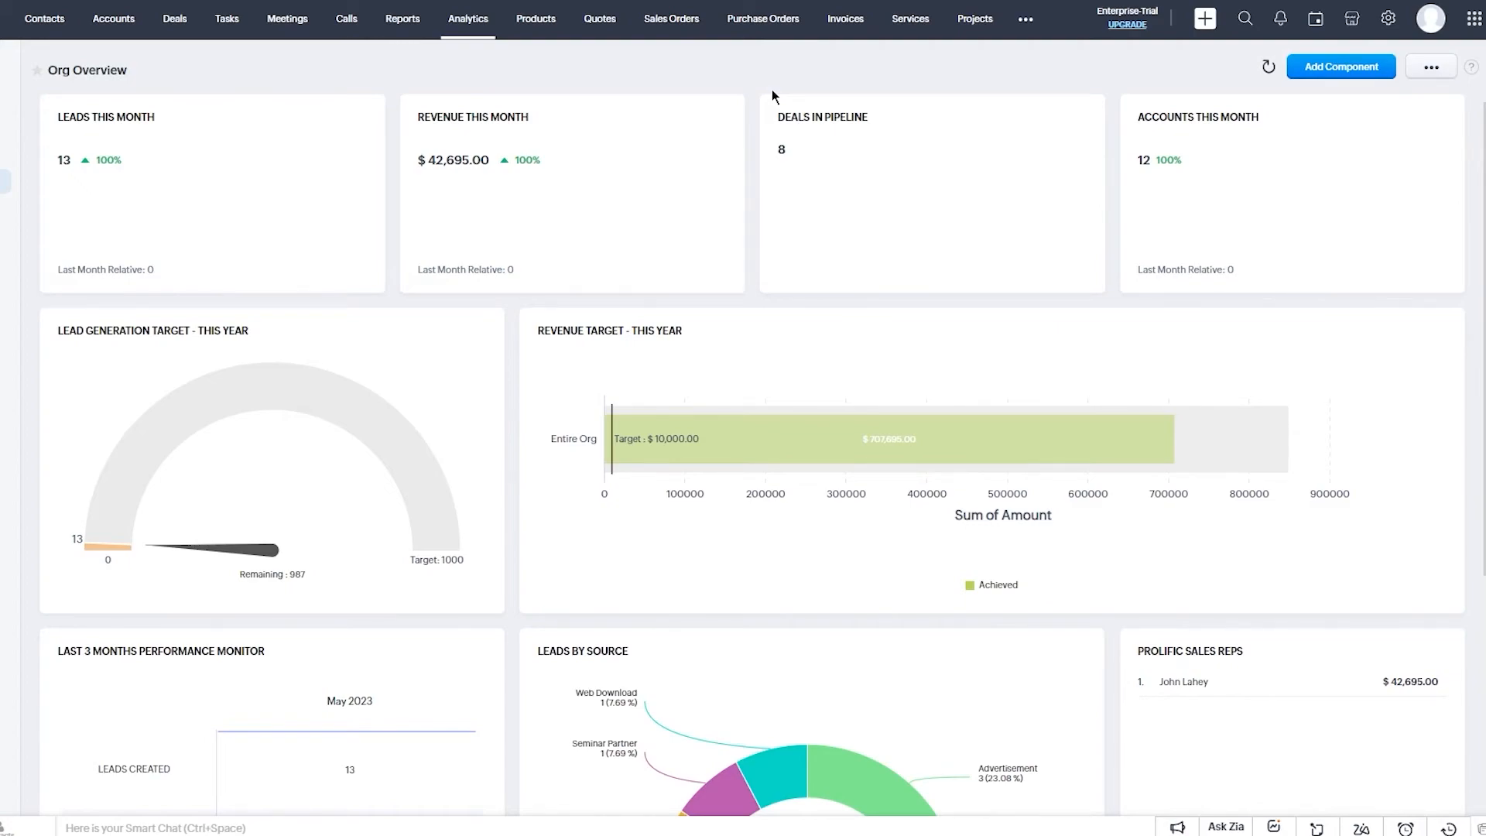
click(1341, 67)
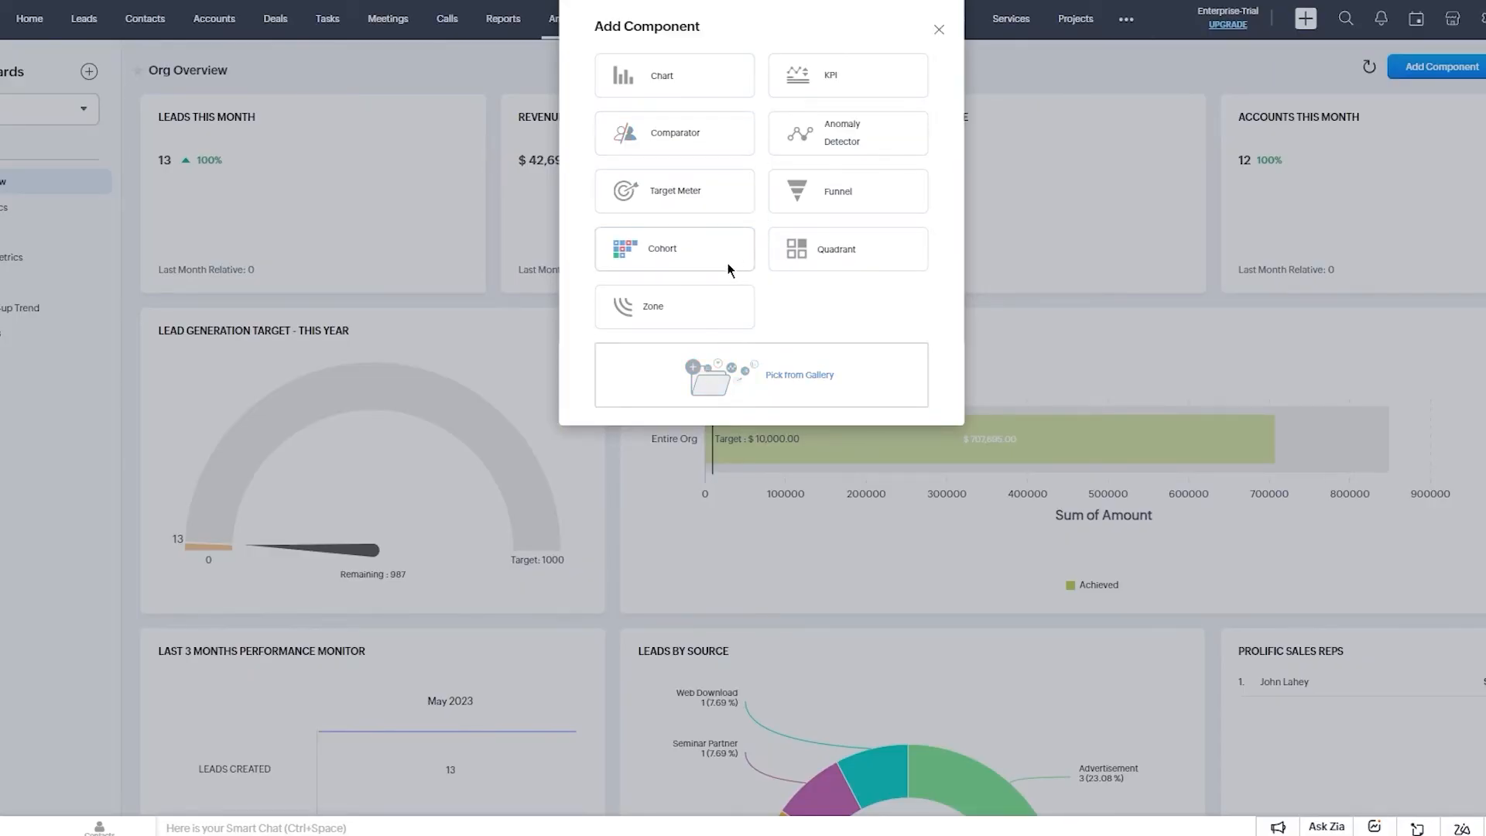
click(694, 72)
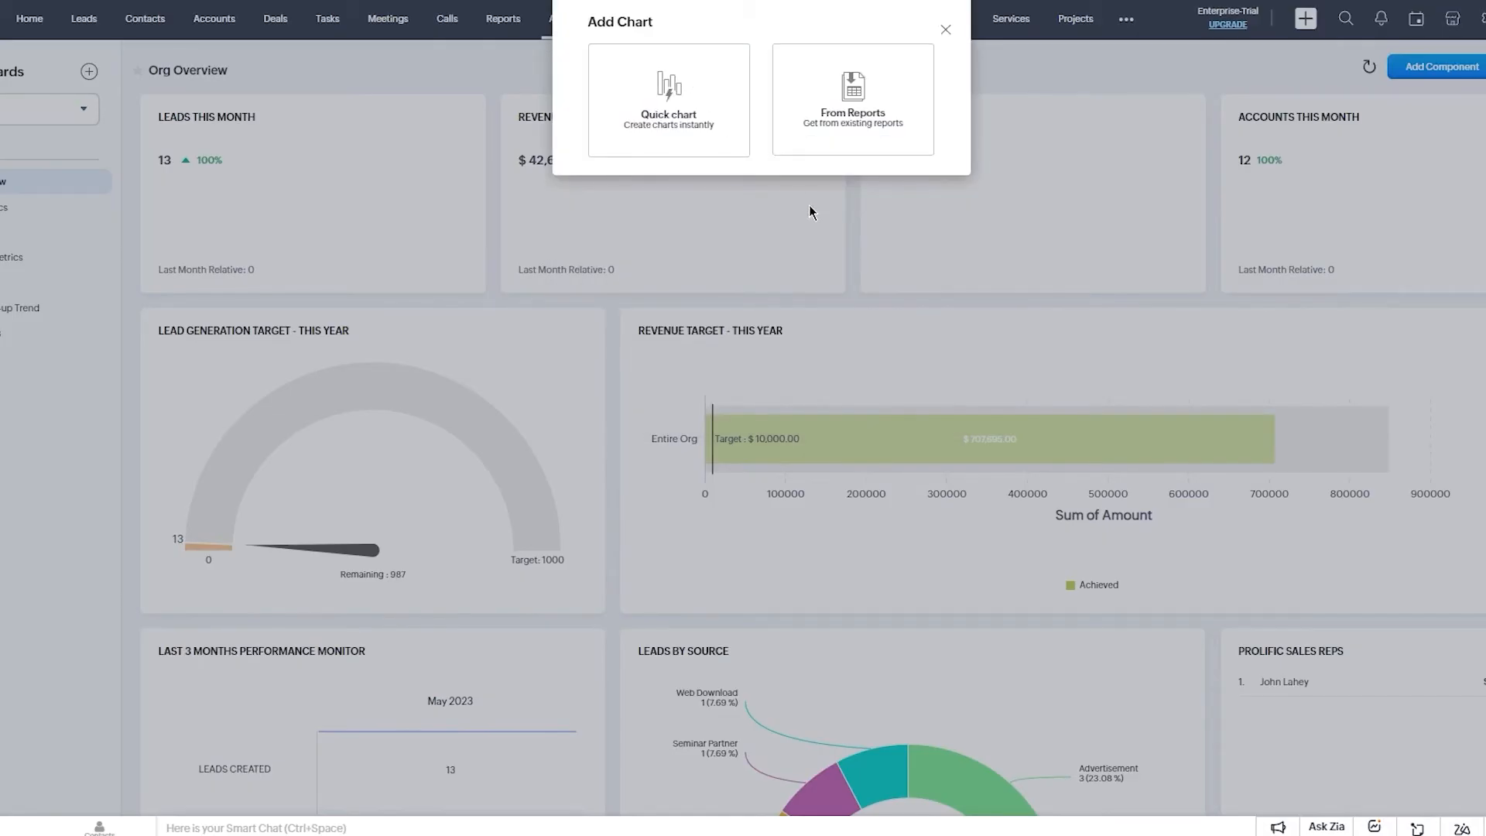
click(662, 128)
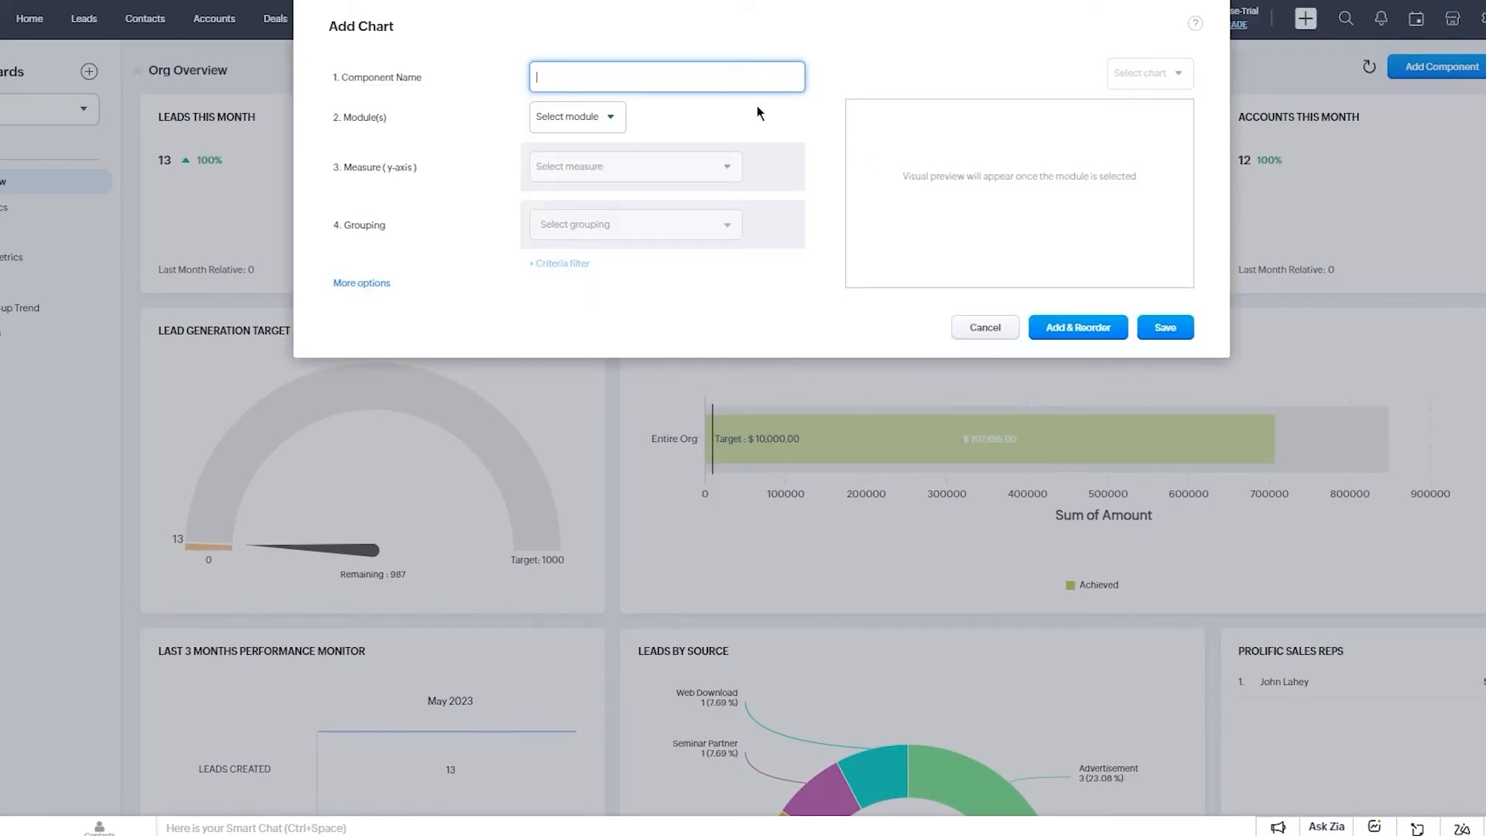
click(1015, 325)
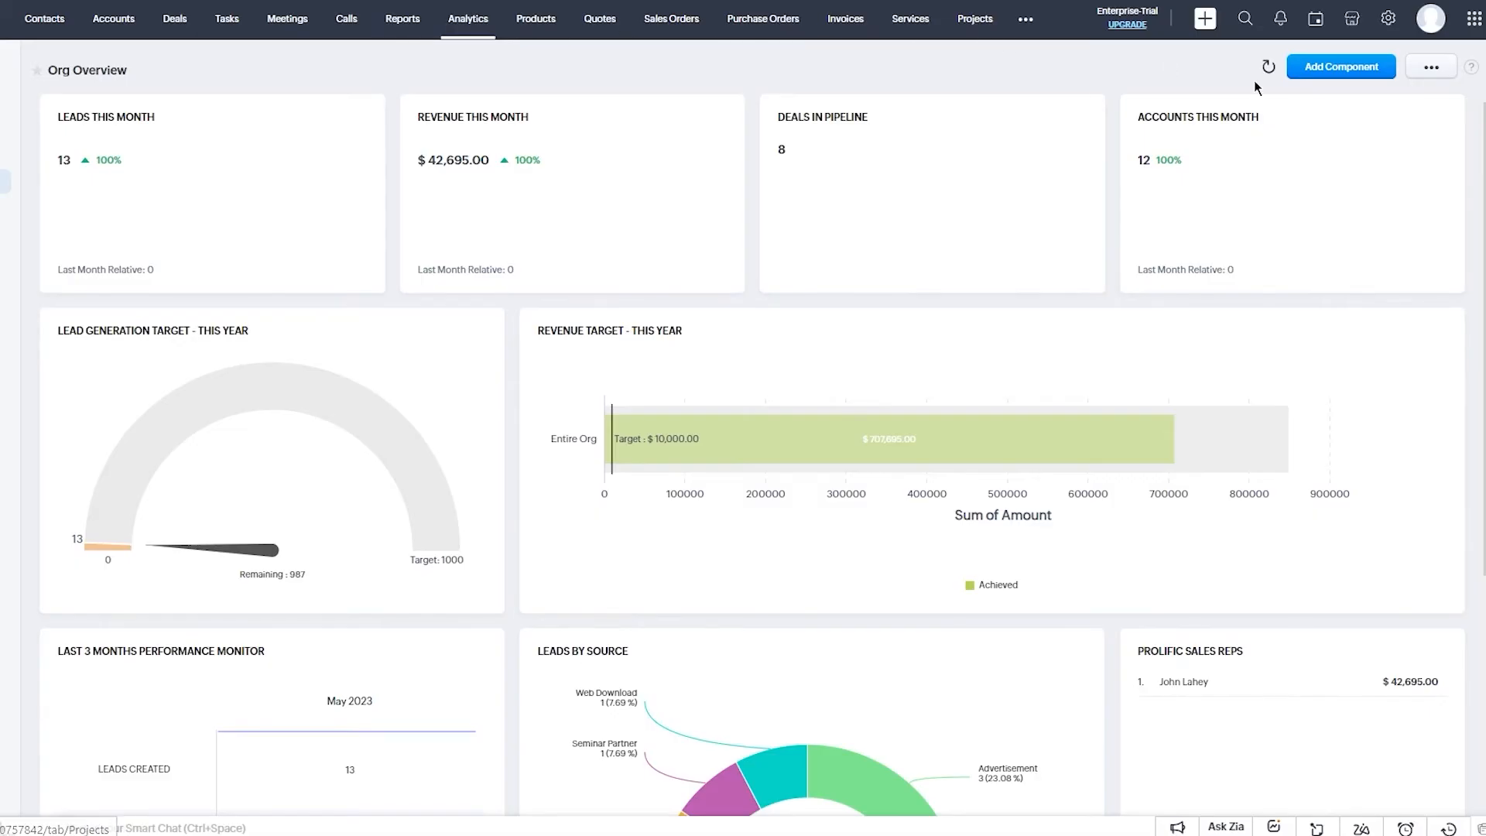
Start a new chart component named 9ug based on the Leads module.
click(1341, 66)
click(611, 89)
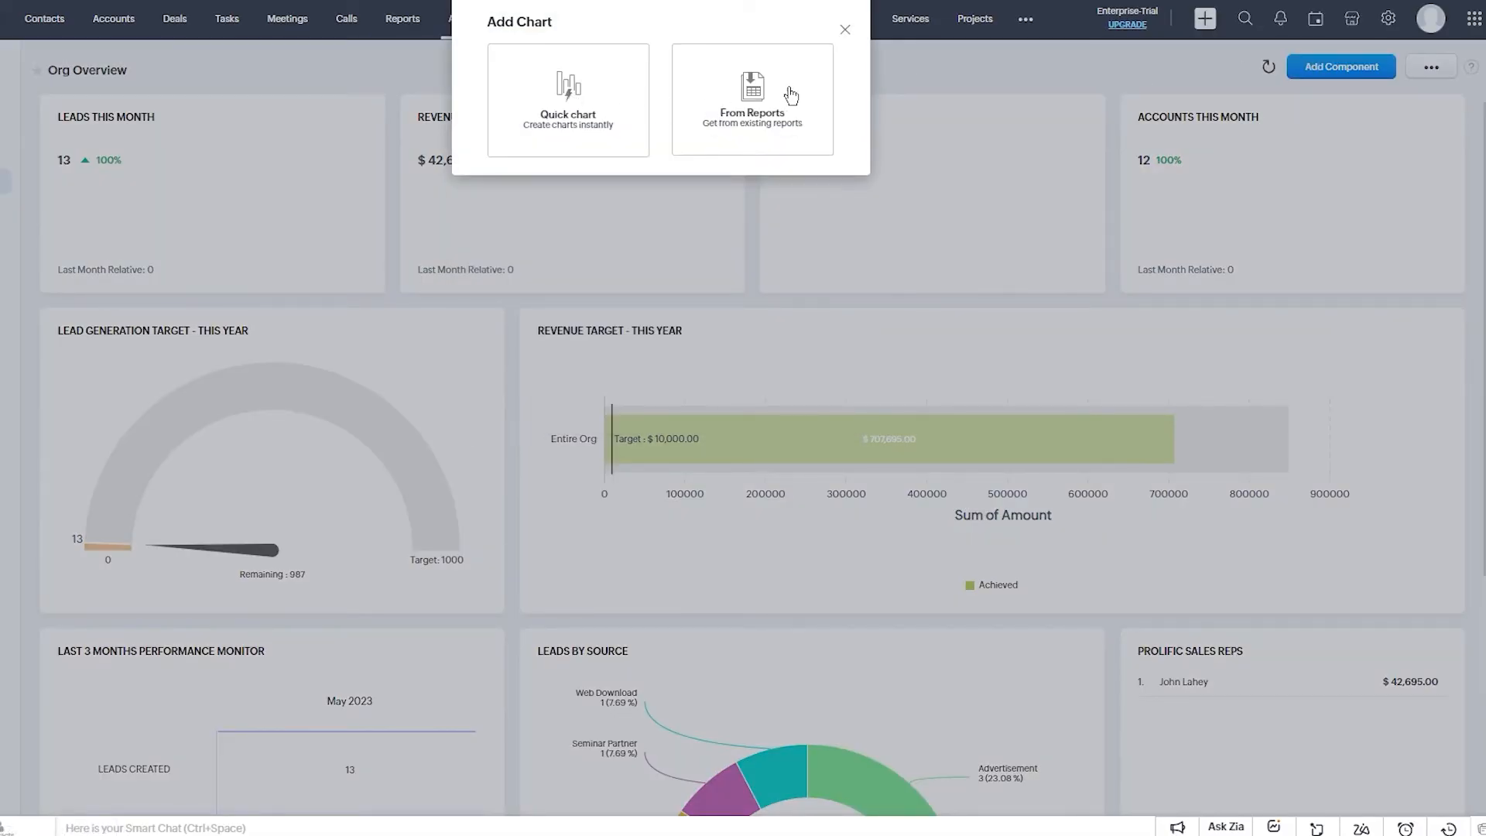
click(747, 83)
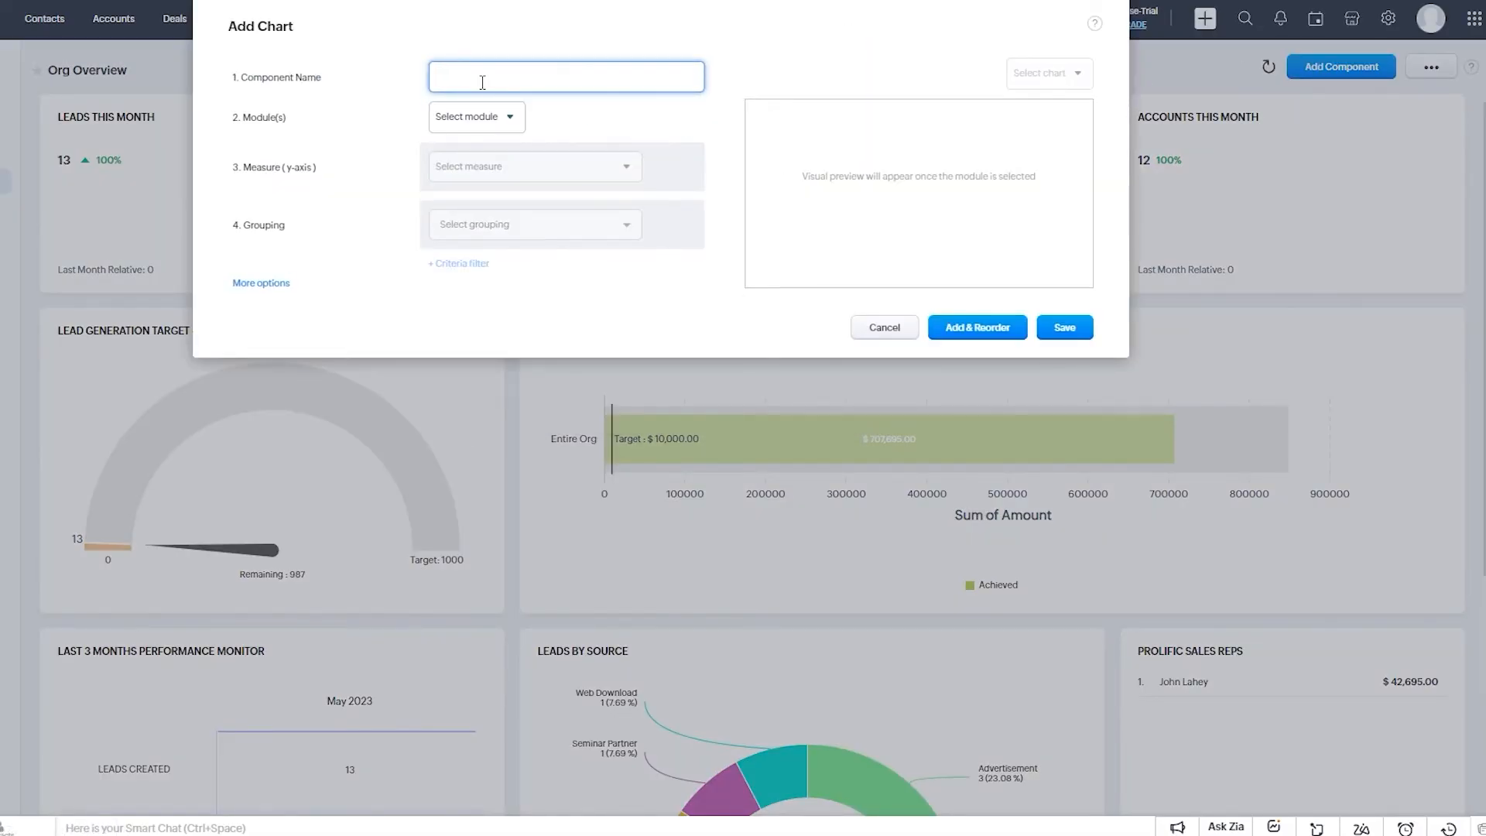
text(9ug)
click(468, 116)
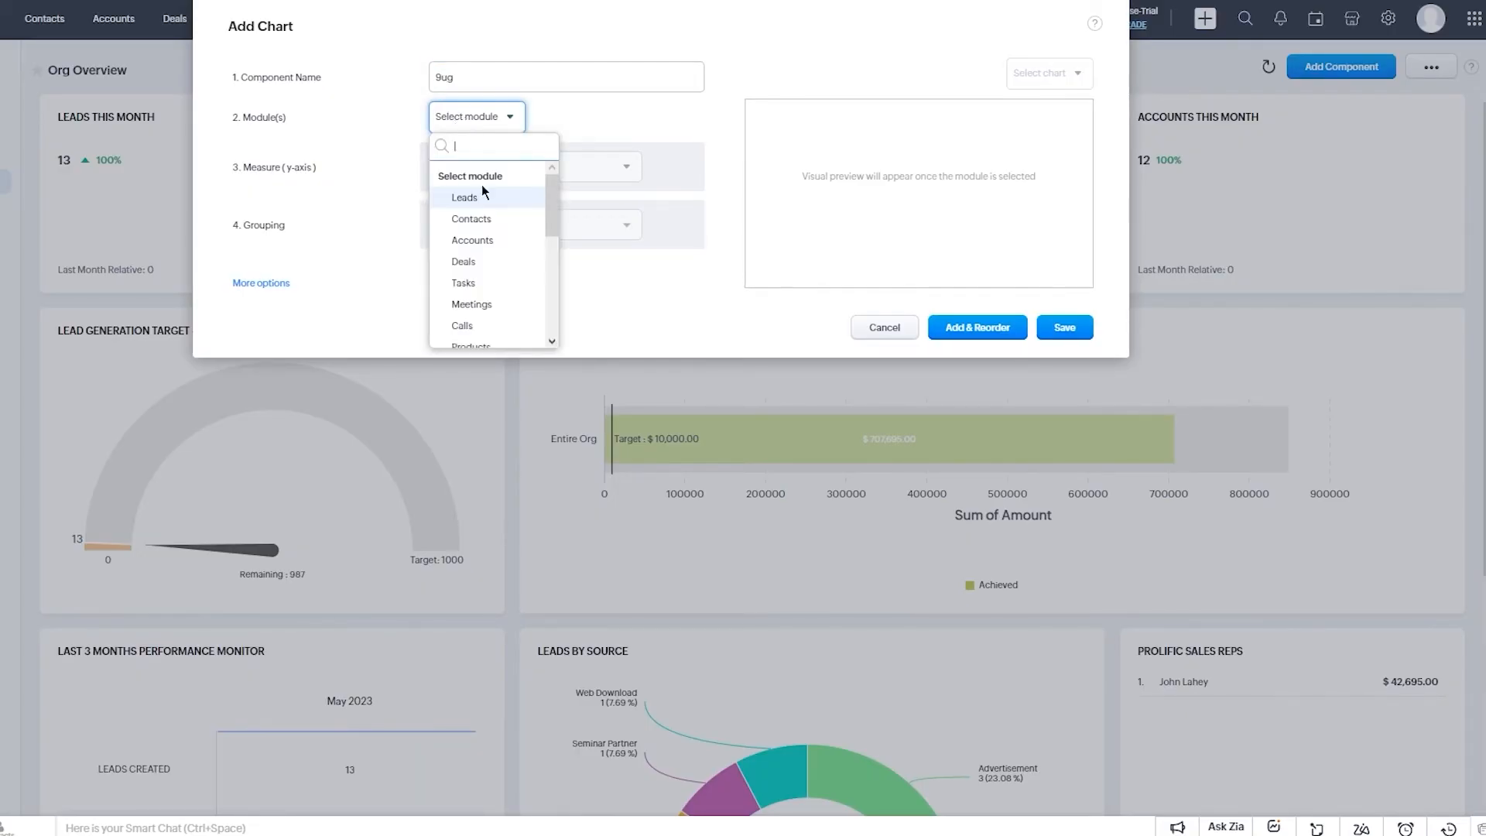
click(480, 199)
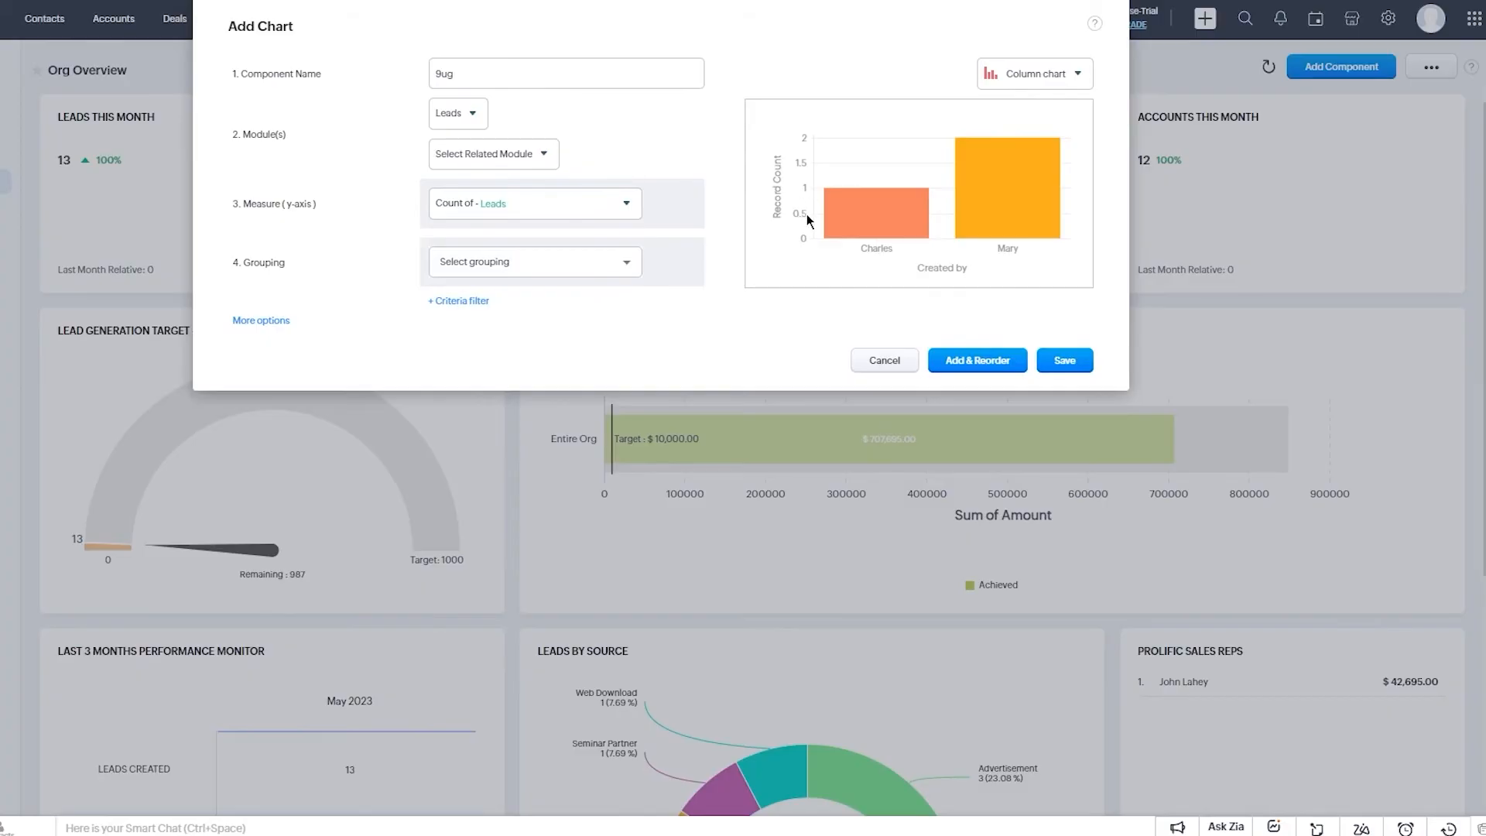
Group the lead count by Created Time by calendar week and save the chart.
click(994, 363)
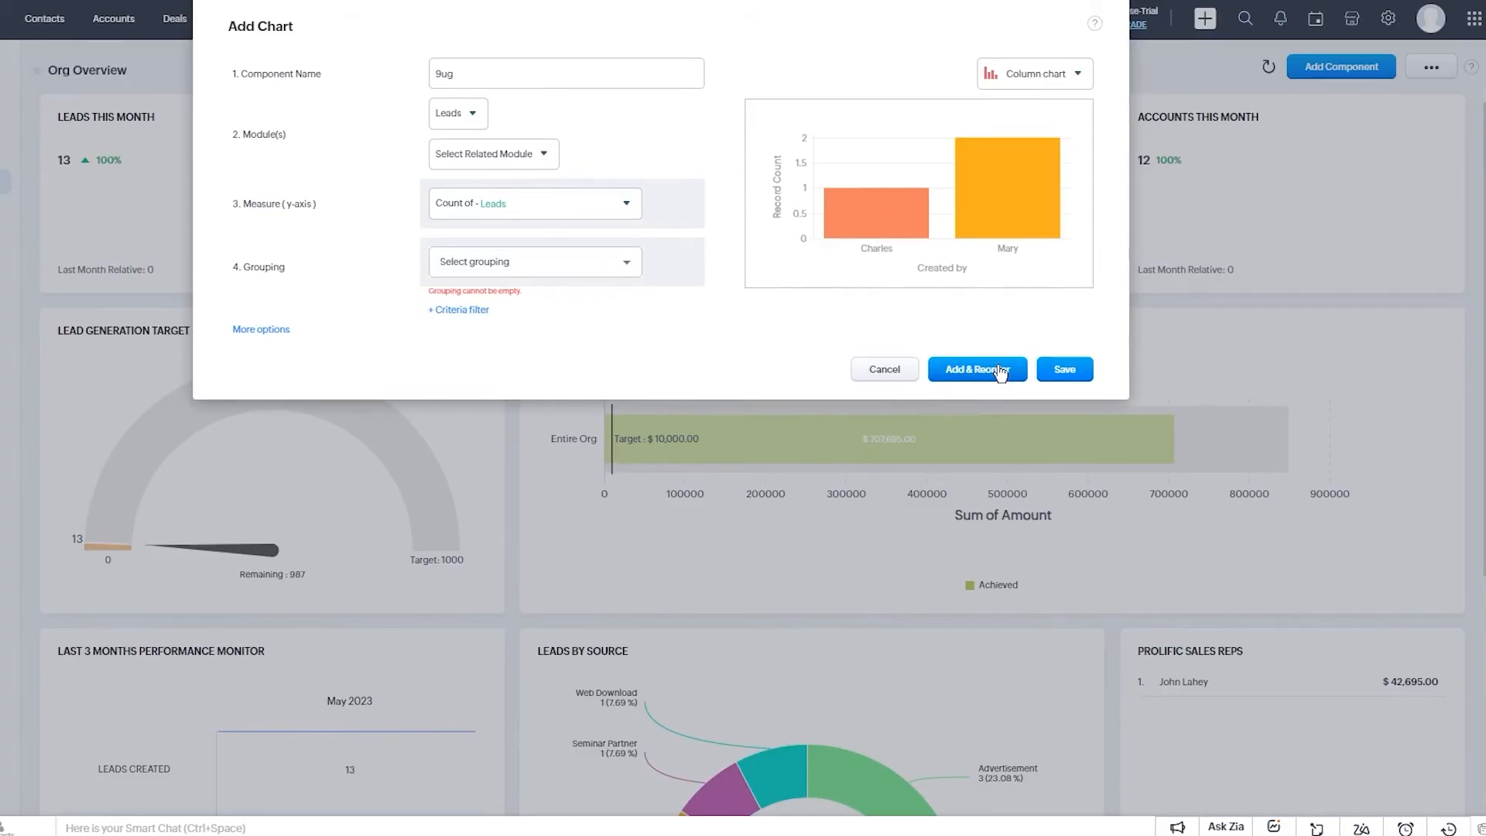
click(623, 263)
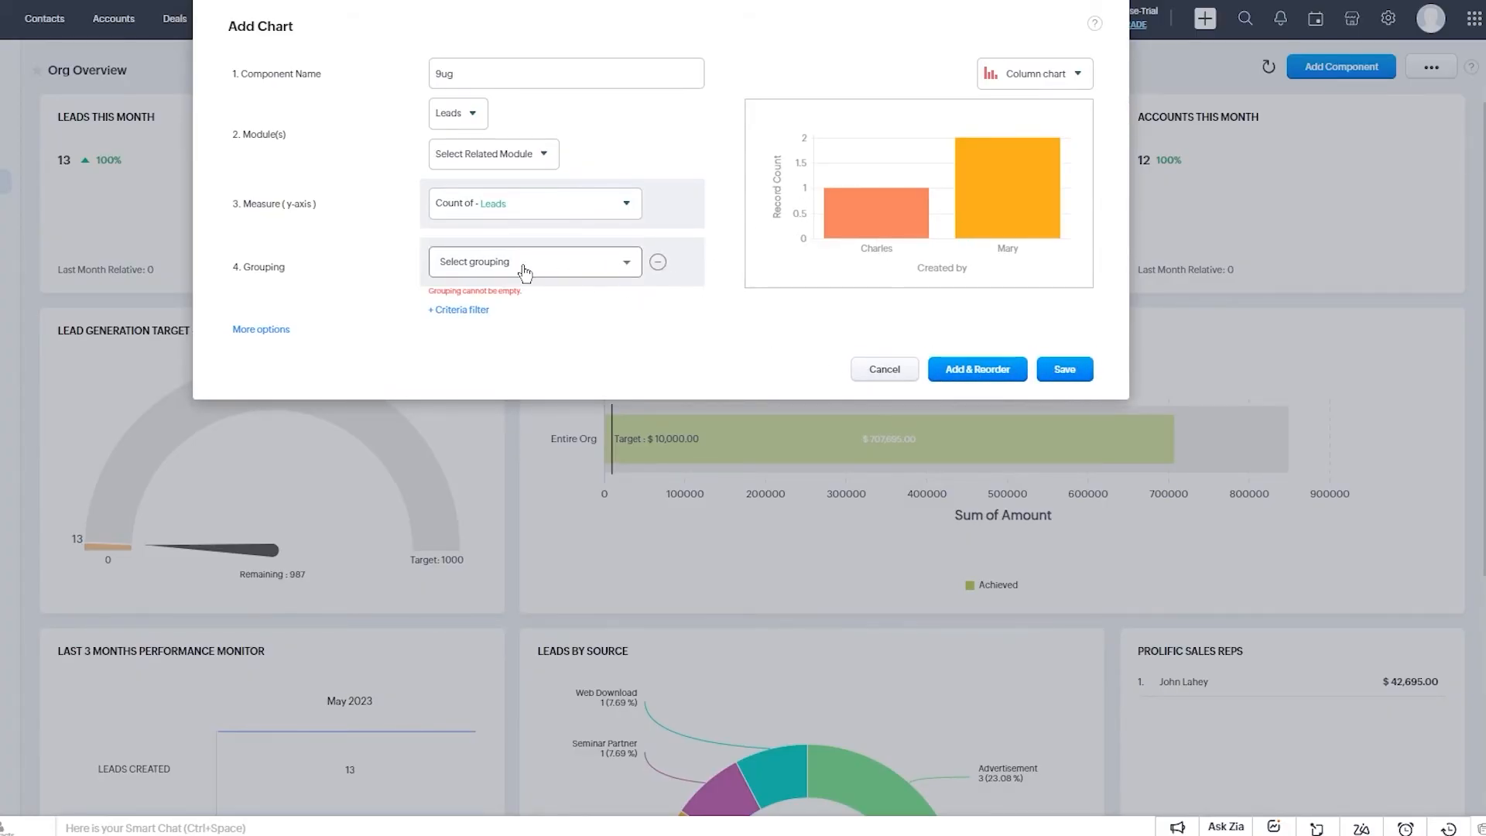
mouse_move(534, 363)
click(682, 379)
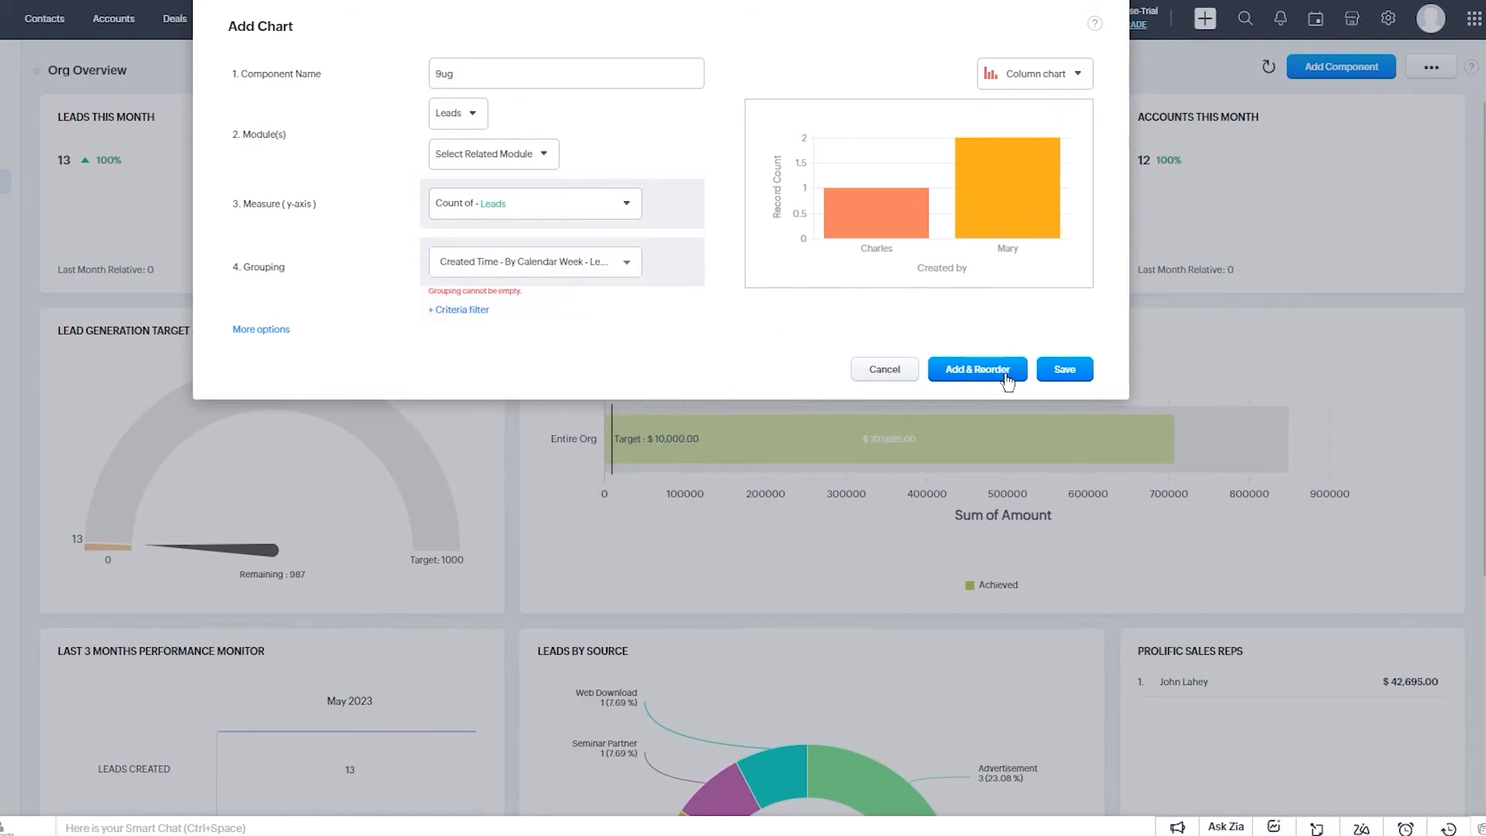
click(1065, 371)
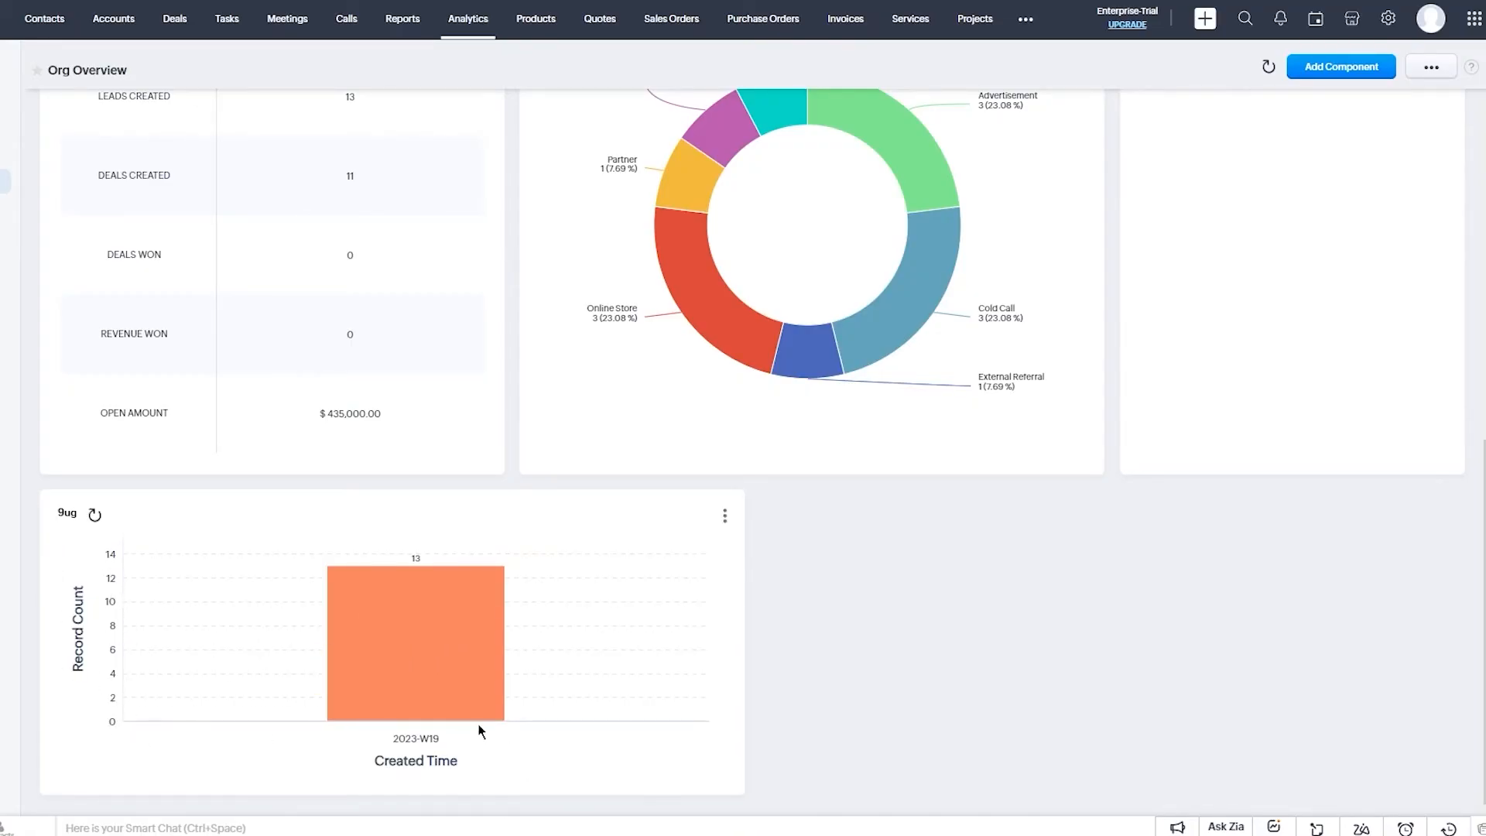
scroll(509, 743, up, 9)
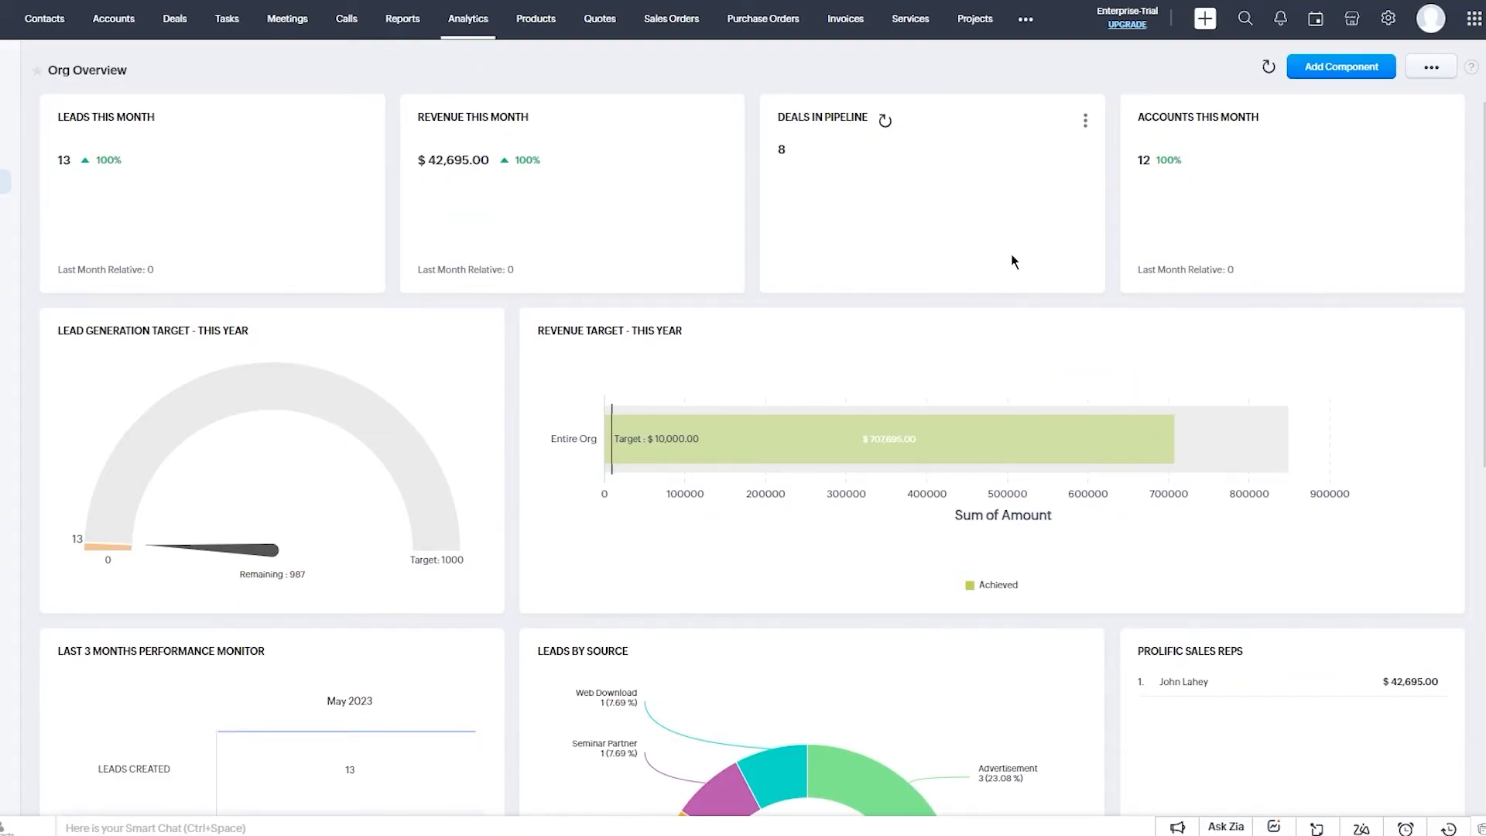
click(1269, 67)
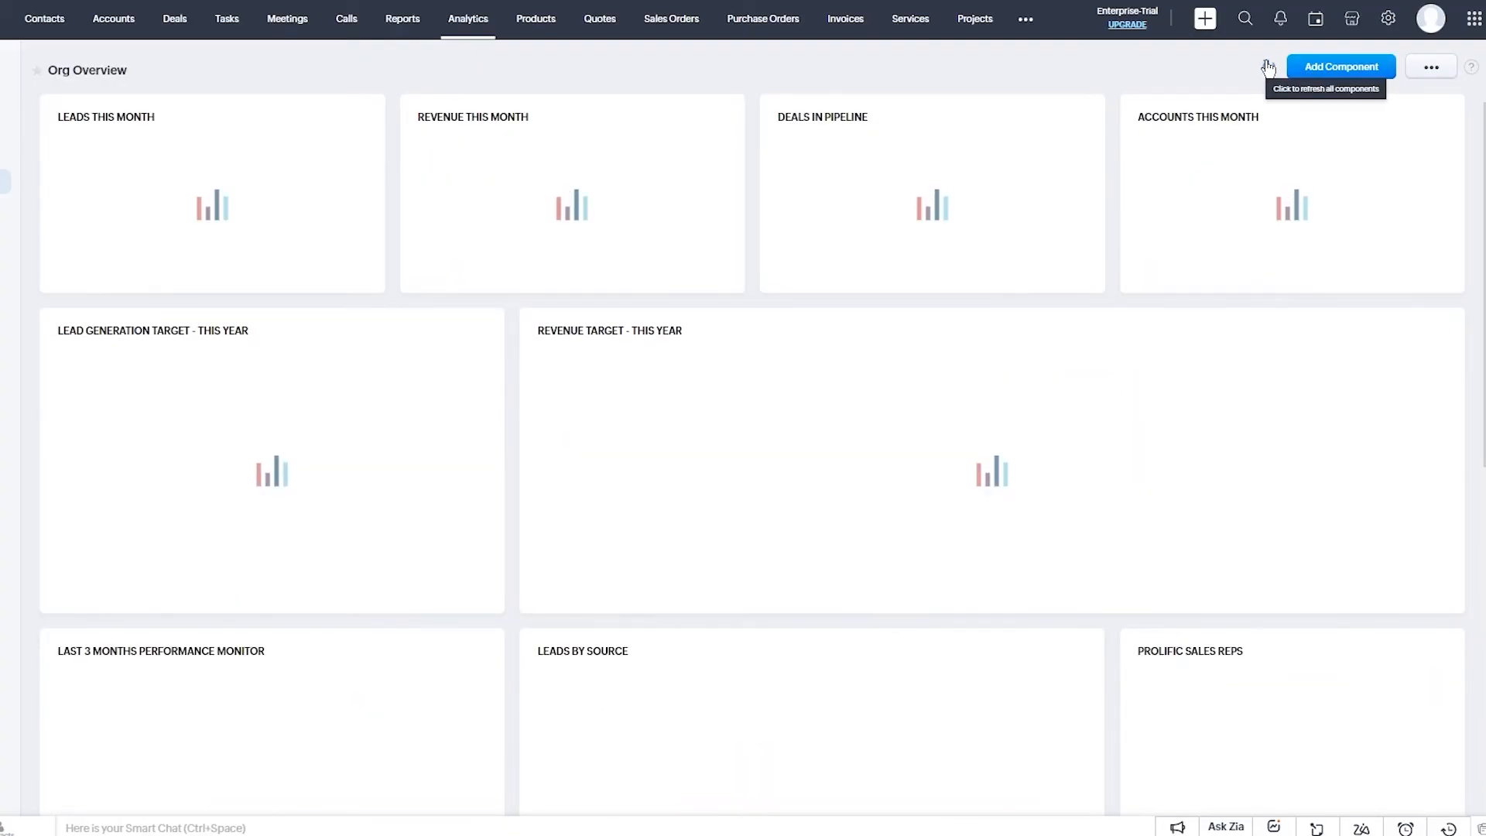
scroll(998, 201, down, 3)
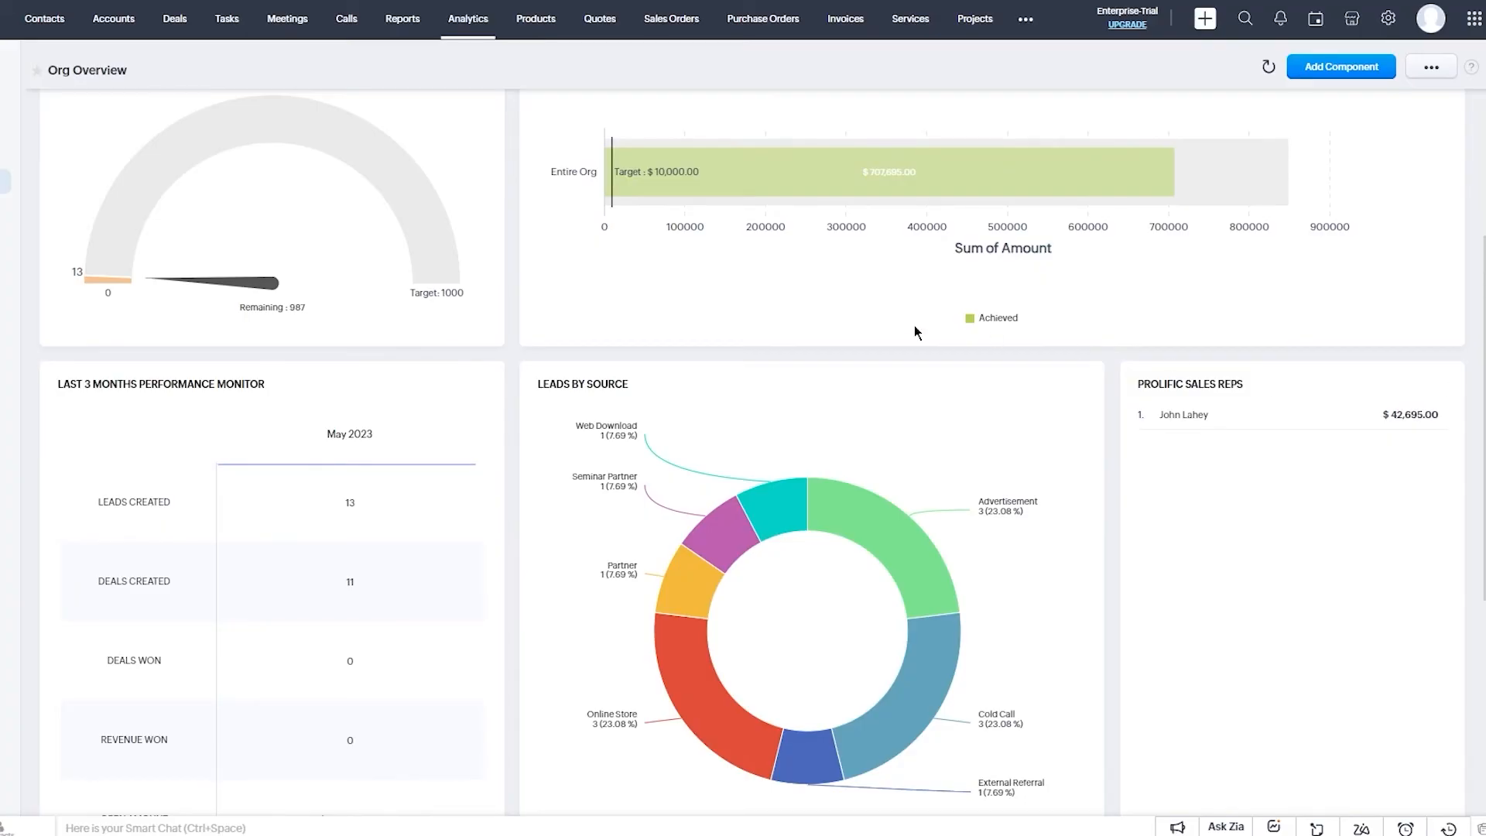
Go to Products, leave the import page, and open the blank Create Product form.
mouse_move(1039, 189)
click(538, 21)
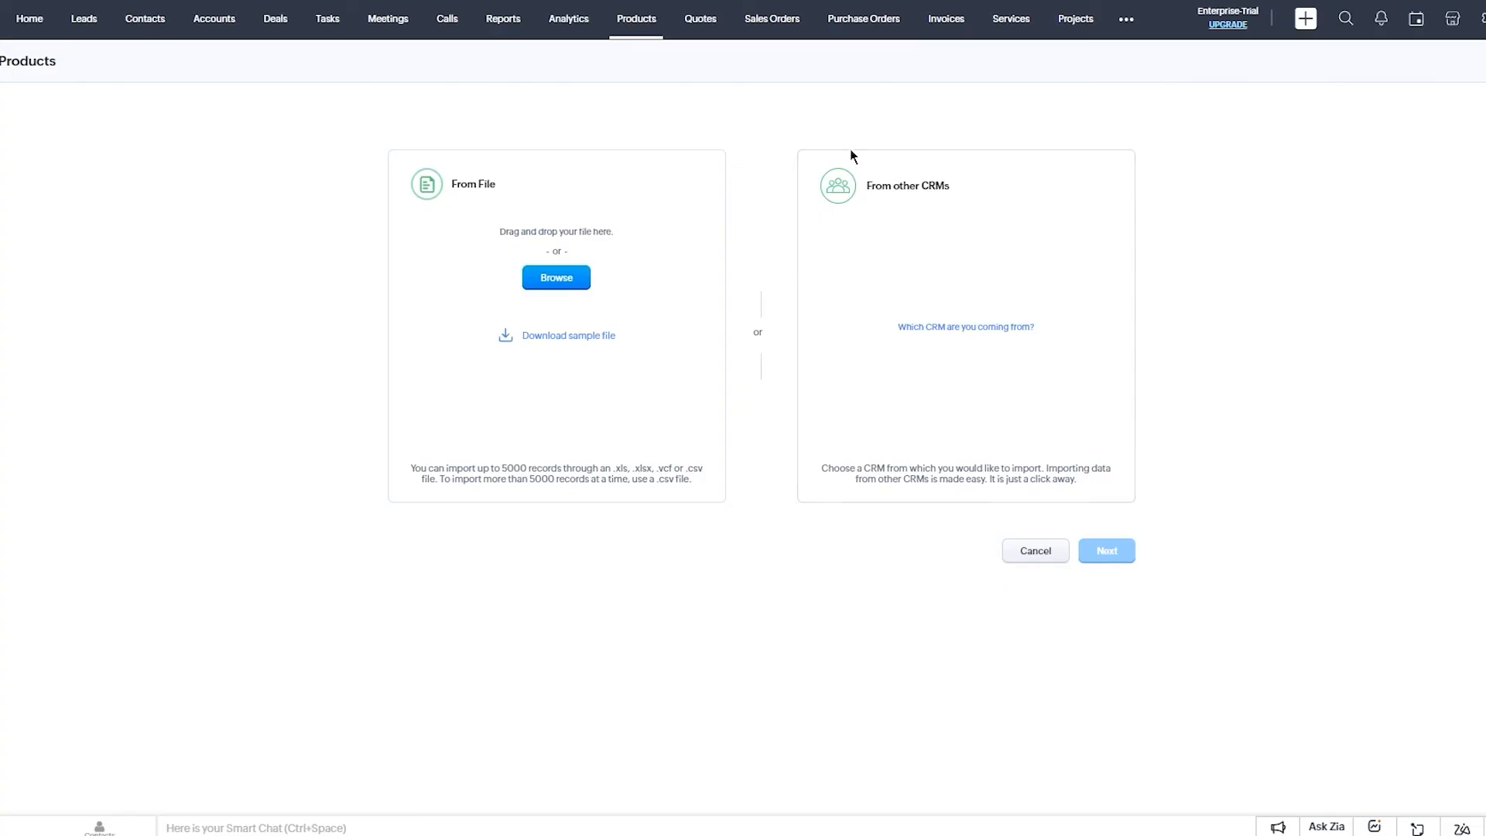
drag(864, 302, 1321, 326)
click(1320, 327)
drag(836, 467, 1340, 467)
click(1340, 468)
click(1028, 551)
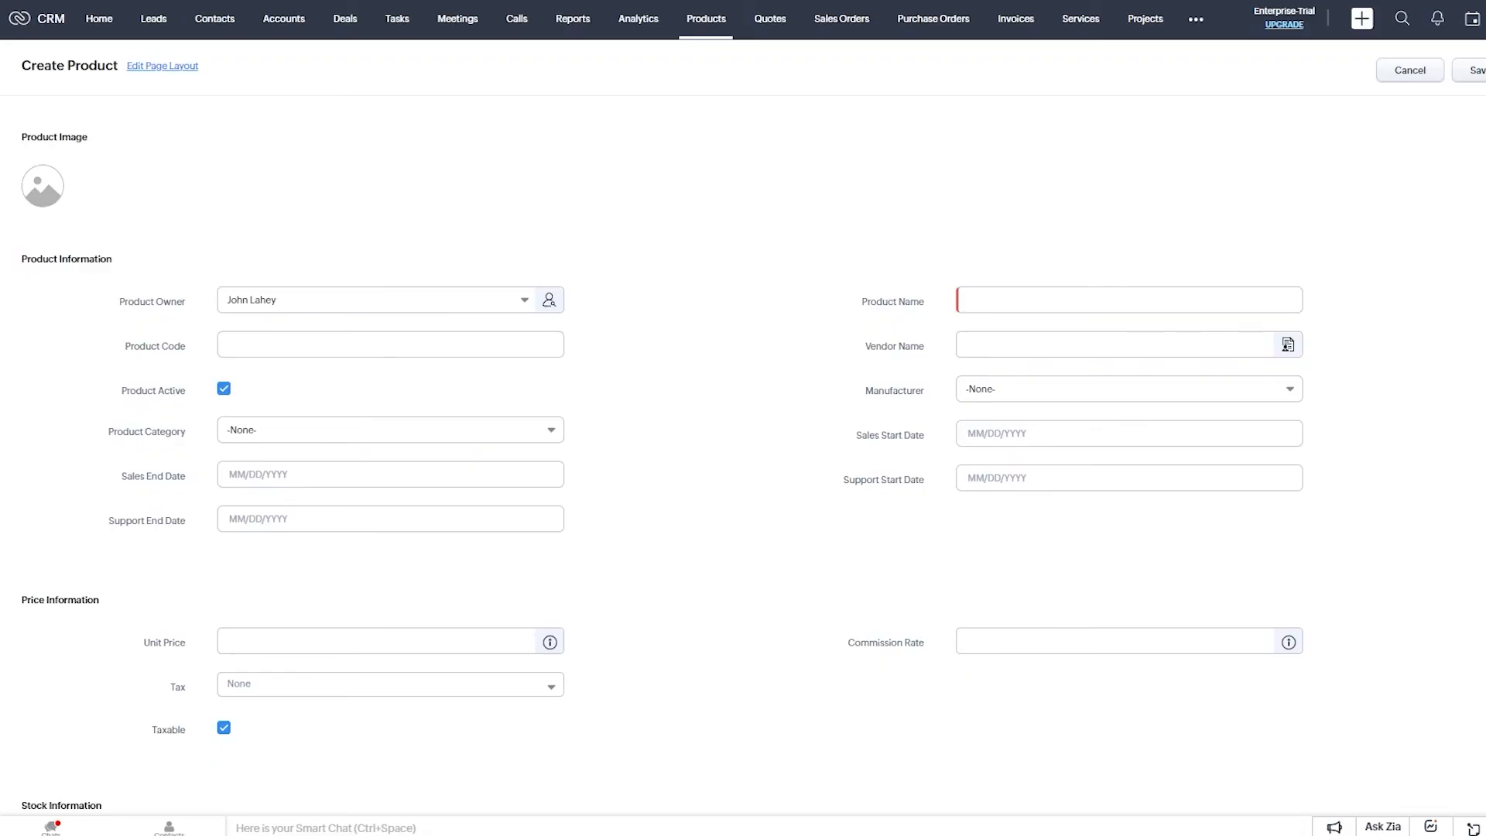
Enter product code 87hhiut7 and set the product category to Software.
click(276, 350)
text(87hhiut7)
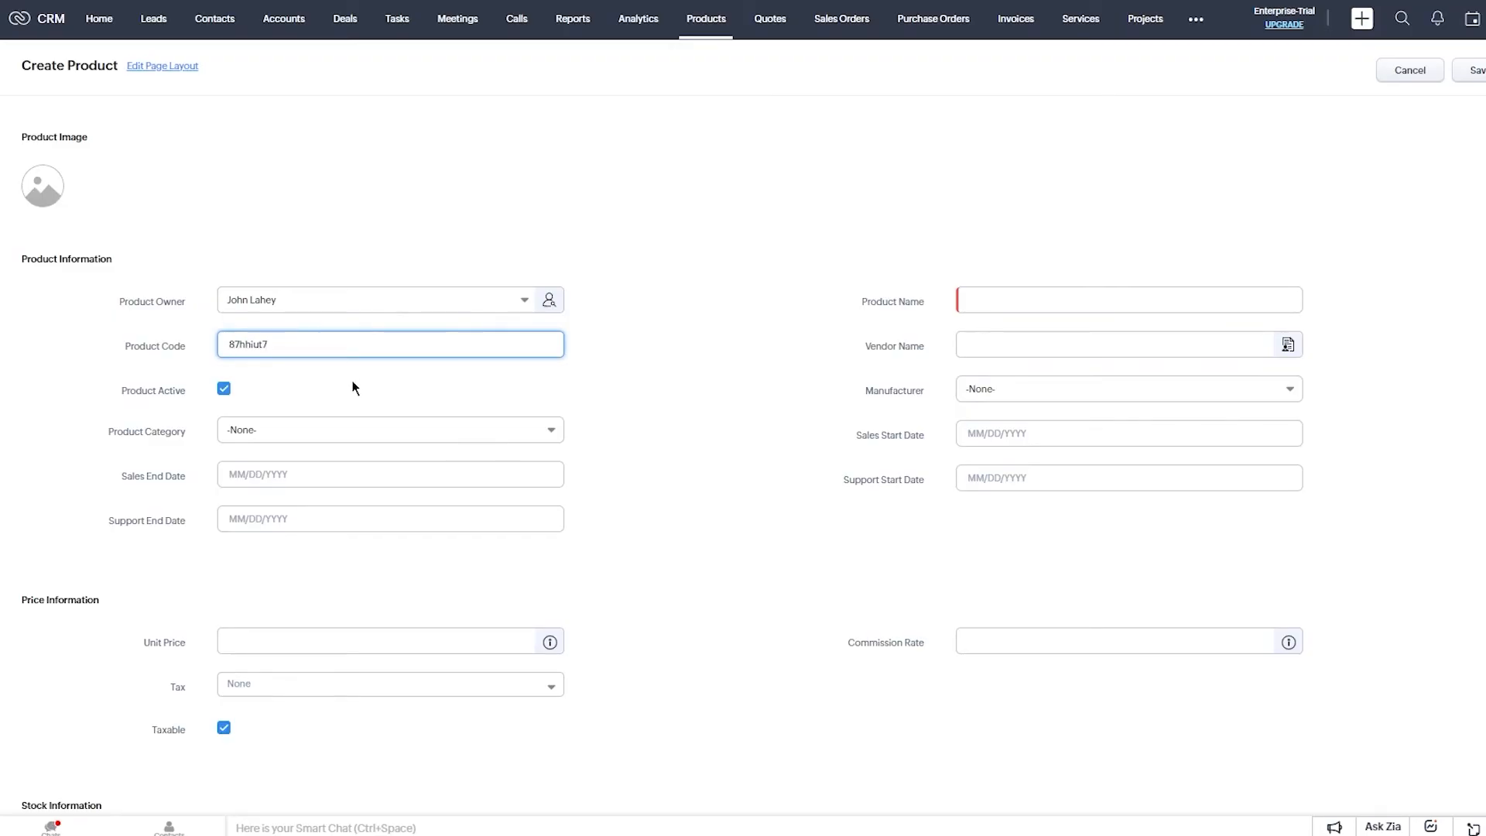
scroll(350, 369, down, 2)
click(300, 258)
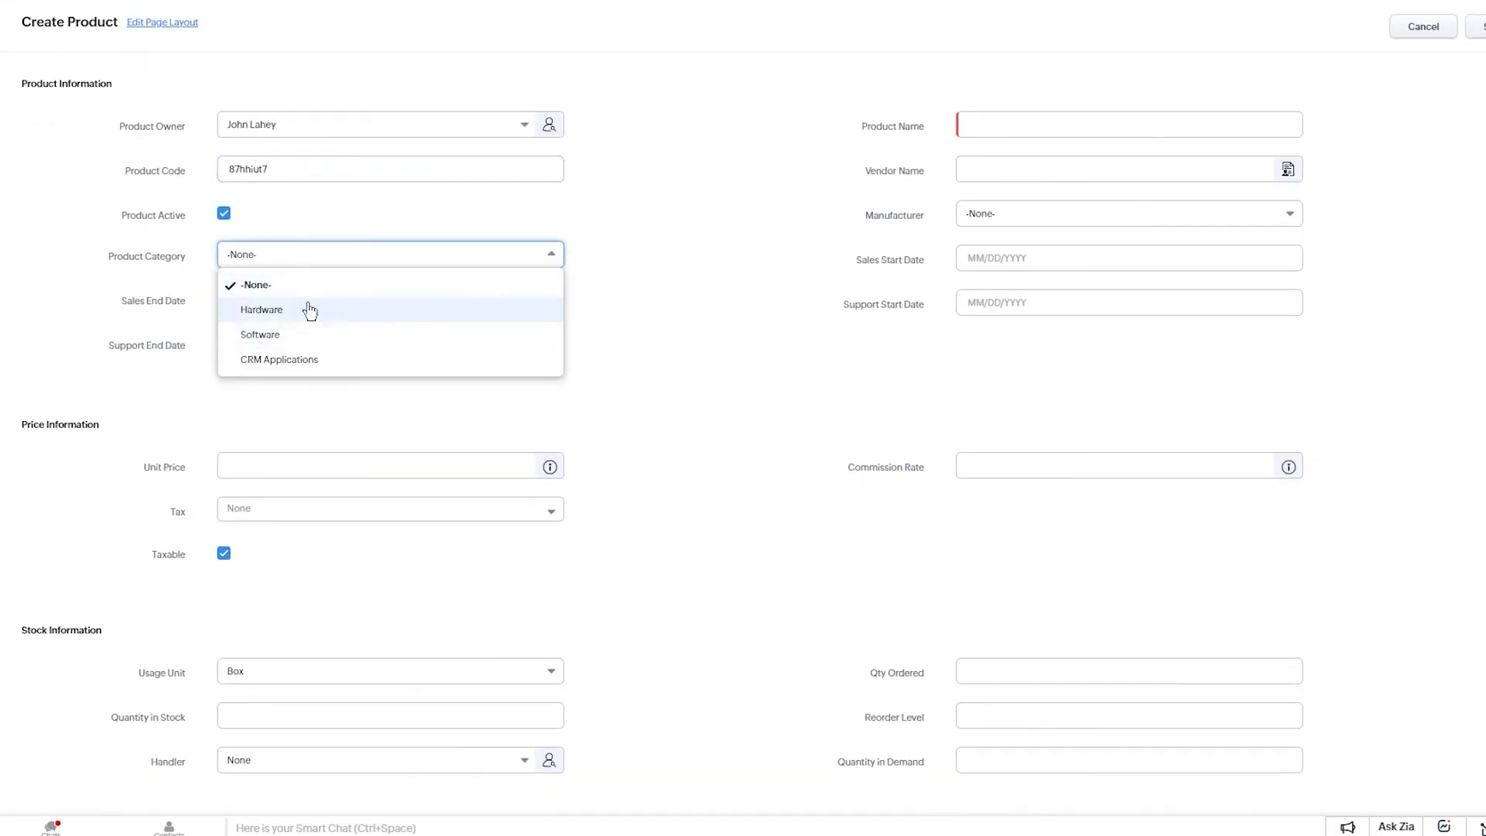
click(255, 335)
Set the sales start date to May 1 and sales end date to May 17.
click(302, 180)
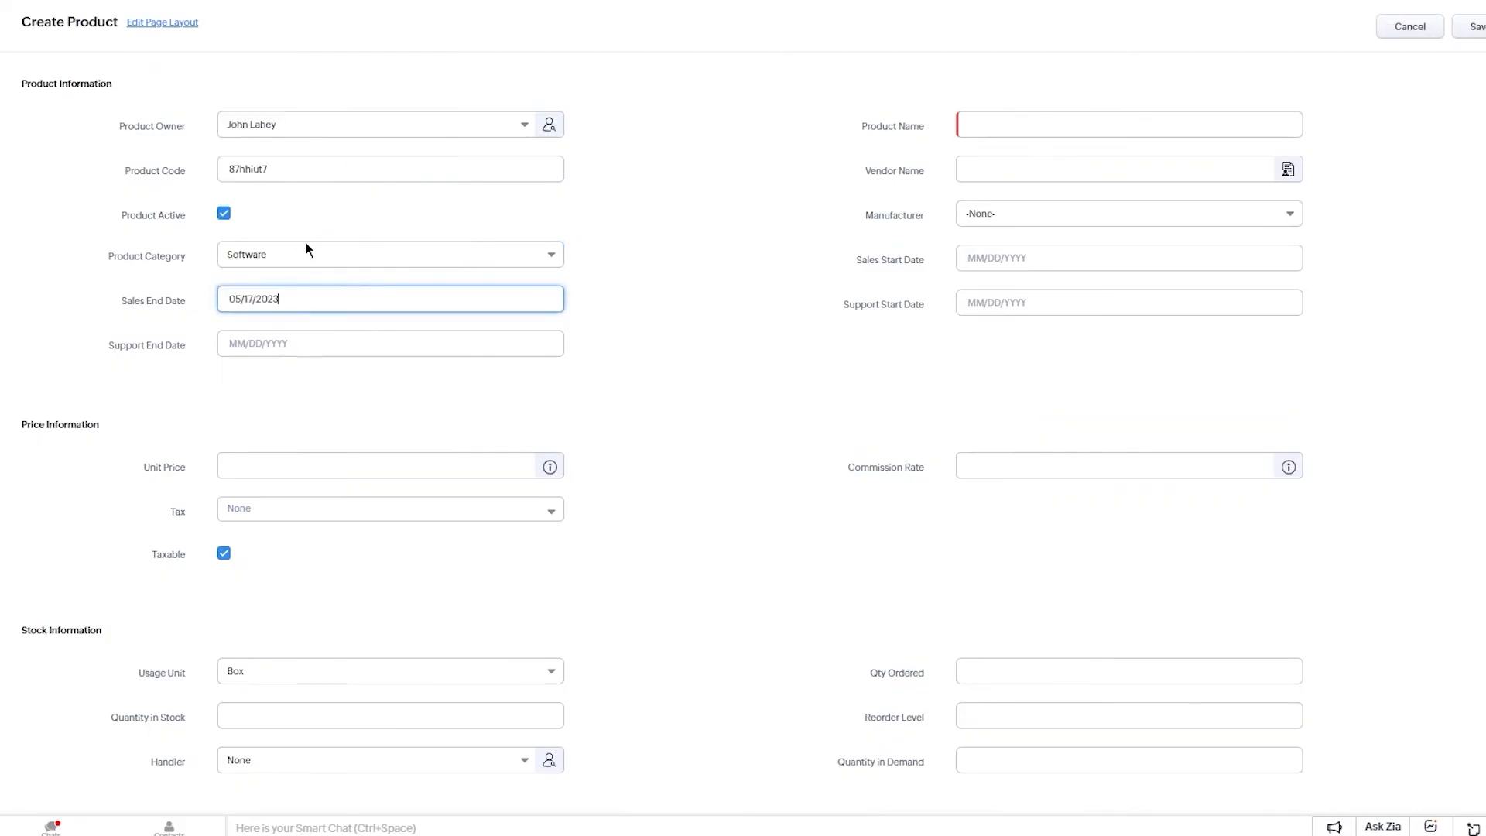
click(300, 341)
click(1036, 259)
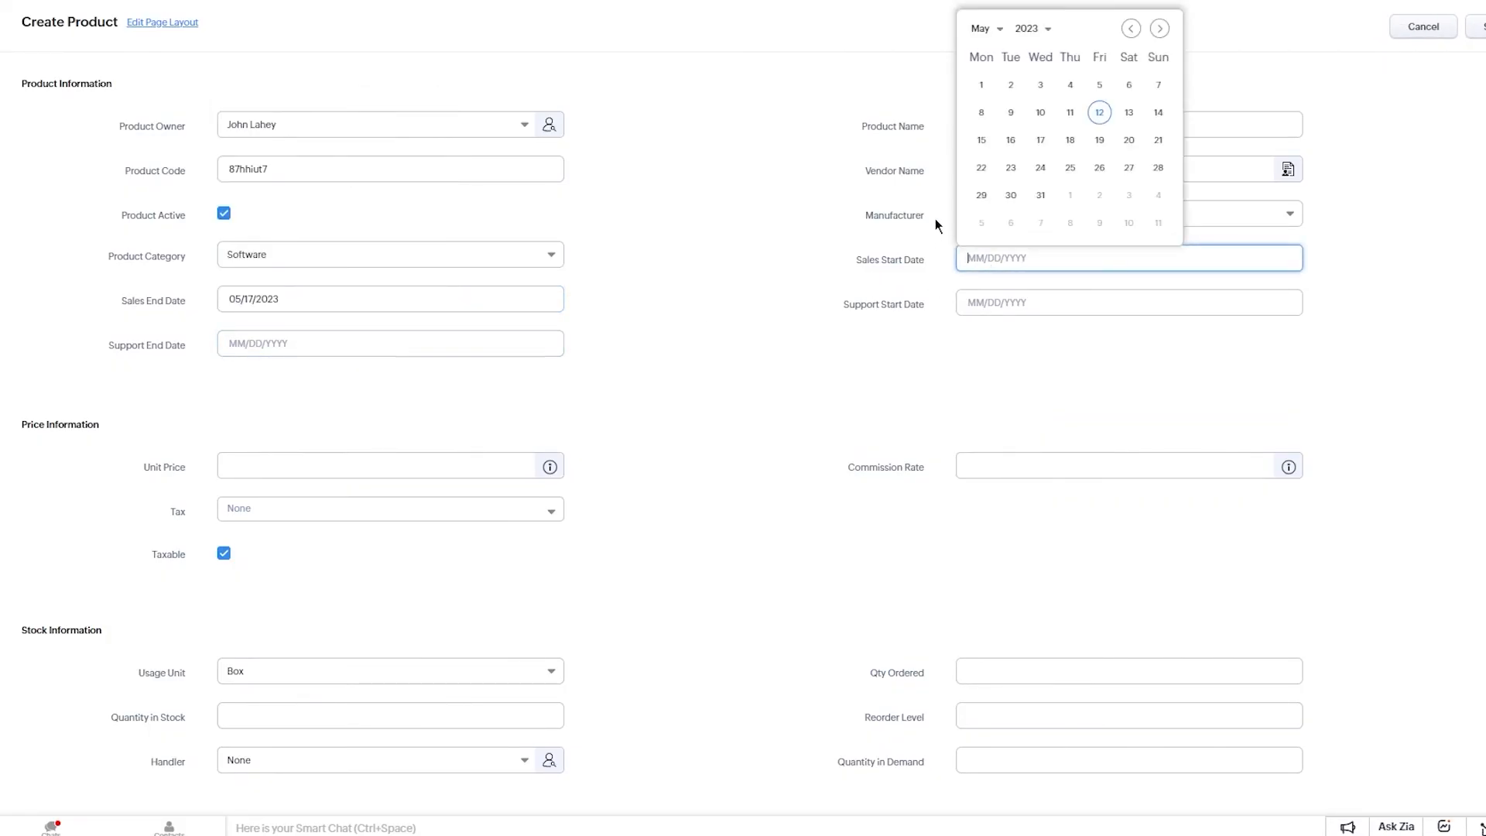
click(984, 84)
Name the product 'jfuf uyf', pick vendor bccvzsatre and manufacturer AltvetPet Inc.
click(1068, 128)
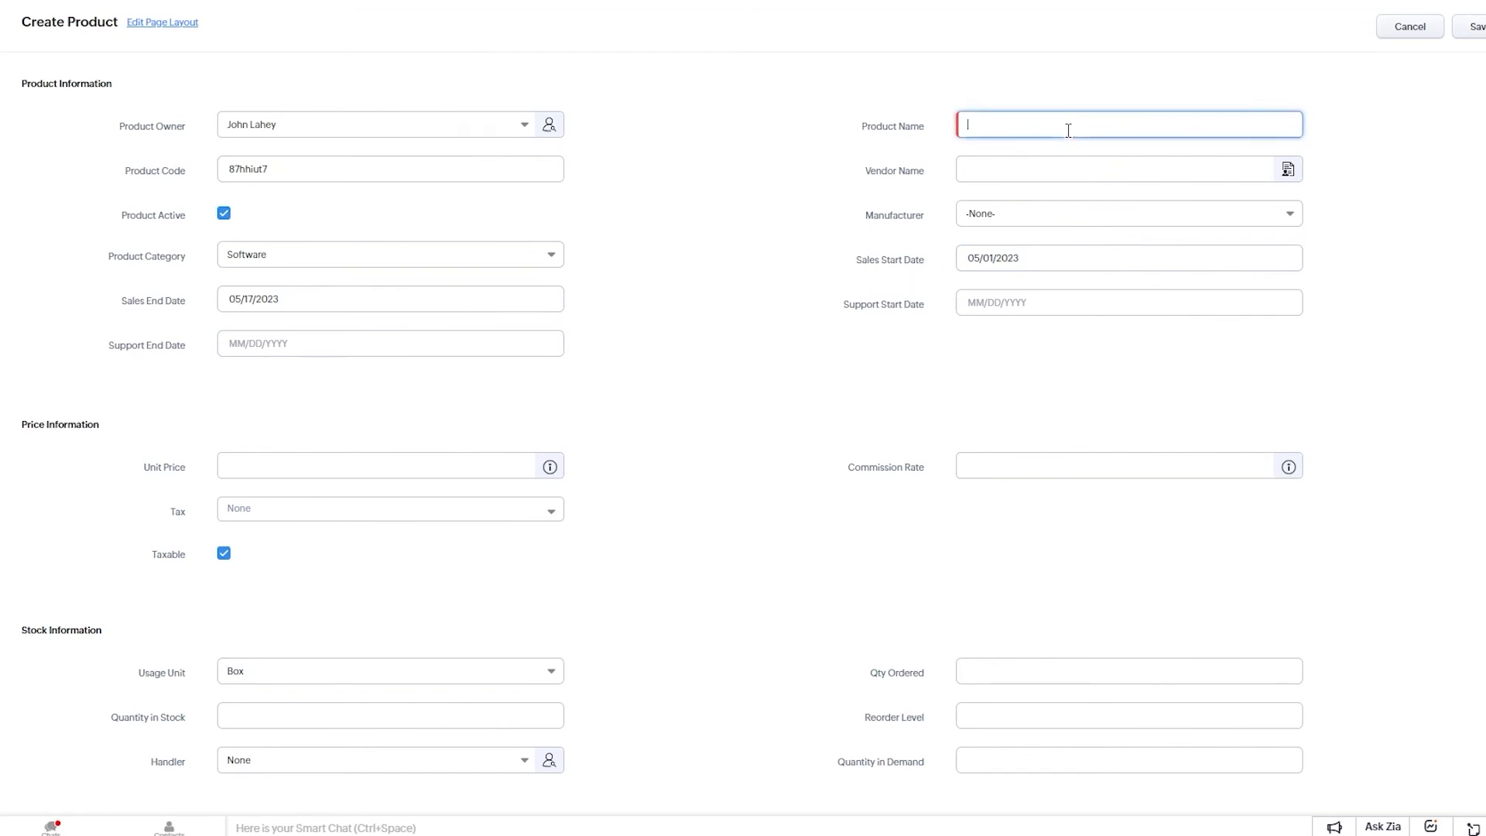
text(jfuf uyf)
click(988, 166)
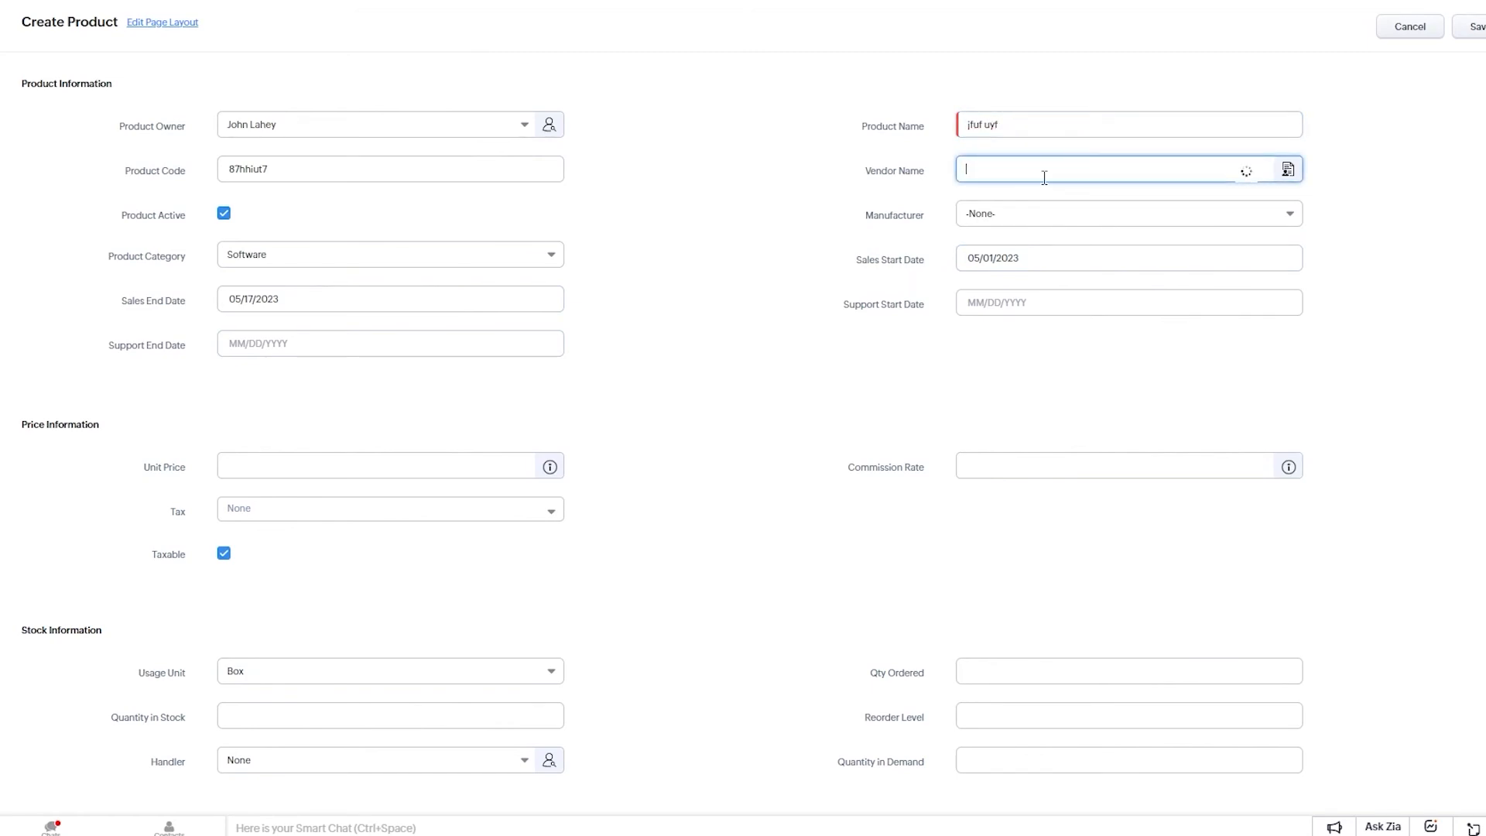
click(1010, 207)
click(1031, 213)
click(1035, 263)
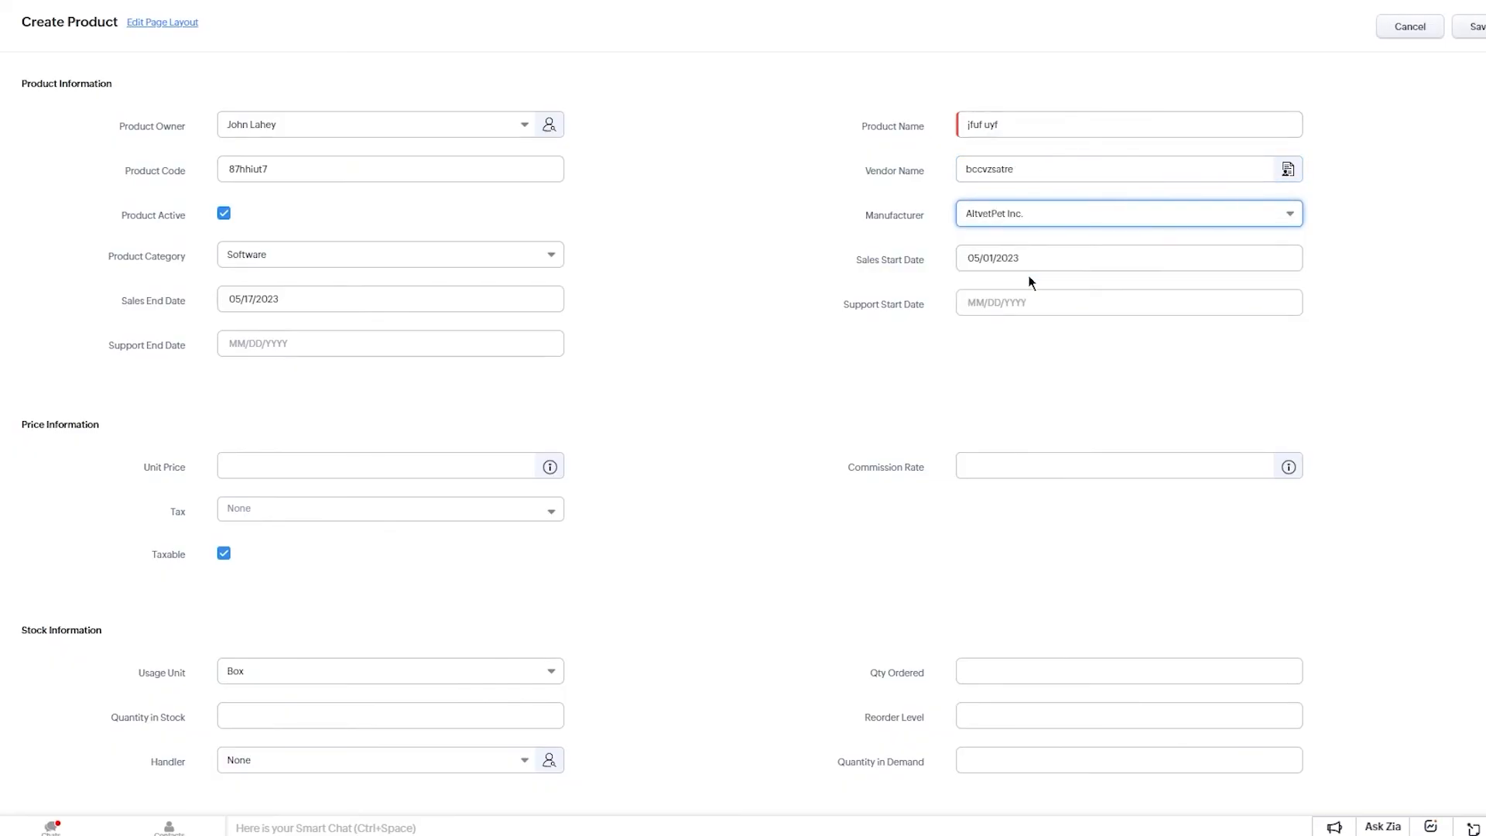
Set the support start date to May 30 and support end date to June 7.
click(1006, 302)
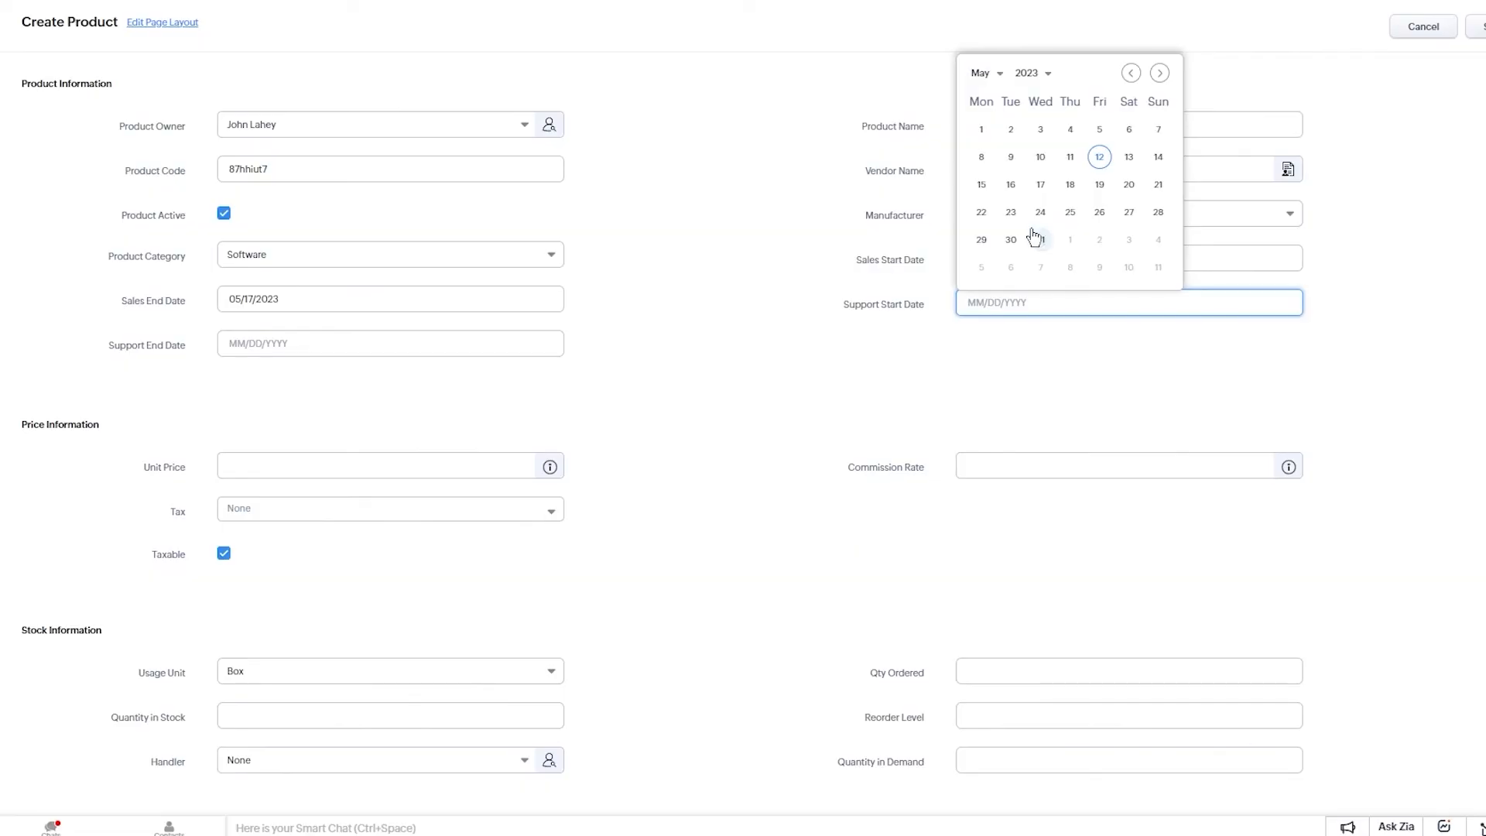
click(1012, 240)
click(348, 346)
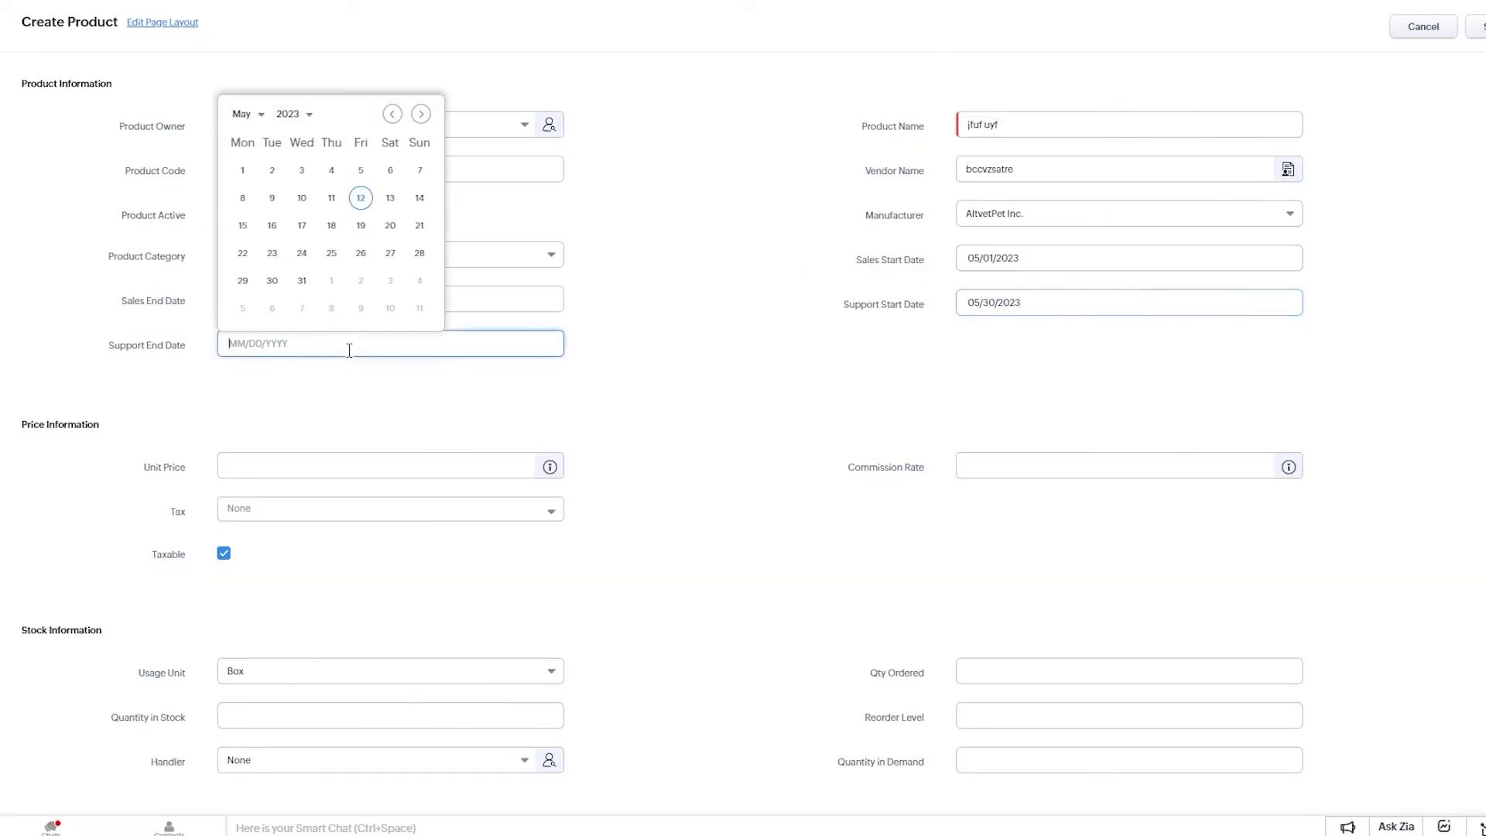
click(301, 308)
double_click(267, 298)
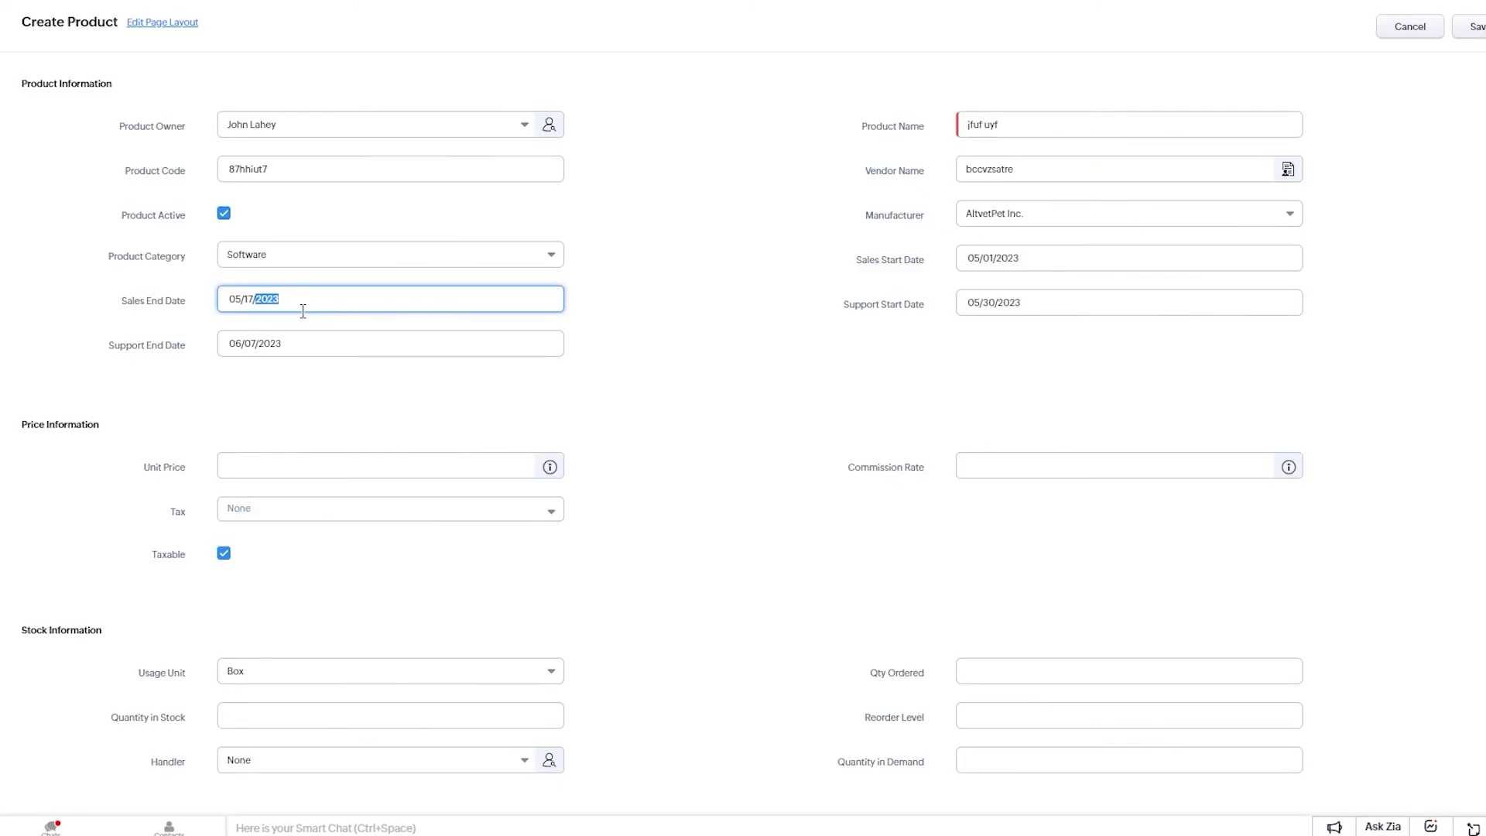
scroll(369, 401, down, 3)
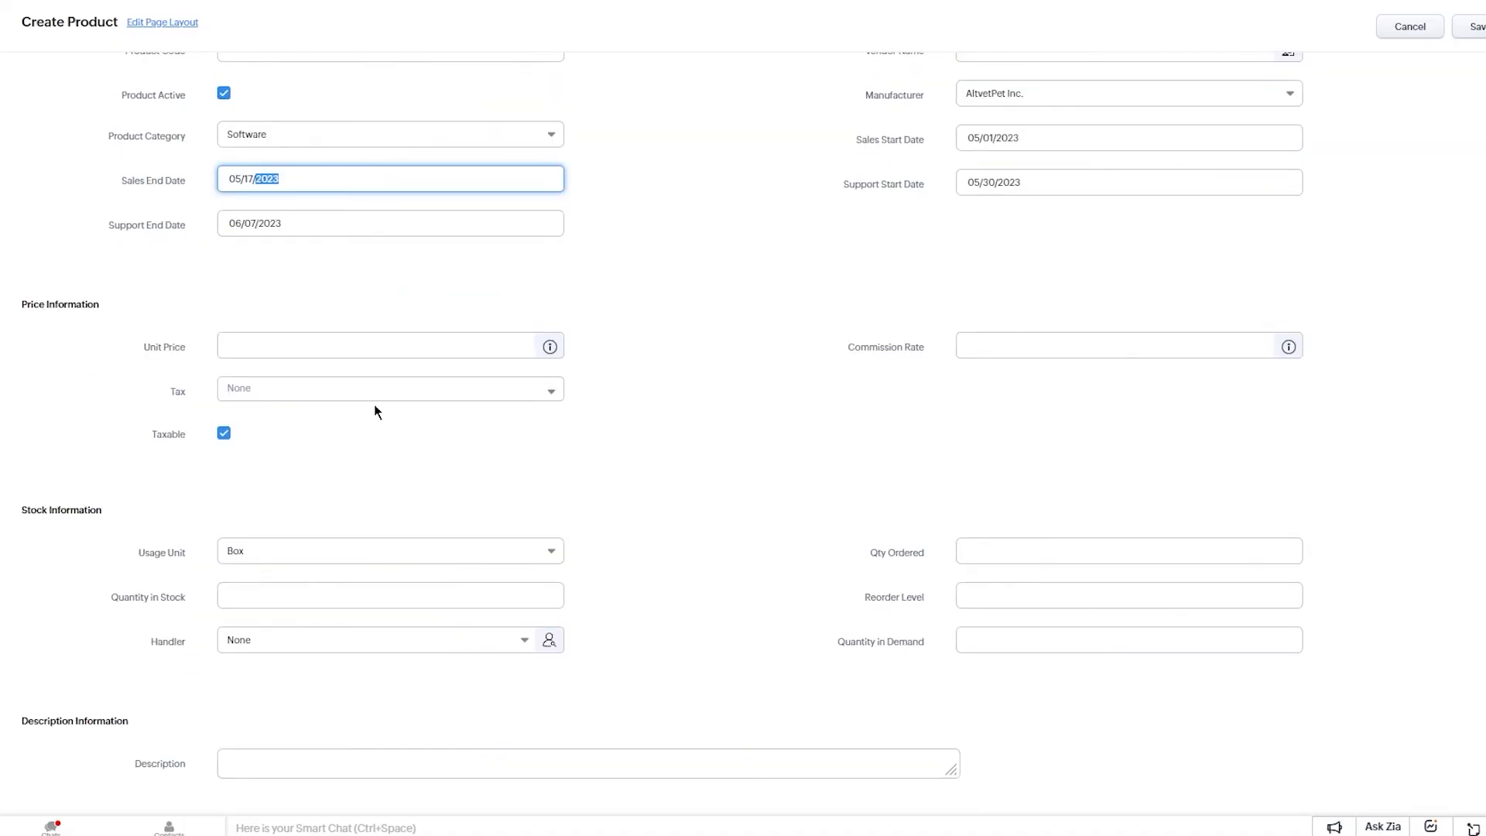
click(344, 757)
scroll(641, 509, up, 5)
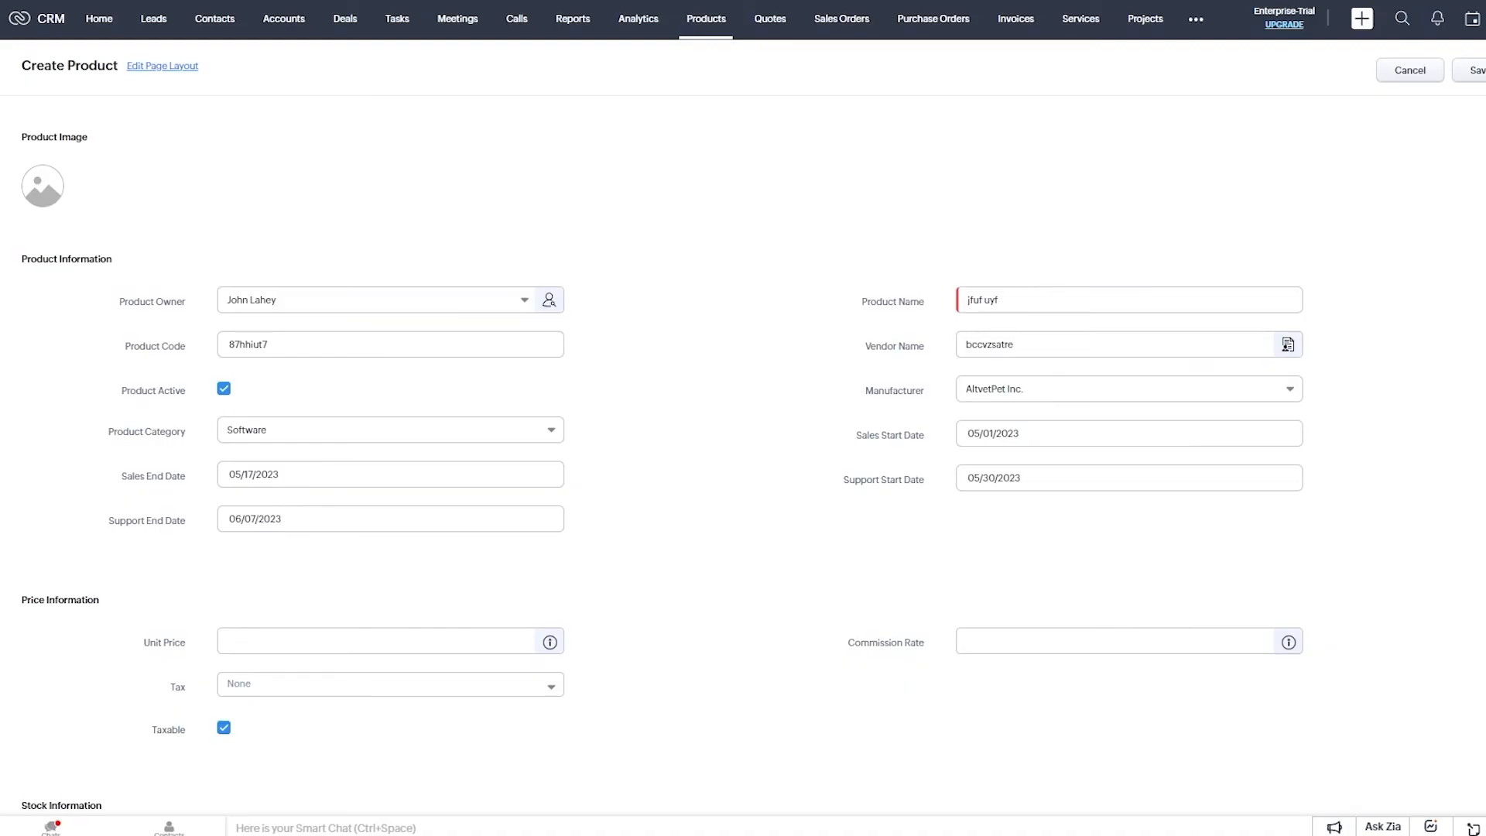
click(1401, 73)
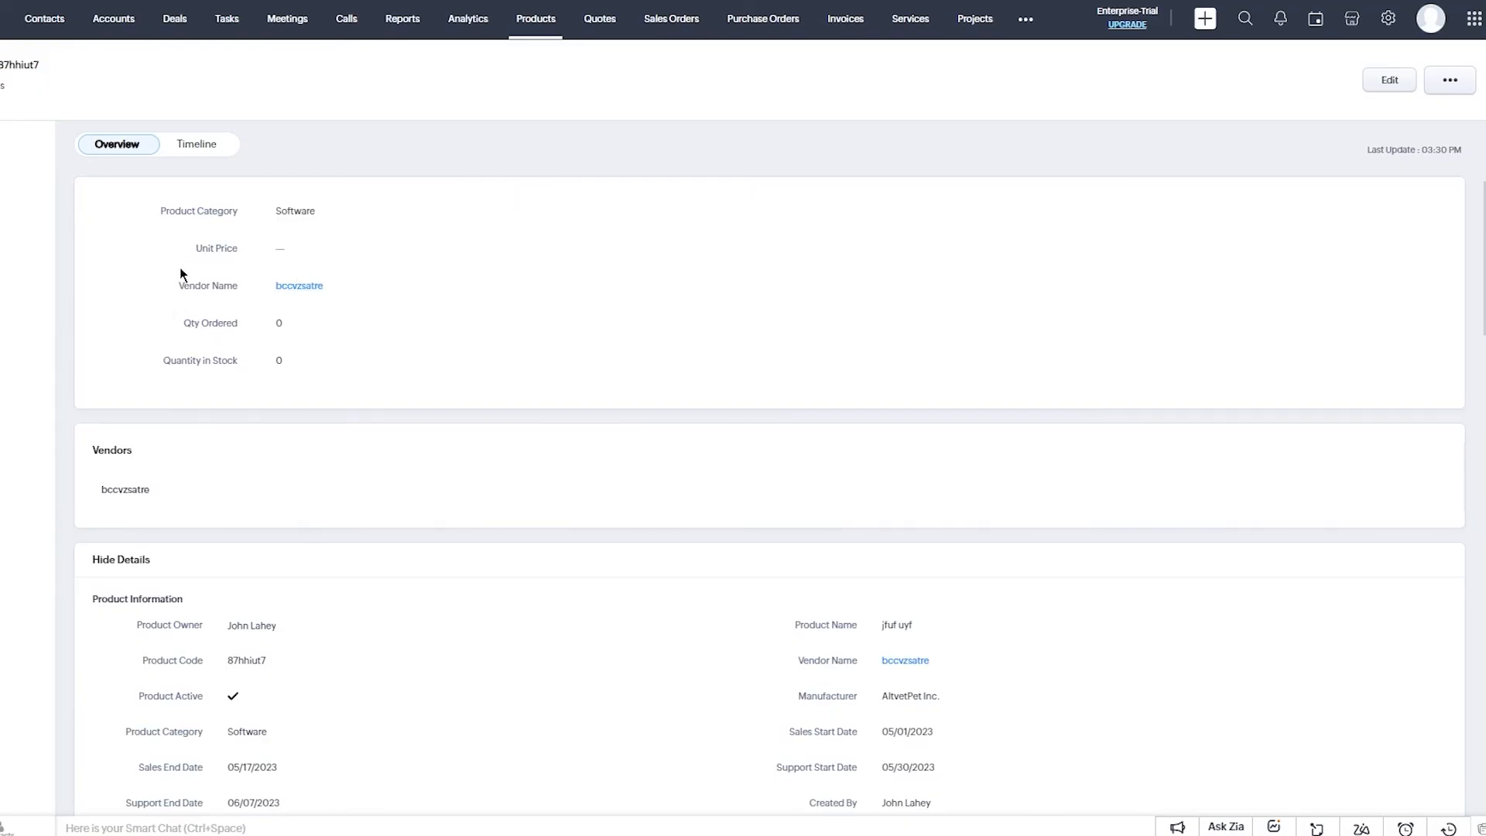
scroll(309, 295, down, 3)
scroll(263, 336, down, 2)
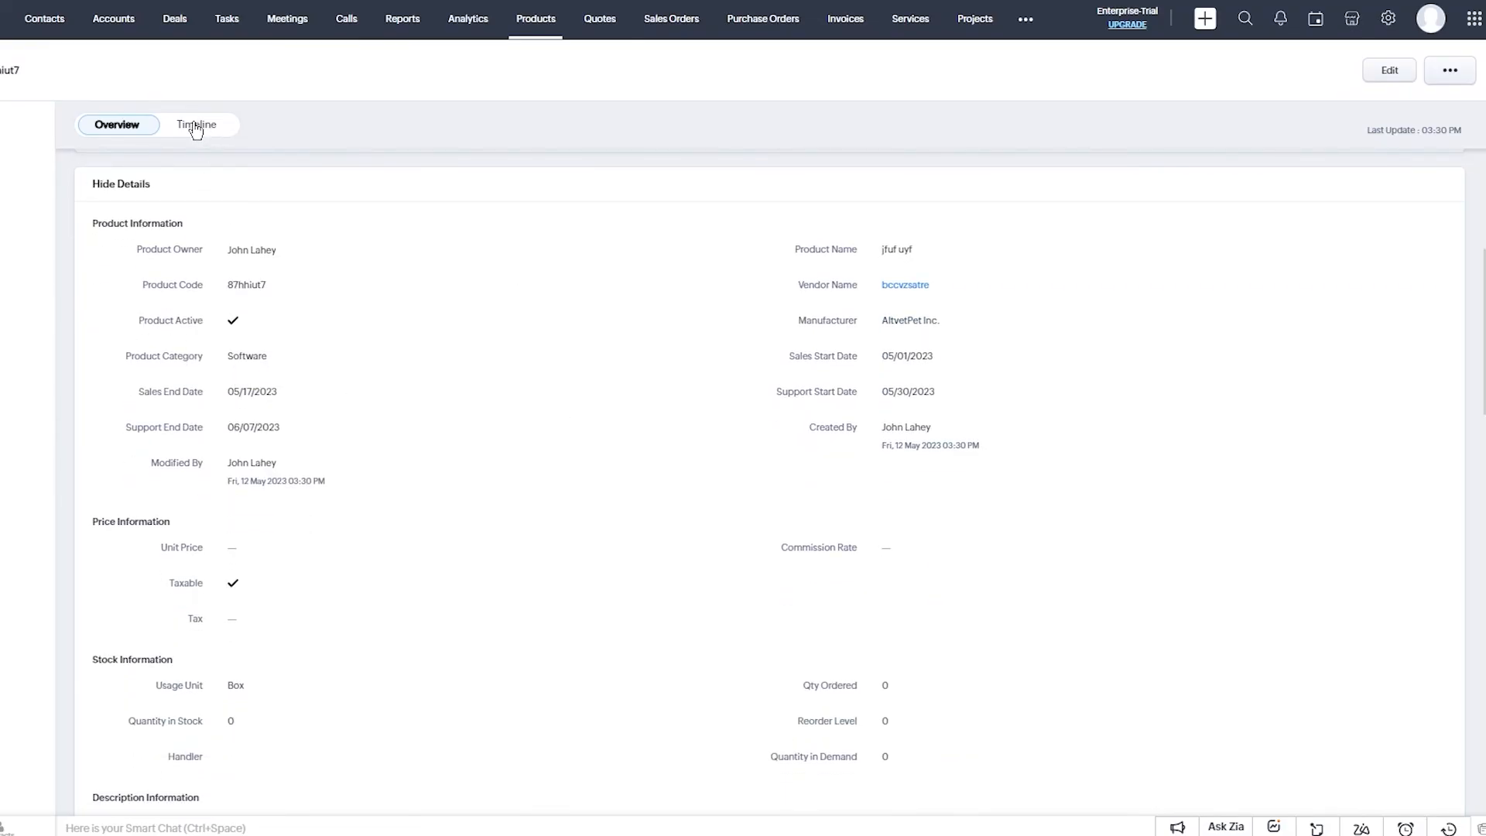
scroll(186, 296, down, 3)
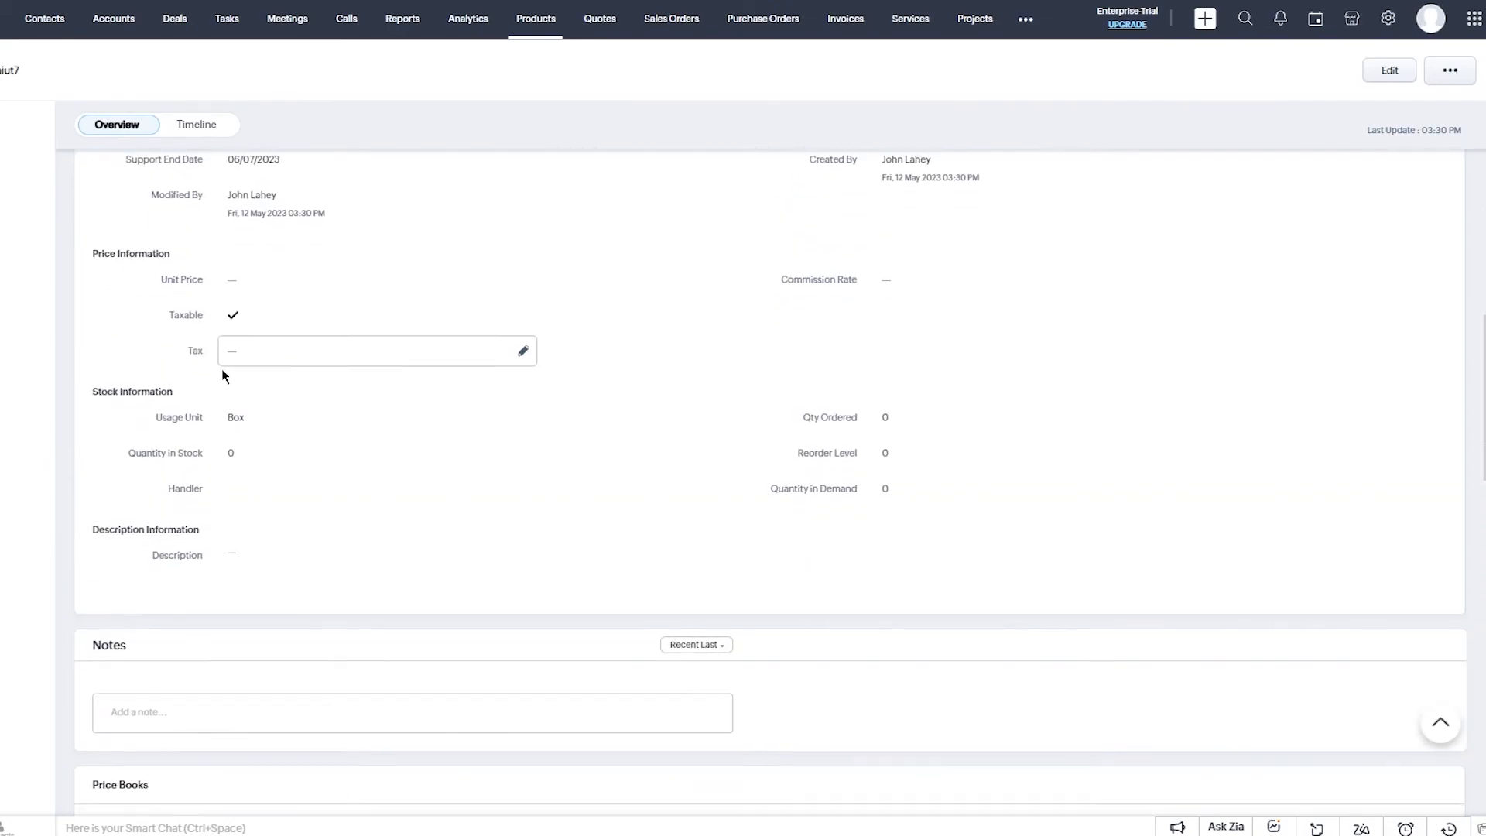
scroll(207, 349, down, 2)
scroll(224, 376, down, 3)
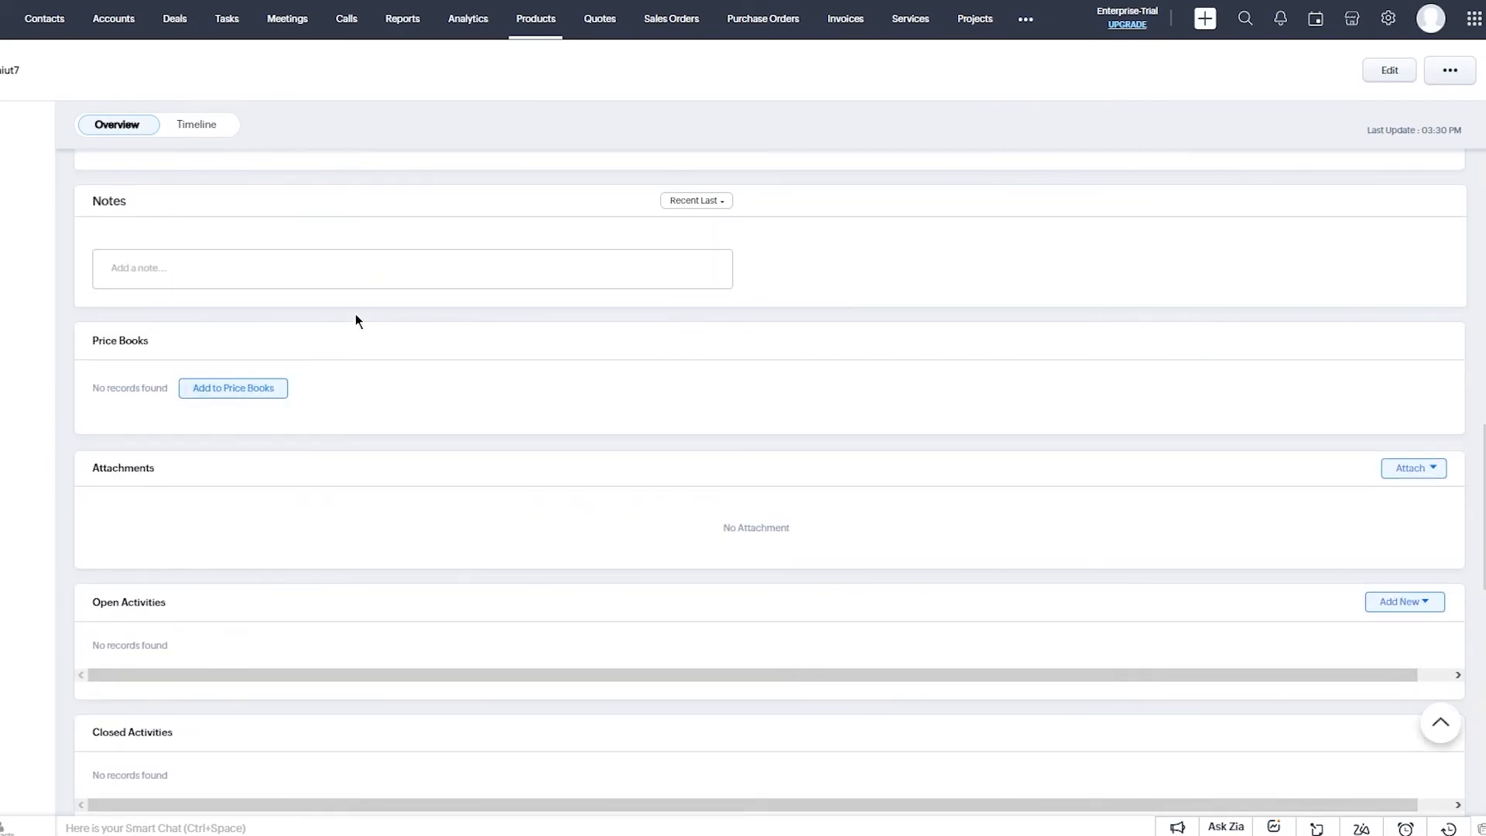
scroll(464, 363, down, 3)
scroll(200, 364, down, 3)
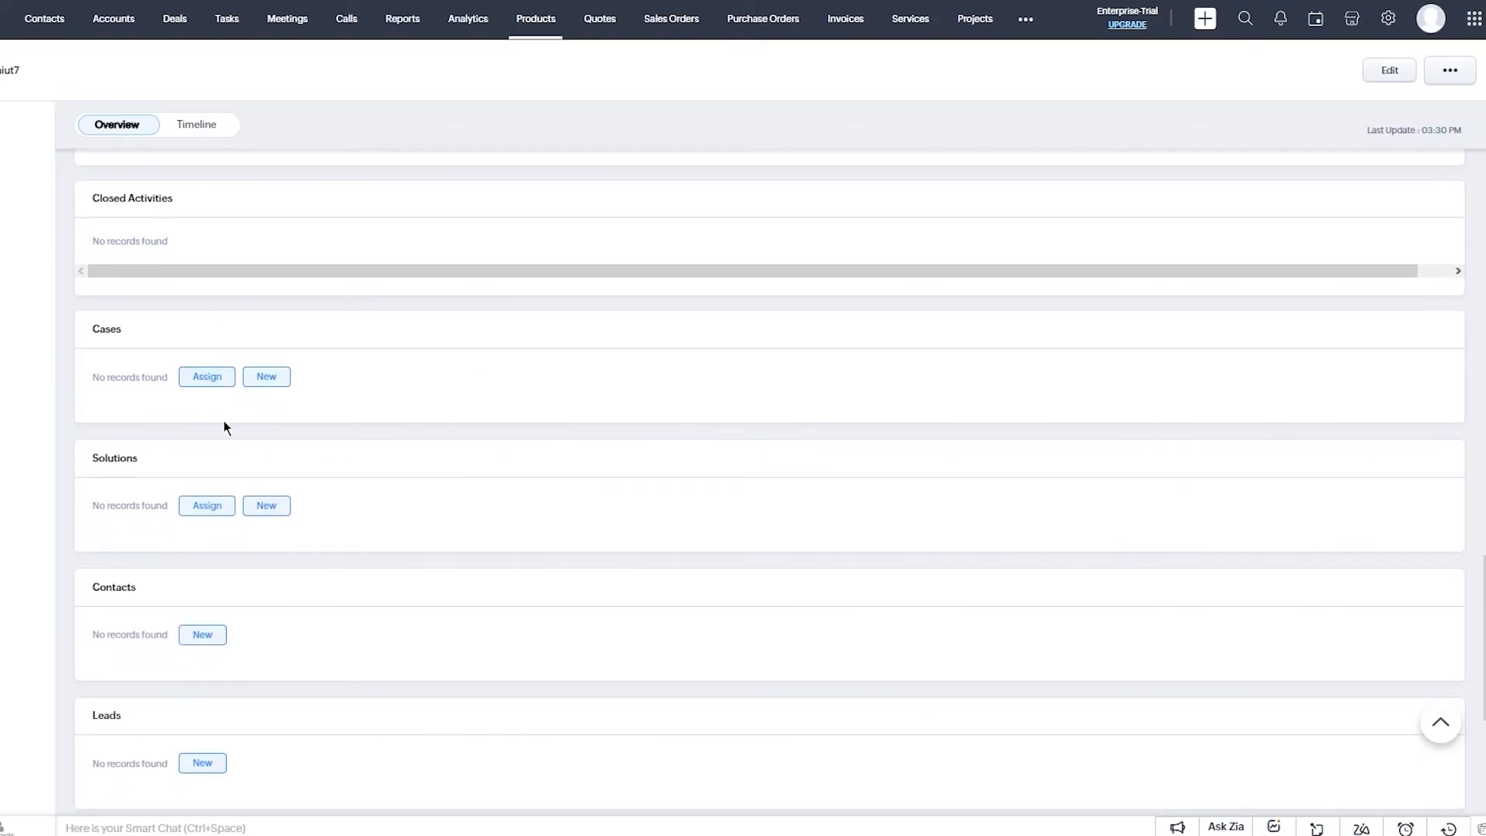
scroll(225, 418, down, 3)
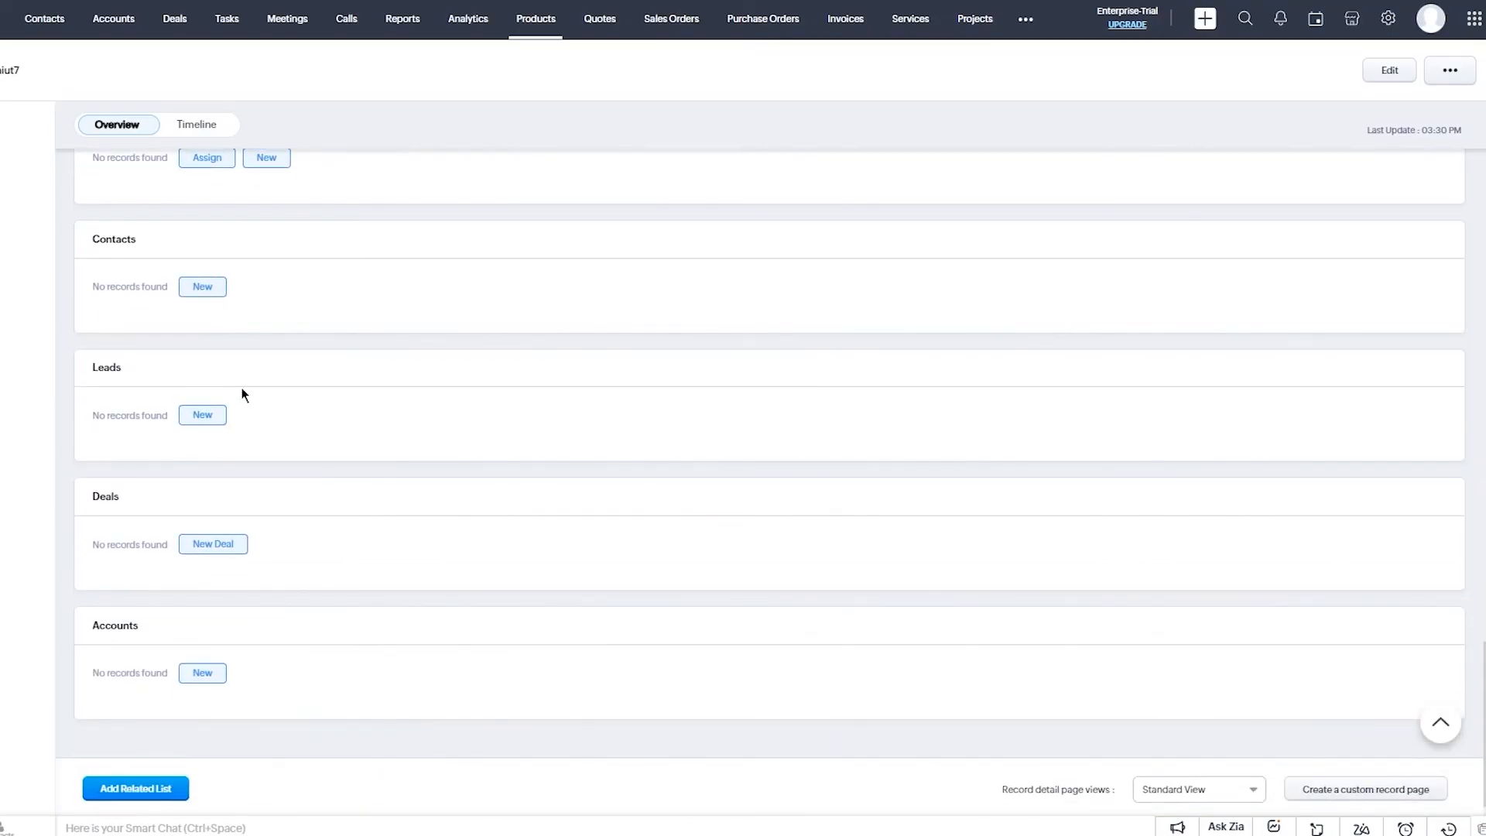
scroll(238, 383, up, 2)
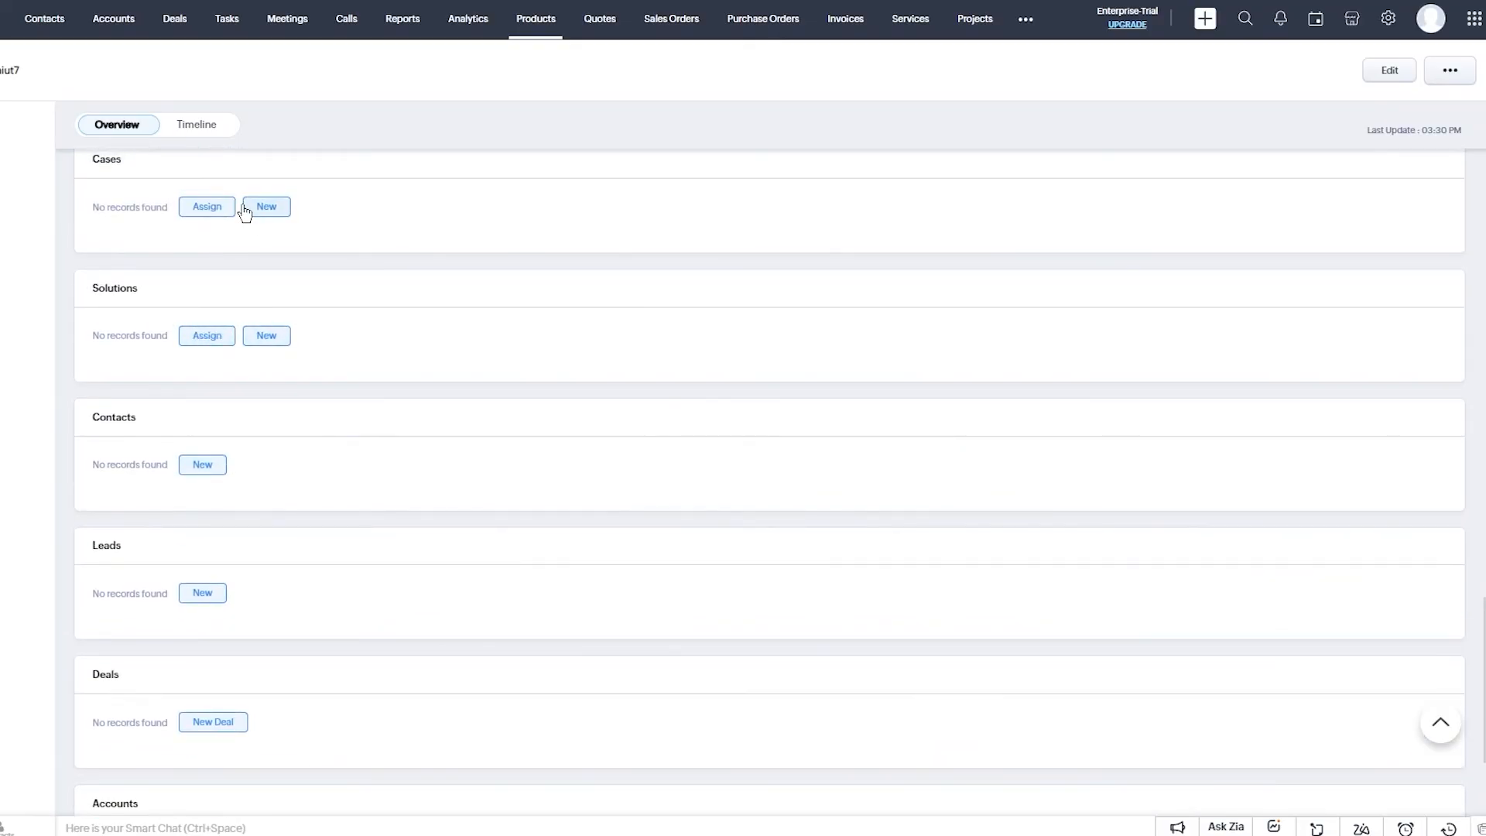
scroll(299, 280, up, 3)
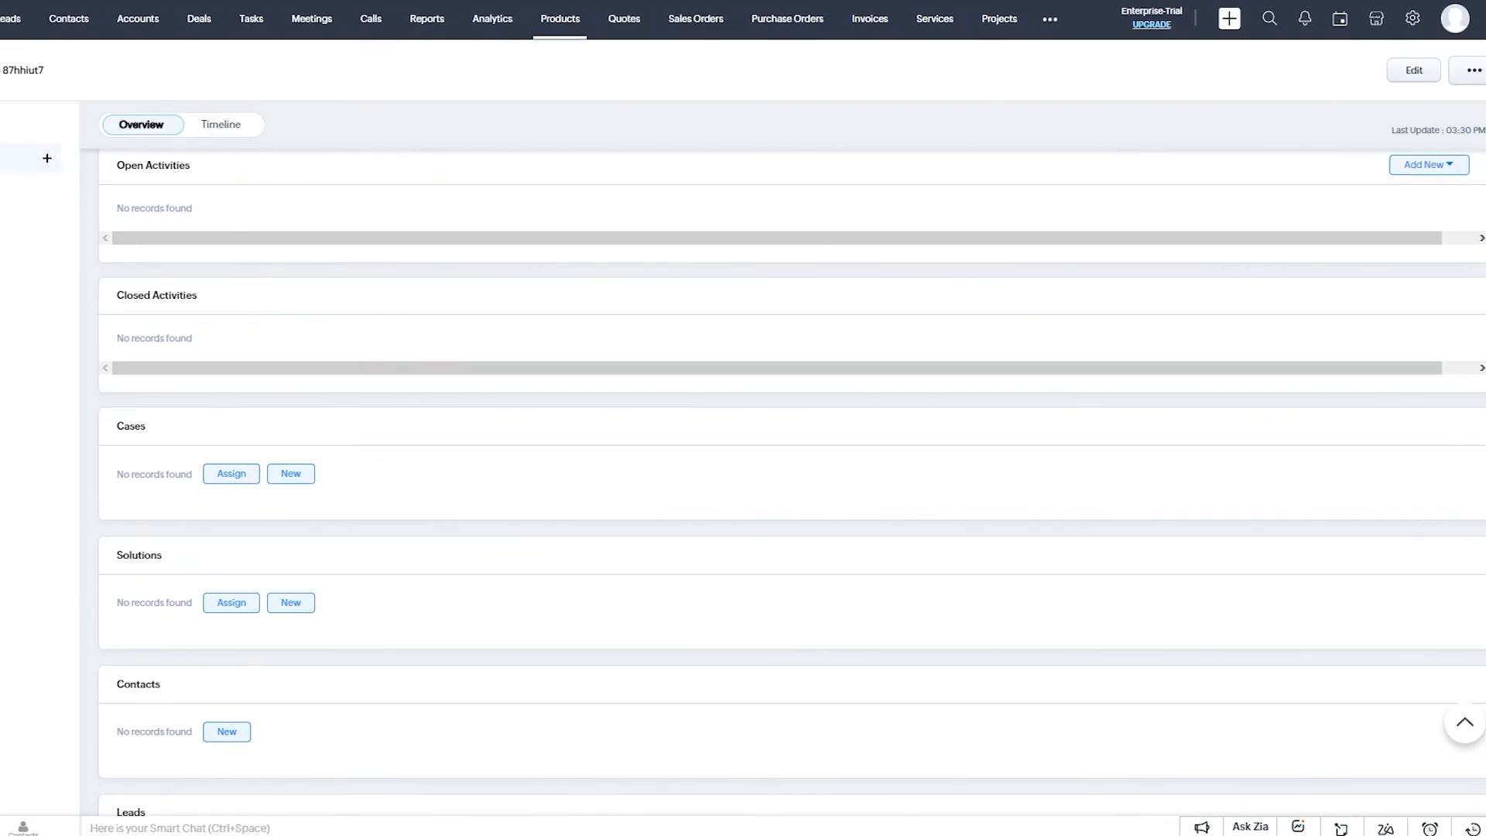
Add and save the note 'need new products for this case' in the product's Notes.
click(122, 161)
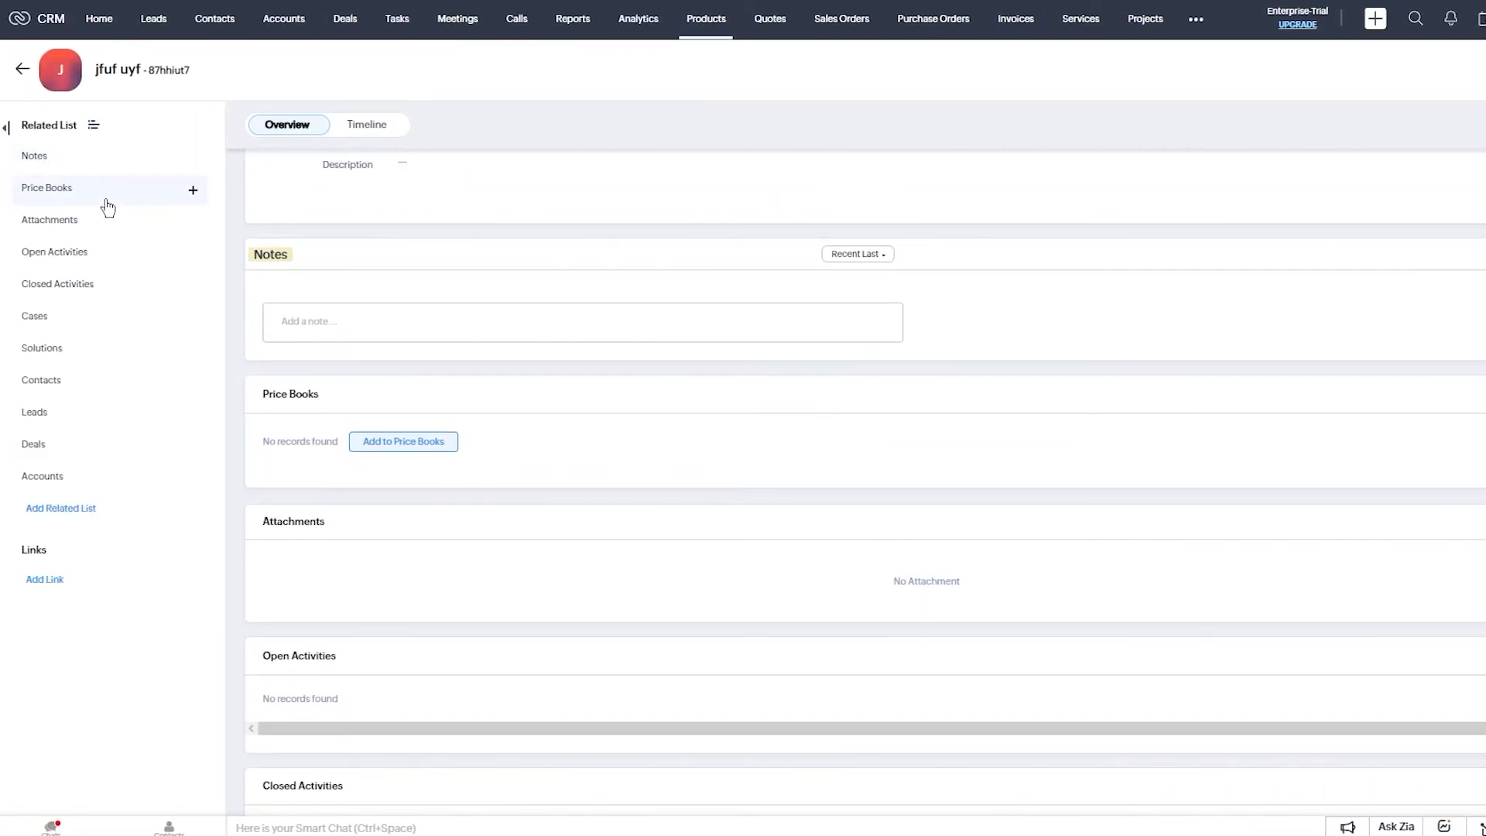
click(326, 317)
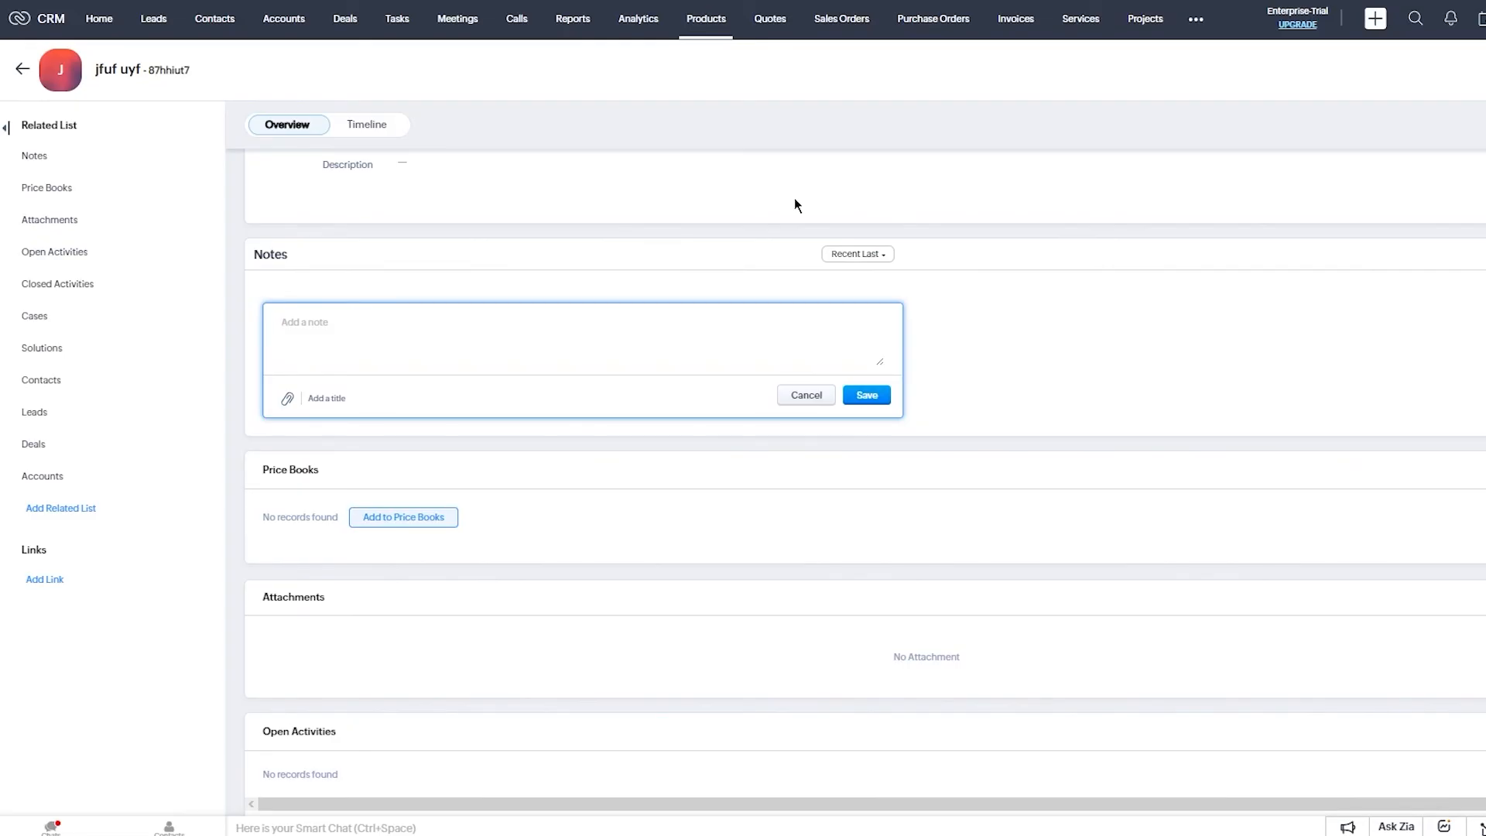
text(need new products for this case)
click(883, 393)
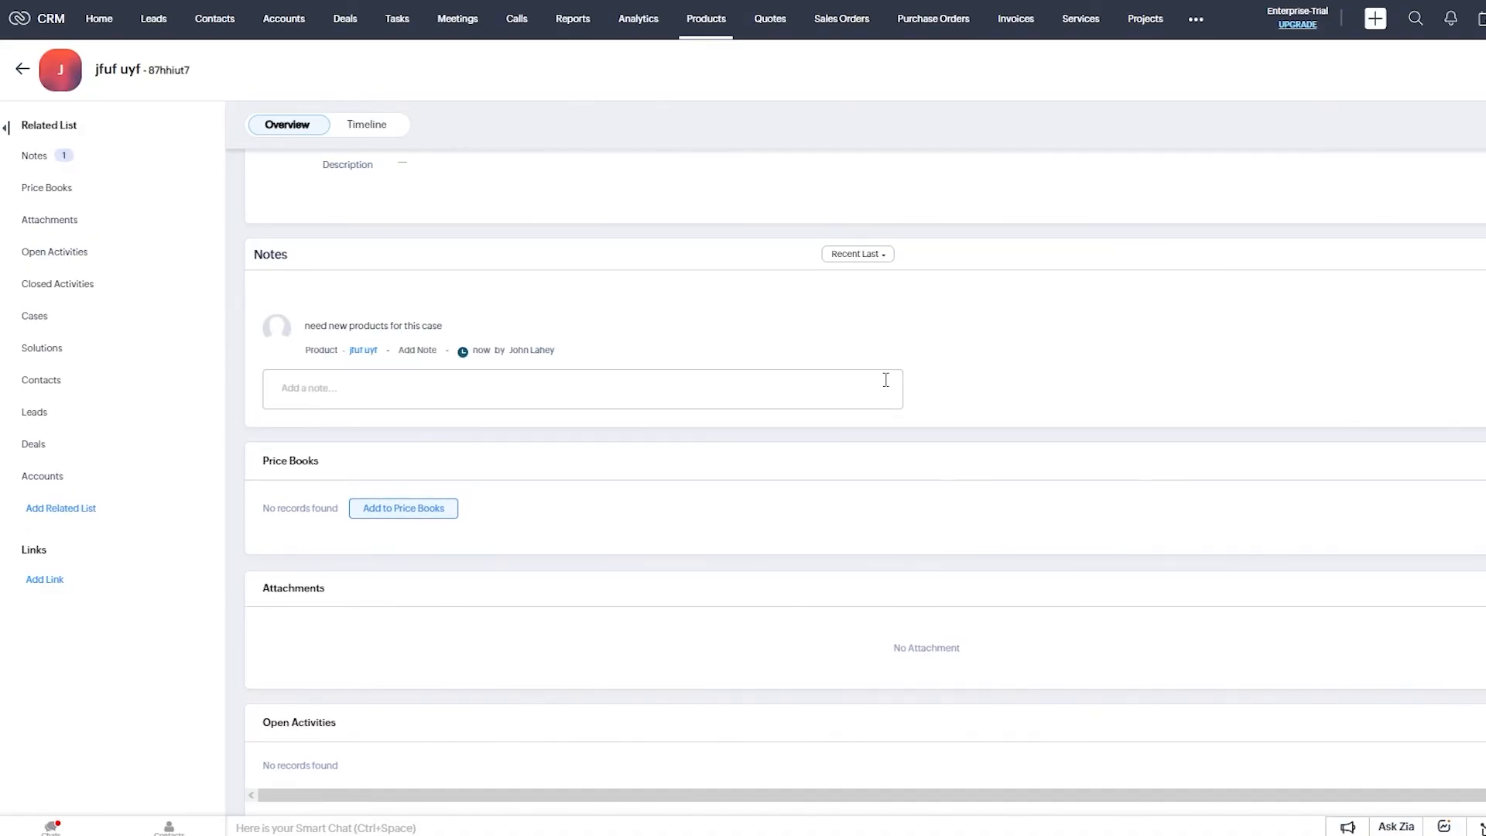
scroll(390, 465, down, 3)
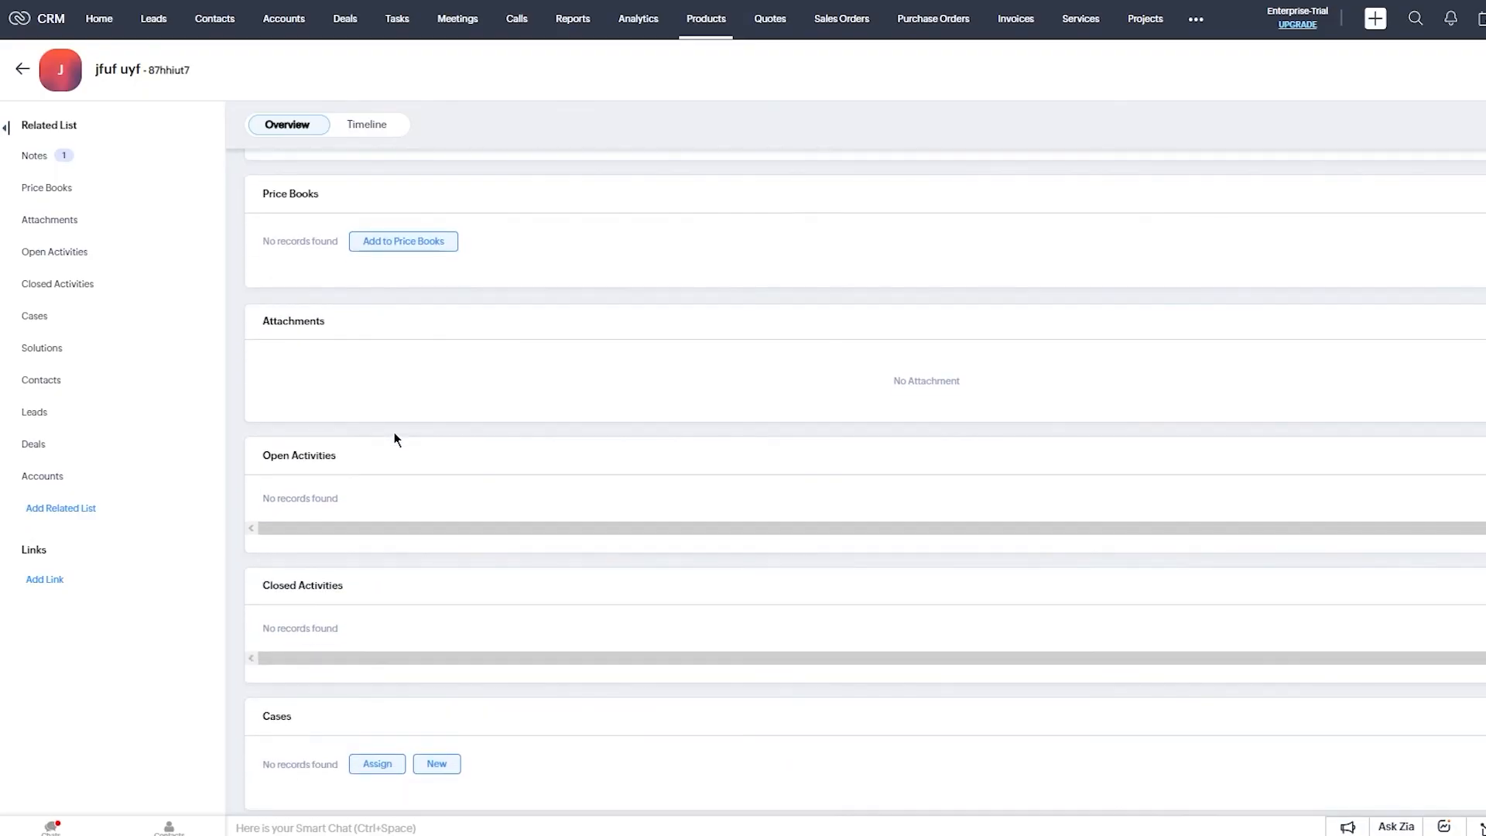
scroll(572, 326, down, 5)
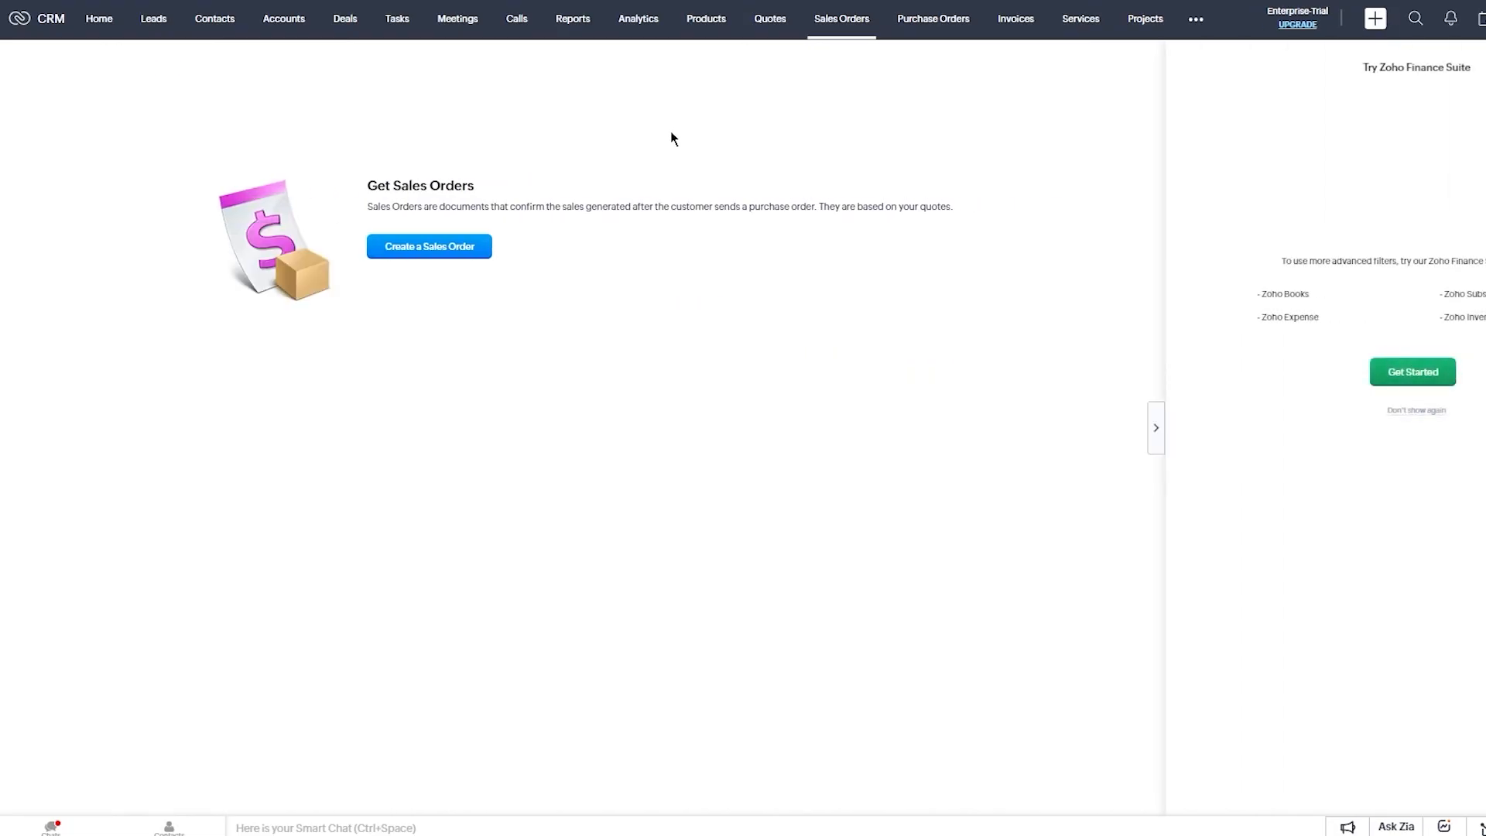
Hide the Try Zoho Finance Suite panel and open the Create Sales Order form.
drag(368, 185, 565, 207)
click(633, 256)
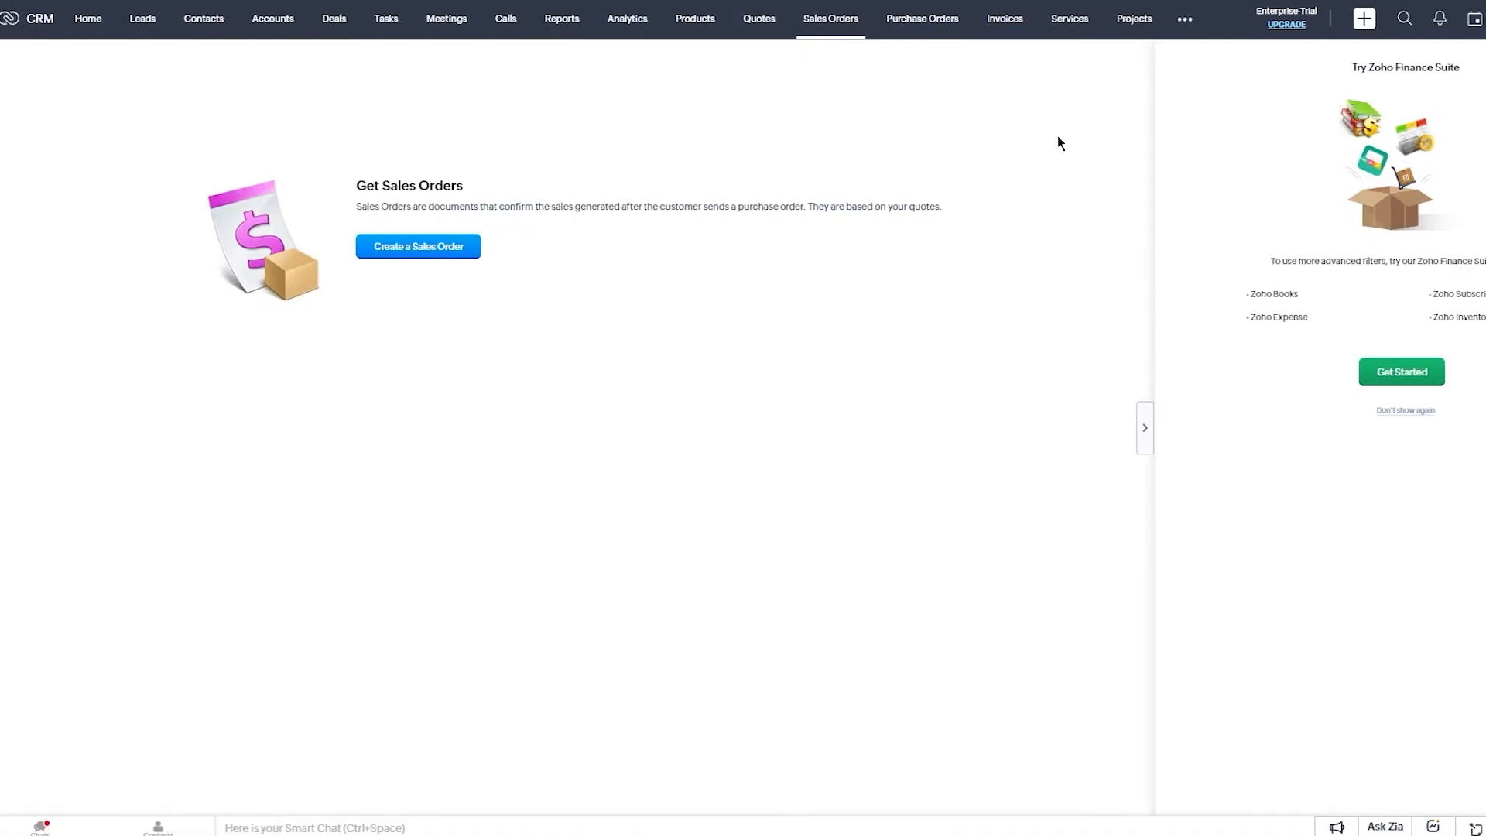
drag(1093, 276, 1431, 276)
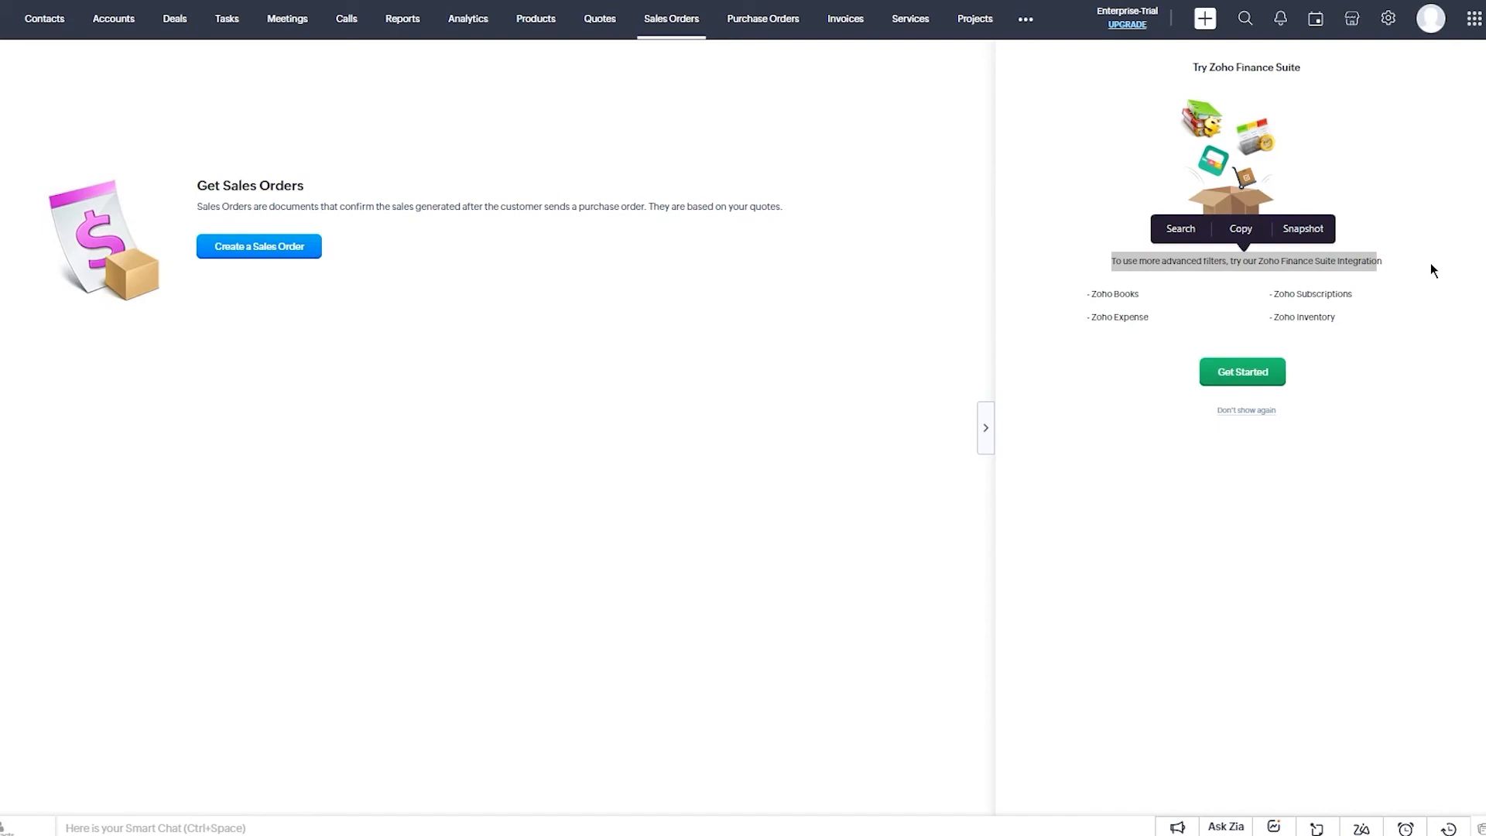
click(1242, 412)
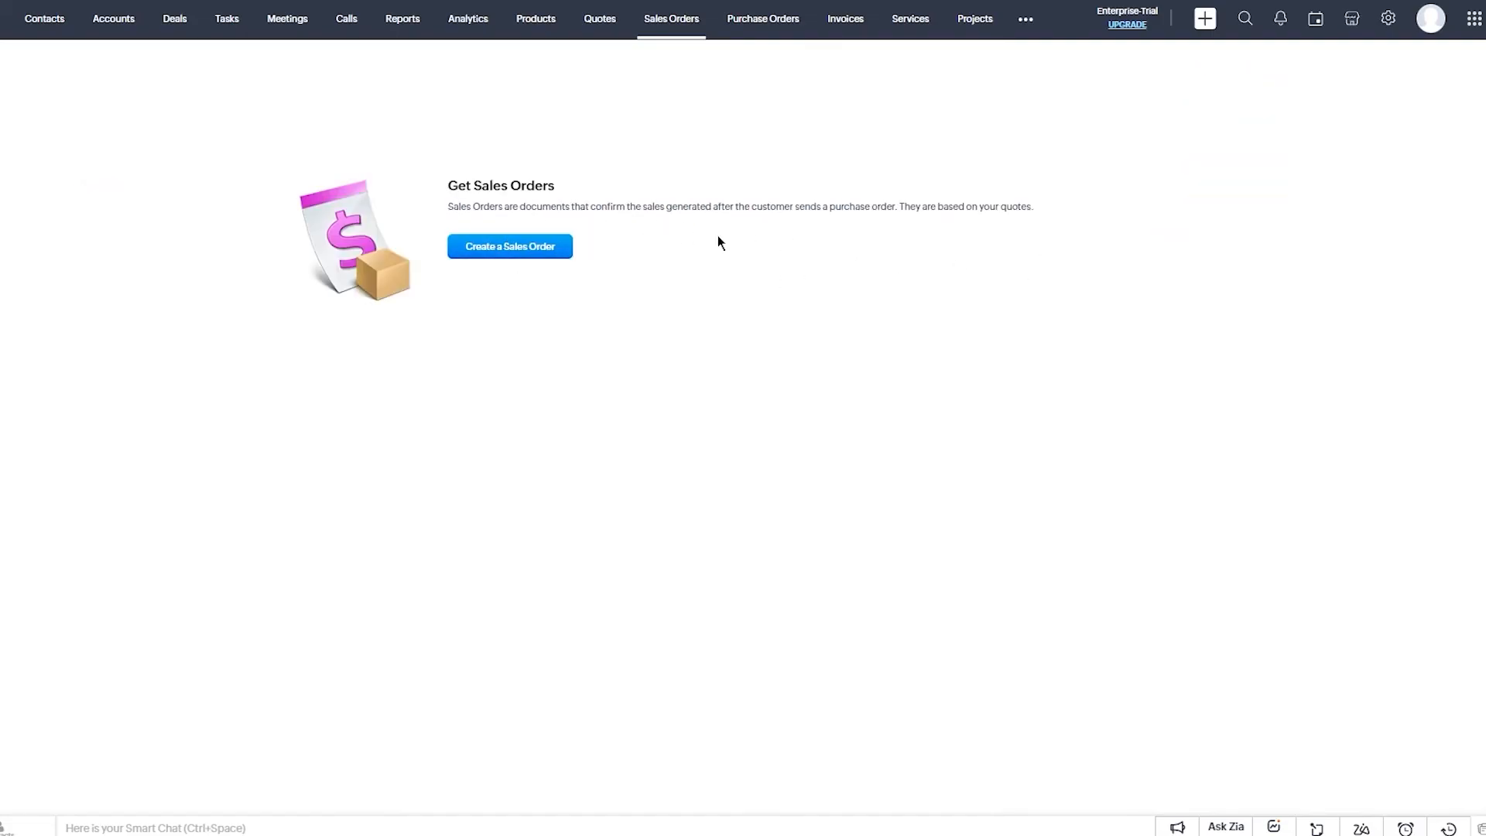
click(458, 240)
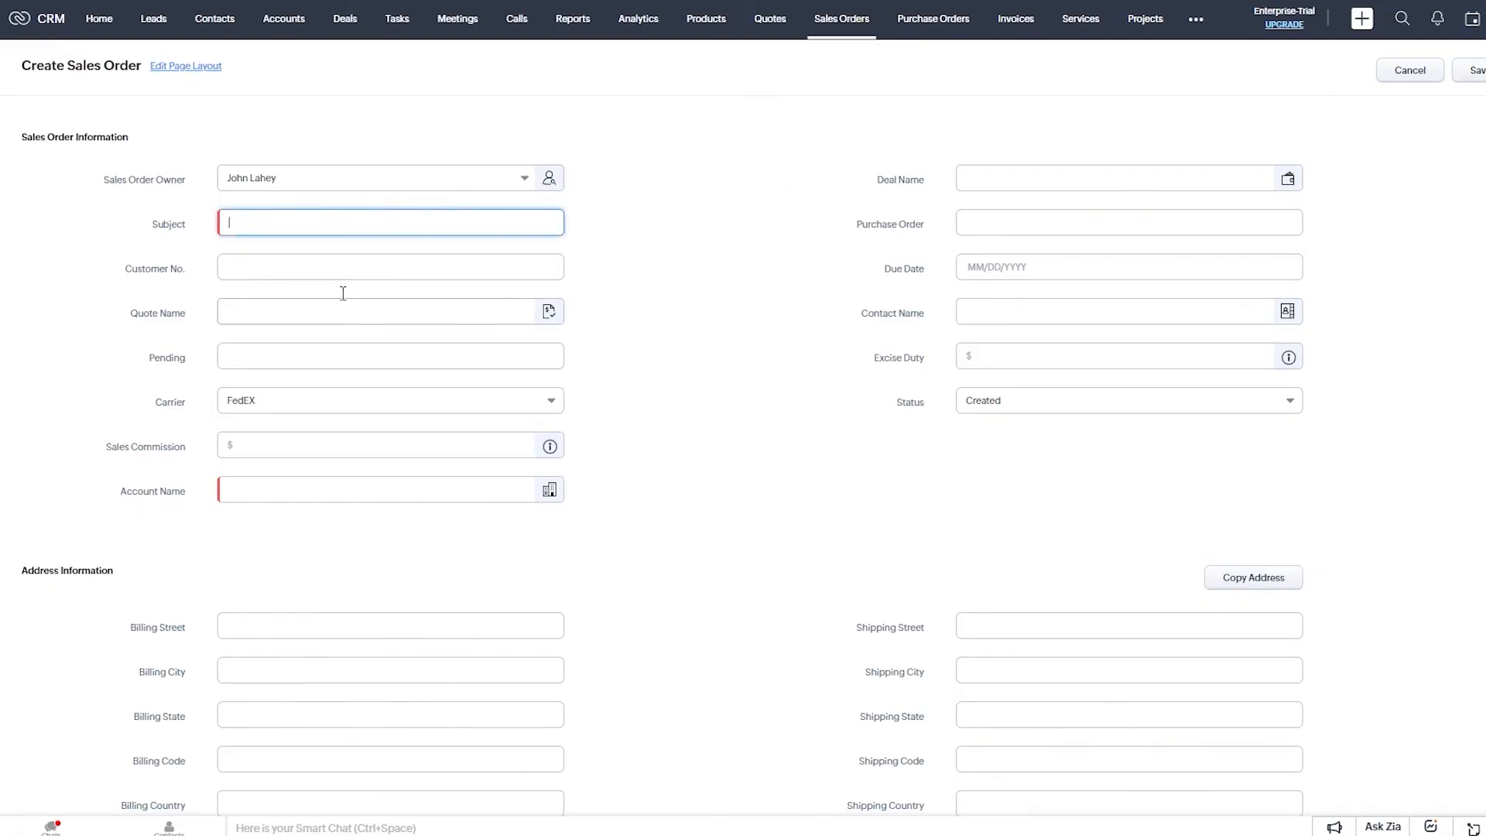
click(259, 272)
key(Tab)
key(Tab)
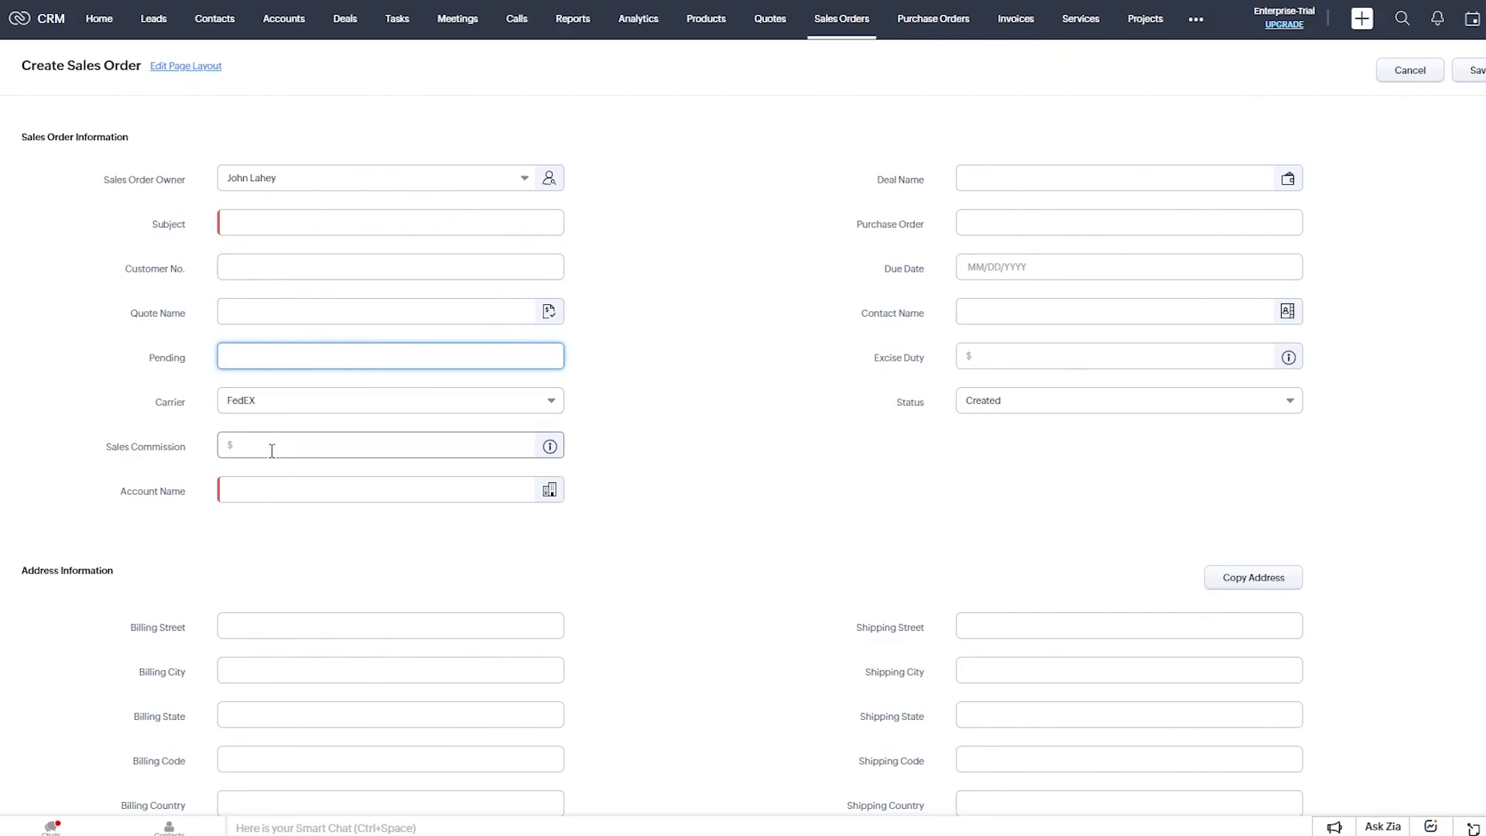
click(239, 492)
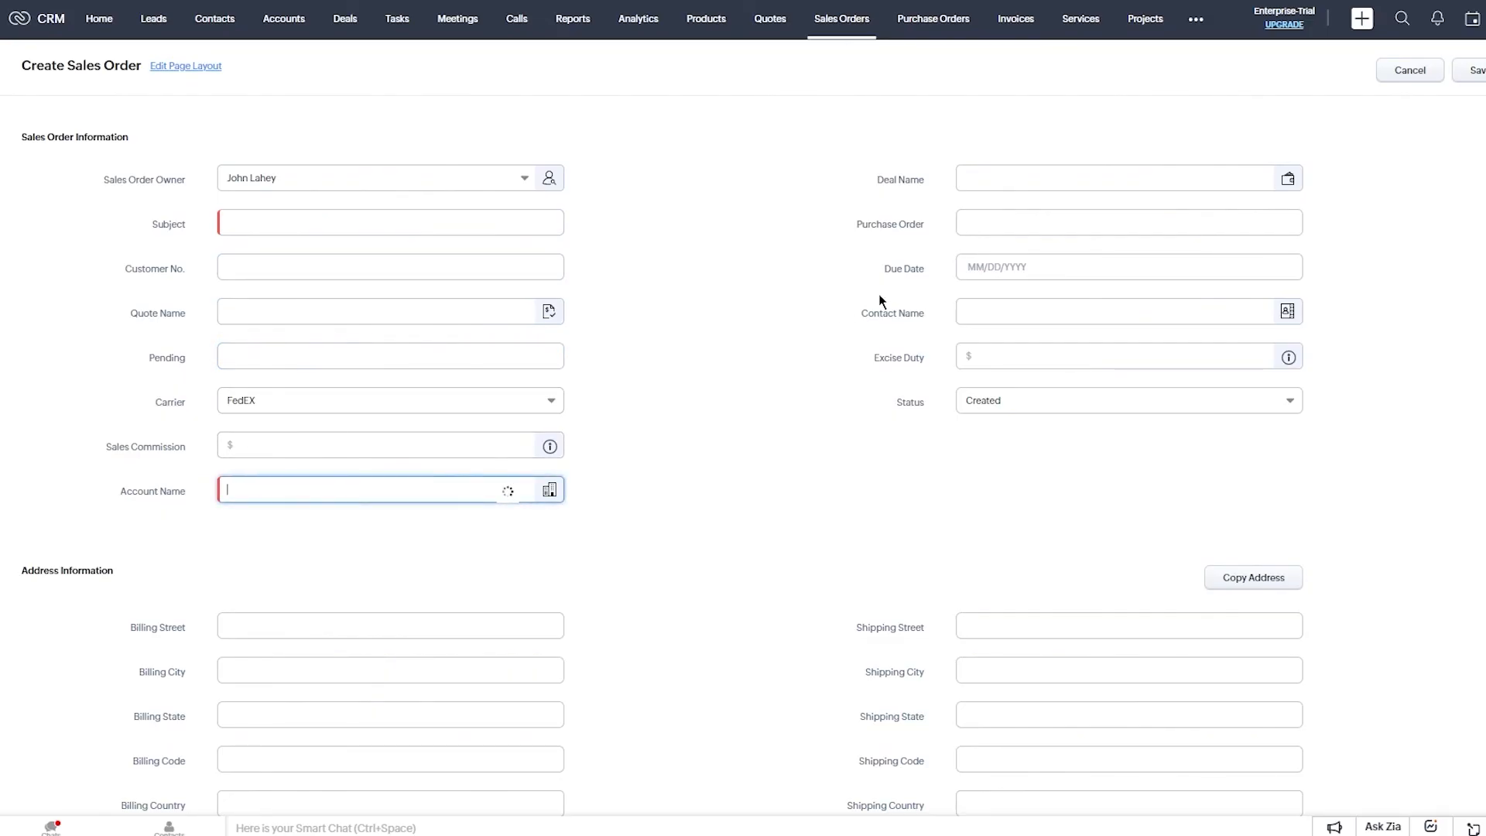
key(Tab)
key(Tab)
key(Tab)
key(Tab)
key(Tab)
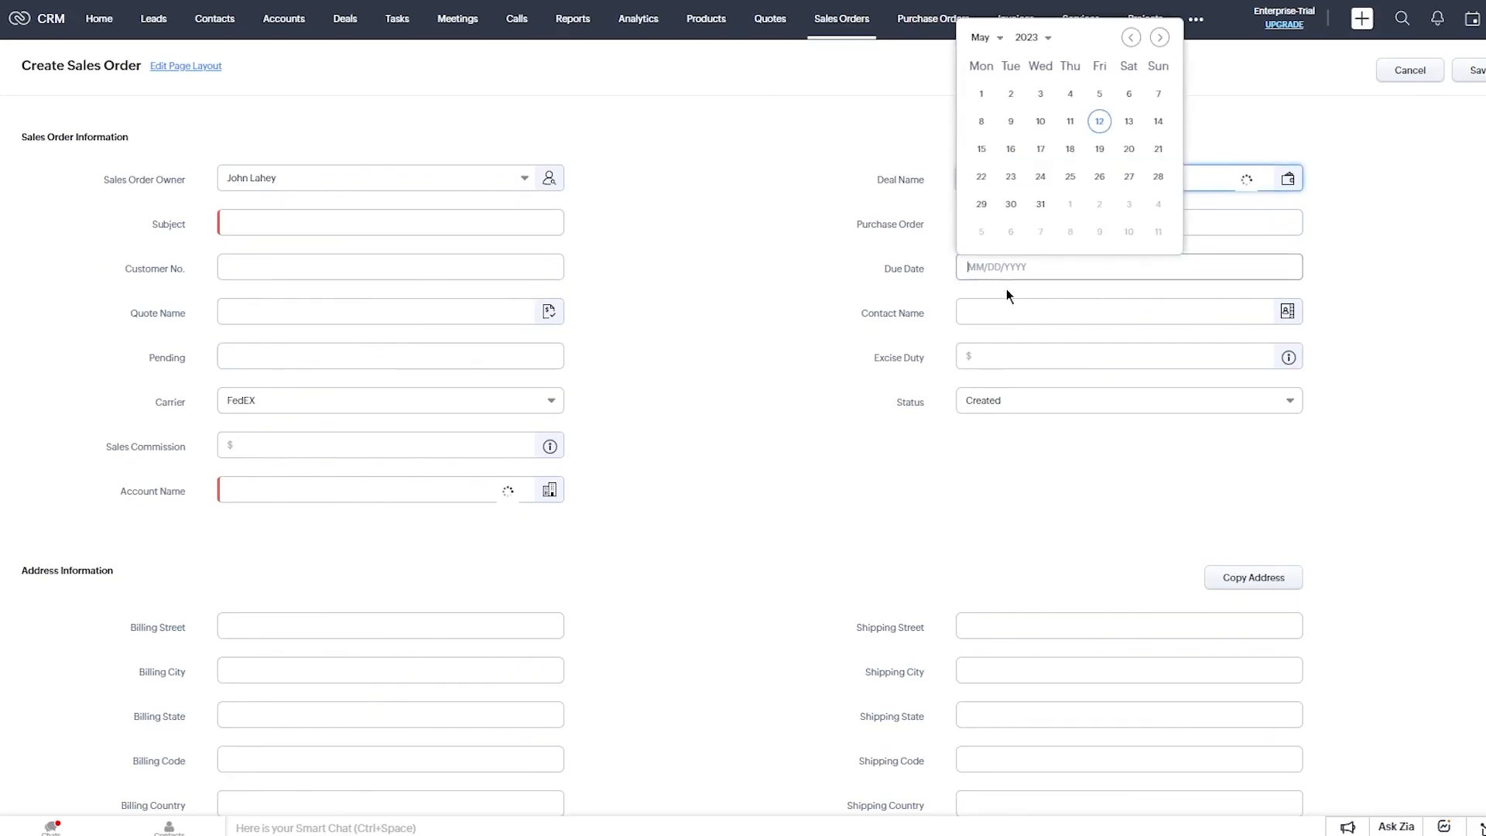
key(Tab)
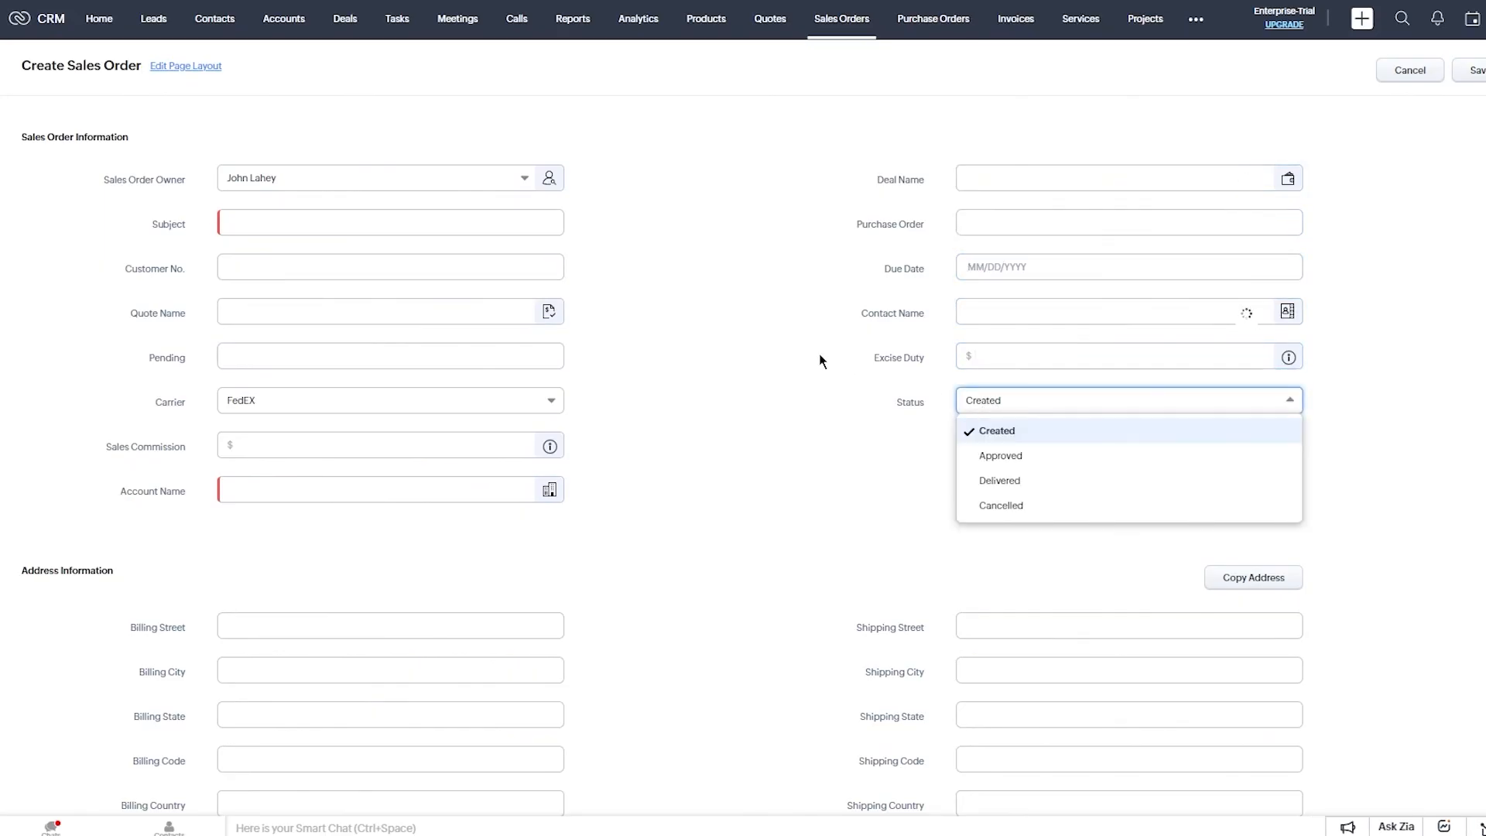
scroll(793, 418, down, 2)
click(372, 446)
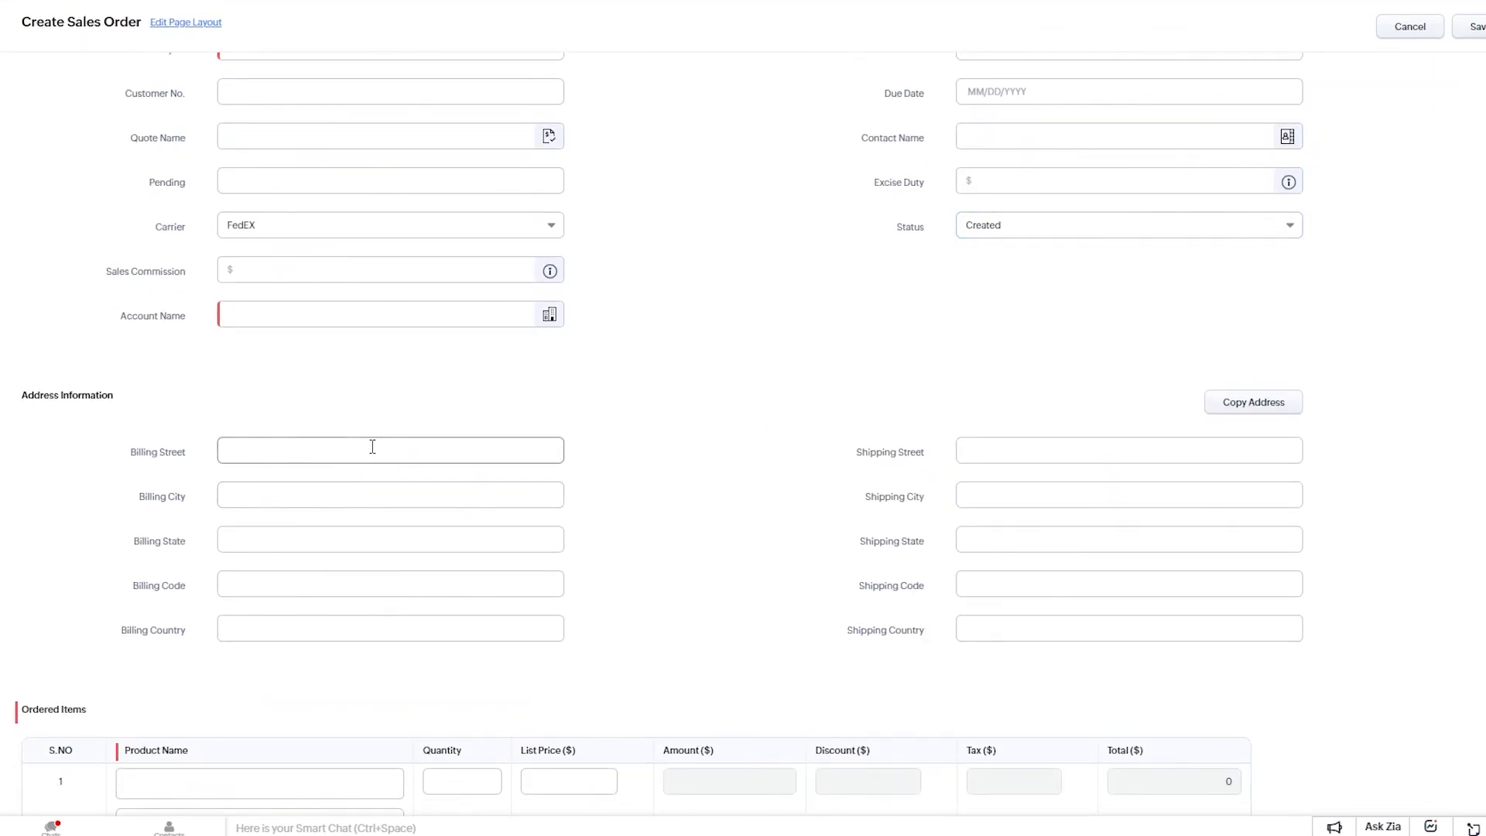
scroll(565, 352, down, 6)
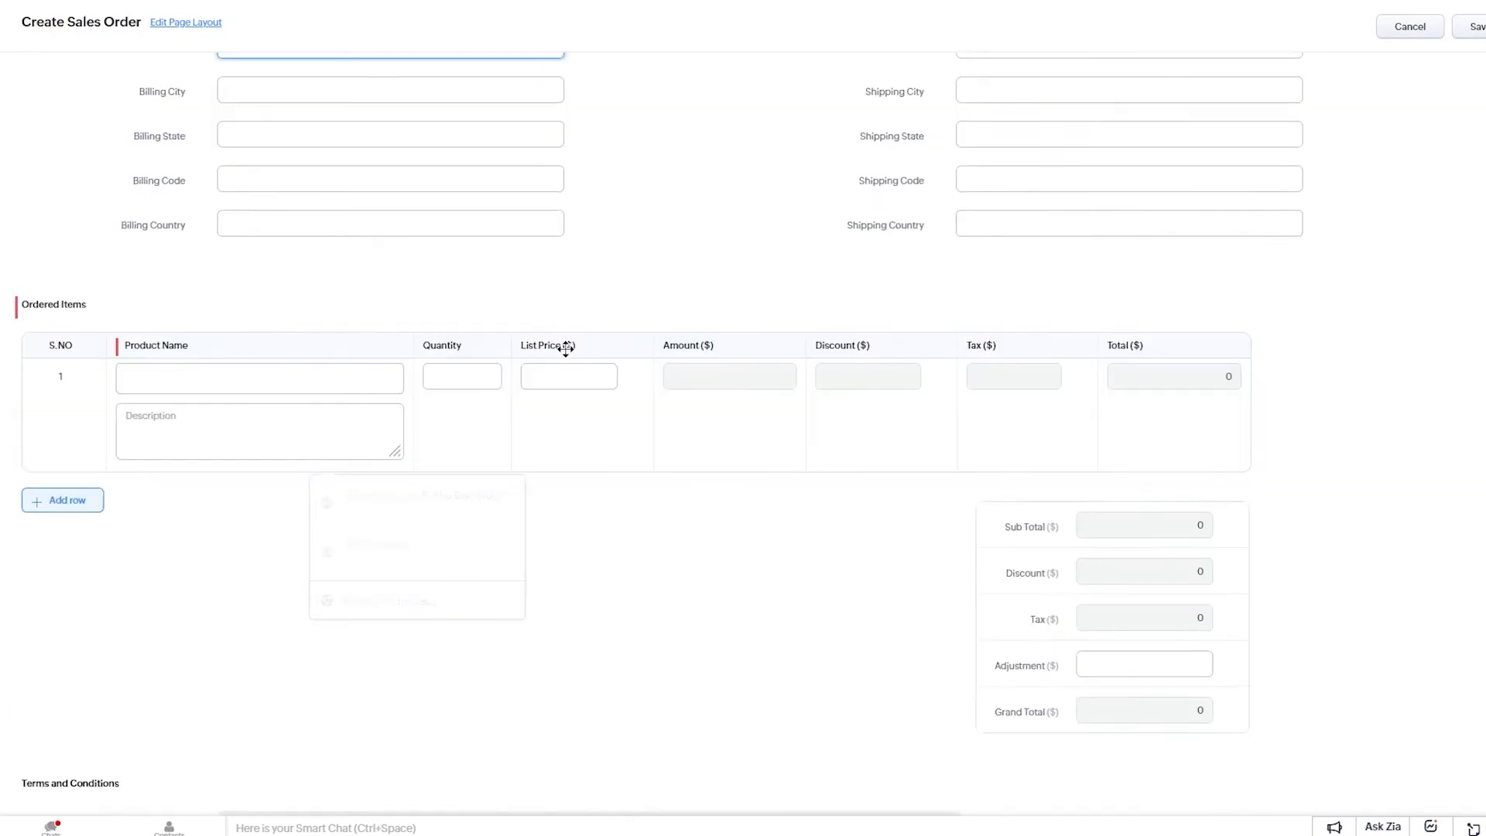
drag(196, 174, 558, 439)
click(557, 441)
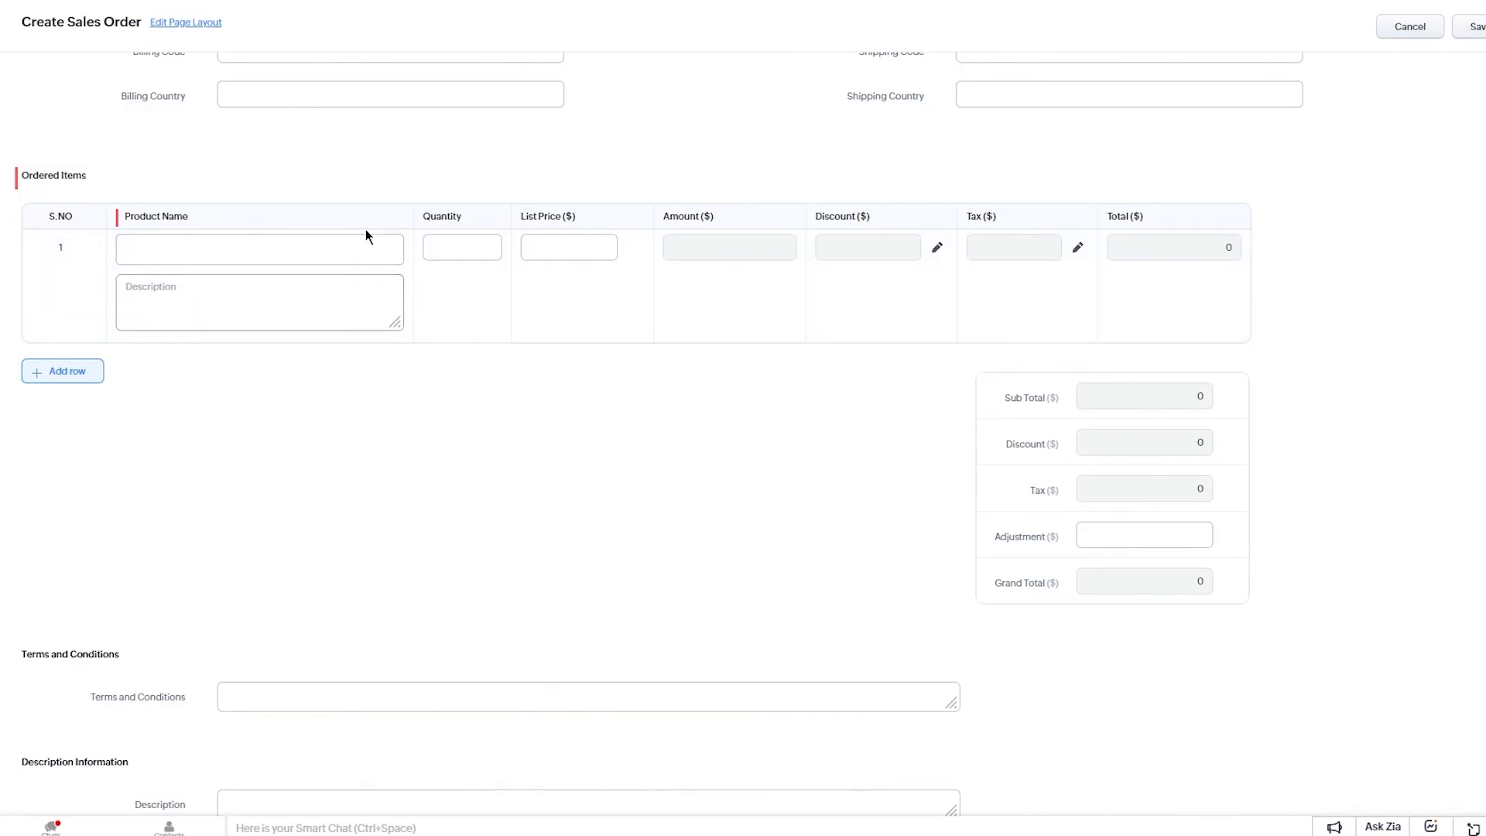
click(425, 249)
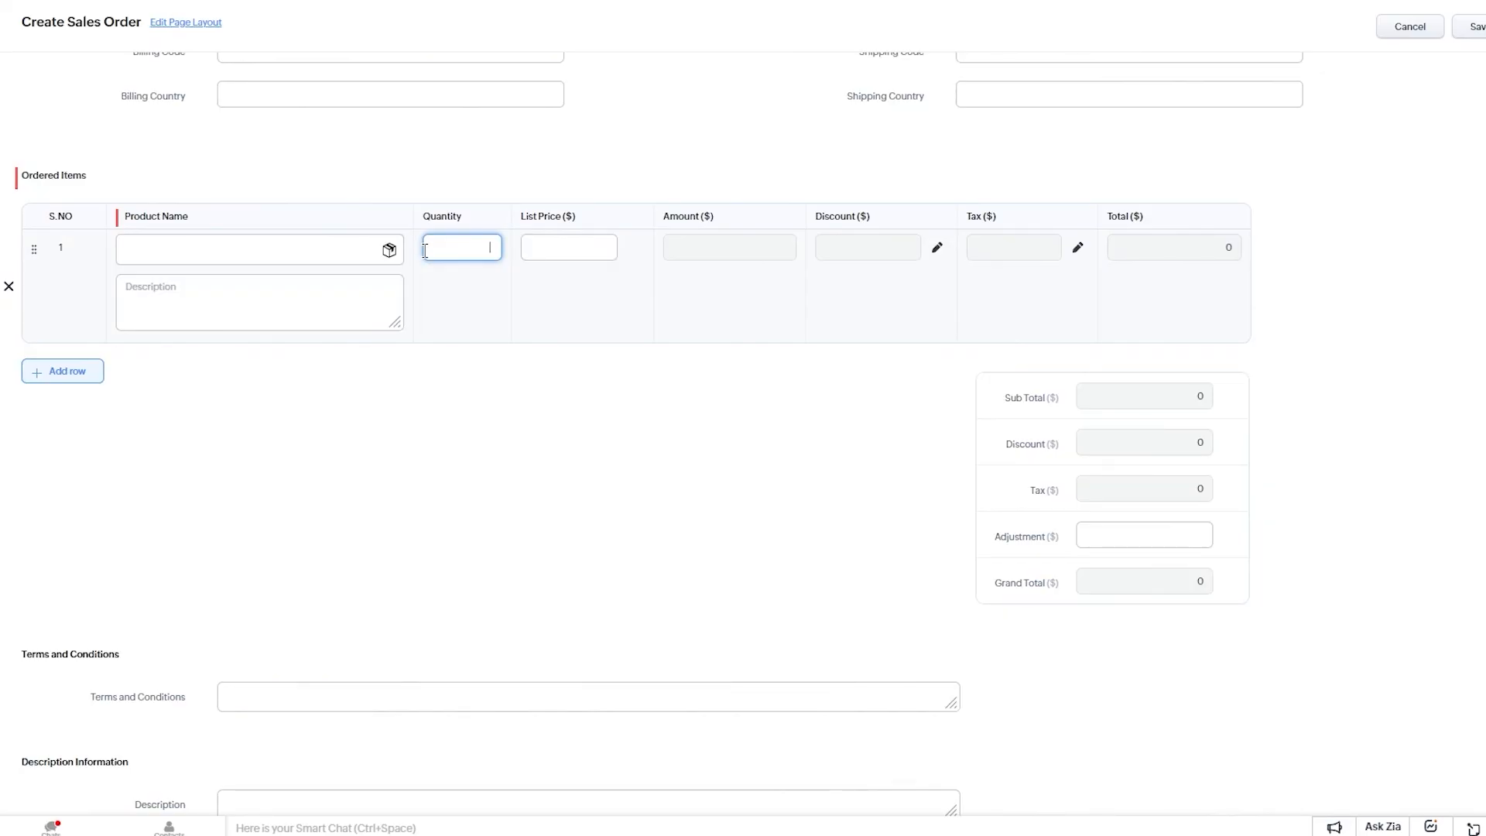
key(Tab)
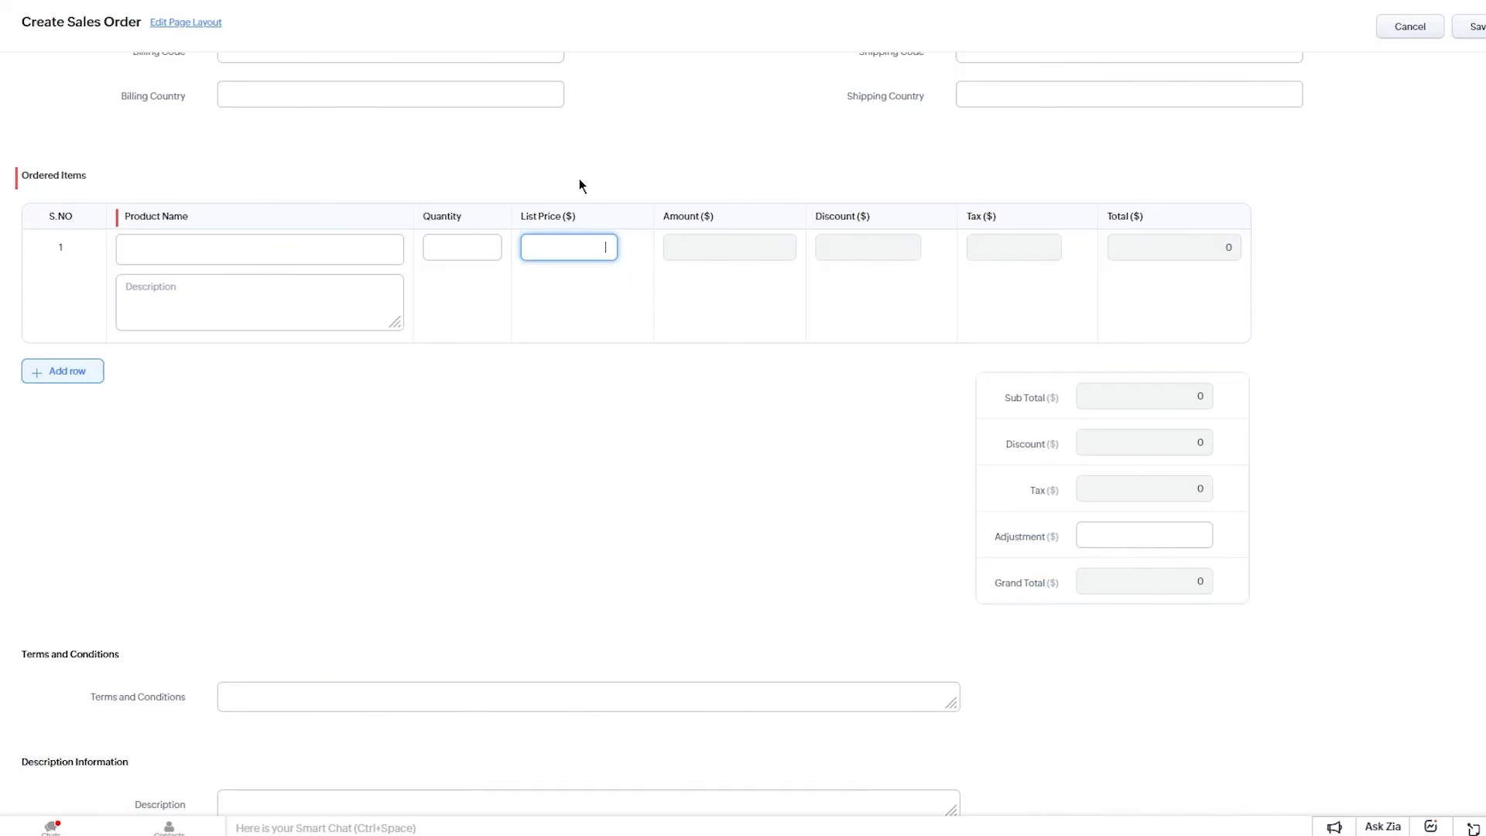
click(822, 154)
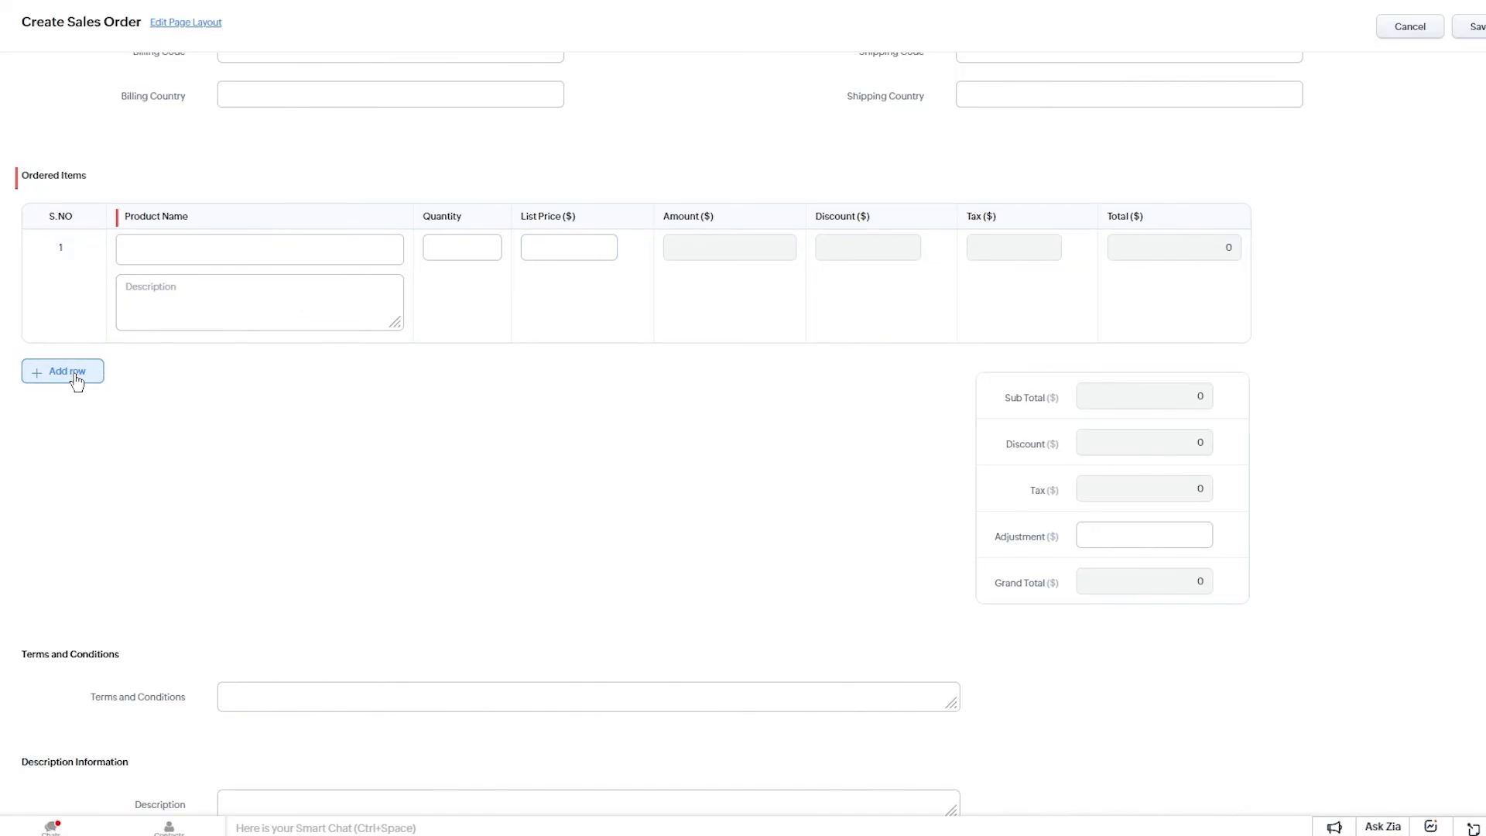
scroll(186, 411, down, 1)
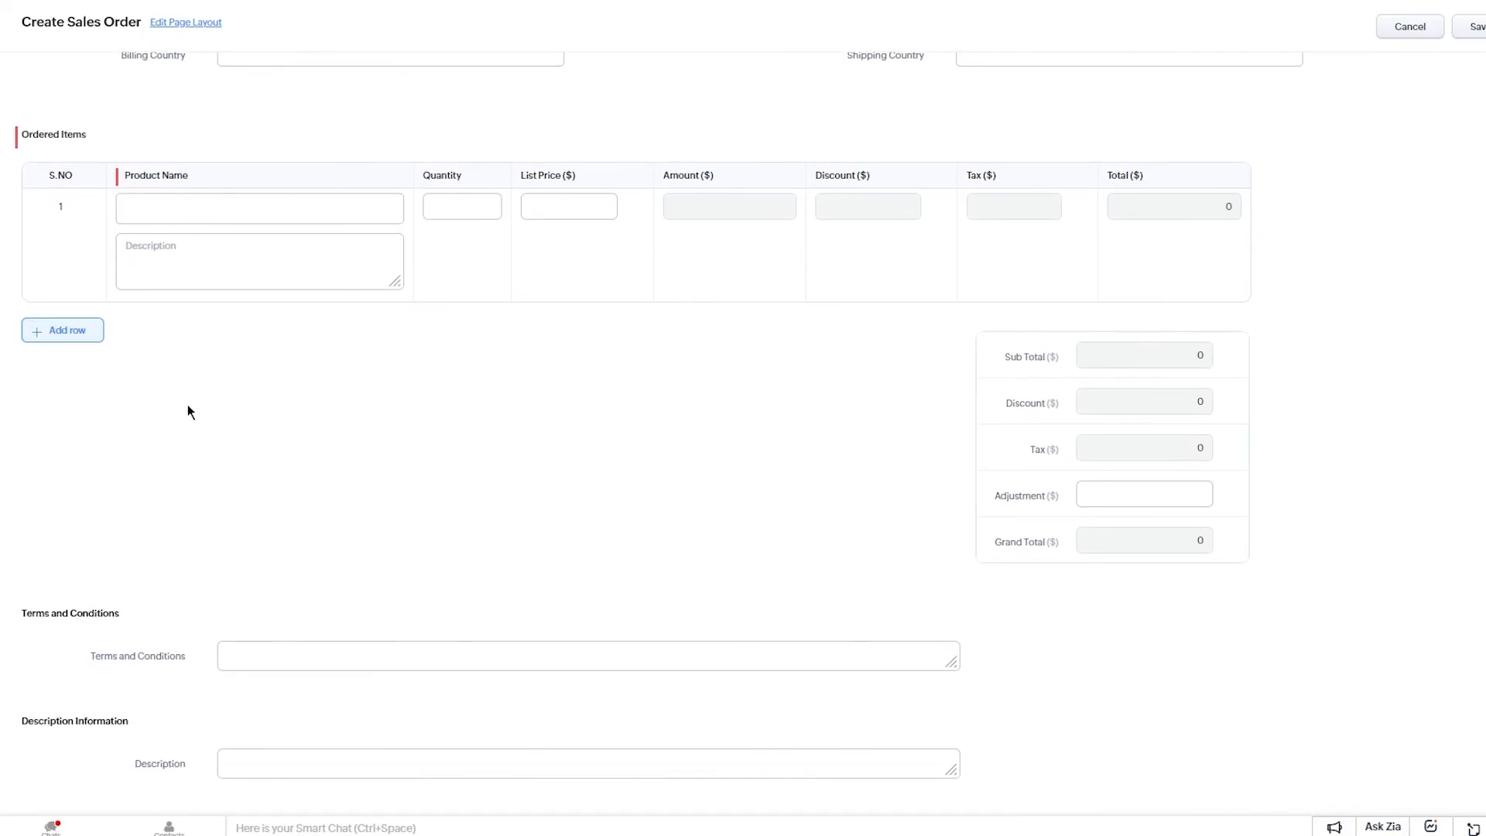
click(259, 654)
scroll(322, 551, up, 10)
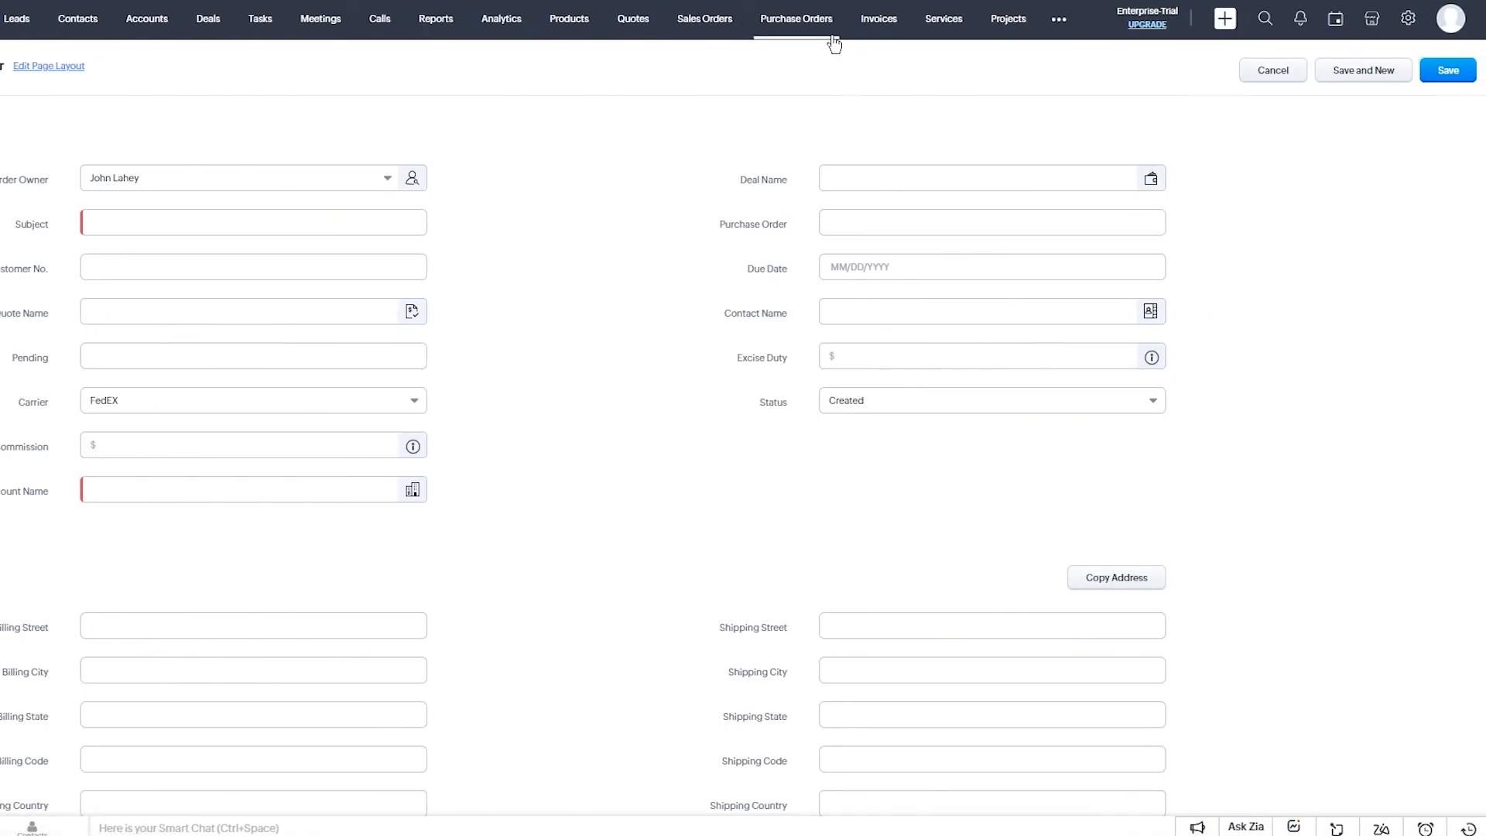
Open the empty Purchase Orders page and show the ••• additional modules list.
click(833, 38)
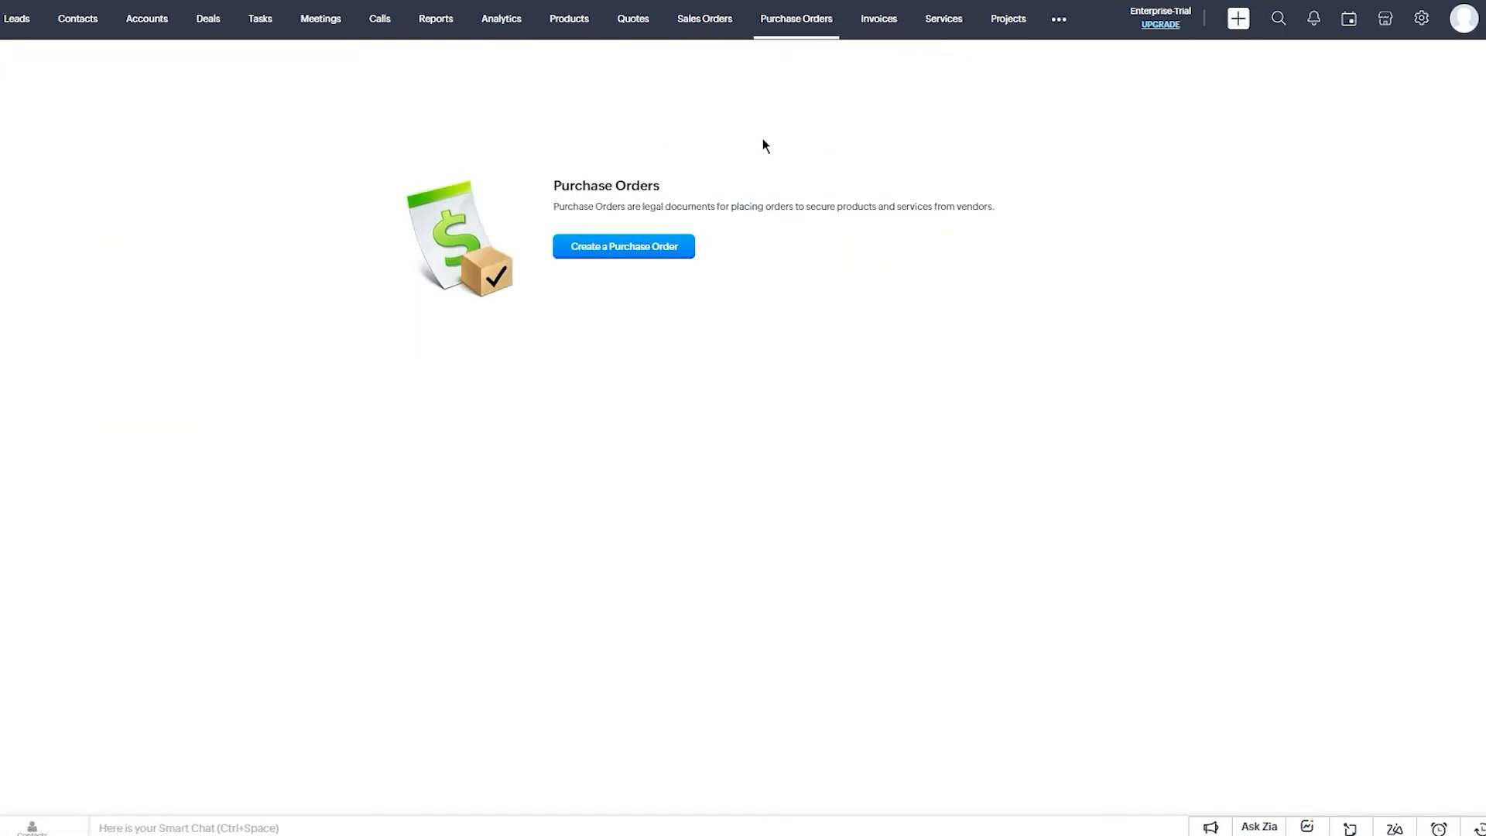
drag(551, 206, 1025, 207)
click(1018, 198)
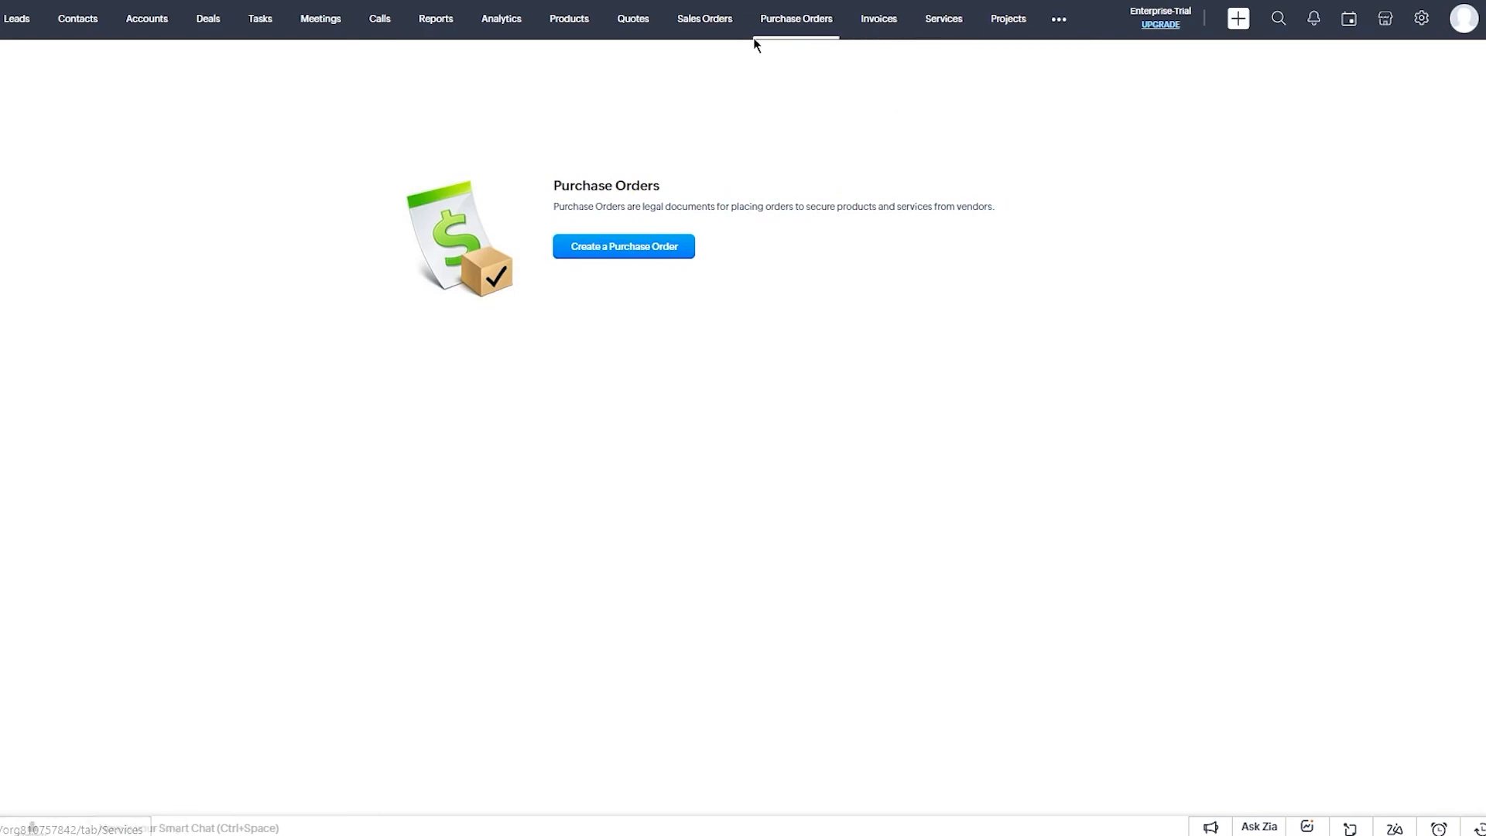
drag(554, 205, 881, 244)
click(882, 241)
click(1058, 18)
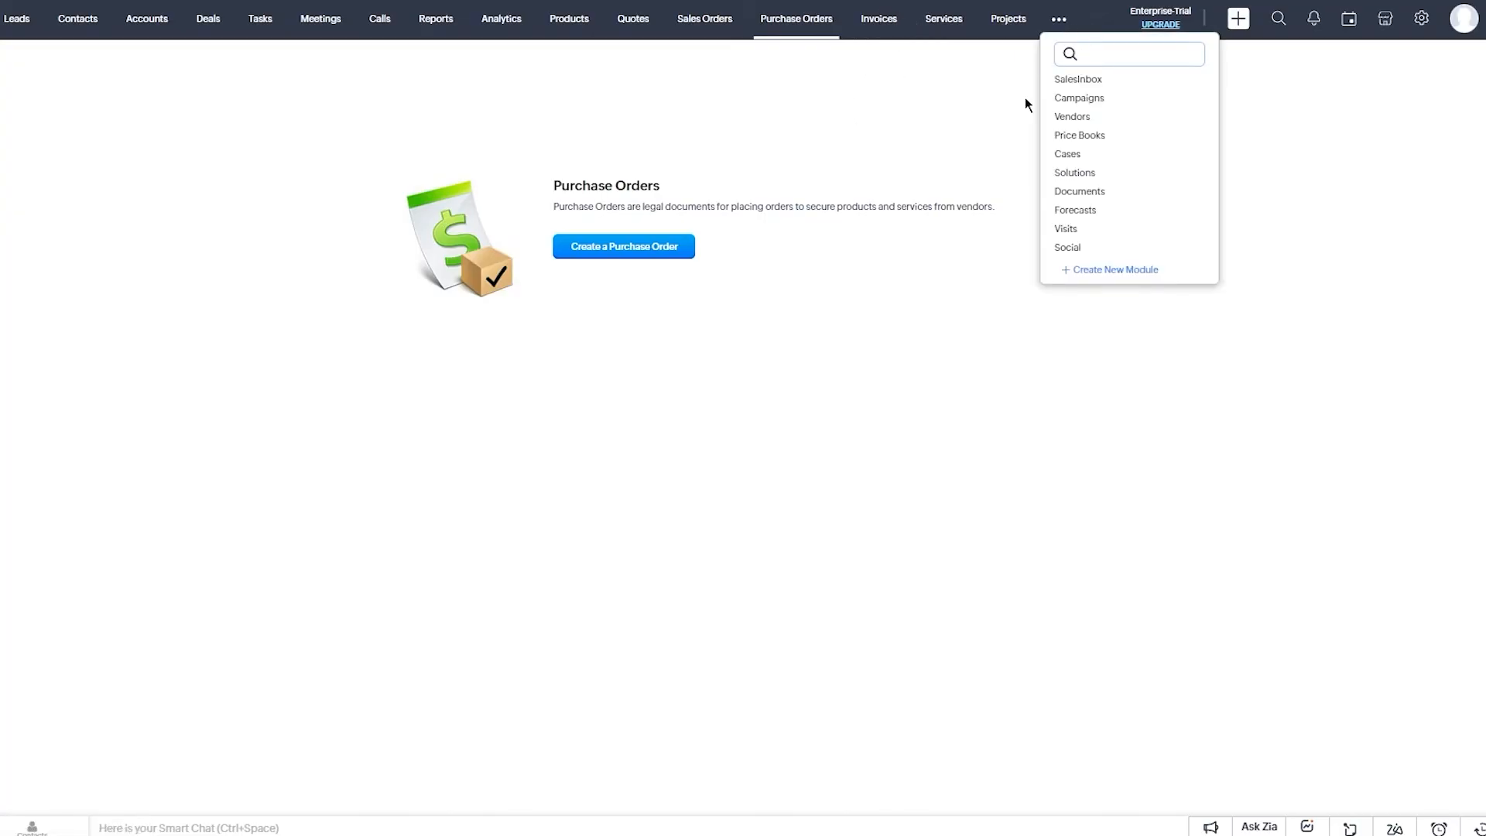